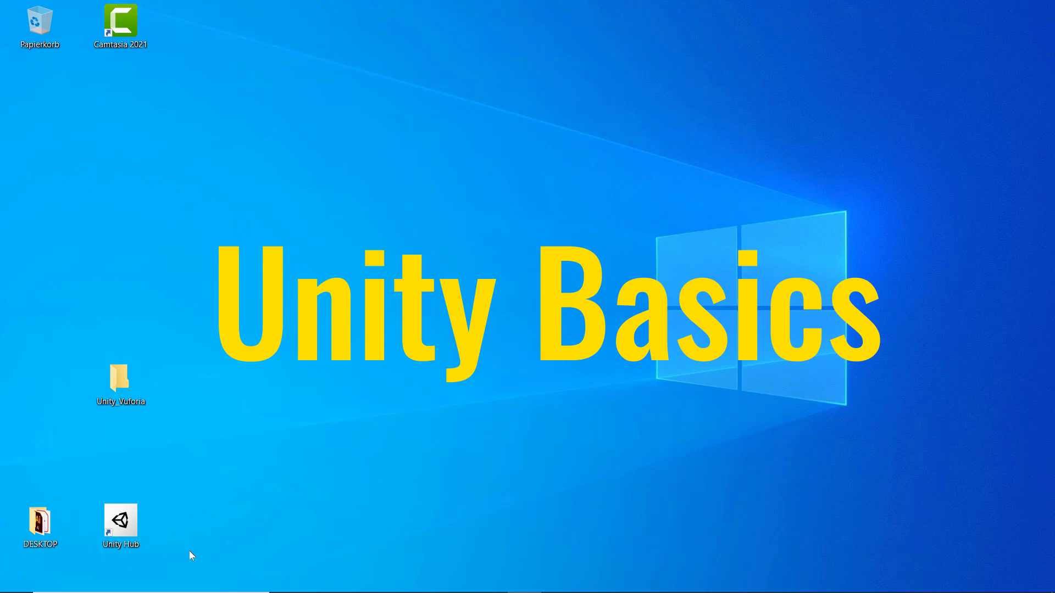
Launch Unity Hub from the desktop and show its empty Projects page.
{"action": "double_click", "coordinate": [128, 516]}
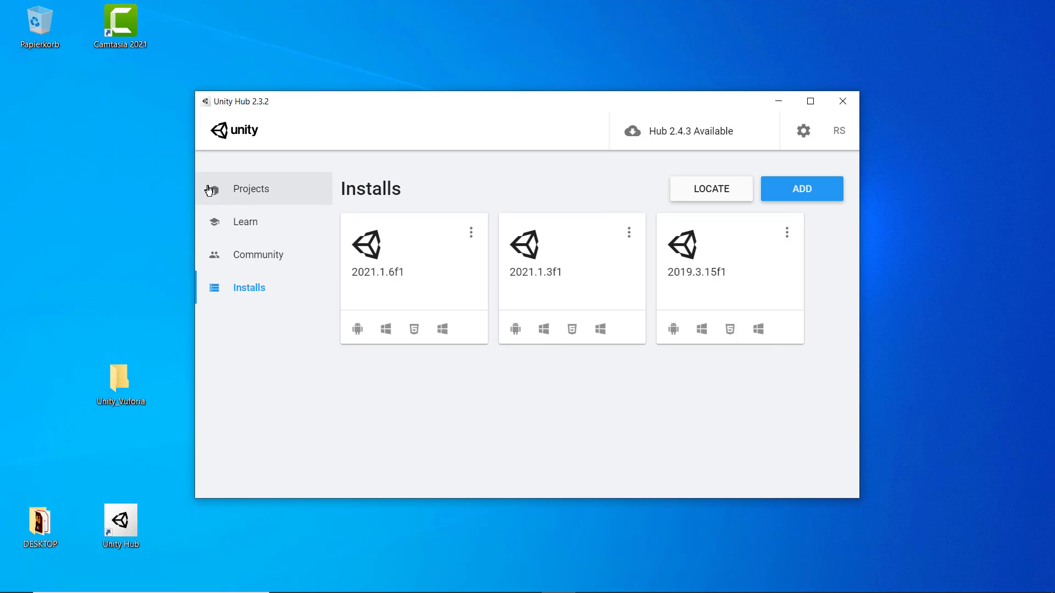
{"action": "left_click", "coordinate": [238, 193]}
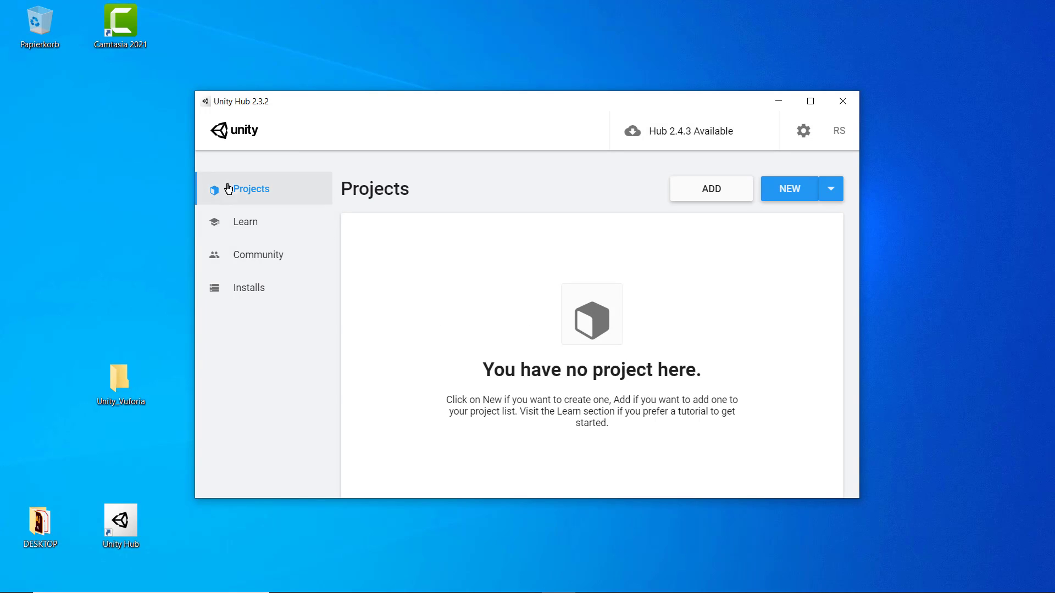
View the installed editors 2021.1.6f1, 2021.1.3f1 and 2019.3.15f1 on the Installs page.
{"action": "left_click", "coordinate": [265, 292]}
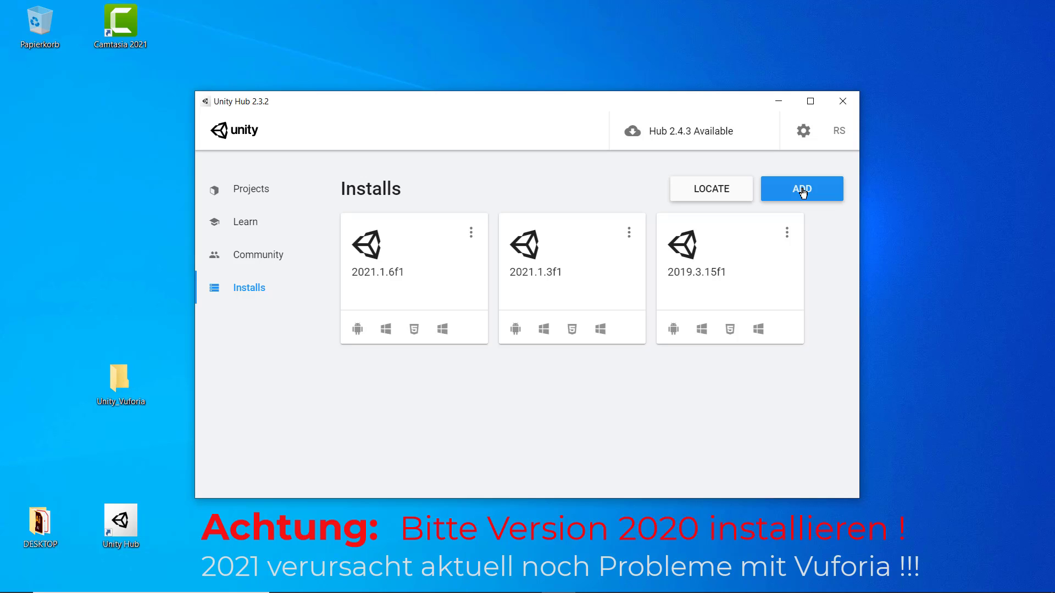
{"action": "left_click", "coordinate": [802, 189]}
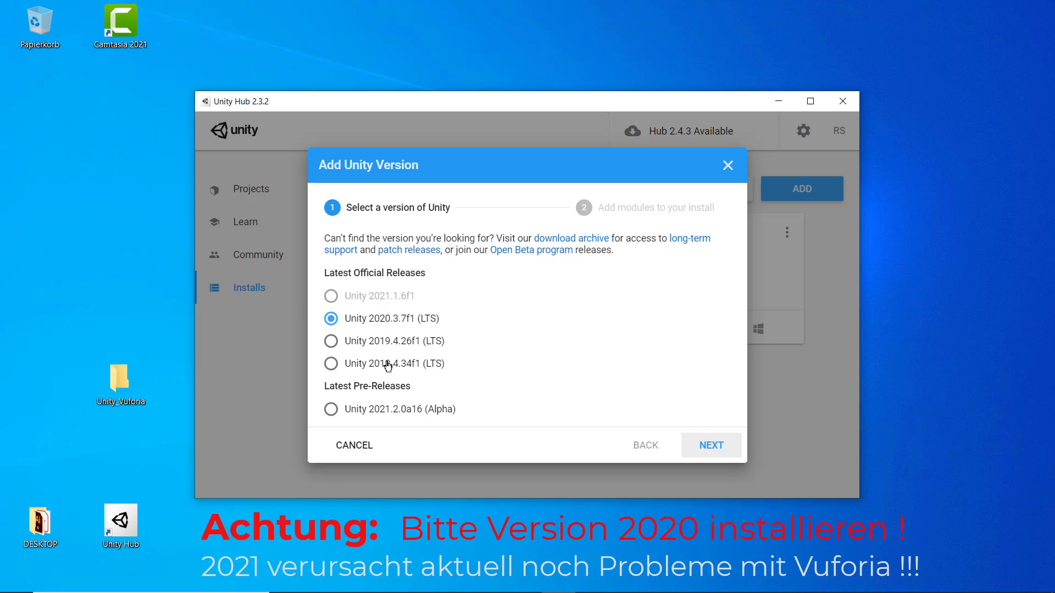
{"action": "left_click", "coordinate": [708, 450]}
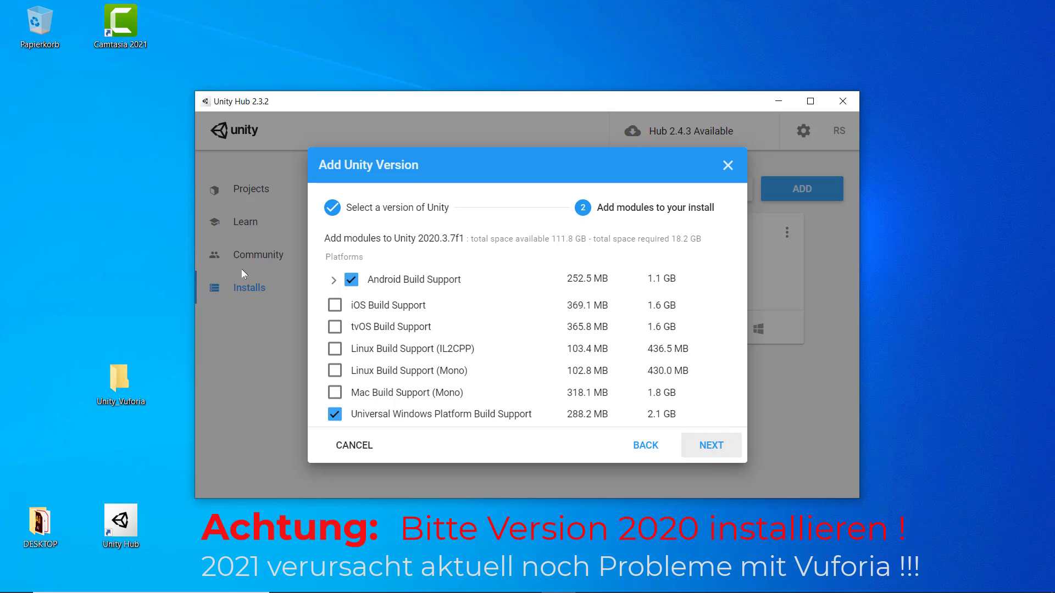
{"action": "left_click", "coordinate": [333, 281]}
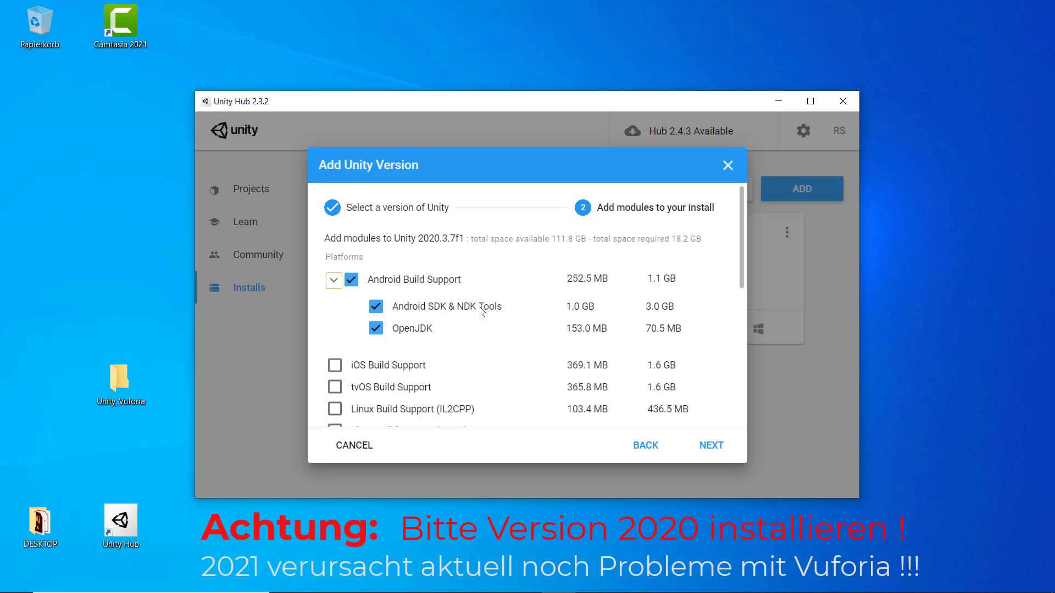
{"action": "scroll", "coordinate": [422, 344], "scroll_direction": "down", "scroll_amount": 5}
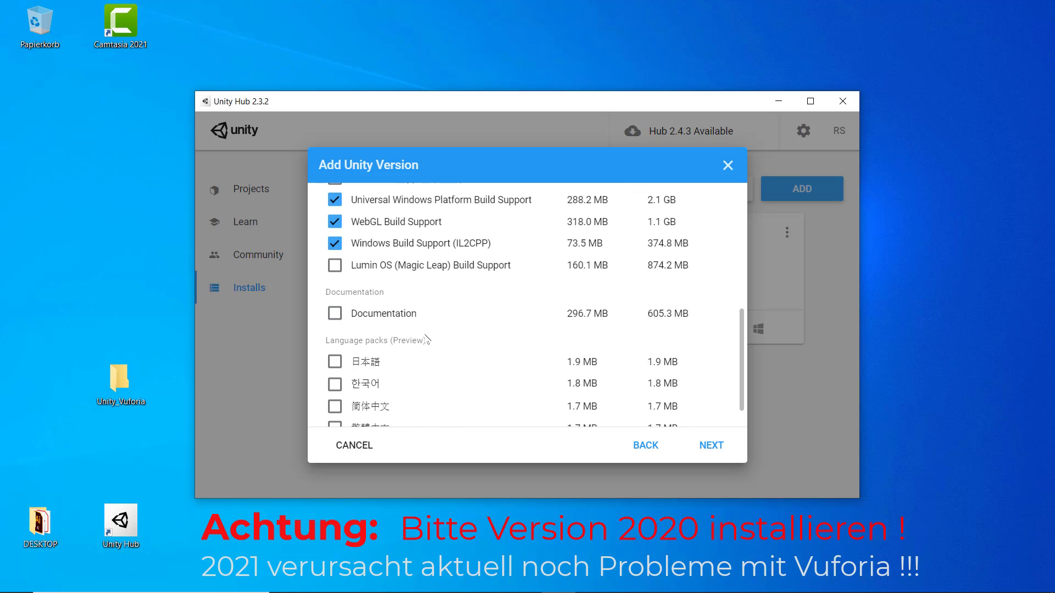
{"action": "scroll", "coordinate": [425, 341], "scroll_direction": "up", "scroll_amount": 2}
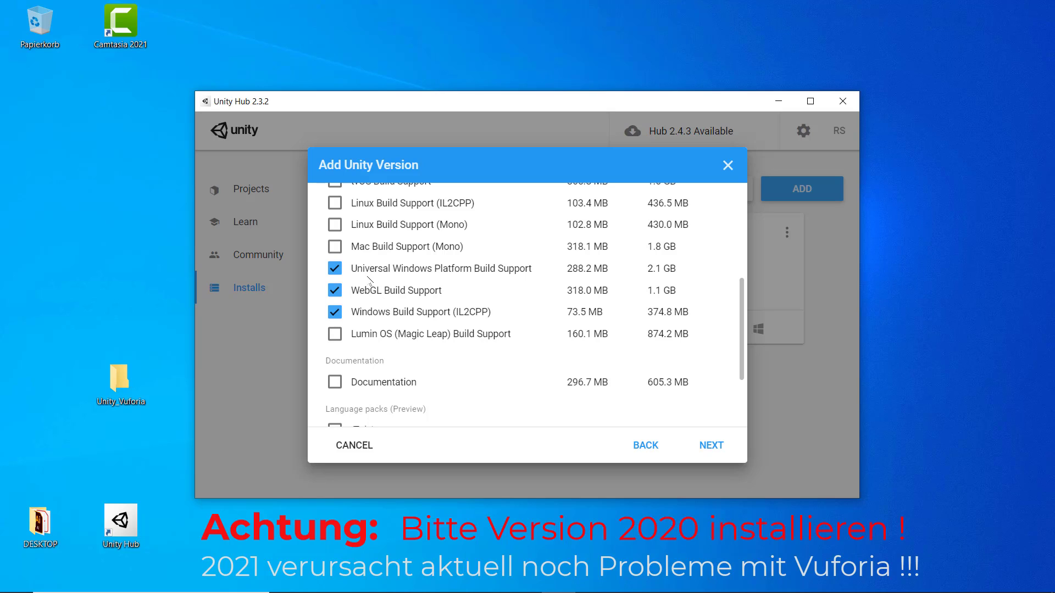
{"action": "scroll", "coordinate": [406, 343], "scroll_direction": "down", "scroll_amount": 1}
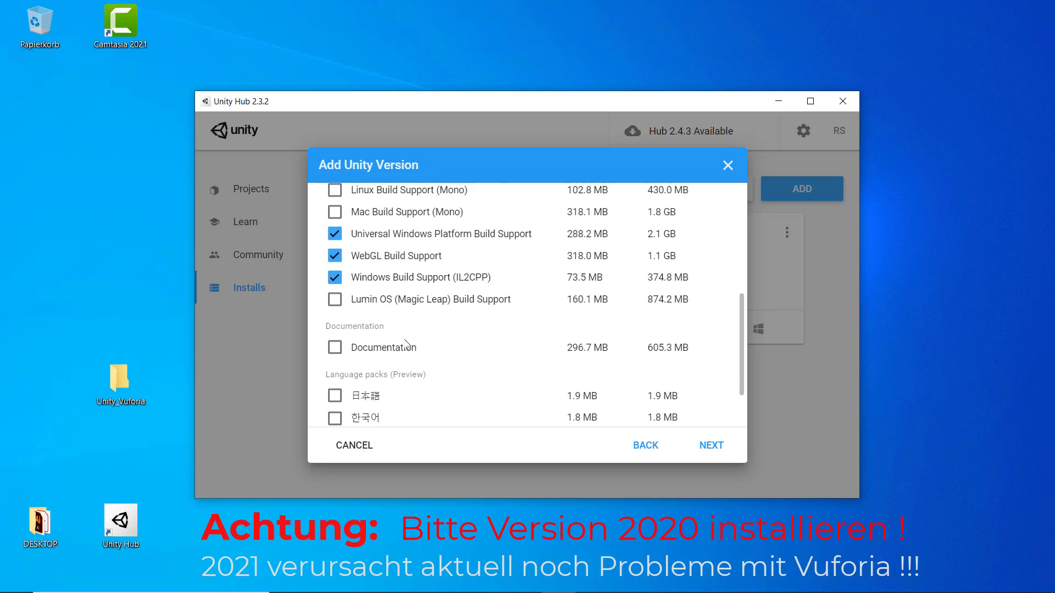
{"action": "scroll", "coordinate": [405, 341], "scroll_direction": "down", "scroll_amount": 2}
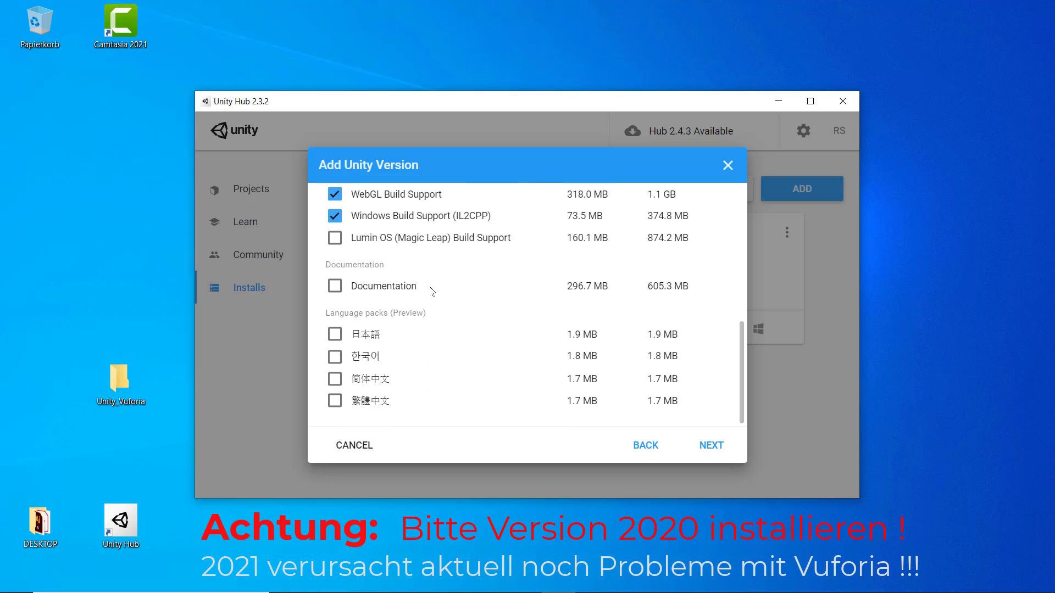
{"action": "scroll", "coordinate": [431, 294], "scroll_direction": "up", "scroll_amount": 10}
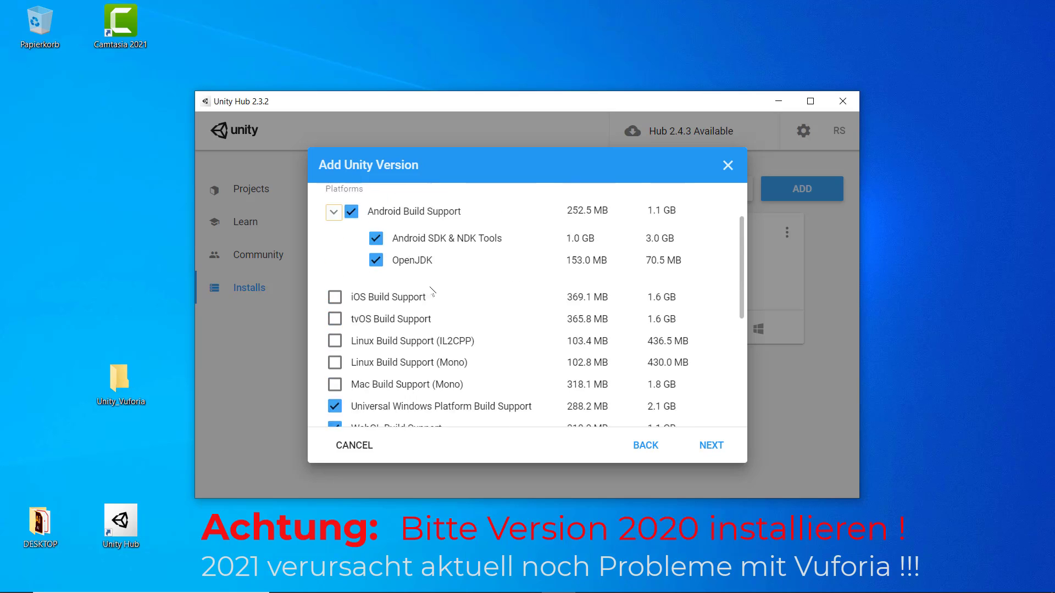
{"action": "left_click", "coordinate": [727, 164]}
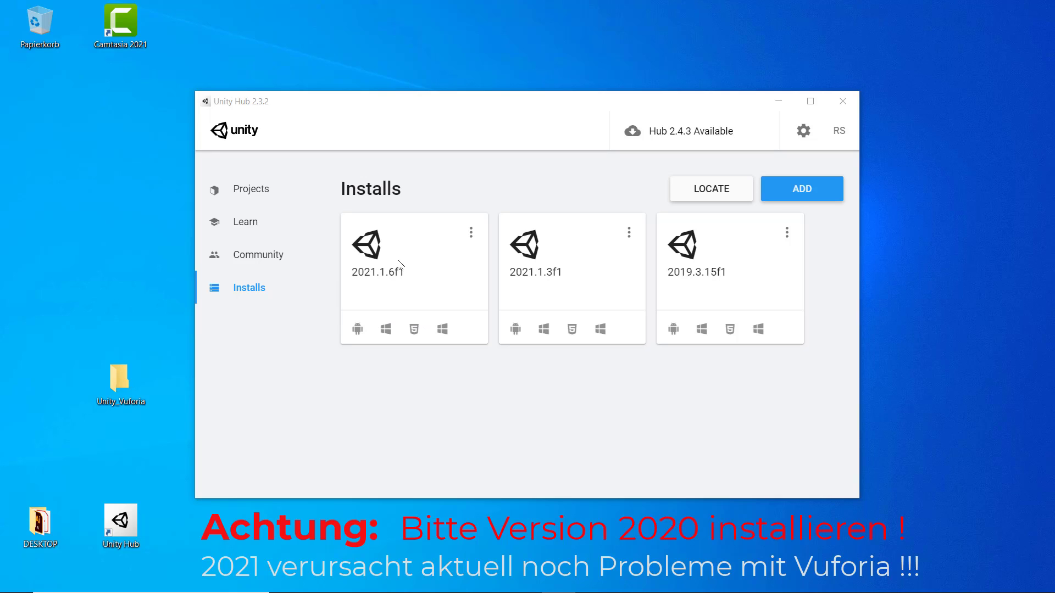
Create a new 3D project named 'Unity AR 01 Project' in the Unity_Vuforia folder.
{"action": "left_click", "coordinate": [251, 193]}
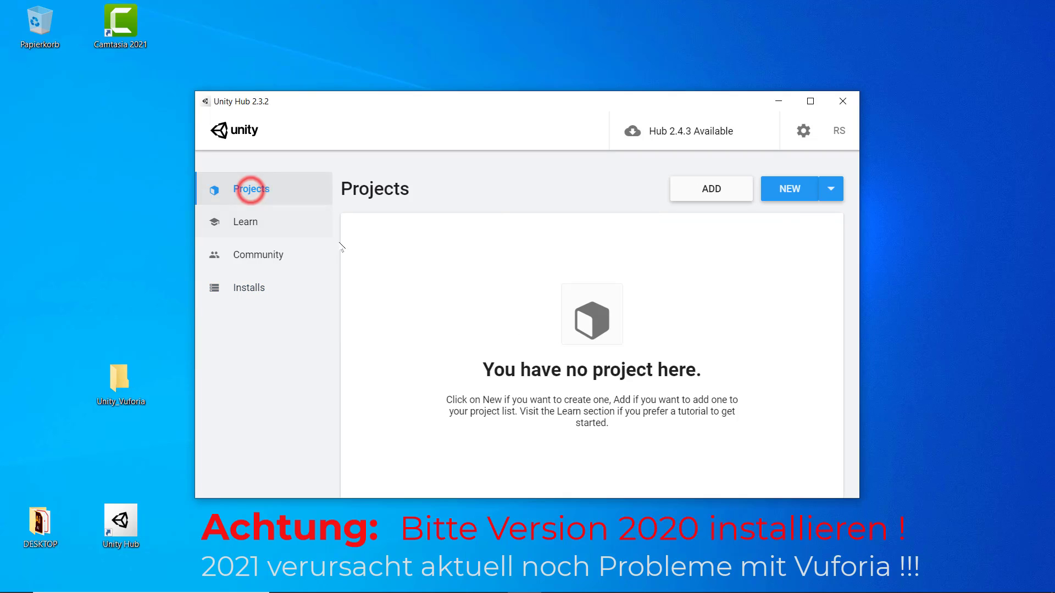
{"action": "left_click", "coordinate": [794, 188]}
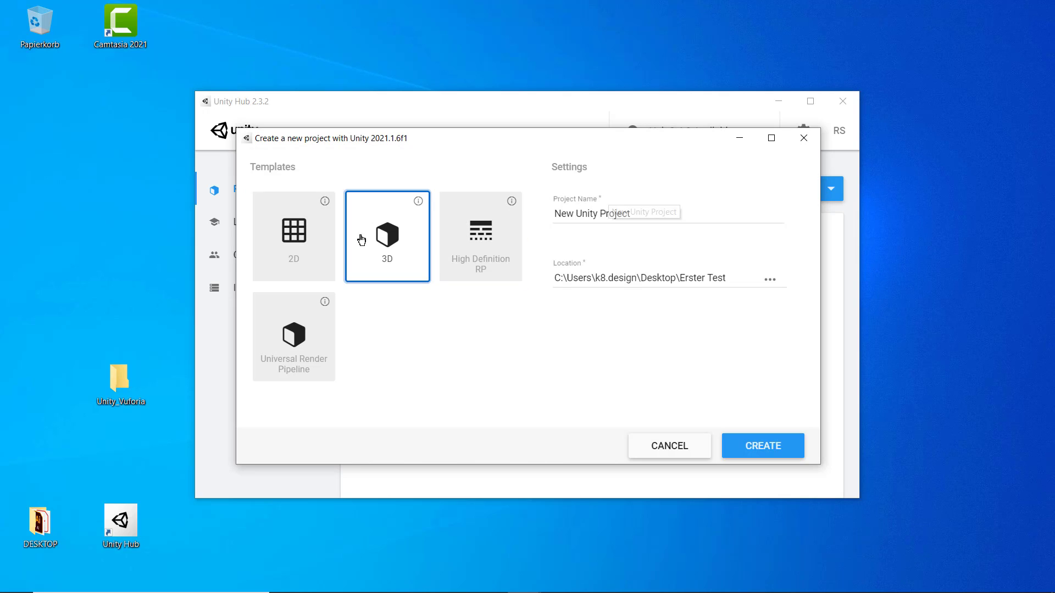
{"action": "left_click", "coordinate": [611, 208]}
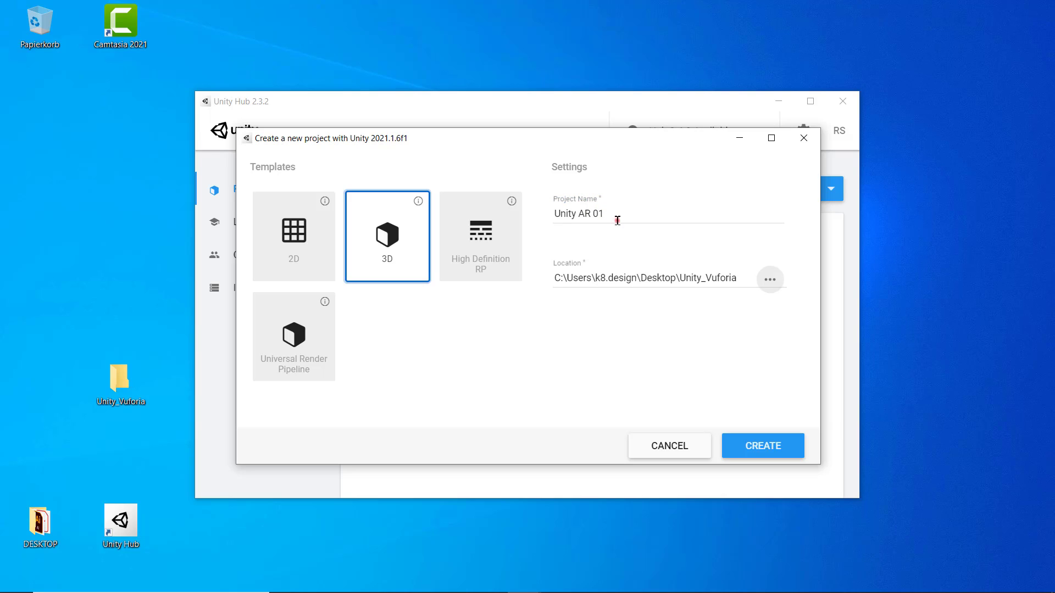
{"action": "left_click", "coordinate": [616, 218]}
{"action": "type", "text": "Project"}
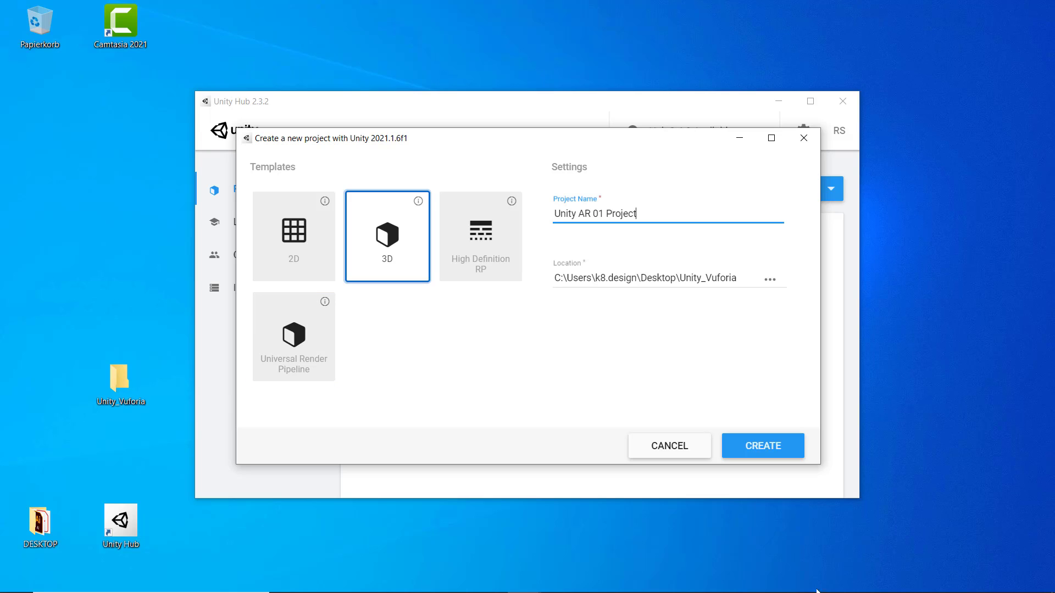
{"action": "left_click", "coordinate": [745, 446]}
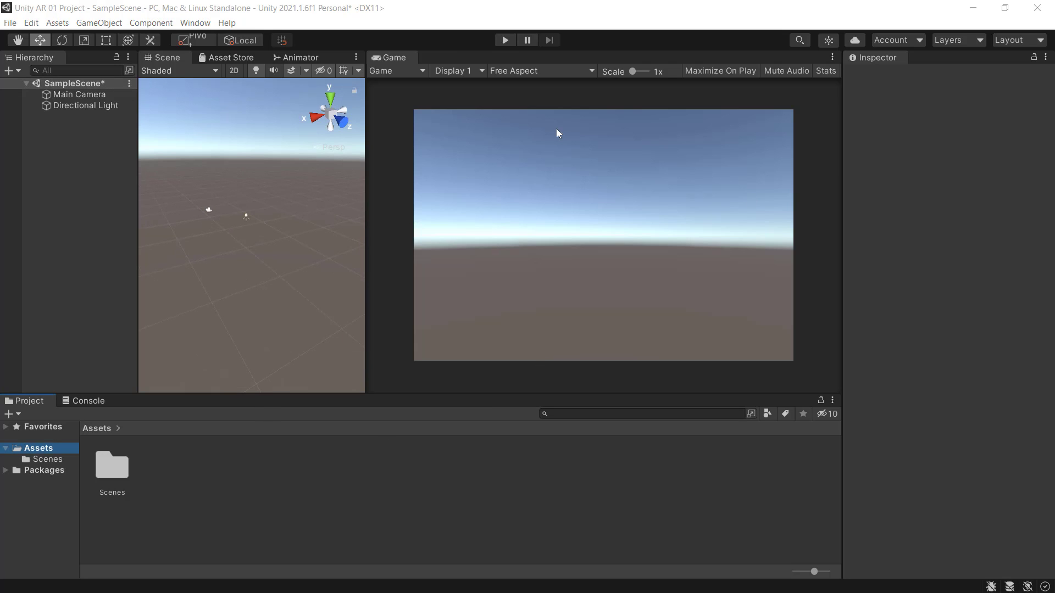
Let the 2021.1.6f1 editor open SampleScene with the Game and Scene views showing.
{"action": "left_click", "coordinate": [247, 89]}
Inspect the Main Camera, then the Directional Light, then the Main Camera again.
{"action": "left_click", "coordinate": [76, 94]}
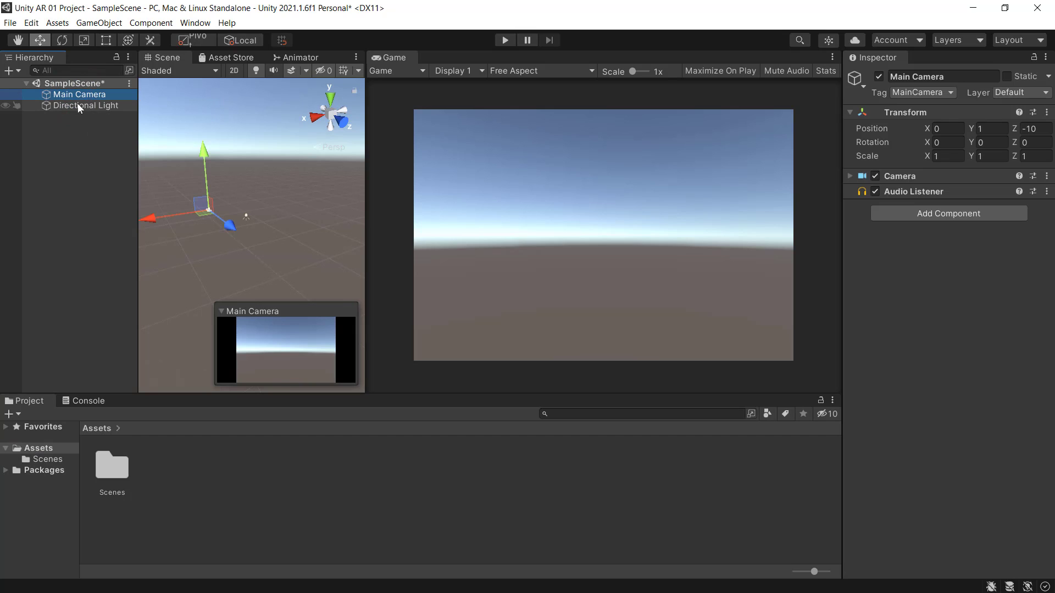
{"action": "left_click", "coordinate": [77, 106]}
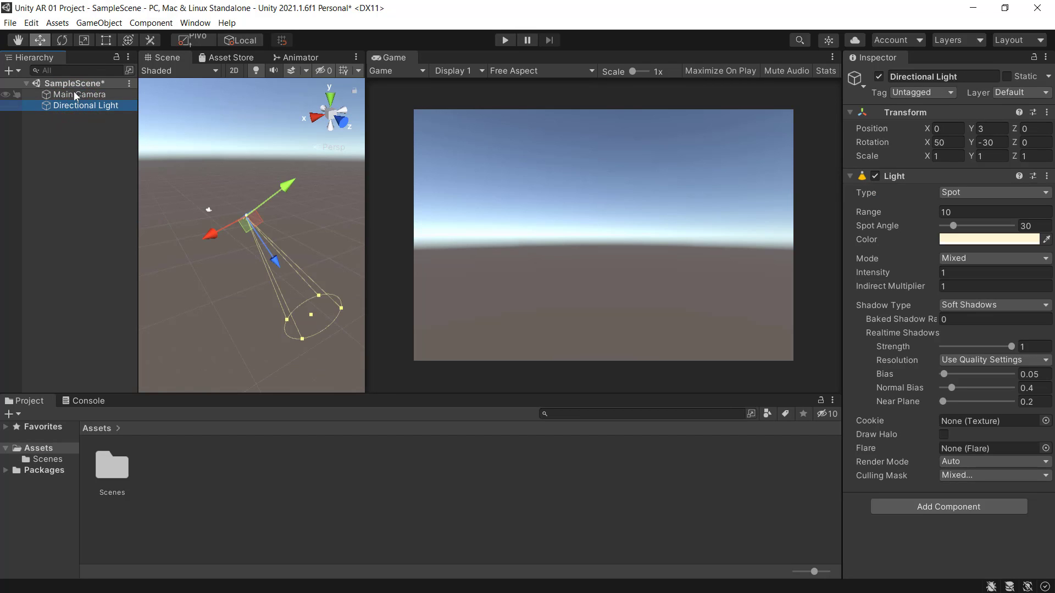
{"action": "left_click", "coordinate": [73, 92]}
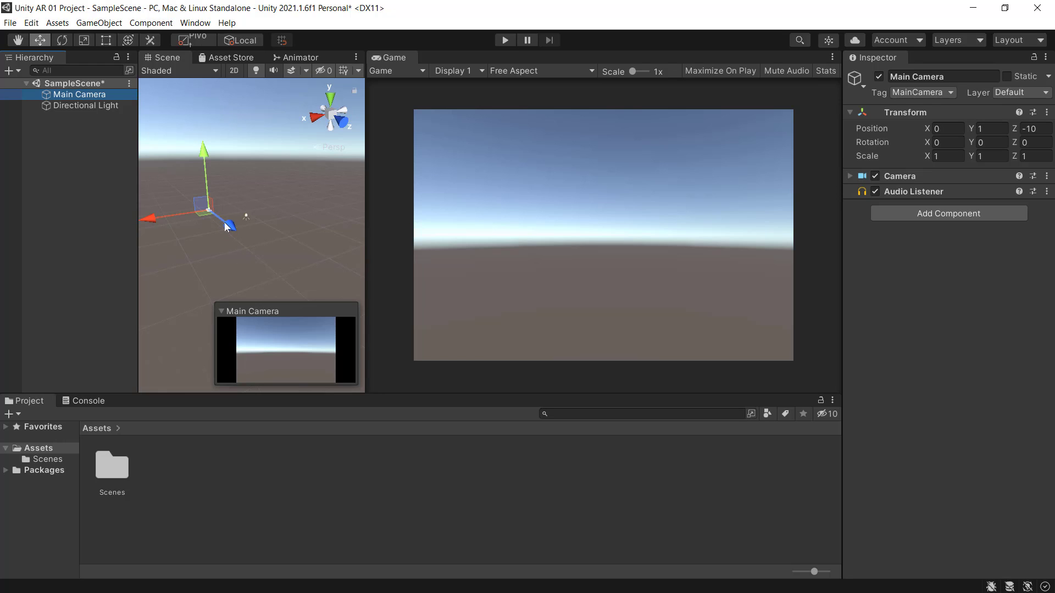
Move the Main Camera with the gizmo handles to position 0.34, 1, -4.98.
{"action": "mouse_move", "coordinate": [225, 227]}
{"action": "left_mouse_down"}
{"action": "mouse_move", "coordinate": [276, 248]}
{"action": "mouse_move", "coordinate": [249, 227]}
{"action": "left_mouse_up"}
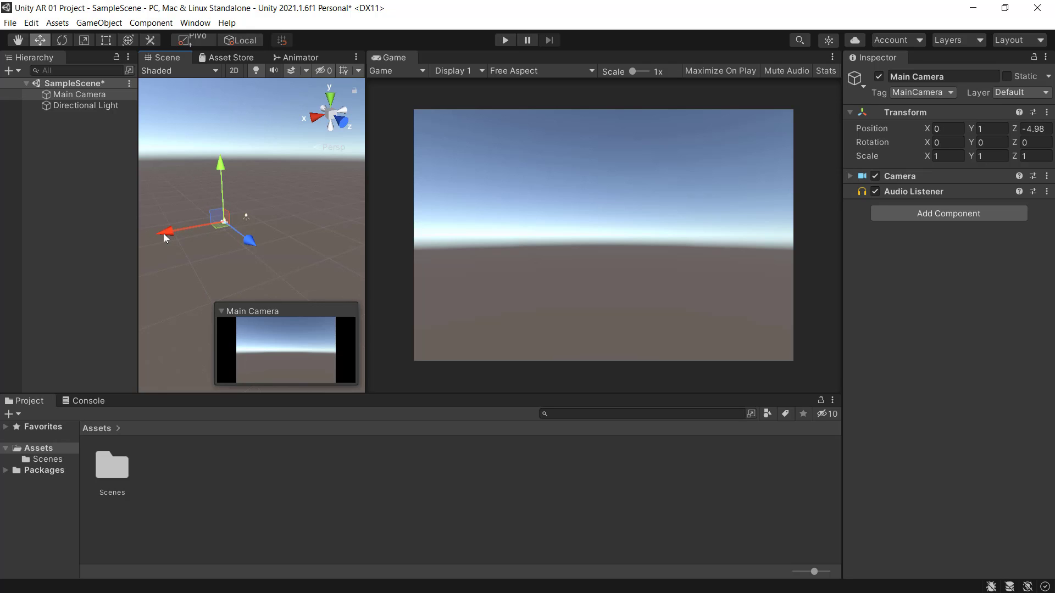
{"action": "left_click_drag", "start_coordinate": [163, 233], "coordinate": [151, 234]}
{"action": "left_click", "coordinate": [81, 104]}
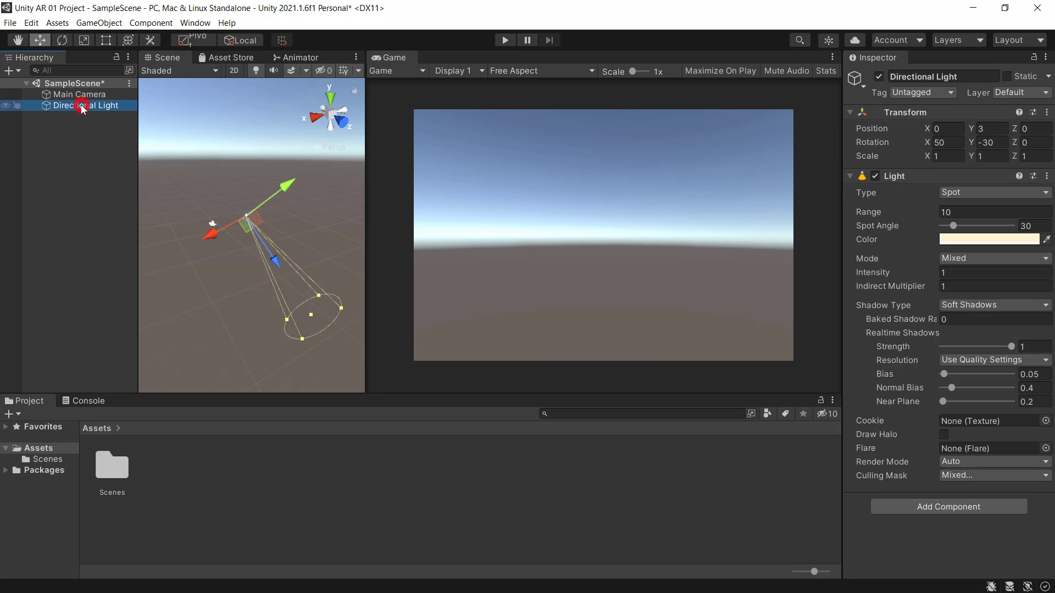
{"action": "left_click", "coordinate": [278, 183]}
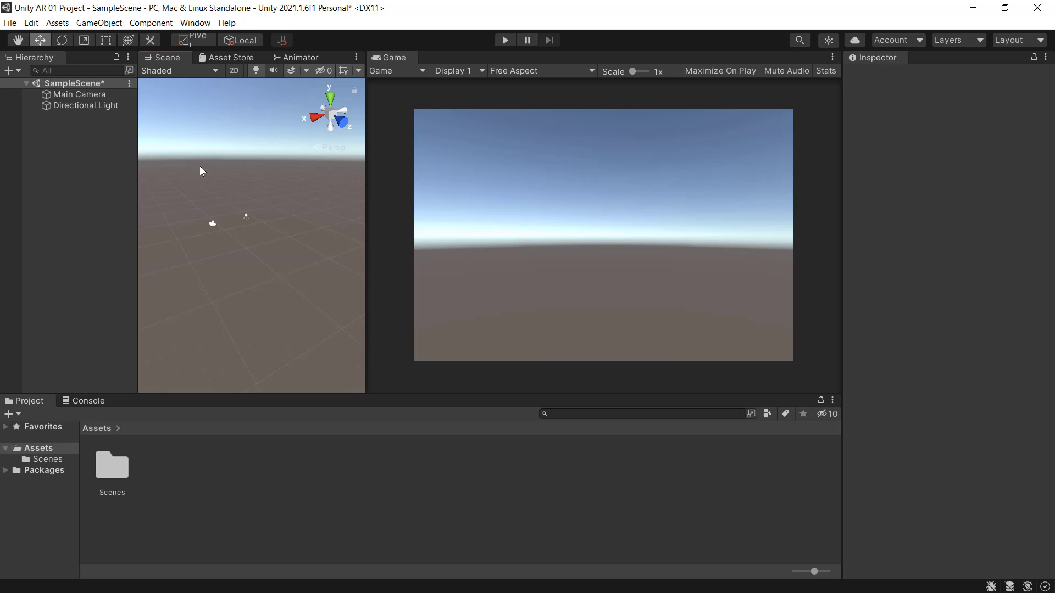
{"action": "left_click", "coordinate": [213, 223]}
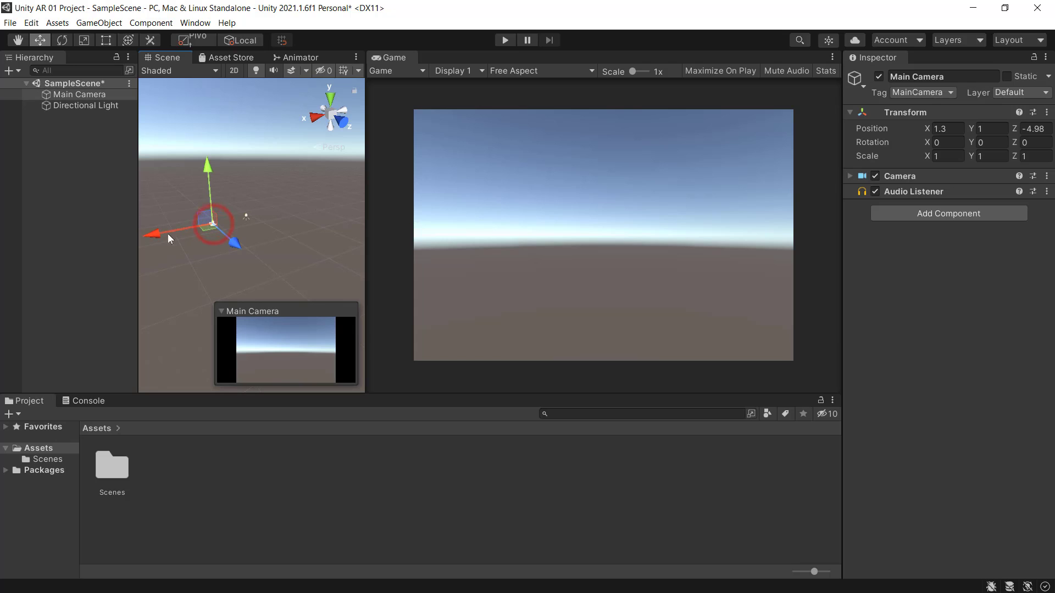
{"action": "left_click_drag", "start_coordinate": [167, 233], "coordinate": [164, 232]}
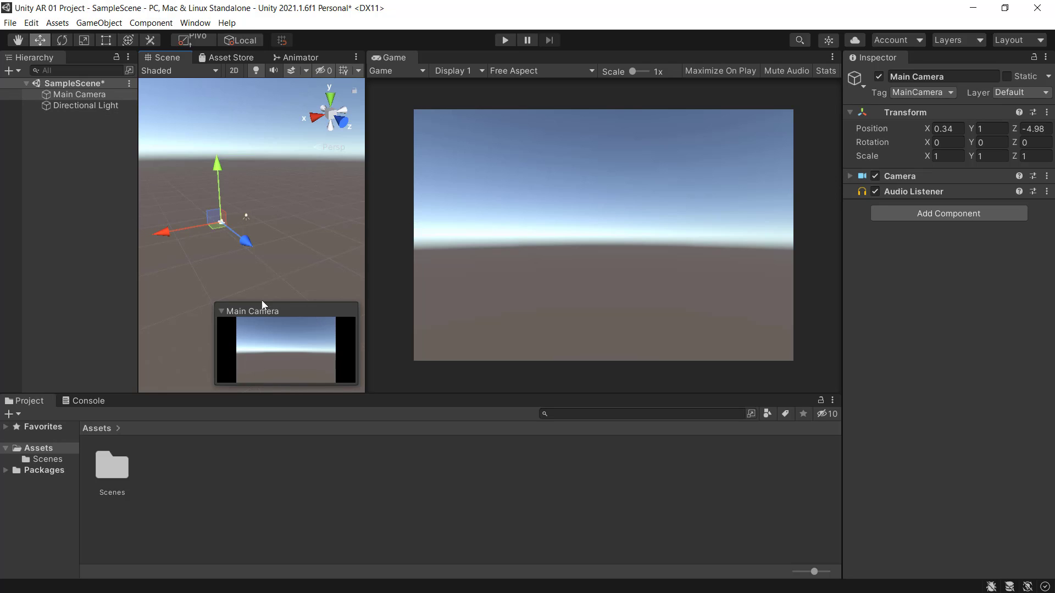
{"action": "left_click", "coordinate": [69, 95]}
{"action": "left_click", "coordinate": [28, 398]}
Minimize Unity, enlarge the project folder window in File Explorer, then bring Unity back.
{"action": "left_click", "coordinate": [973, 8]}
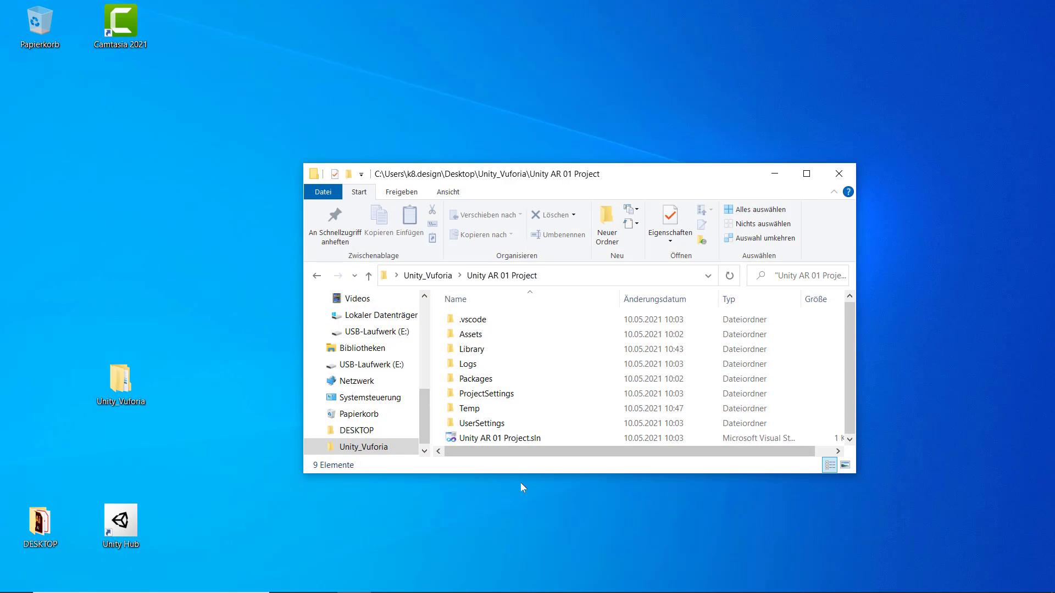
{"action": "left_click_drag", "start_coordinate": [522, 474], "coordinate": [519, 569]}
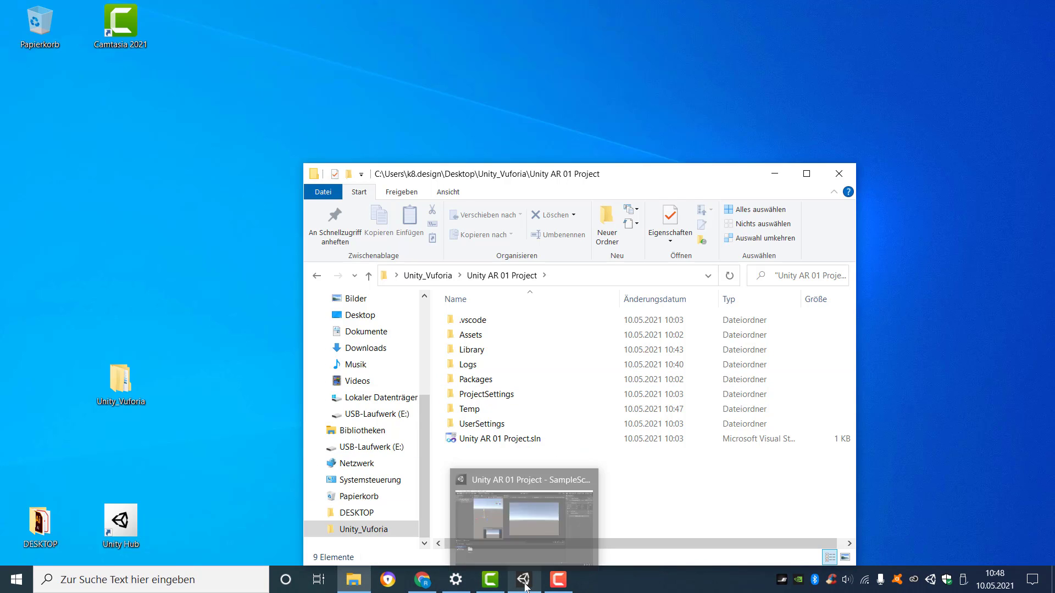
{"action": "left_click", "coordinate": [525, 587]}
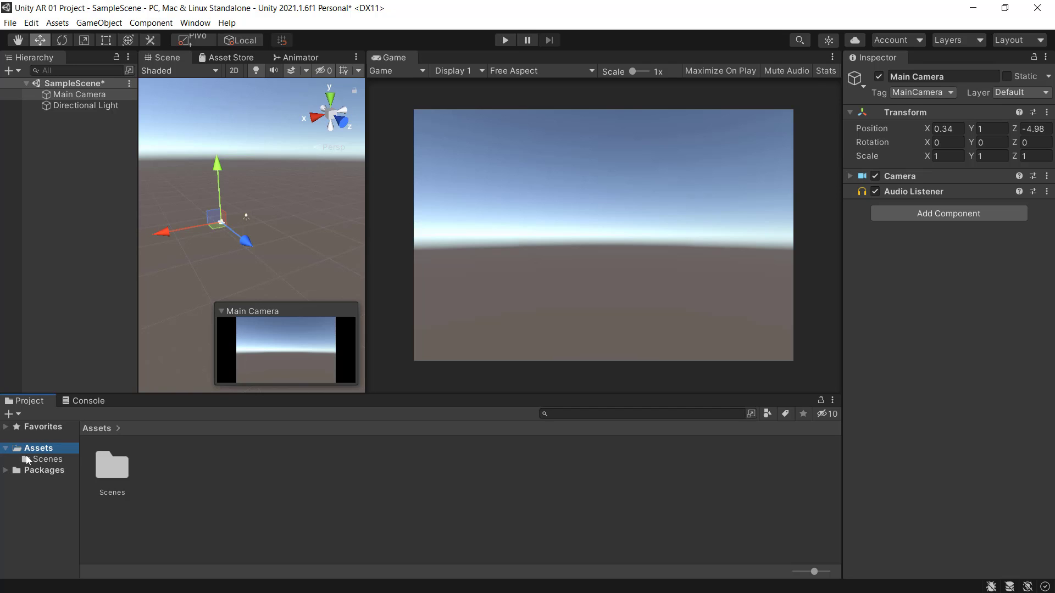
Browse the Packages folder in the Project window, then minimize the Unity editor.
{"action": "left_click", "coordinate": [7, 469]}
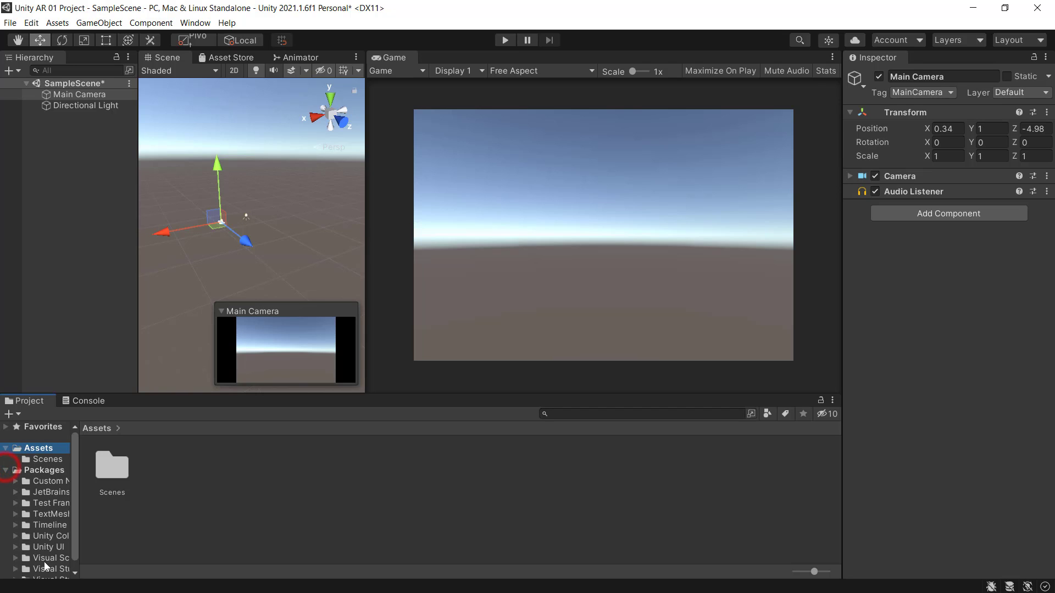
{"action": "left_click", "coordinate": [15, 481]}
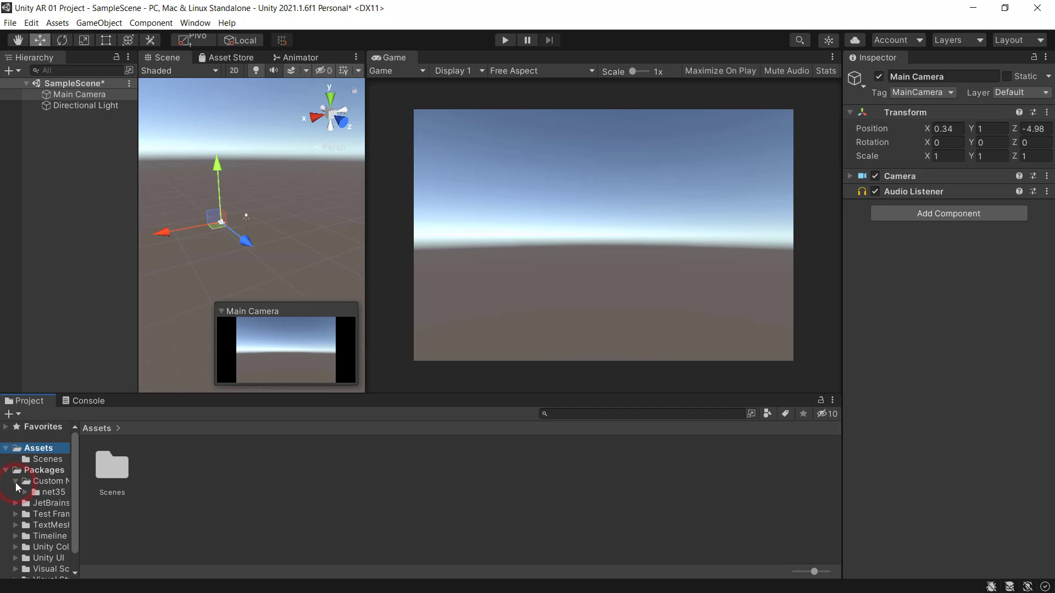
{"action": "left_click", "coordinate": [16, 481]}
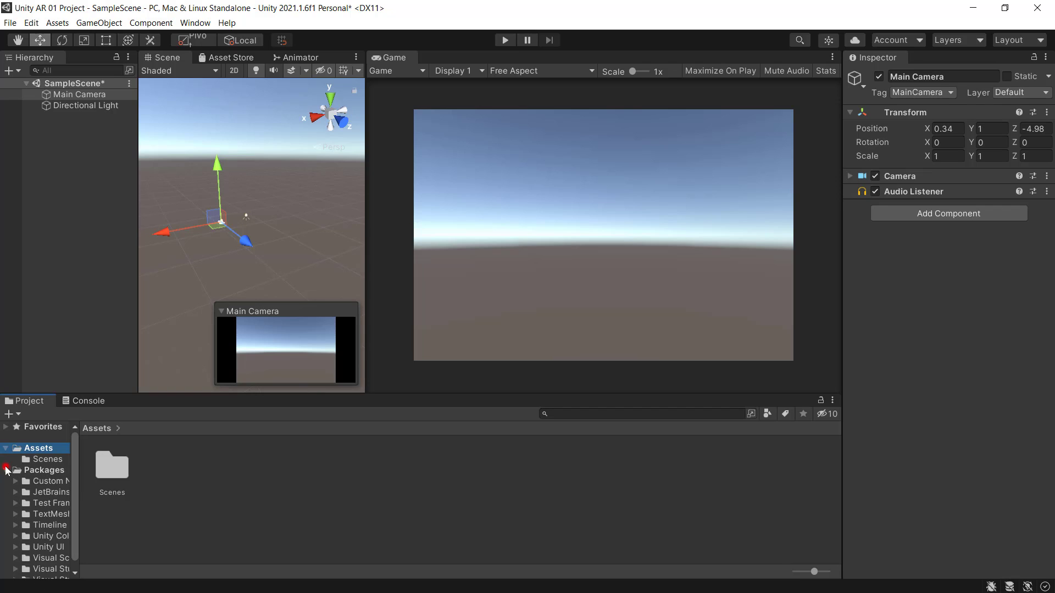
{"action": "left_click", "coordinate": [6, 470]}
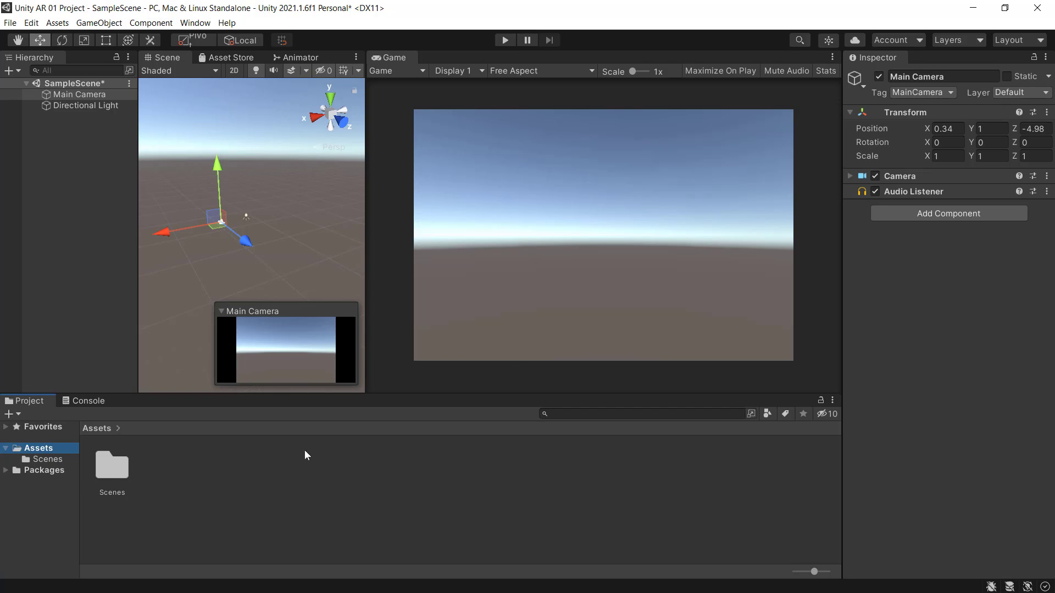
{"action": "left_click", "coordinate": [973, 8]}
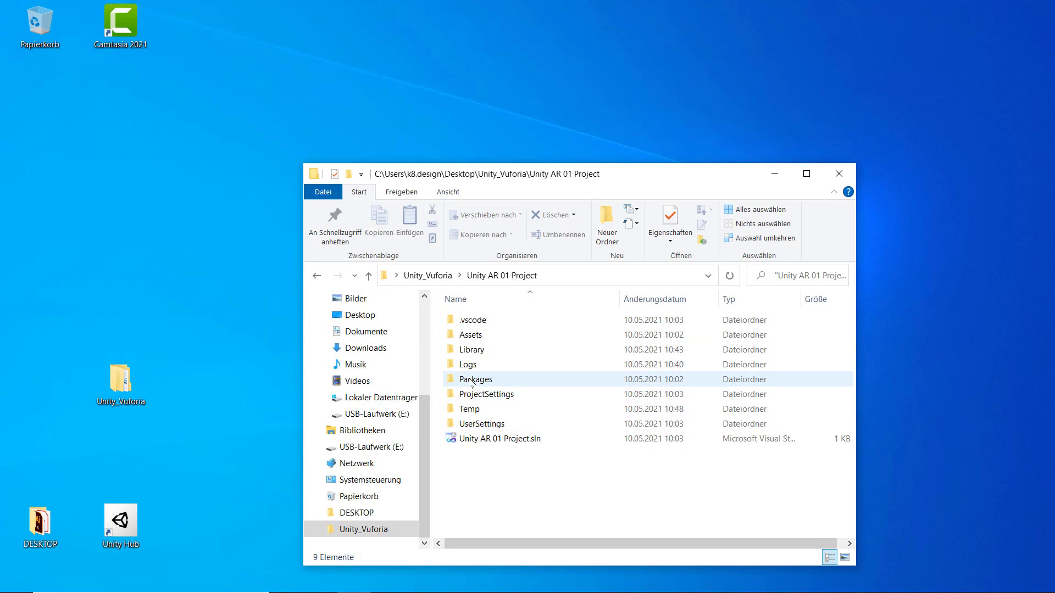
Restore the Unity editor from the taskbar over File Explorer.
{"action": "mouse_move", "coordinate": [352, 591]}
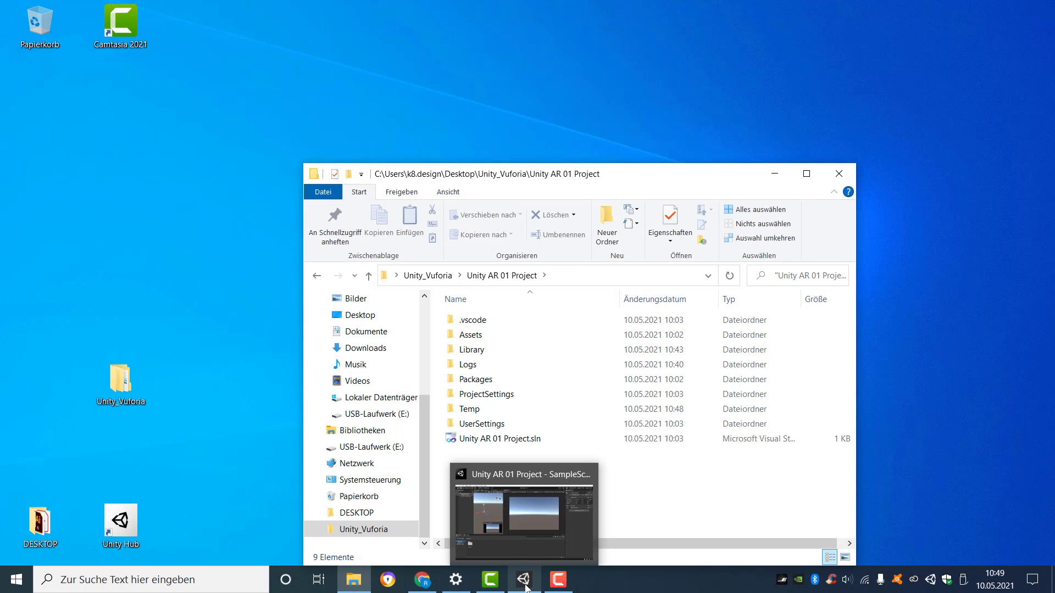
{"action": "left_click", "coordinate": [526, 587]}
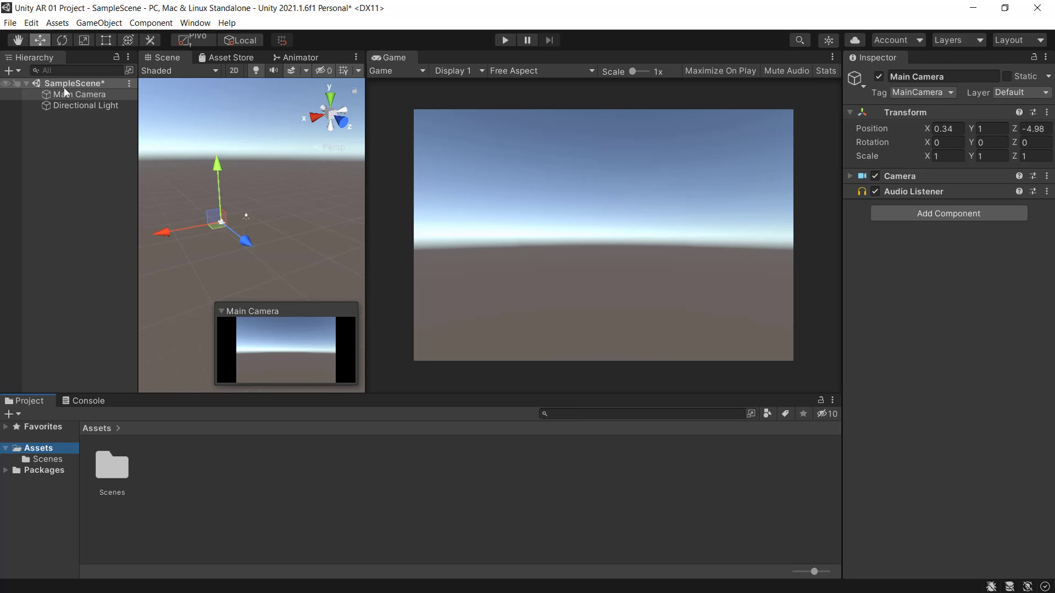
Compare the Directional Light and Main Camera components, collapsing and expanding their Inspector sections.
{"action": "left_click", "coordinate": [61, 104]}
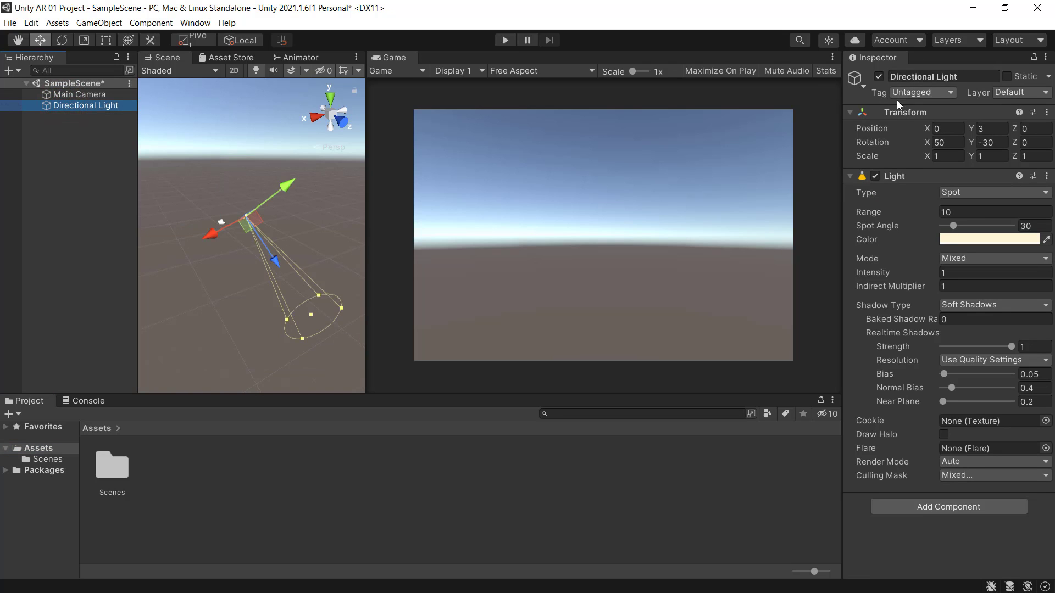
{"action": "left_click", "coordinate": [850, 177]}
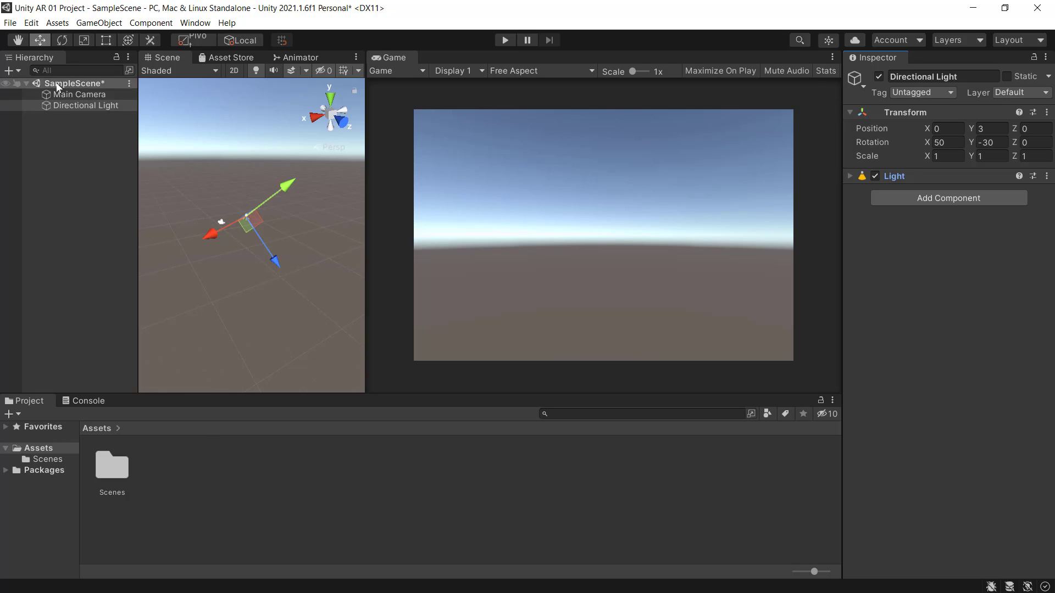
{"action": "left_click", "coordinate": [73, 95]}
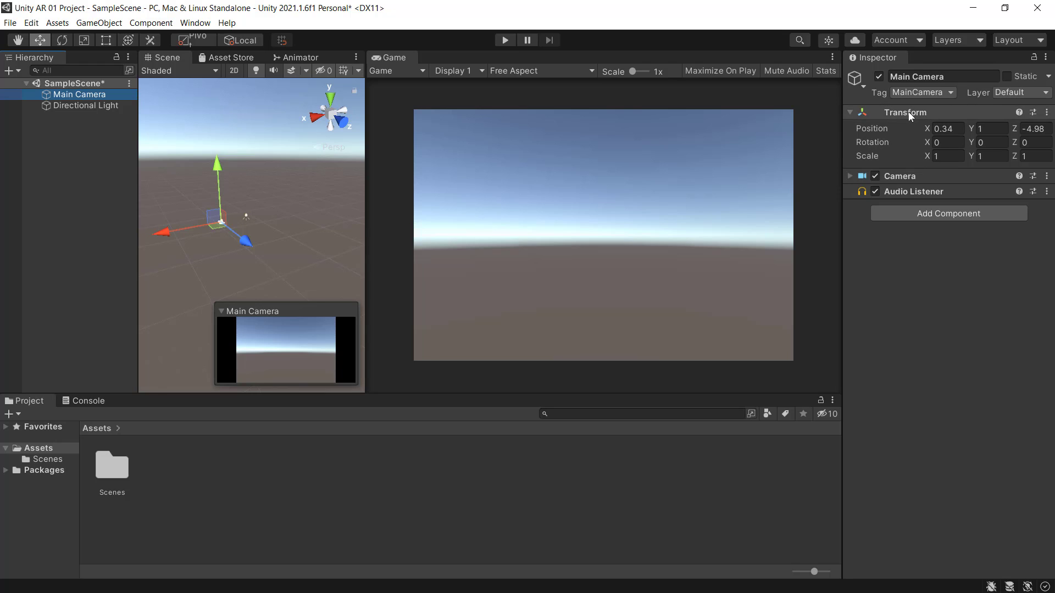
{"action": "left_click", "coordinate": [64, 106]}
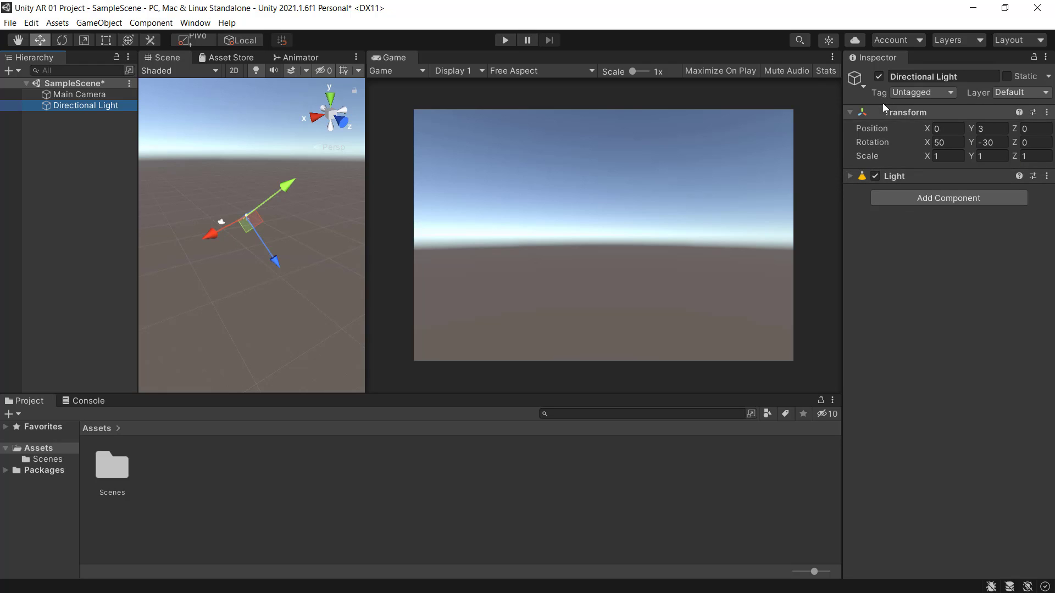
{"action": "left_click", "coordinate": [848, 112]}
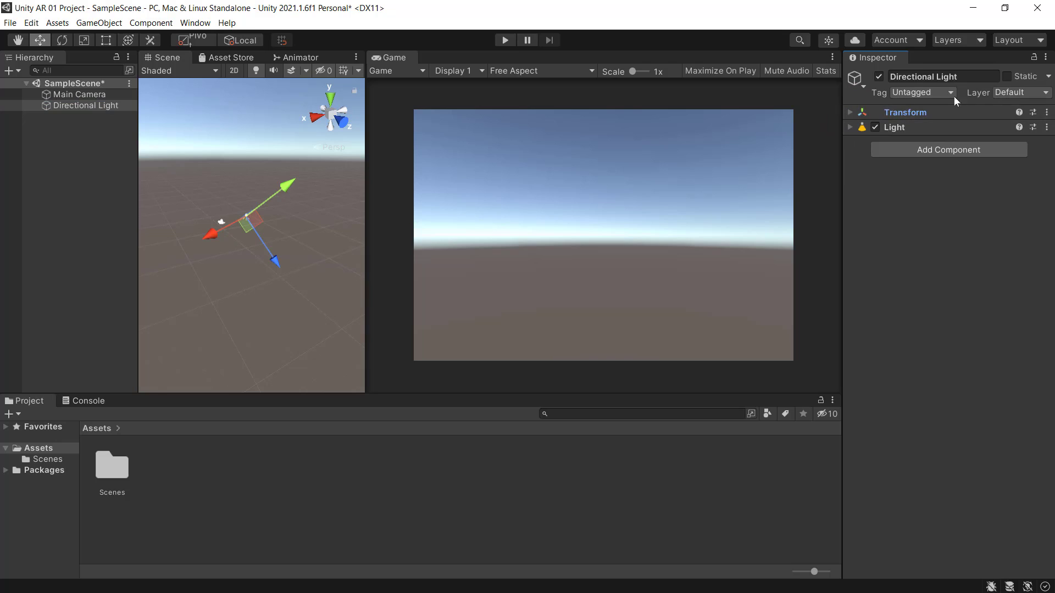
{"action": "left_click", "coordinate": [849, 127]}
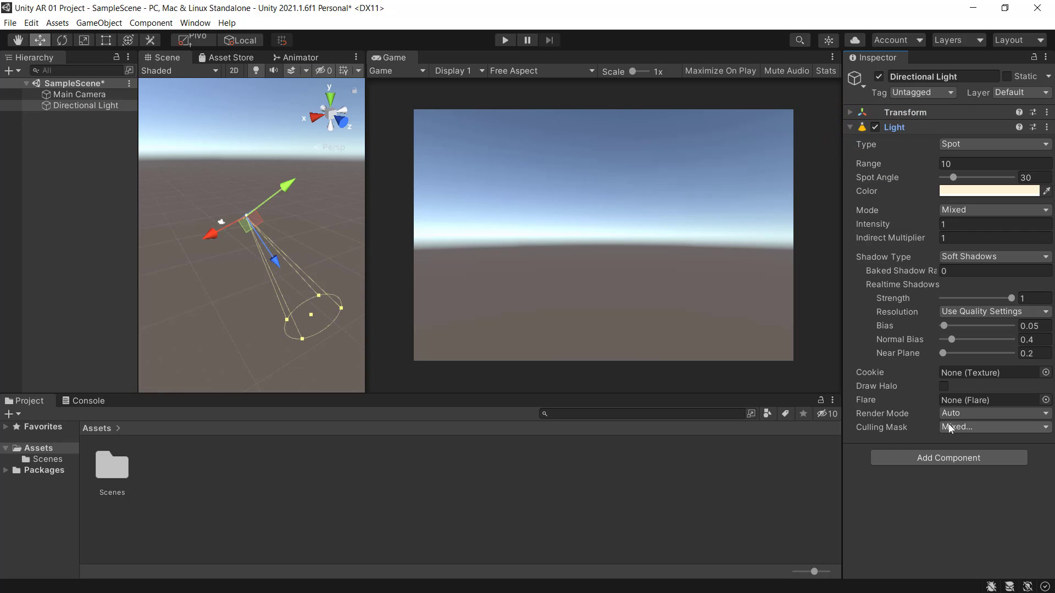
{"action": "left_click", "coordinate": [63, 94]}
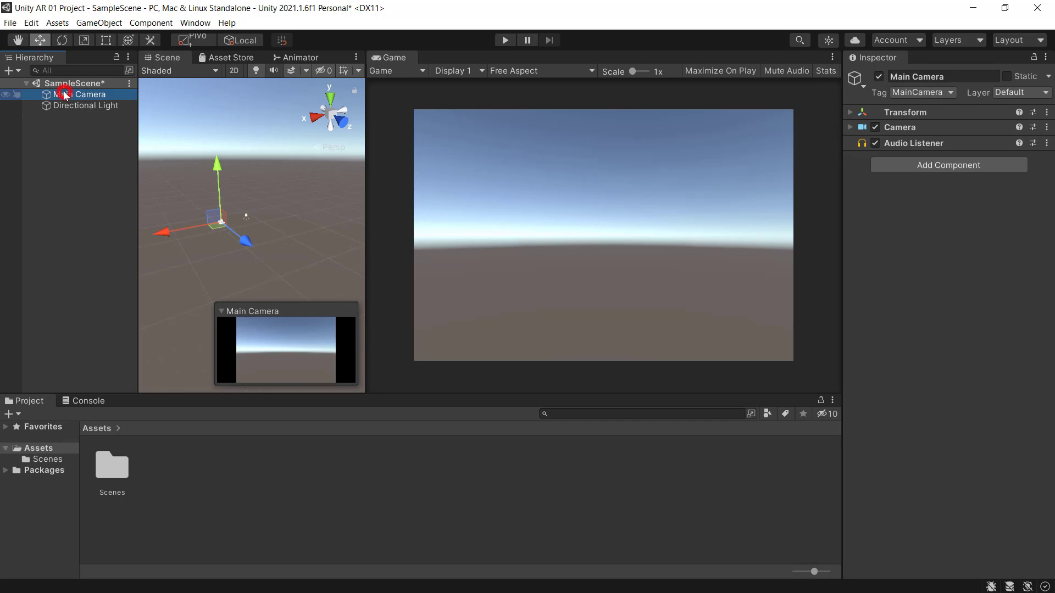
{"action": "left_click", "coordinate": [849, 126]}
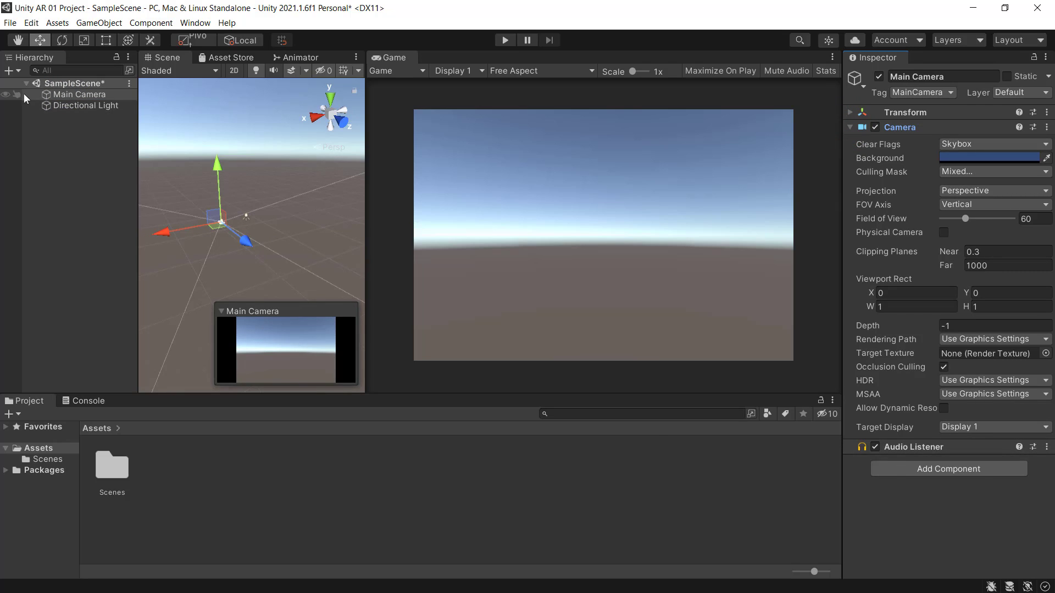
Change the Directional Light's Type from Spot to Directional.
{"action": "left_click", "coordinate": [69, 103]}
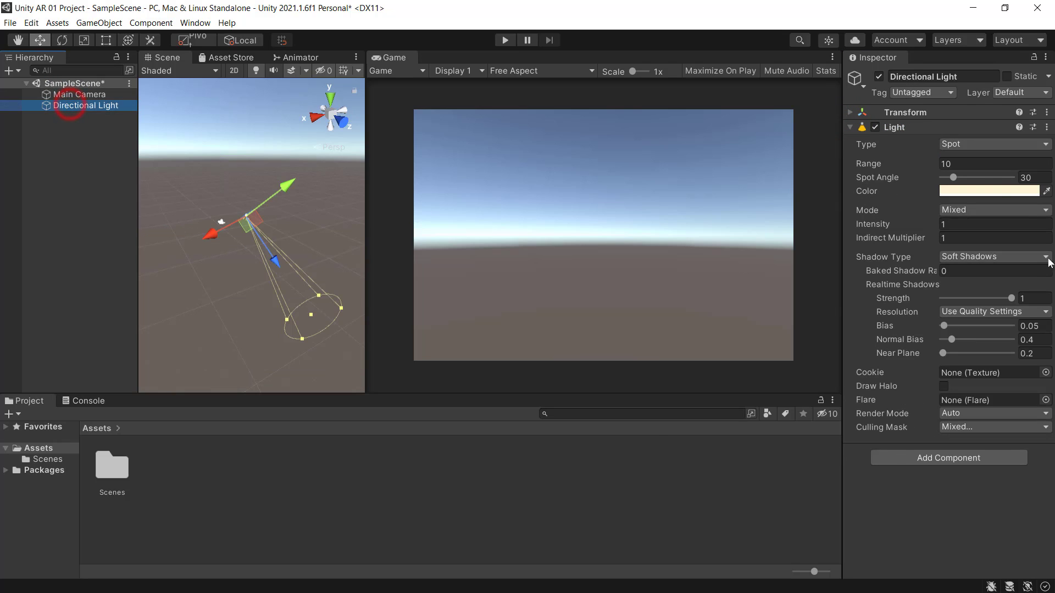
{"action": "left_click", "coordinate": [995, 144]}
{"action": "left_click", "coordinate": [978, 166]}
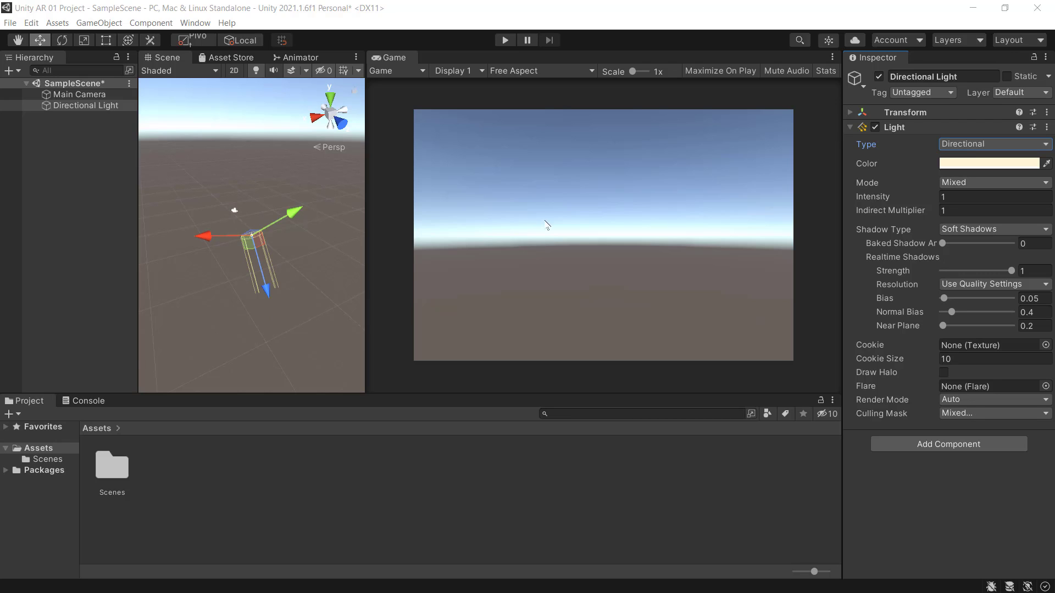
Change the Directional Light's type back to Spot, keeping Range 10 and Spot Angle 30.
{"action": "left_click", "coordinate": [959, 144]}
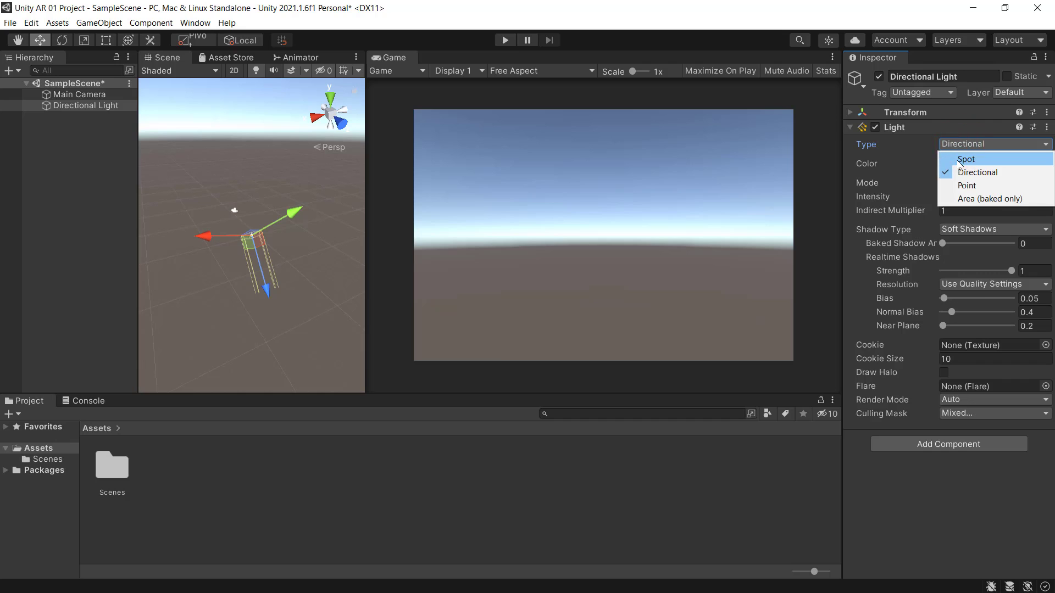
{"action": "left_click", "coordinate": [958, 160]}
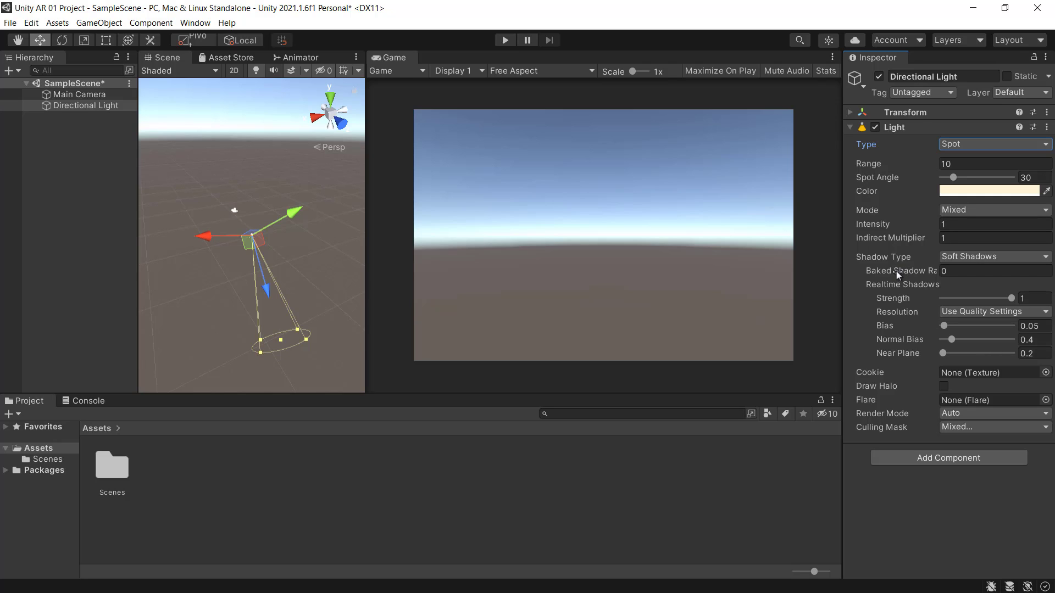
{"action": "mouse_move", "coordinate": [905, 254]}
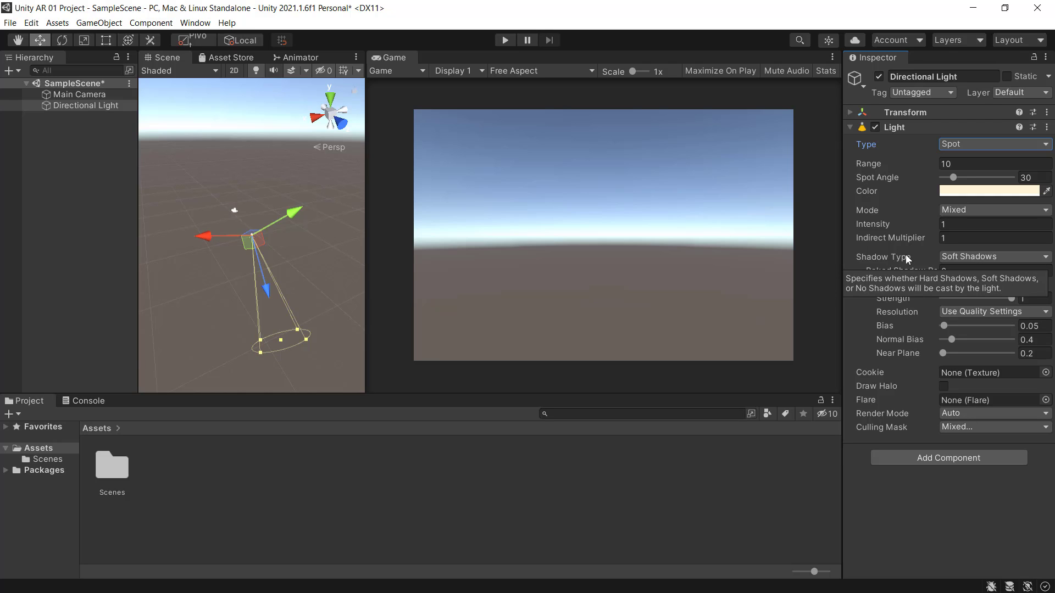
{"action": "left_click", "coordinate": [70, 189]}
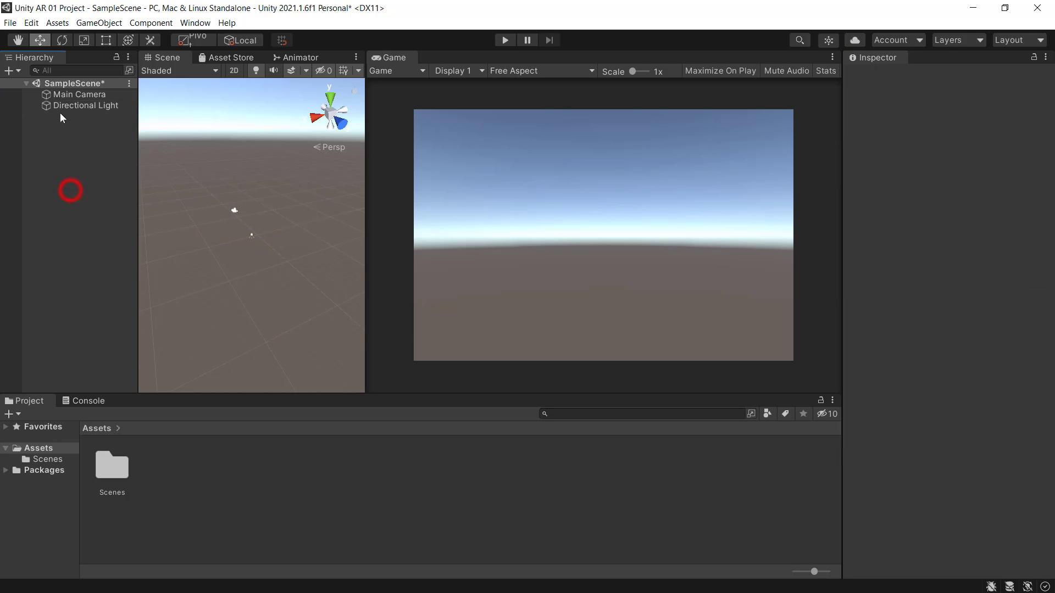
{"action": "left_click", "coordinate": [248, 91]}
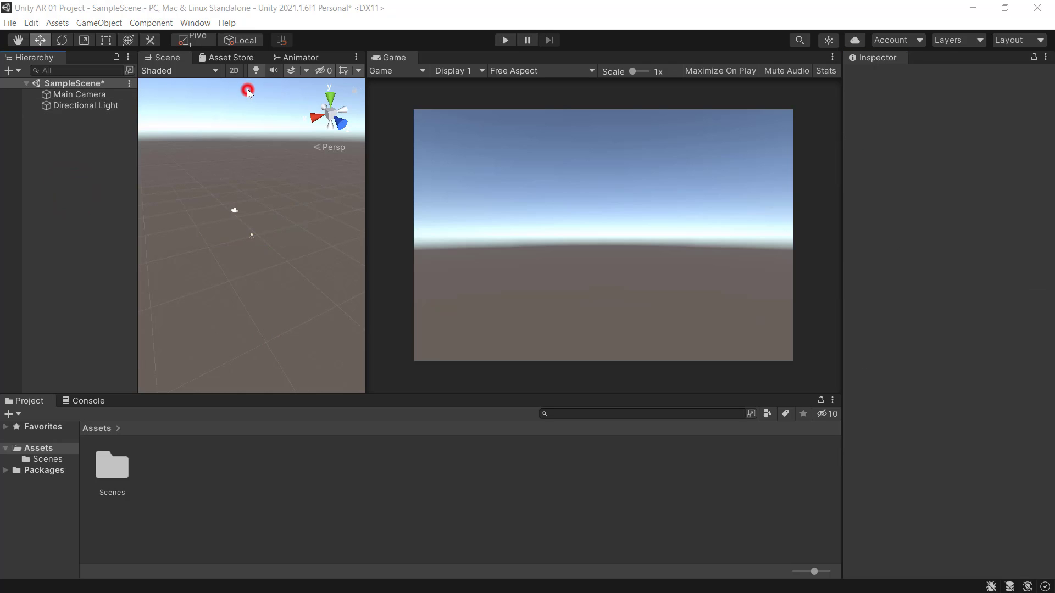
{"action": "left_click", "coordinate": [66, 94]}
{"action": "left_click", "coordinate": [63, 106]}
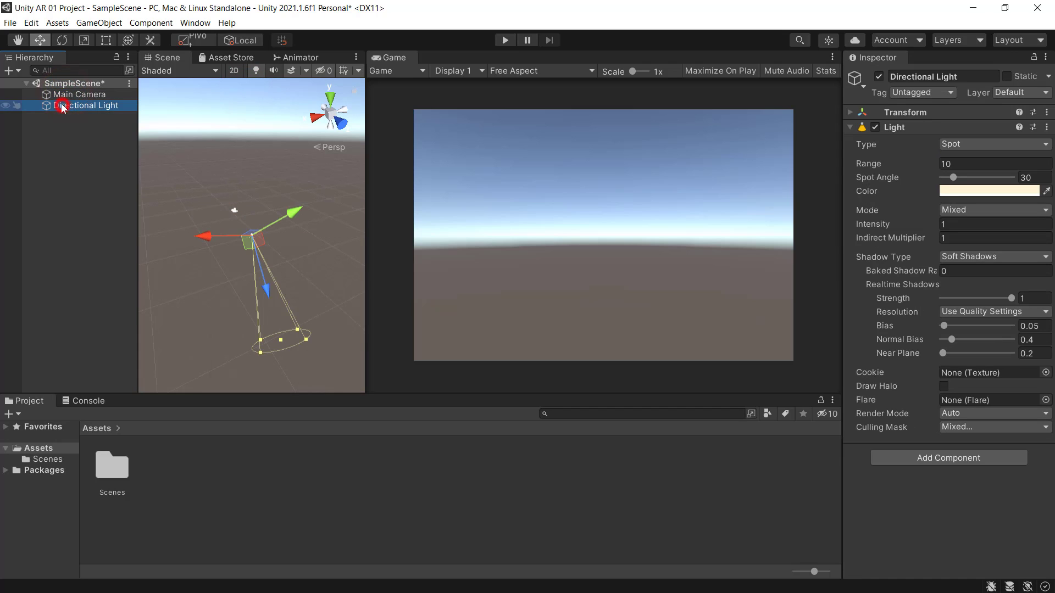
{"action": "left_click", "coordinate": [849, 126]}
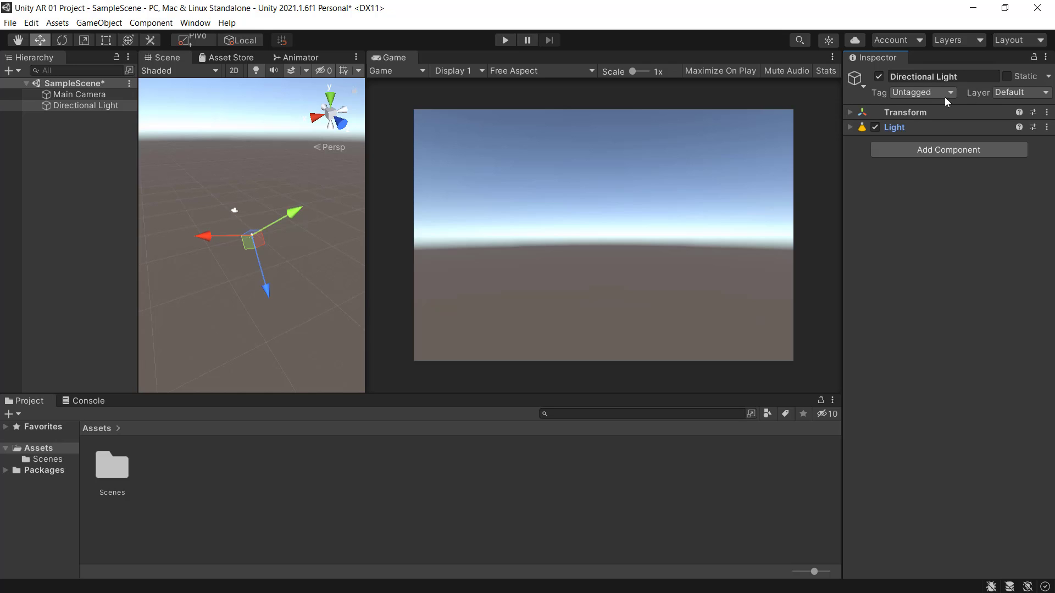
{"action": "left_click", "coordinate": [850, 127]}
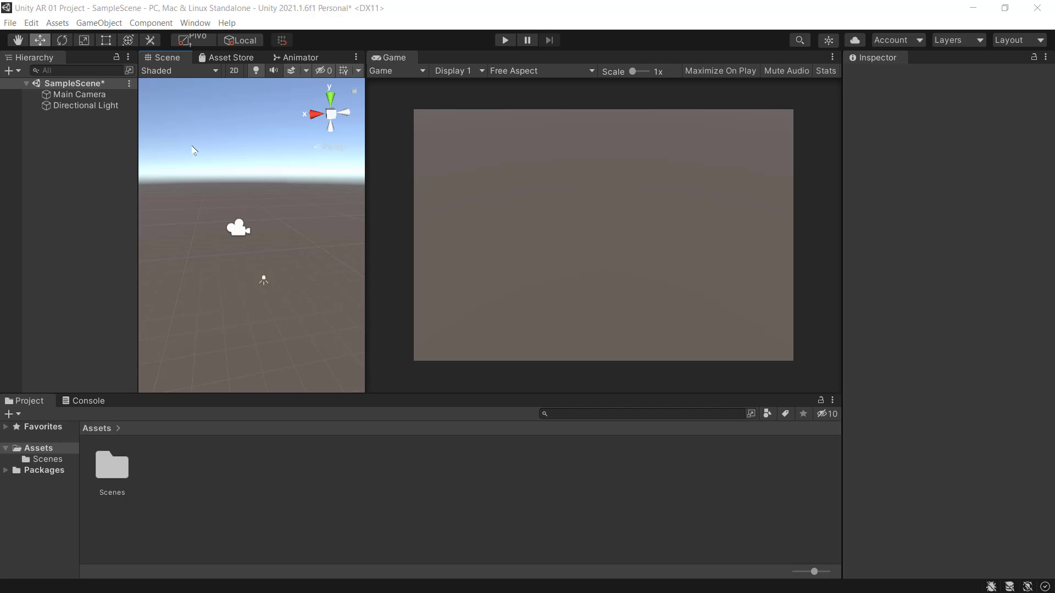
Add a new Cube to SampleScene and rename it Würfel.
{"action": "left_click", "coordinate": [93, 24]}
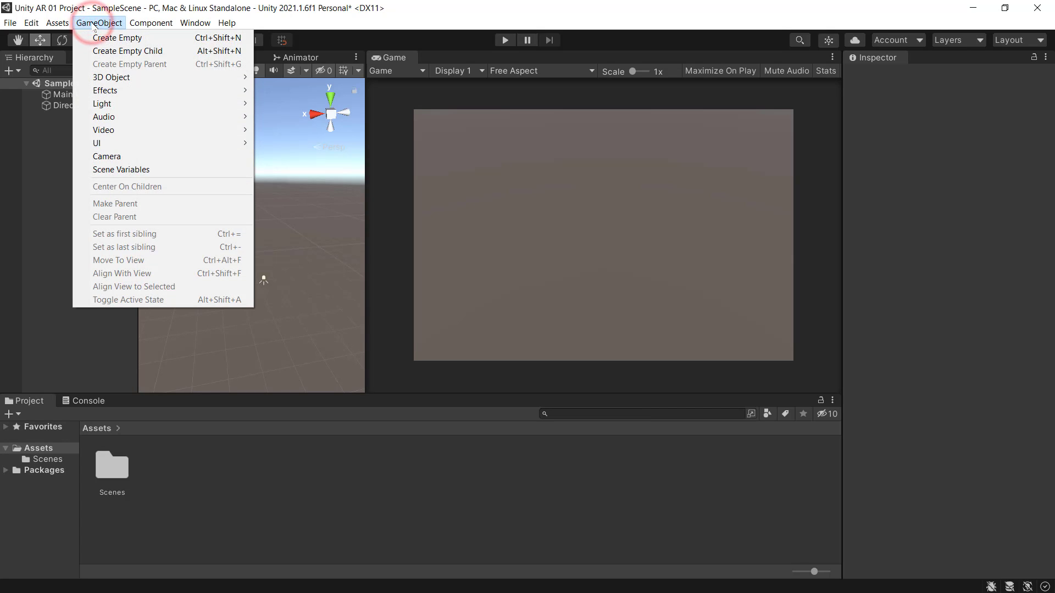
{"action": "mouse_move", "coordinate": [99, 81]}
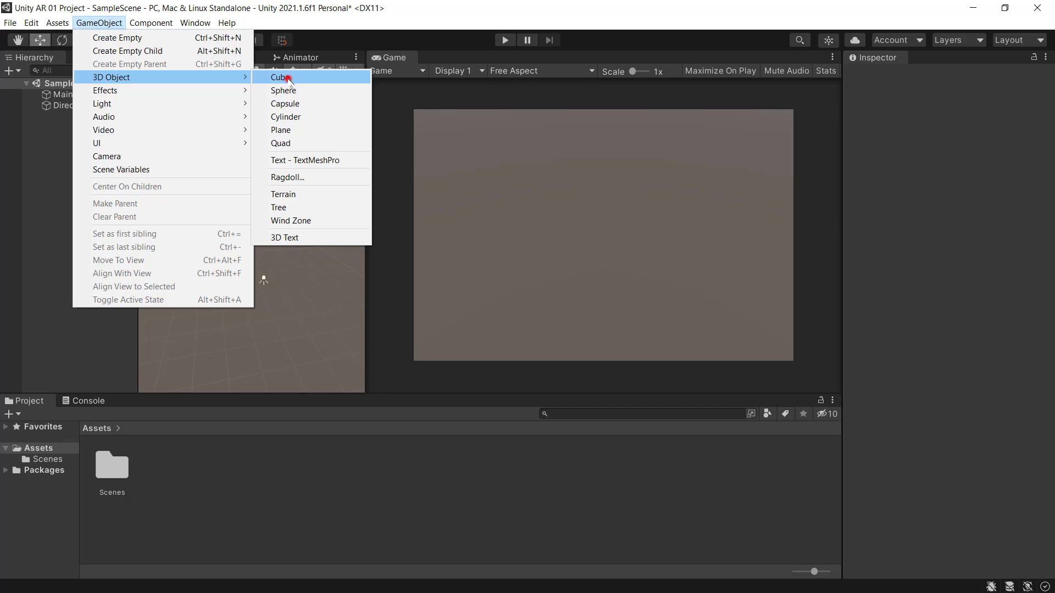
{"action": "left_click", "coordinate": [292, 82]}
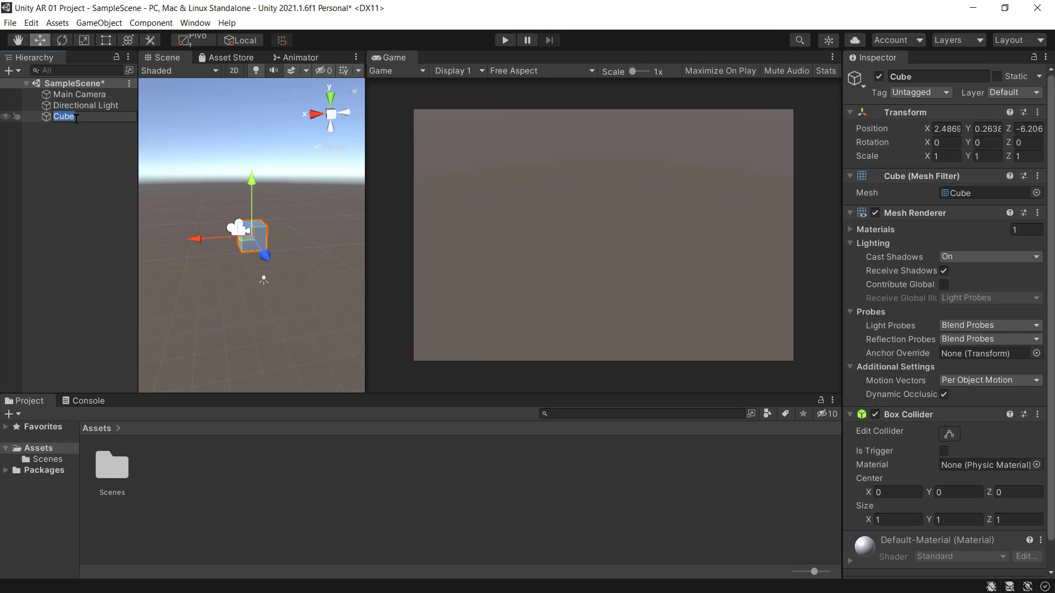
{"action": "type", "text": "W"}
{"action": "type", "text": "a"}
{"action": "type", "text": "fel"}
{"action": "key", "text": "Return"}
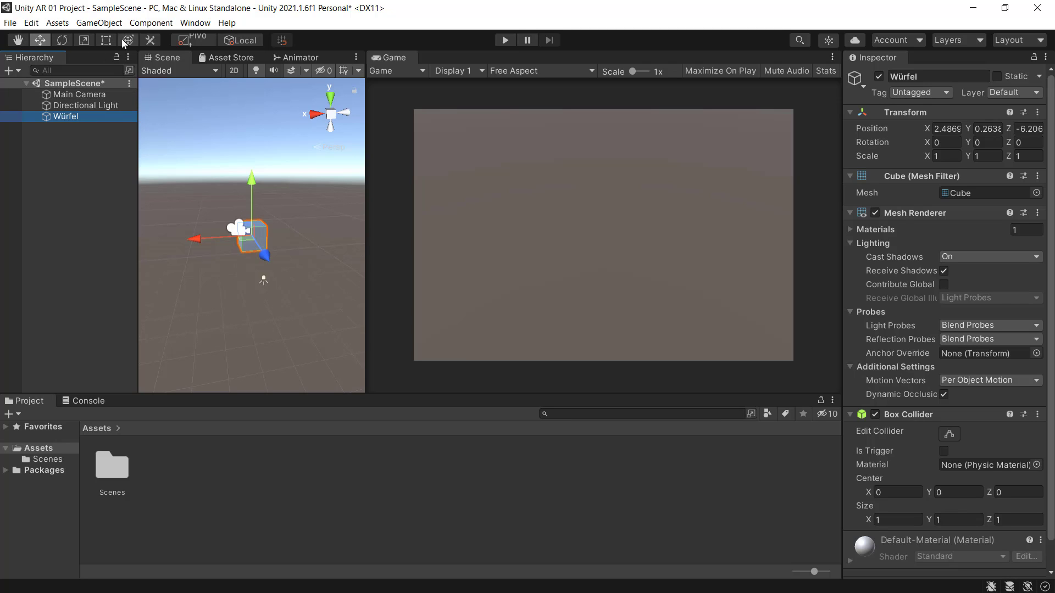
Move Würfel to 2.86, -0.83, -5.6, rotate it -21.65° on Y, and scale it to 1.0205.
{"action": "left_click", "coordinate": [34, 41]}
{"action": "left_click_drag", "start_coordinate": [200, 236], "coordinate": [188, 242]}
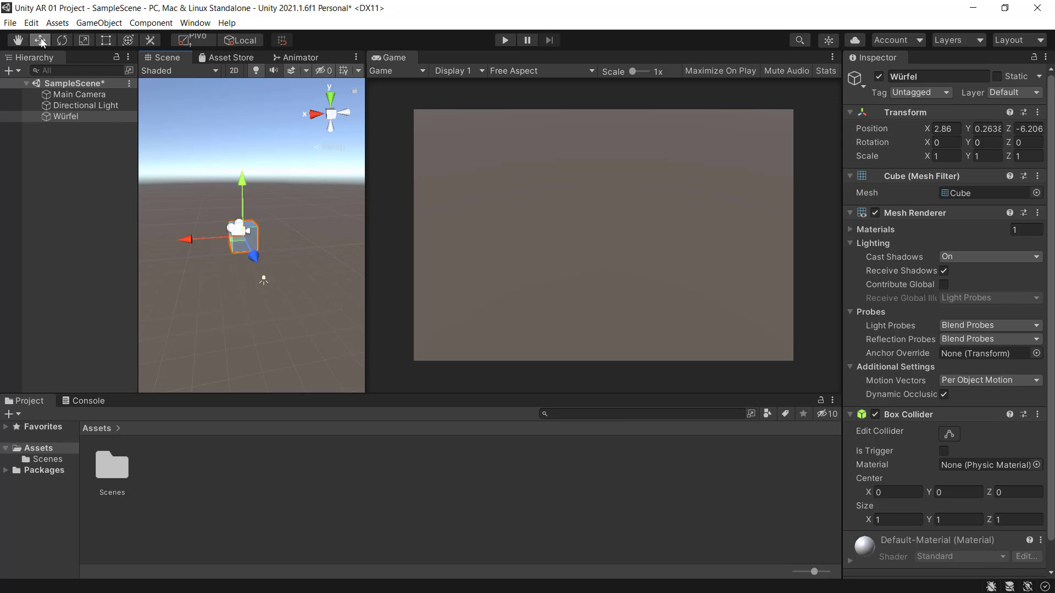
{"action": "mouse_move", "coordinate": [256, 260]}
{"action": "left_mouse_down"}
{"action": "mouse_move", "coordinate": [266, 264]}
{"action": "mouse_move", "coordinate": [251, 202]}
{"action": "mouse_move", "coordinate": [250, 237]}
{"action": "left_mouse_up"}
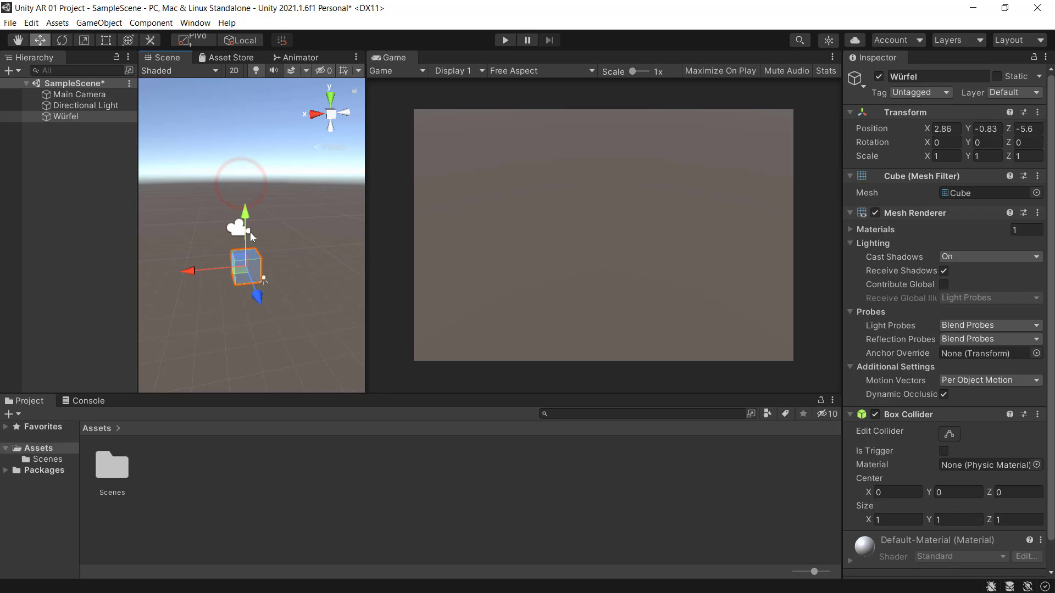
{"action": "left_click", "coordinate": [62, 41]}
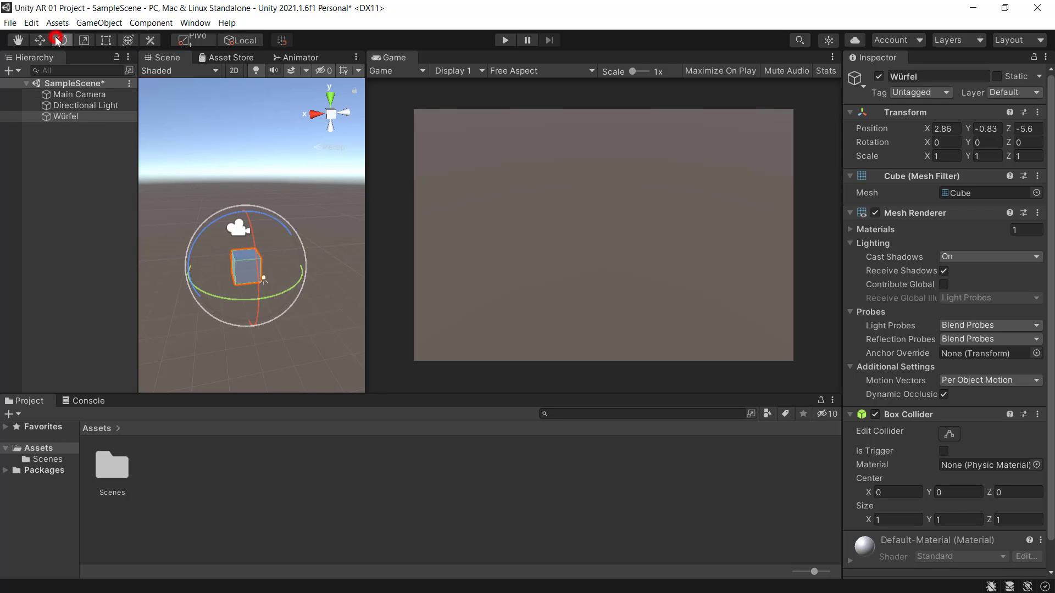
{"action": "mouse_move", "coordinate": [199, 287]}
{"action": "left_mouse_down"}
{"action": "mouse_move", "coordinate": [235, 295]}
{"action": "mouse_move", "coordinate": [247, 258]}
{"action": "left_mouse_up"}
{"action": "key", "text": "r"}
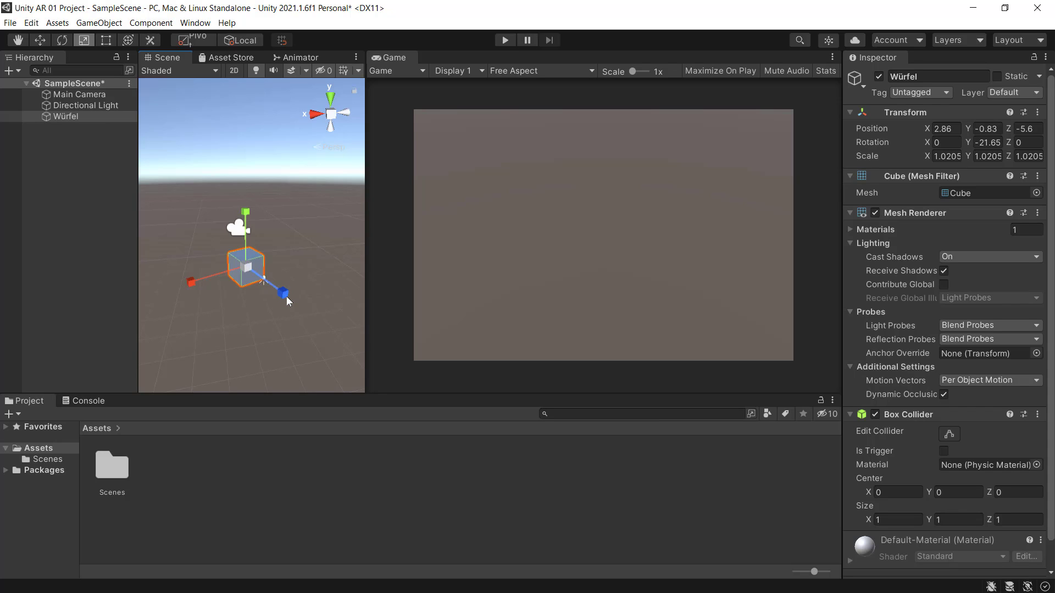
{"action": "left_click_drag", "start_coordinate": [285, 294], "coordinate": [283, 295]}
Collapse the Mesh Renderer, Mesh Filter and Box Collider components in the Inspector.
{"action": "left_click", "coordinate": [850, 213]}
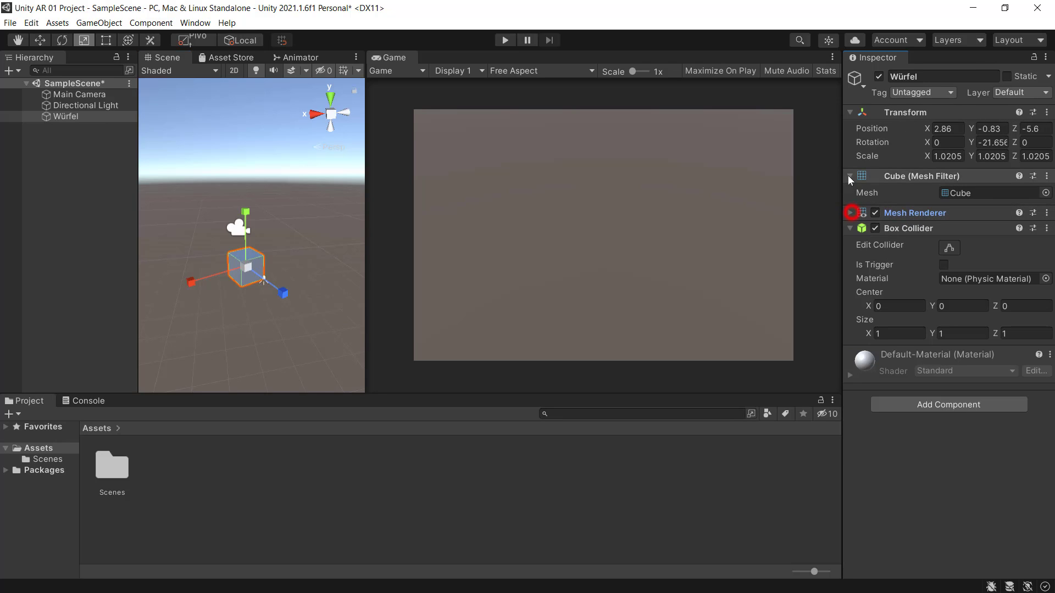
{"action": "left_click", "coordinate": [850, 175]}
{"action": "left_click", "coordinate": [850, 207]}
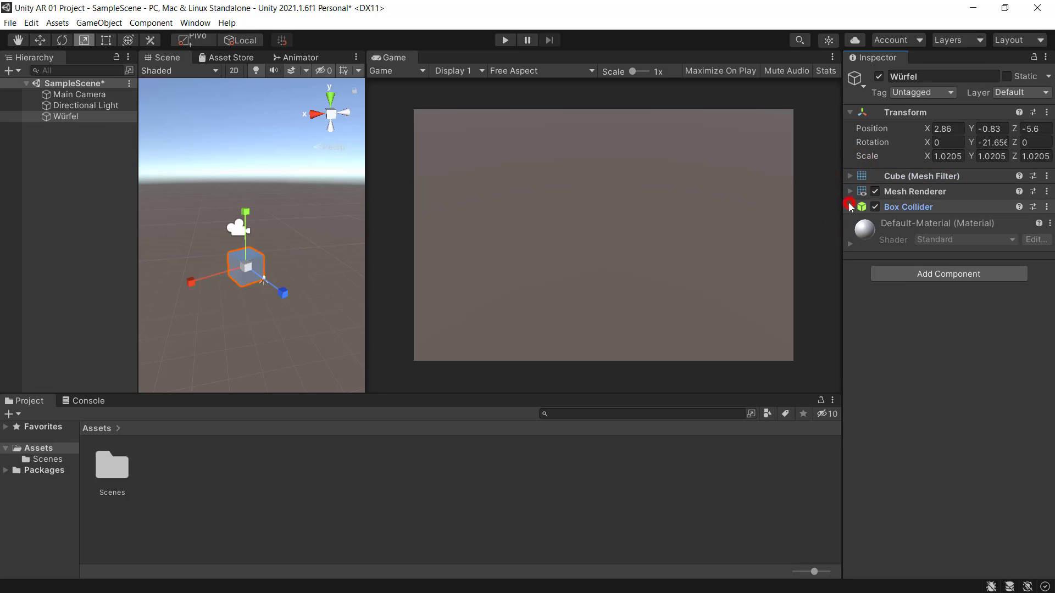
Move Würfel to X 3.44, Z -5.37 and switch to the combined Transform tool.
{"action": "left_click", "coordinate": [57, 117]}
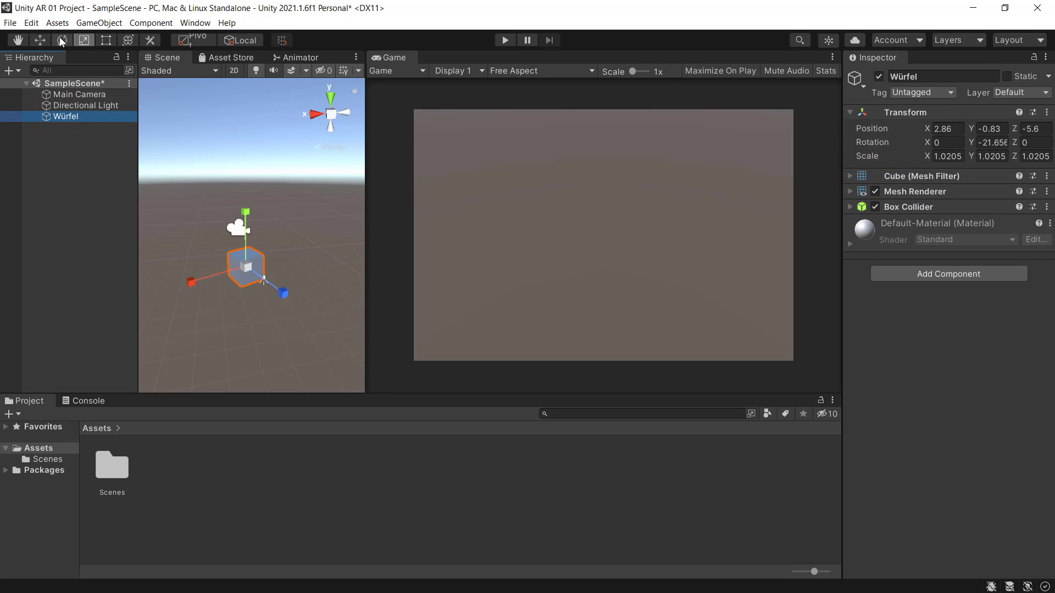
{"action": "left_click", "coordinate": [40, 40]}
{"action": "left_click_drag", "start_coordinate": [196, 279], "coordinate": [179, 280]}
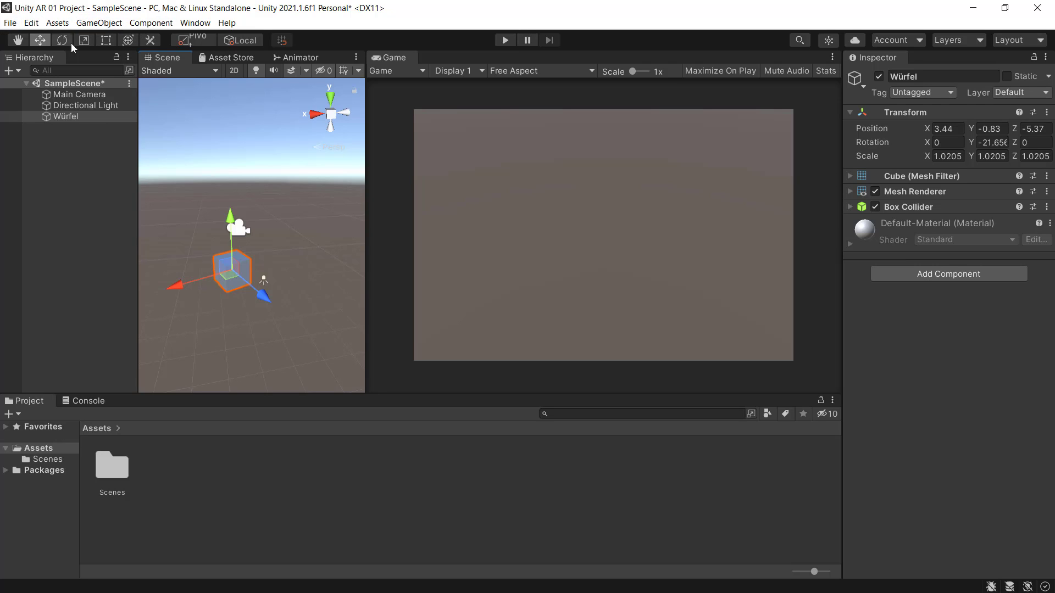
{"action": "left_click", "coordinate": [127, 40]}
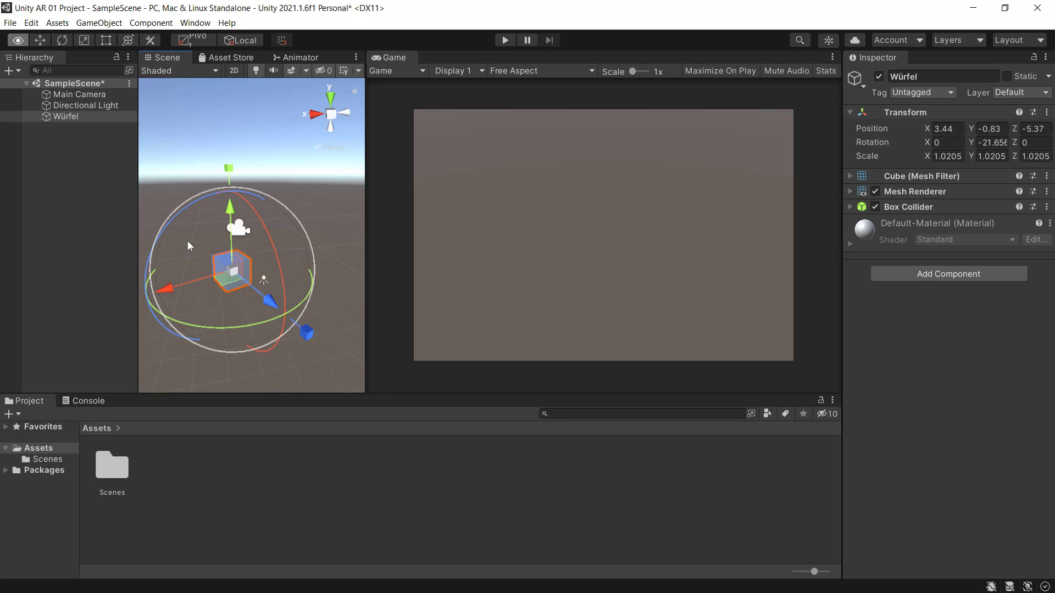
{"action": "mouse_move", "coordinate": [187, 240]}
{"action": "left_mouse_down", "text": "alt"}
{"action": "mouse_move", "coordinate": [172, 263]}
{"action": "mouse_move", "coordinate": [288, 289]}
{"action": "left_mouse_up", "text": "alt"}
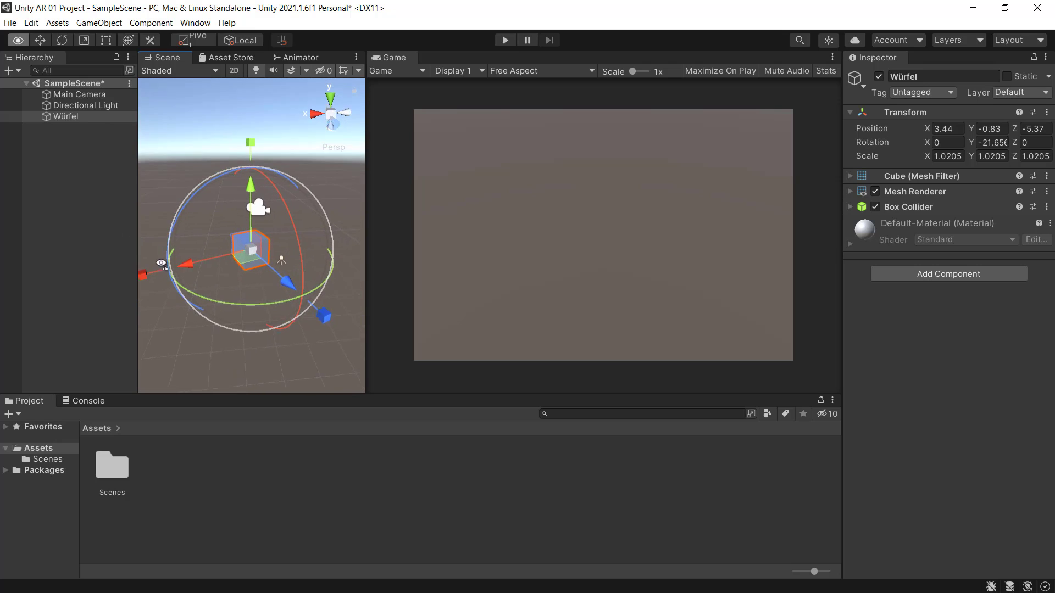
{"action": "left_click_drag", "start_coordinate": [288, 290], "coordinate": [165, 295], "text": "alt"}
{"action": "key", "text": "q"}
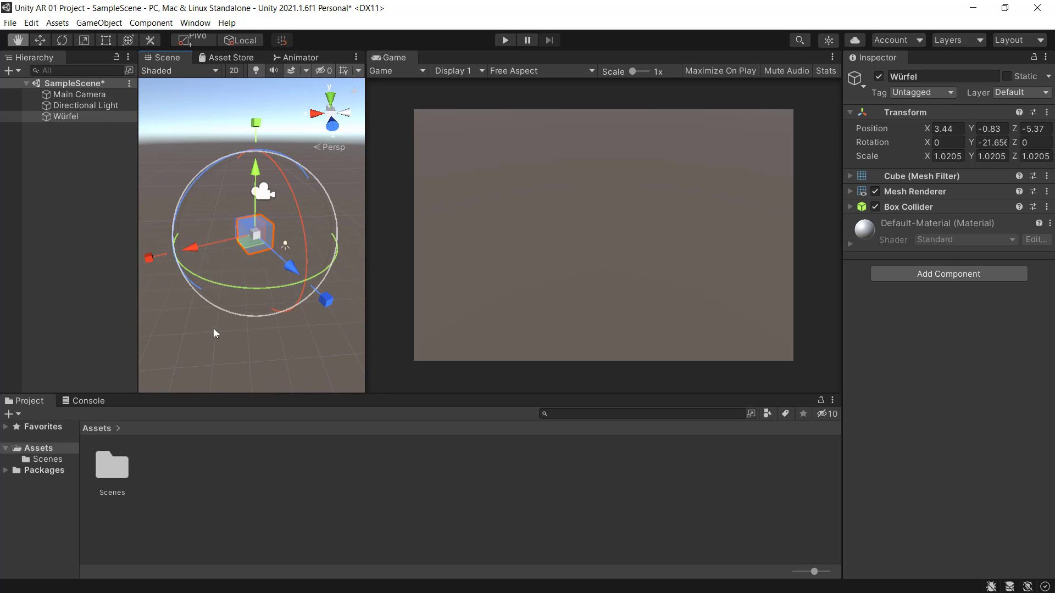
{"action": "mouse_move", "coordinate": [214, 330]}
{"action": "left_mouse_down"}
{"action": "mouse_move", "coordinate": [166, 345]}
{"action": "mouse_move", "coordinate": [231, 341]}
{"action": "mouse_move", "coordinate": [160, 309]}
{"action": "mouse_move", "coordinate": [203, 358]}
{"action": "mouse_move", "coordinate": [201, 250]}
{"action": "mouse_move", "coordinate": [170, 346]}
{"action": "mouse_move", "coordinate": [266, 287]}
{"action": "mouse_move", "coordinate": [167, 308]}
{"action": "mouse_move", "coordinate": [250, 352]}
{"action": "mouse_move", "coordinate": [266, 275]}
{"action": "mouse_move", "coordinate": [176, 323]}
{"action": "mouse_move", "coordinate": [220, 349]}
{"action": "mouse_move", "coordinate": [201, 325]}
{"action": "left_mouse_up"}
{"action": "key", "text": "y"}
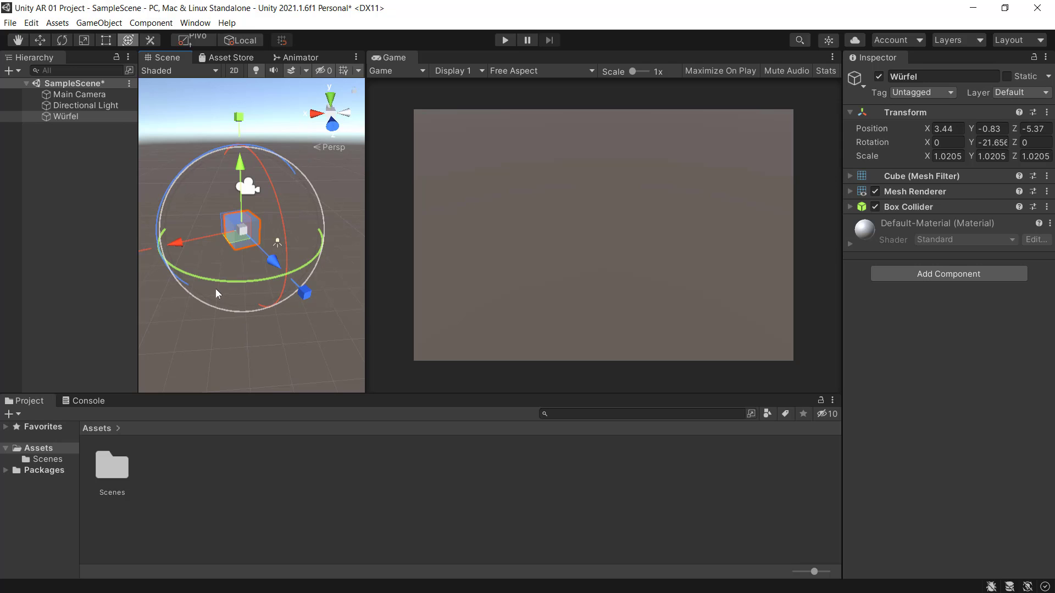
{"action": "scroll", "coordinate": [222, 259], "scroll_direction": "up", "scroll_amount": 2}
{"action": "scroll", "coordinate": [233, 260], "scroll_direction": "up", "scroll_amount": 4}
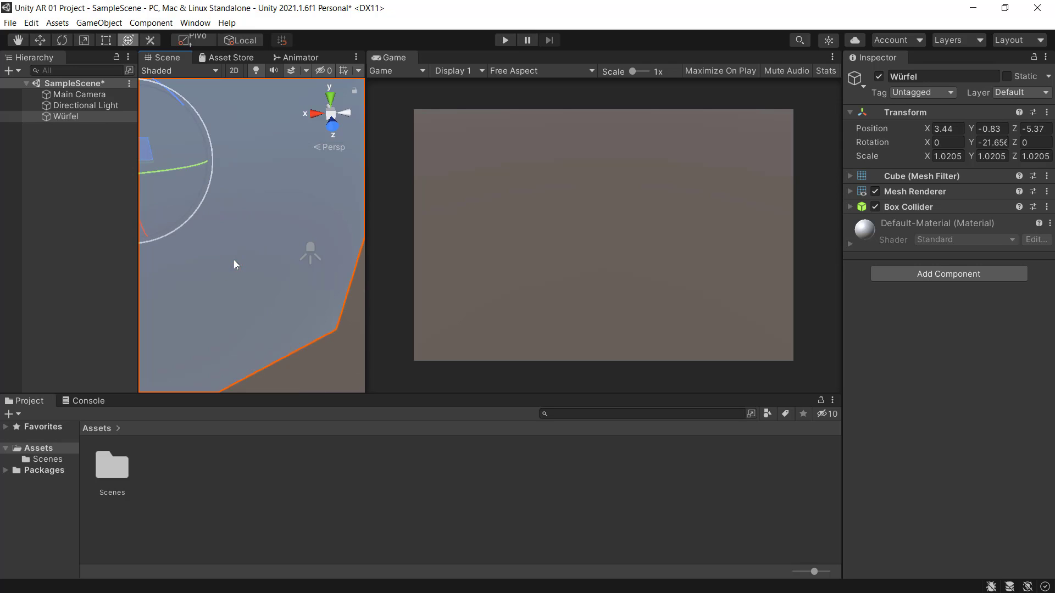
{"action": "key", "text": "f"}
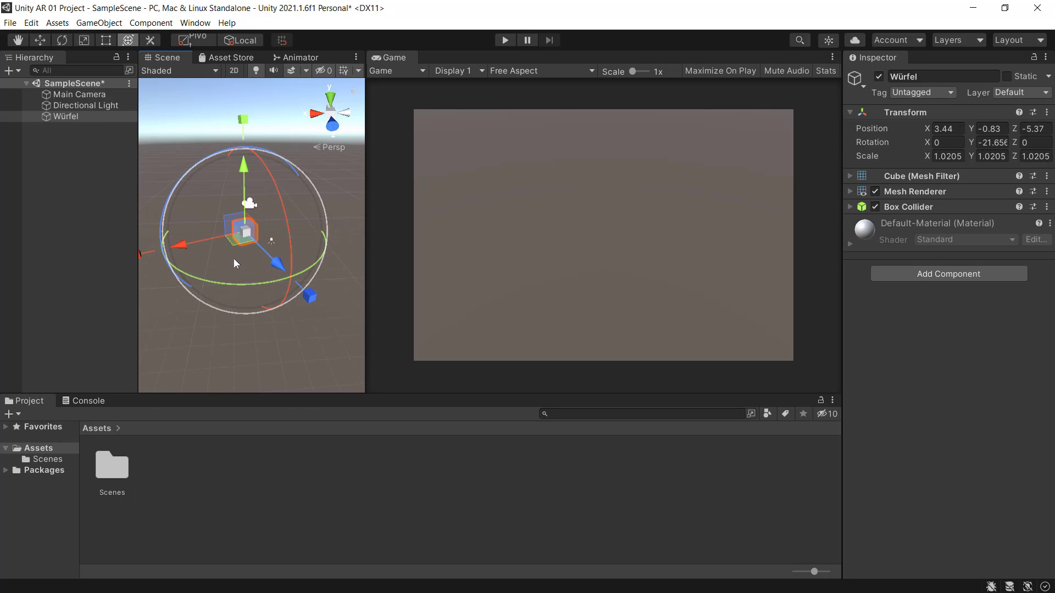
{"action": "scroll", "coordinate": [233, 258], "scroll_direction": "up", "scroll_amount": 3}
{"action": "key", "text": "f"}
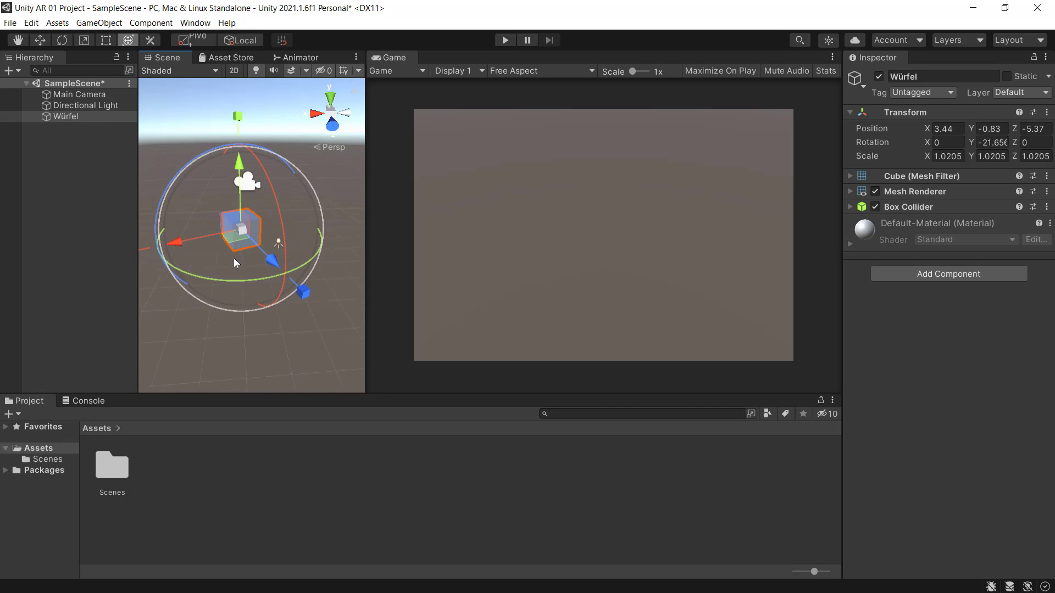
{"action": "left_click", "coordinate": [204, 301]}
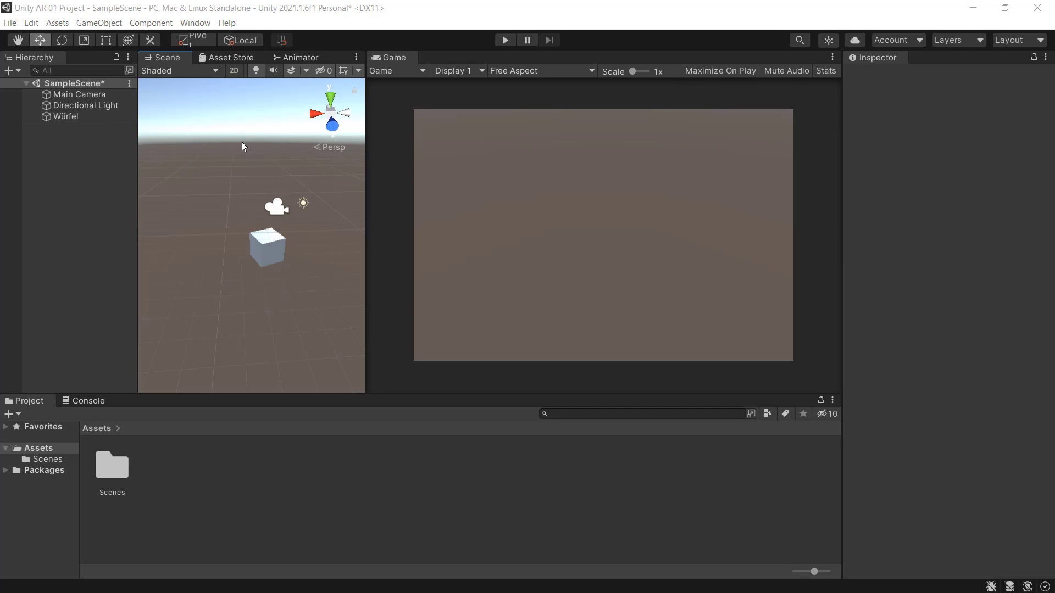
Pan the Scene view and select Main Camera to show its settings and preview.
{"action": "mouse_move", "coordinate": [245, 209]}
{"action": "middle_mouse_down"}
{"action": "mouse_move", "coordinate": [231, 230]}
{"action": "mouse_move", "coordinate": [245, 209]}
{"action": "middle_mouse_up"}
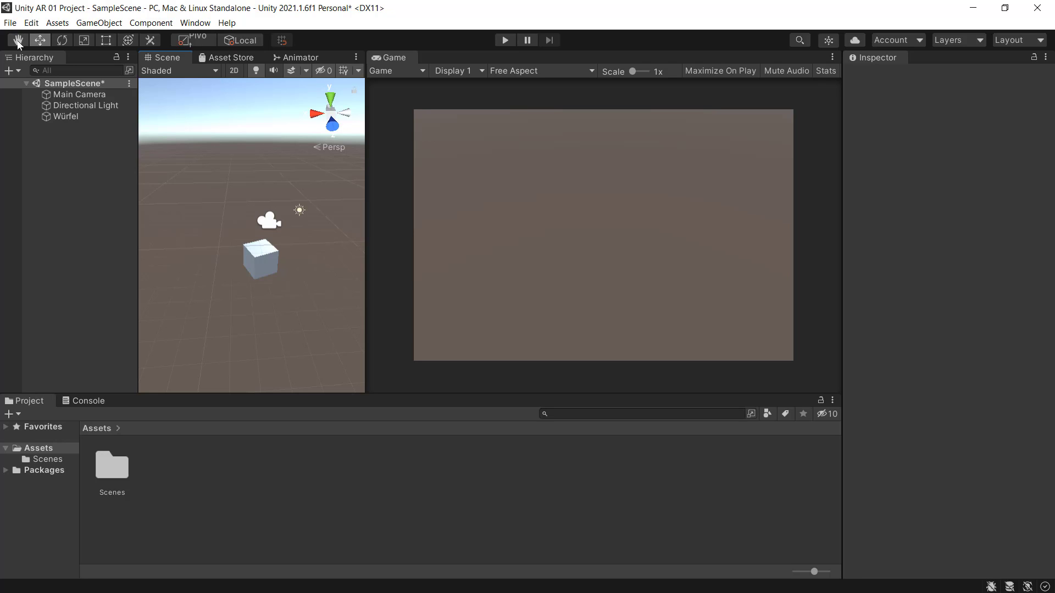
{"action": "middle_click_drag", "start_coordinate": [224, 210], "coordinate": [193, 185]}
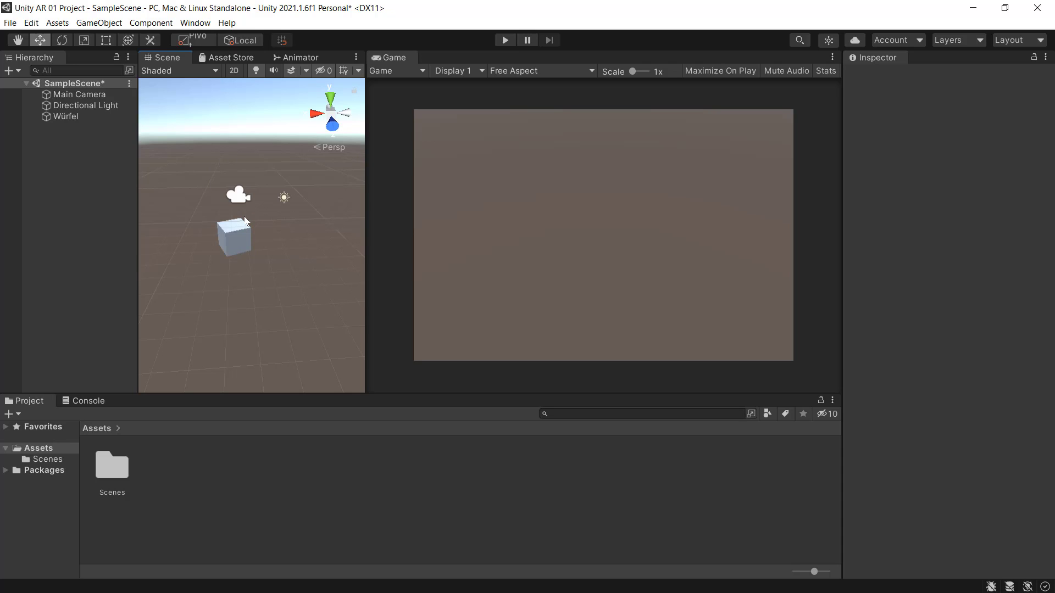
{"action": "left_click", "coordinate": [696, 171]}
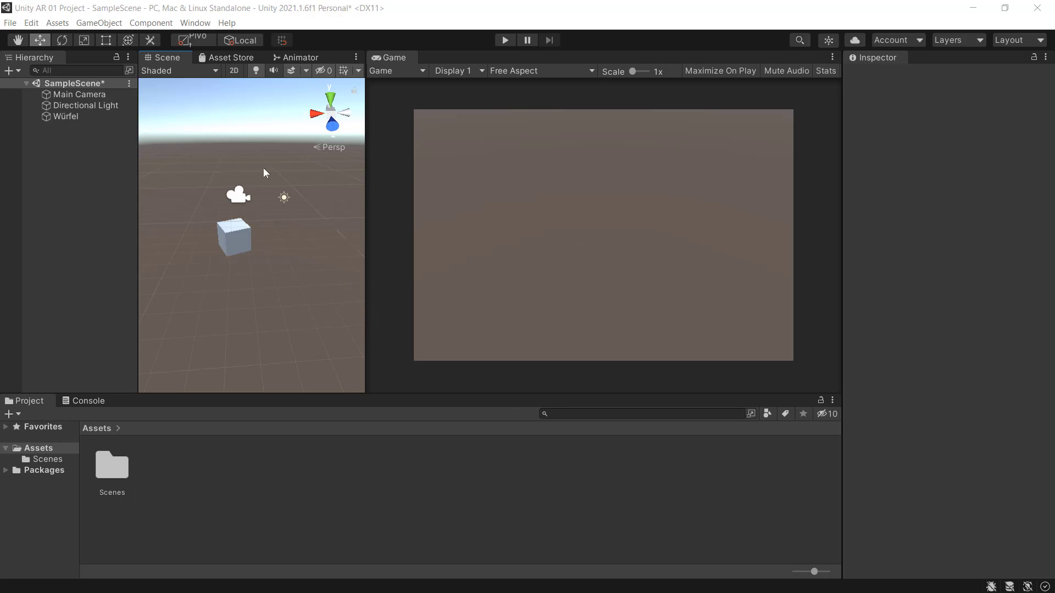
{"action": "left_click", "coordinate": [60, 94]}
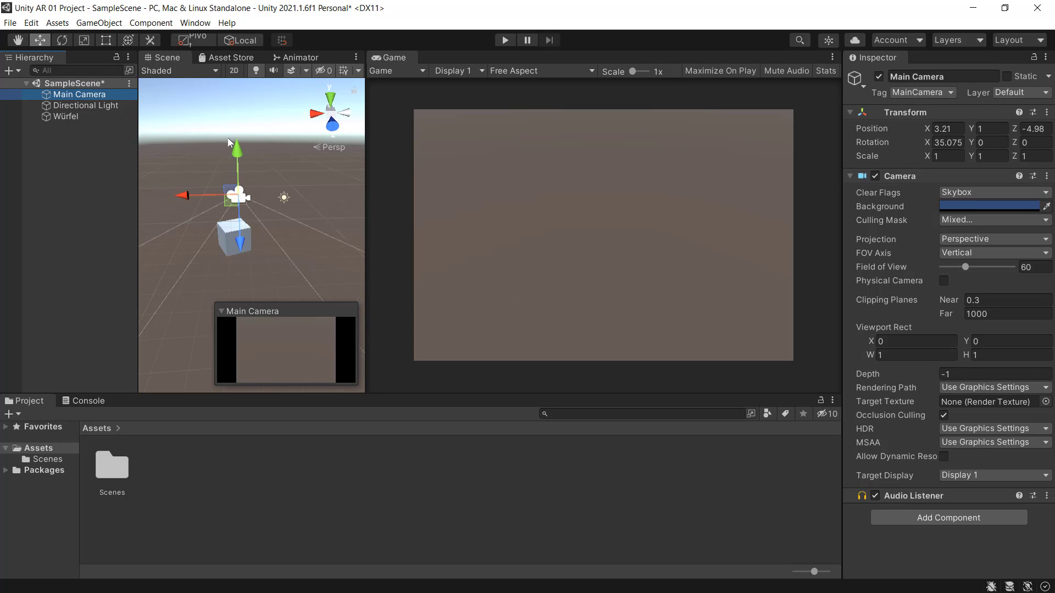
Reset Main Camera to Rotation X 0 and Position 0, 0, -10.
{"action": "left_click", "coordinate": [947, 143]}
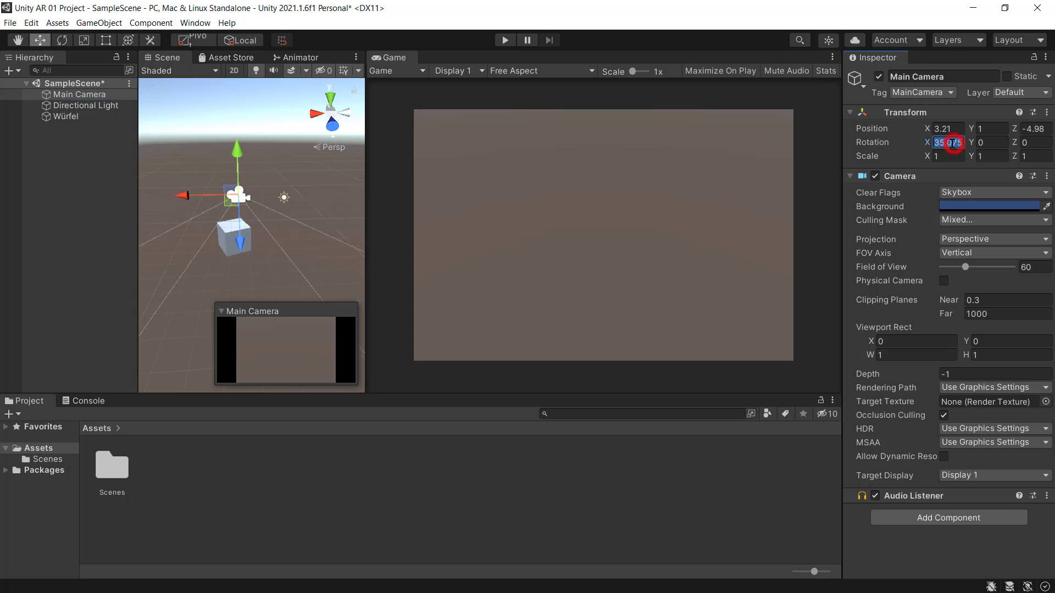
{"action": "type", "text": "0"}
{"action": "left_click", "coordinate": [948, 129]}
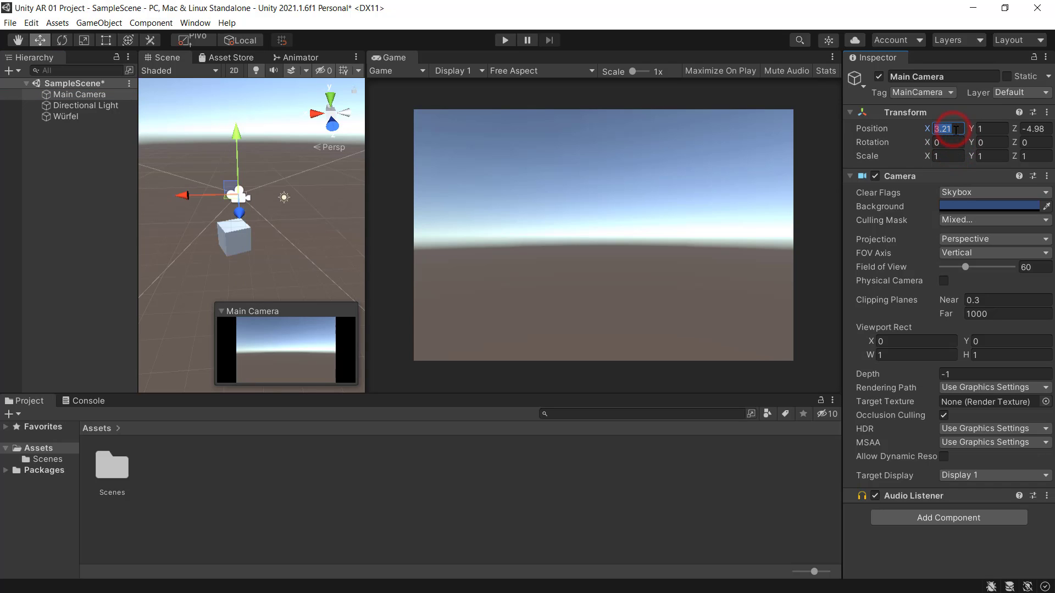
{"action": "type", "text": "0"}
{"action": "left_click", "coordinate": [986, 129]}
{"action": "type", "text": "0"}
{"action": "left_click", "coordinate": [1030, 128]}
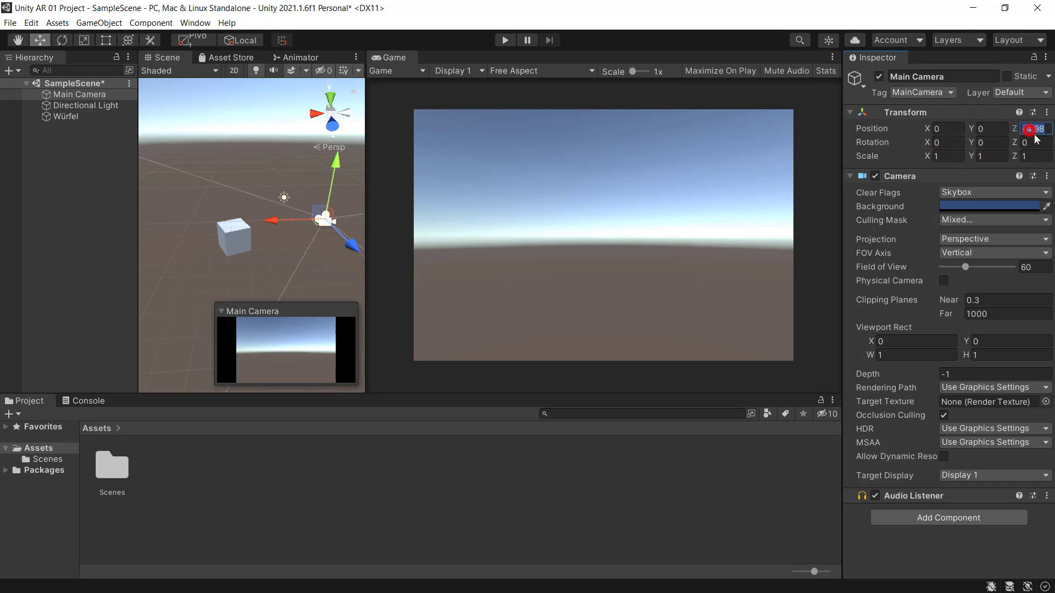
{"action": "type", "text": "-100"}
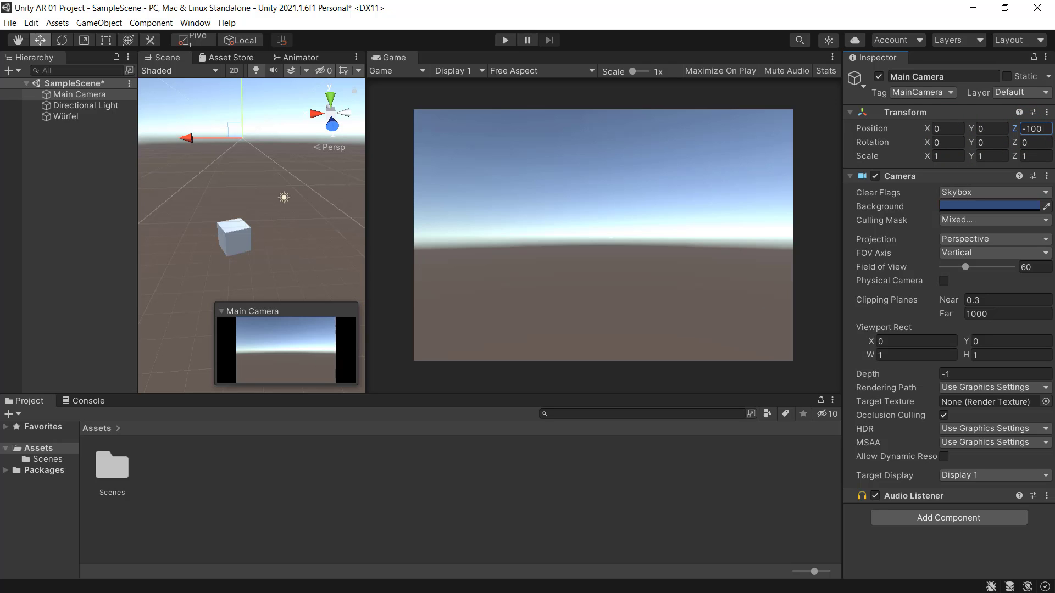
{"action": "key", "text": "BackSpace"}
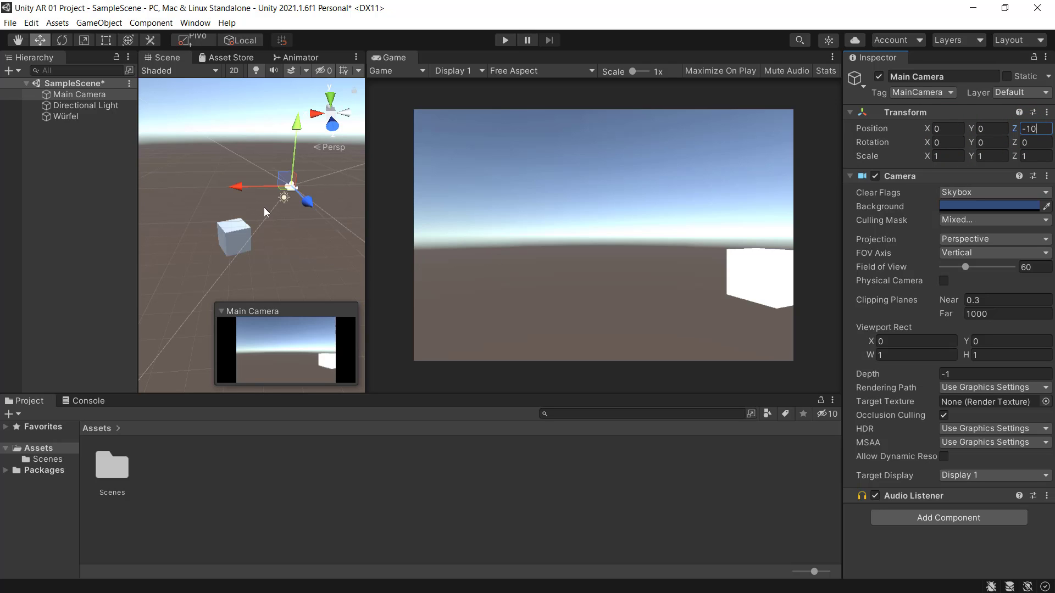
{"action": "left_click", "coordinate": [242, 233]}
Set Würfel's Position to 0, 0, 0 in the Inspector.
{"action": "left_click", "coordinate": [961, 127]}
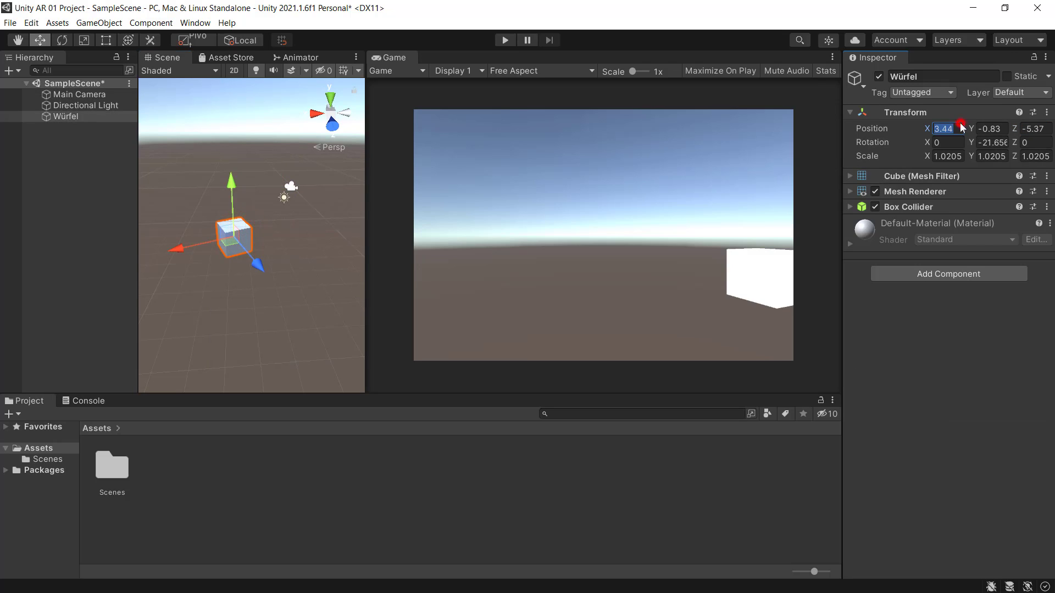
{"action": "type", "text": "0"}
{"action": "left_click", "coordinate": [998, 128]}
{"action": "type", "text": "0"}
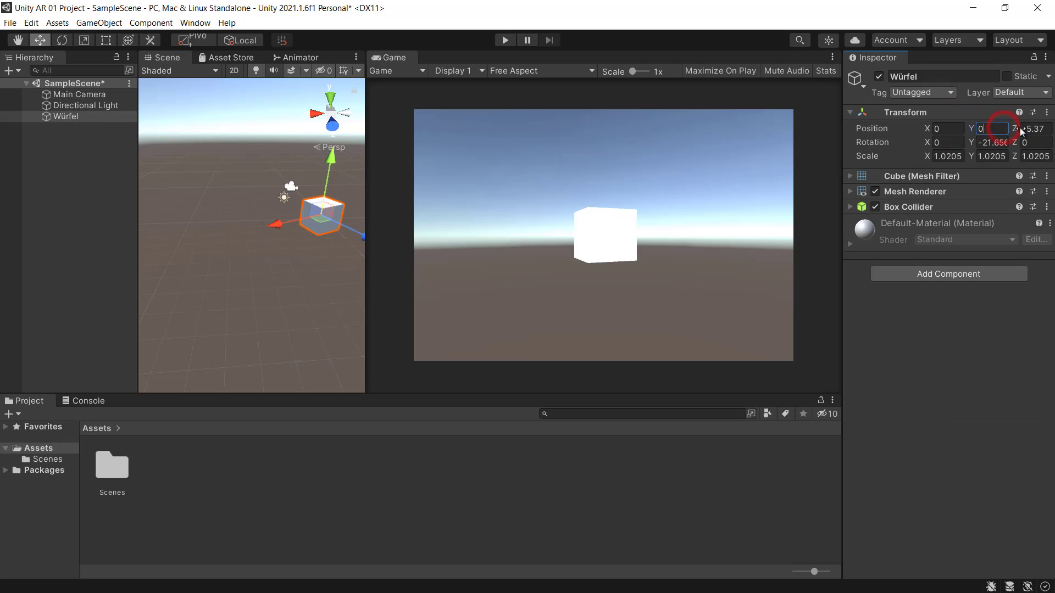
{"action": "left_click", "coordinate": [1035, 128]}
{"action": "type", "text": "0"}
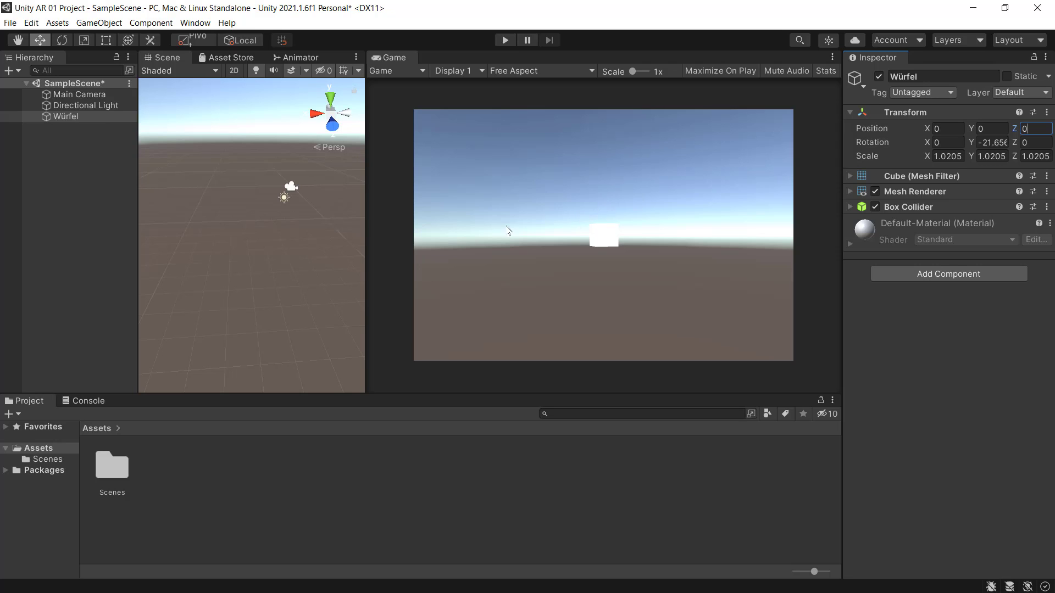
Zero the Directional Light's rotation to 0, 0, 0.
{"action": "left_click", "coordinate": [285, 200]}
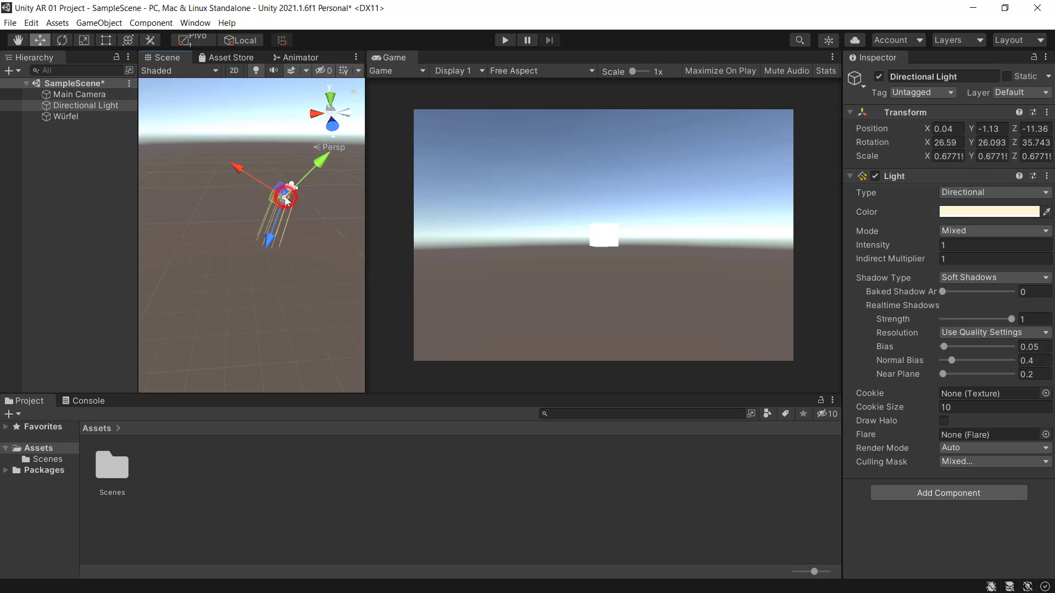
{"action": "left_click", "coordinate": [954, 144]}
{"action": "type", "text": "0"}
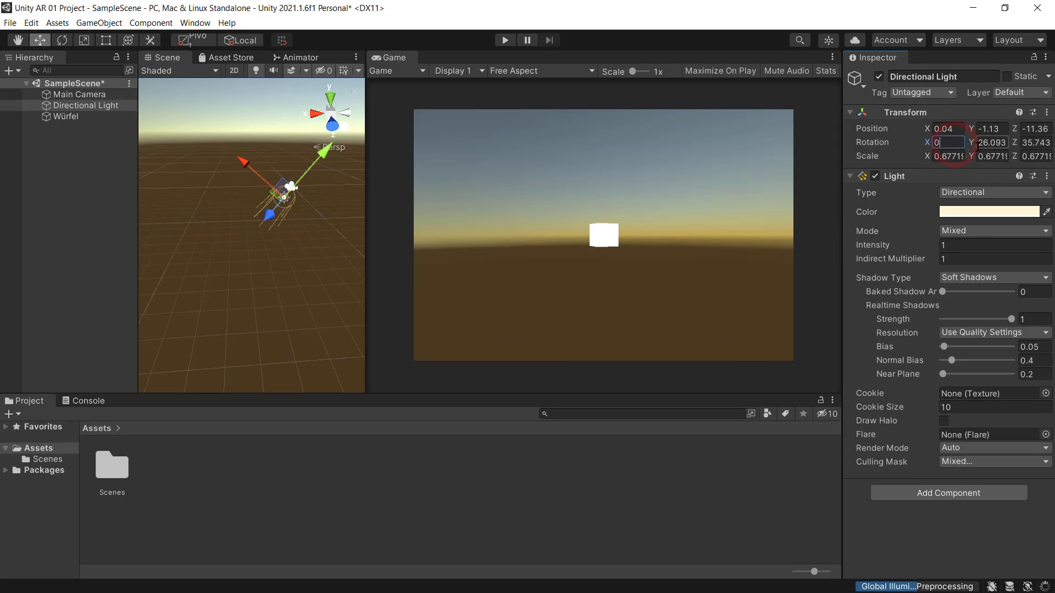
{"action": "left_click", "coordinate": [984, 141]}
{"action": "type", "text": "0"}
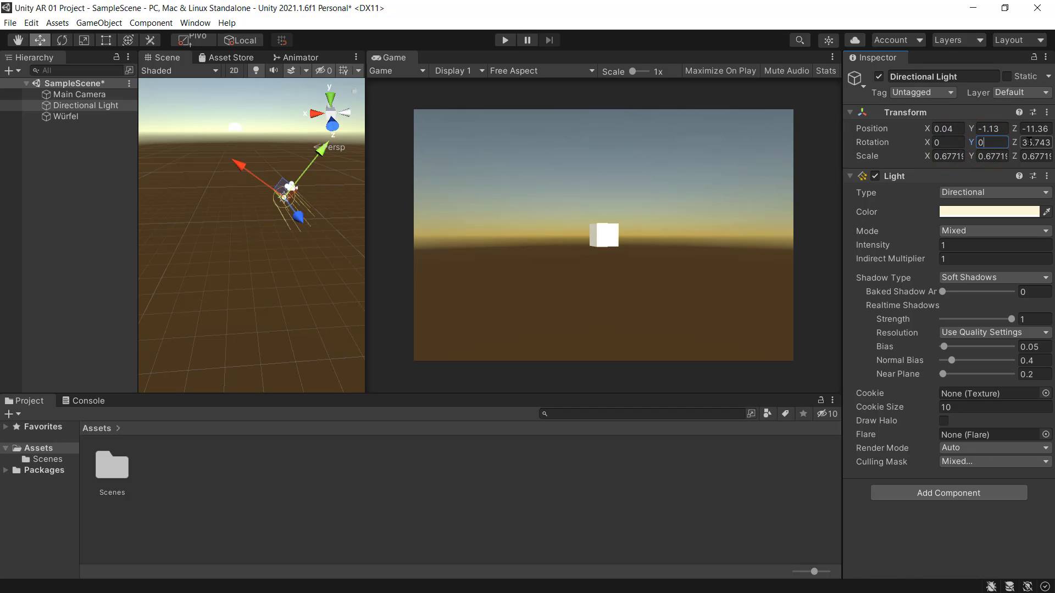
{"action": "left_click", "coordinate": [1031, 143]}
{"action": "type", "text": "0"}
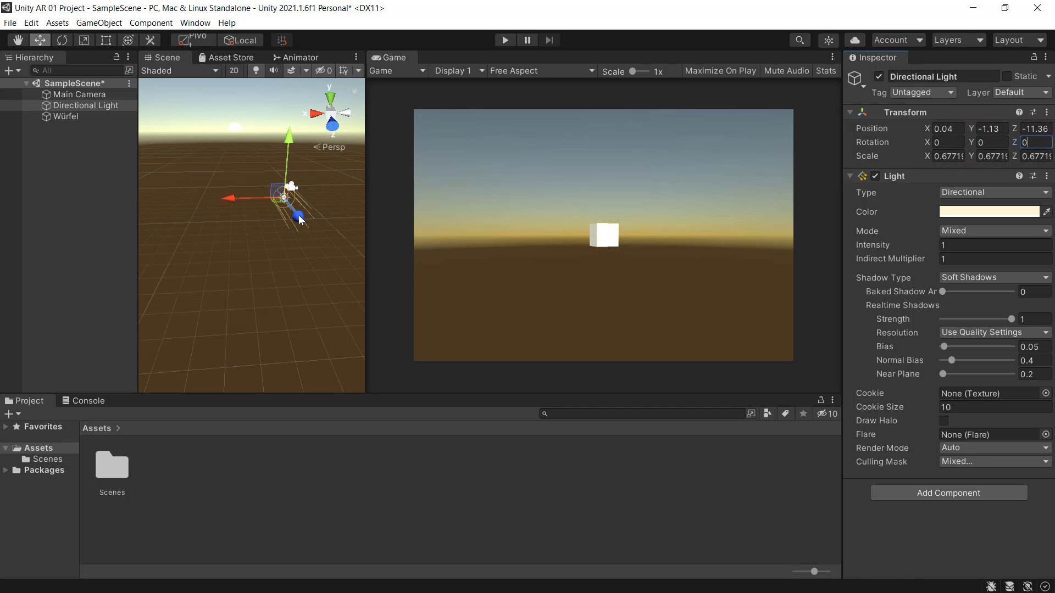
Raise the Directional Light to Y 0.7 and tilt it to about 51.3° on X.
{"action": "left_click_drag", "start_coordinate": [297, 217], "coordinate": [290, 102]}
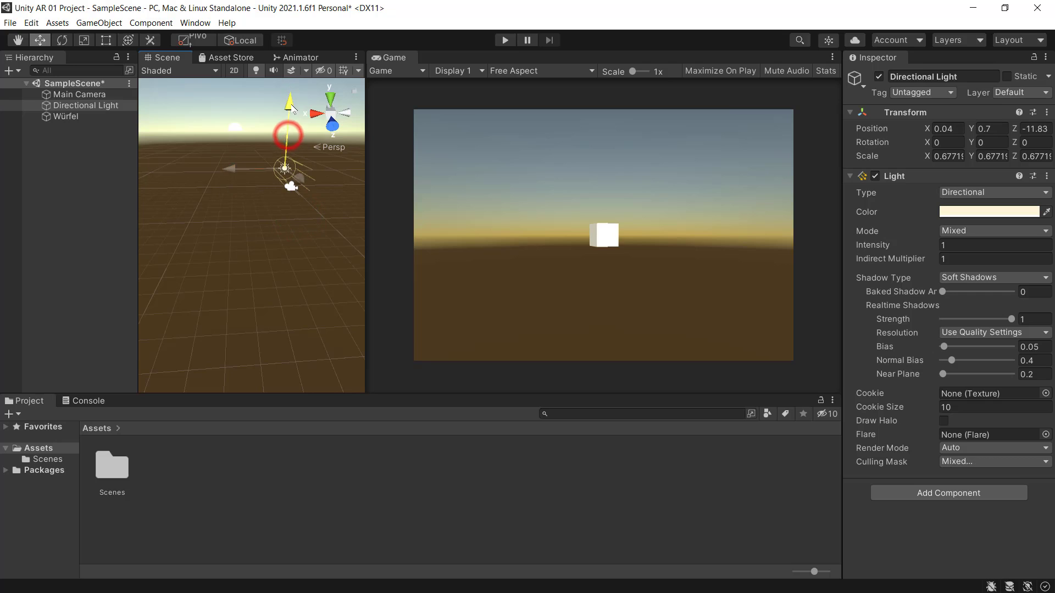
{"action": "left_click", "coordinate": [939, 143]}
{"action": "type", "text": "12"}
{"action": "left_click_drag", "start_coordinate": [939, 144], "coordinate": [2, 236]}
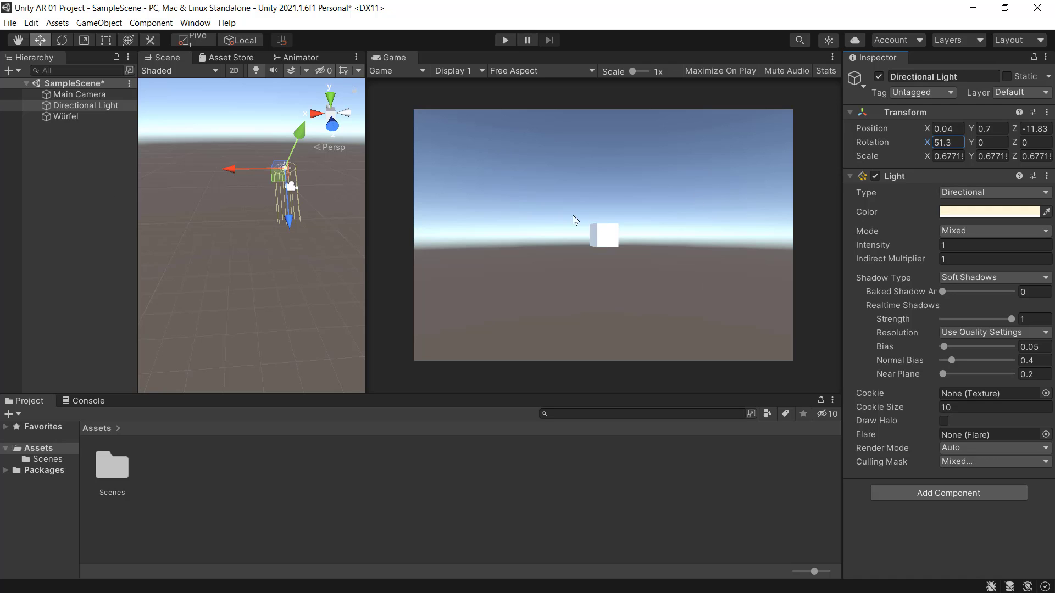
{"action": "left_click", "coordinate": [696, 171]}
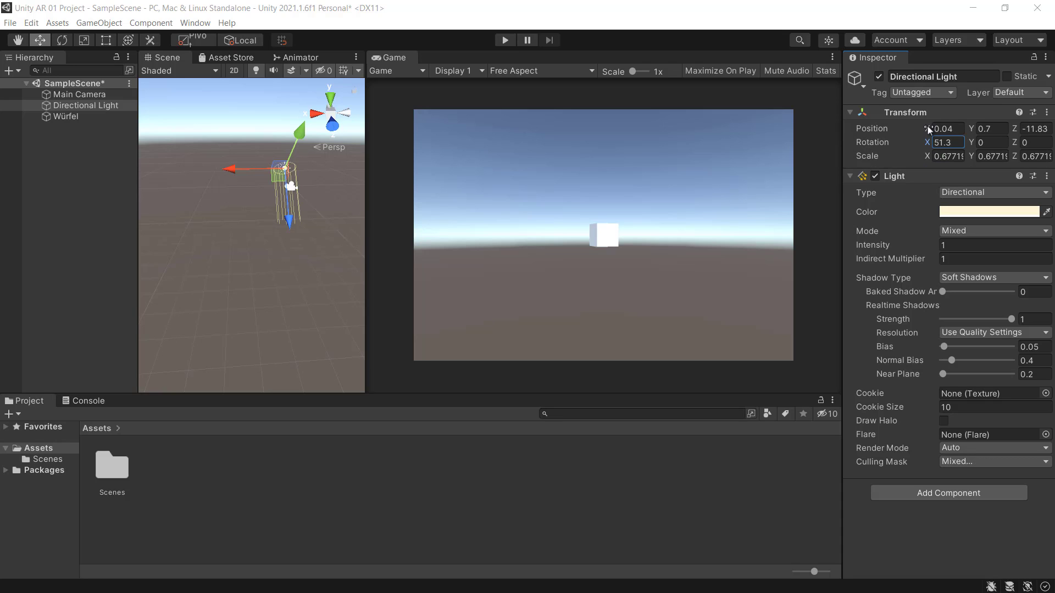
{"action": "mouse_move", "coordinate": [927, 126]}
{"action": "left_mouse_down"}
{"action": "mouse_move", "coordinate": [877, 138]}
{"action": "mouse_move", "coordinate": [1016, 138]}
{"action": "mouse_move", "coordinate": [944, 138]}
{"action": "left_mouse_up"}
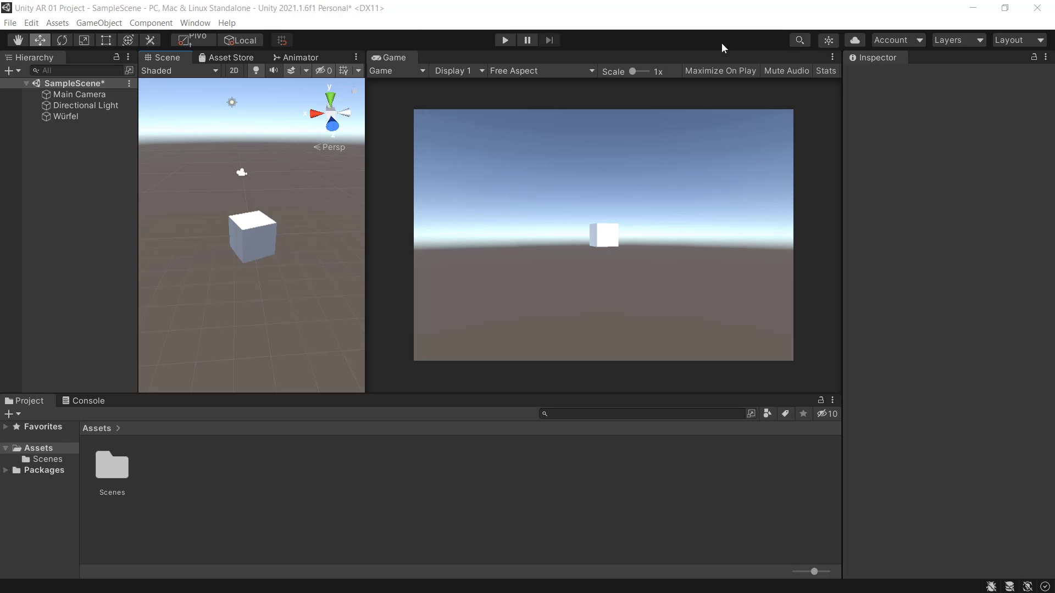
Toggle the Scene view to 2D and back, then delete the Würfel cube.
{"action": "left_click", "coordinate": [234, 71]}
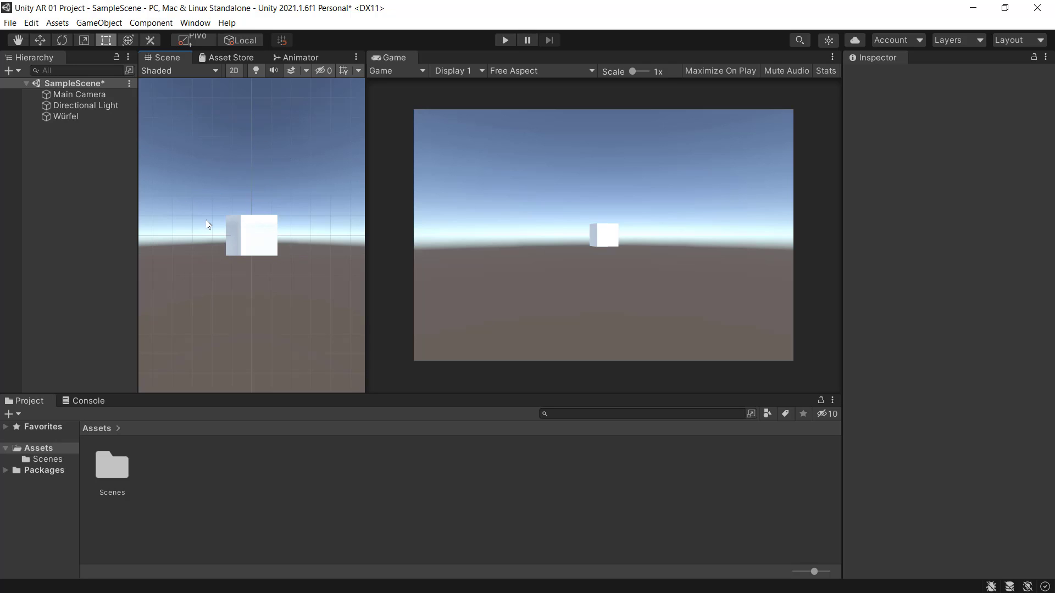
{"action": "left_click", "coordinate": [233, 71]}
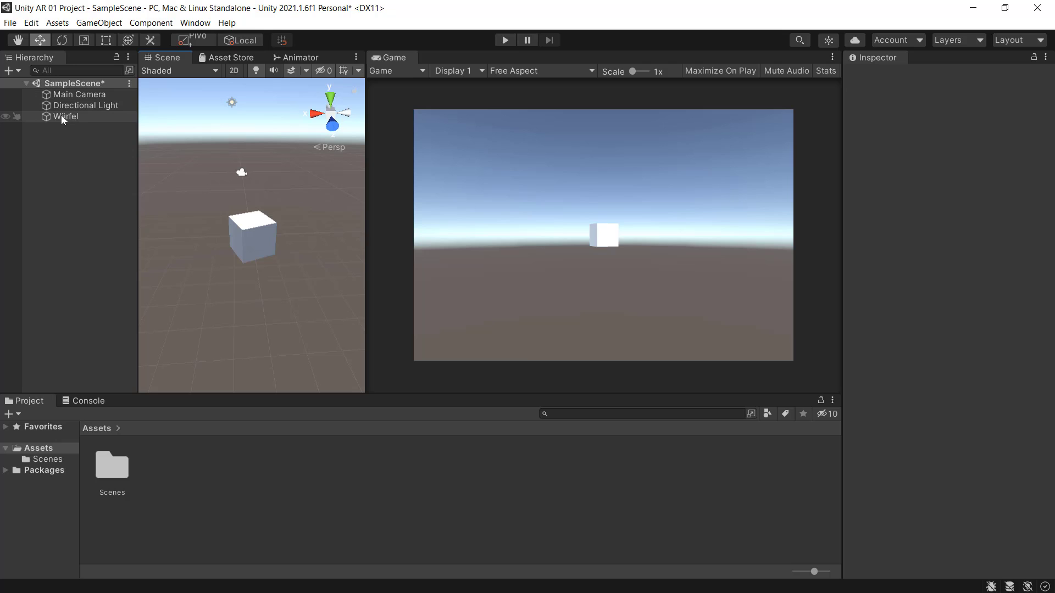
{"action": "left_click", "coordinate": [63, 118]}
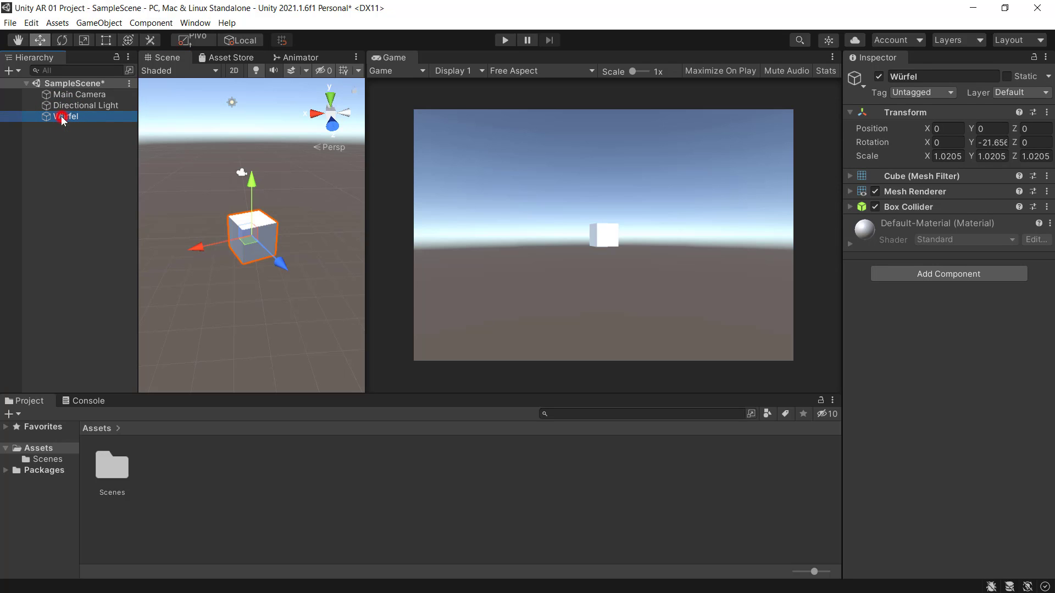
{"action": "left_click", "coordinate": [62, 118]}
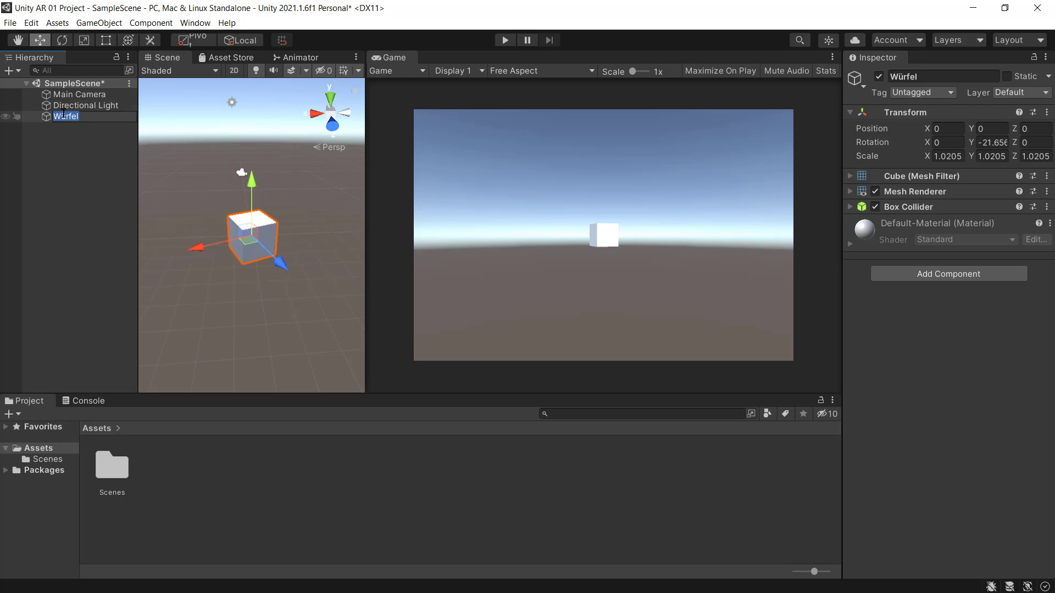
{"action": "left_click", "coordinate": [64, 194]}
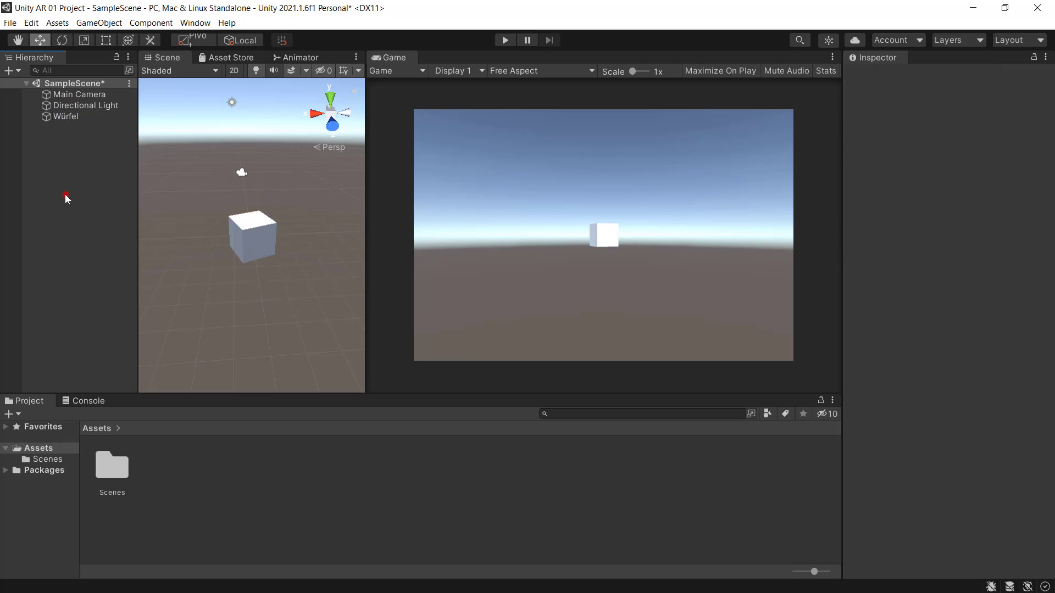
{"action": "left_click", "coordinate": [66, 116]}
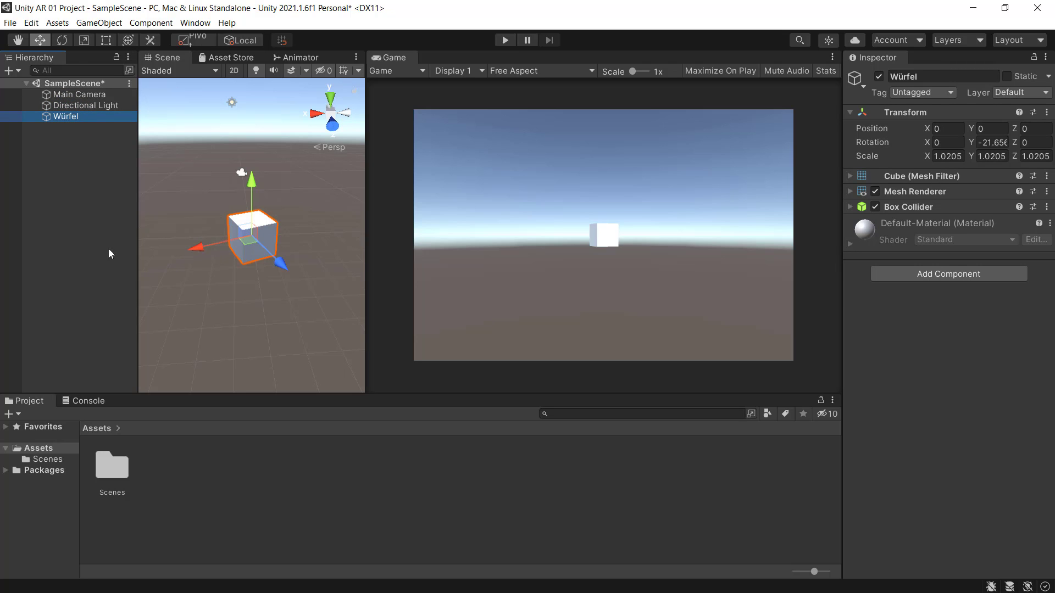
{"action": "key", "text": "Delete"}
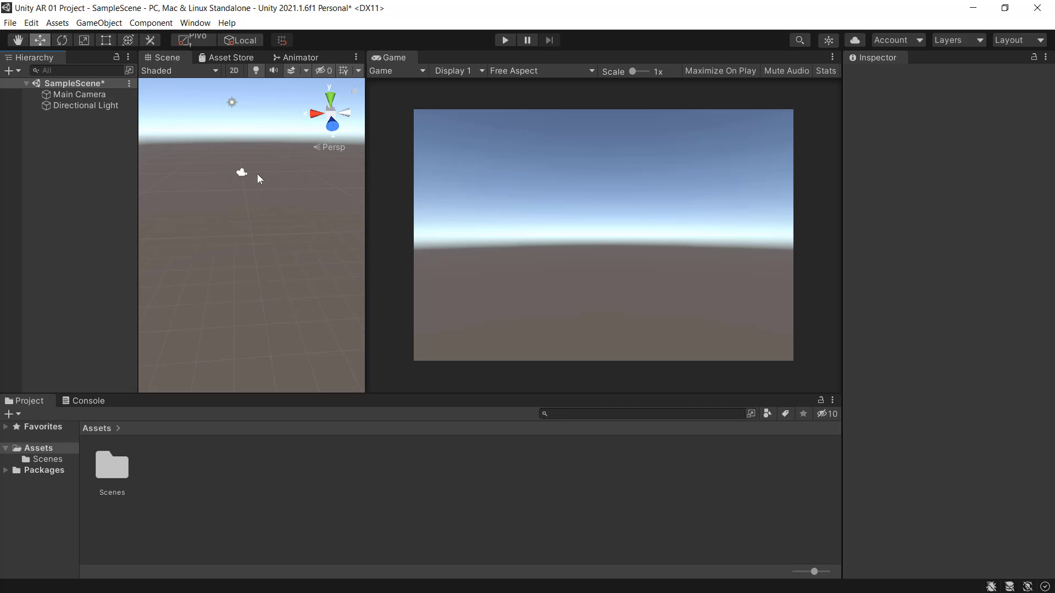
Pan the Scene view slightly with the Hand tool.
{"action": "mouse_move", "coordinate": [257, 173]}
{"action": "middle_mouse_down"}
{"action": "mouse_move", "coordinate": [279, 161]}
{"action": "mouse_move", "coordinate": [278, 318]}
{"action": "middle_mouse_up"}
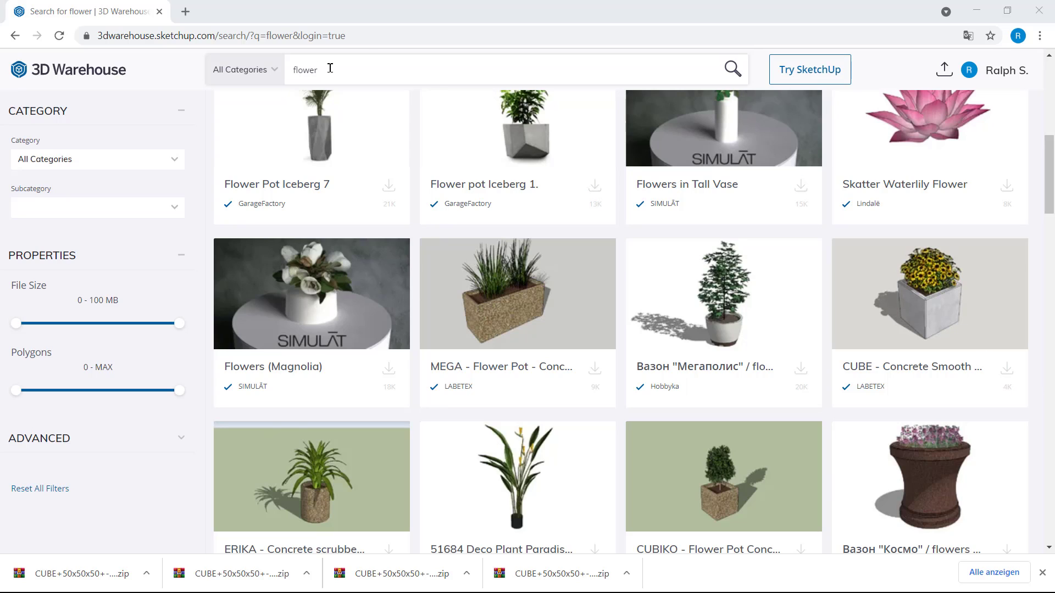
Download the CUBE - Concrete flower pot as a Collada file, then minimize Chrome and Unity.
{"action": "left_click", "coordinate": [1006, 370]}
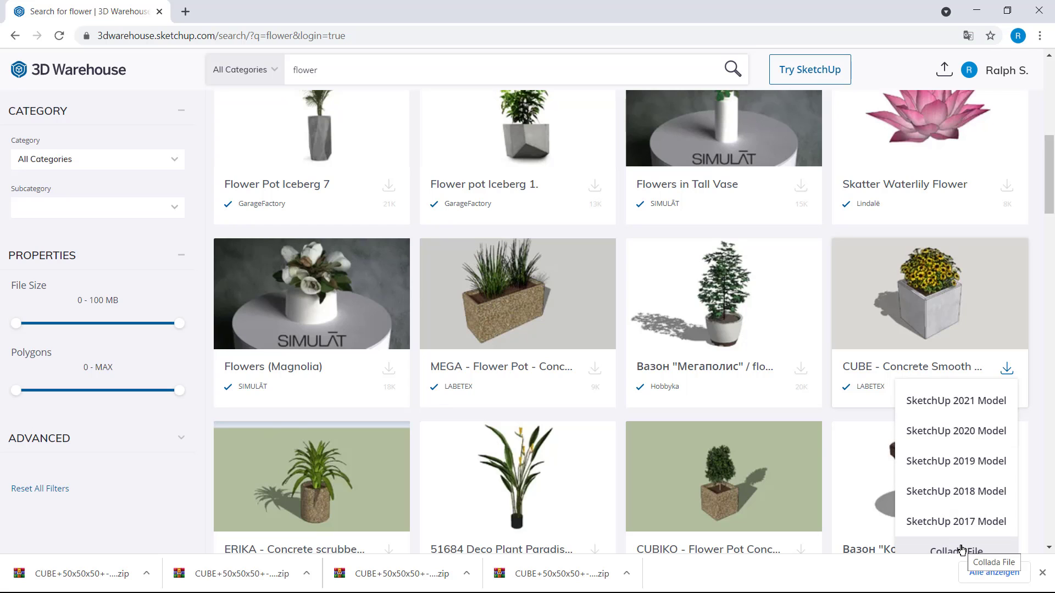
{"action": "left_click", "coordinate": [974, 8]}
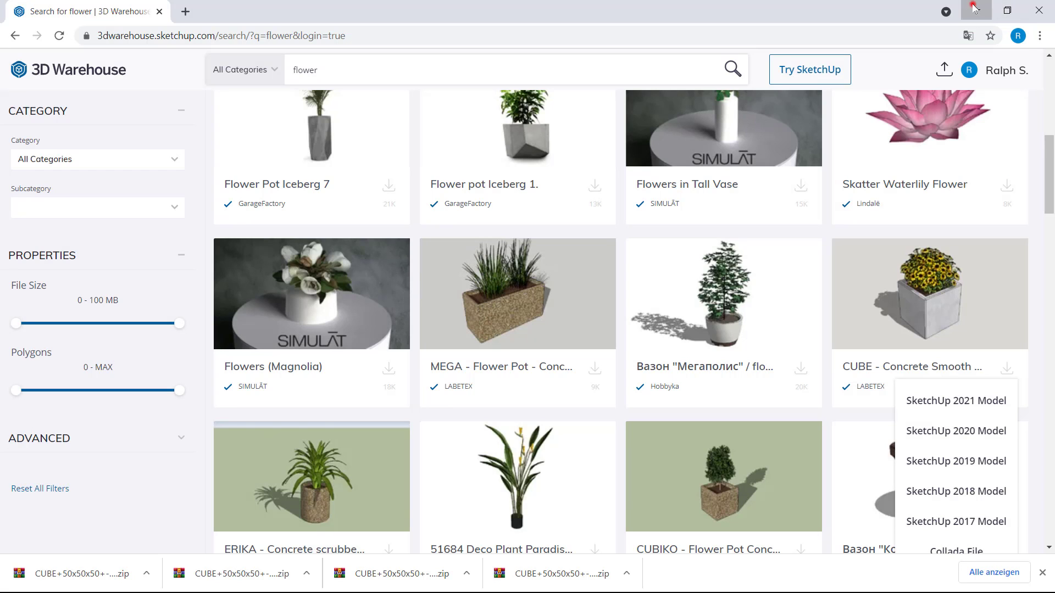
{"action": "left_click", "coordinate": [970, 8]}
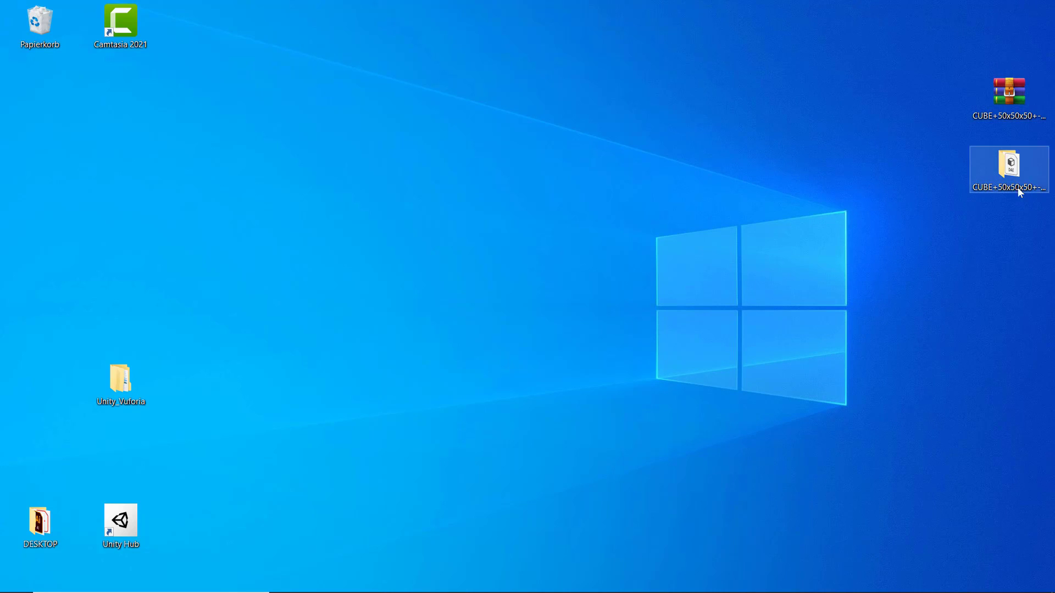
Drag the downloaded CUBE flower-pot folder from the desktop into Assets and rename it Flower.
{"action": "mouse_move", "coordinate": [503, 590]}
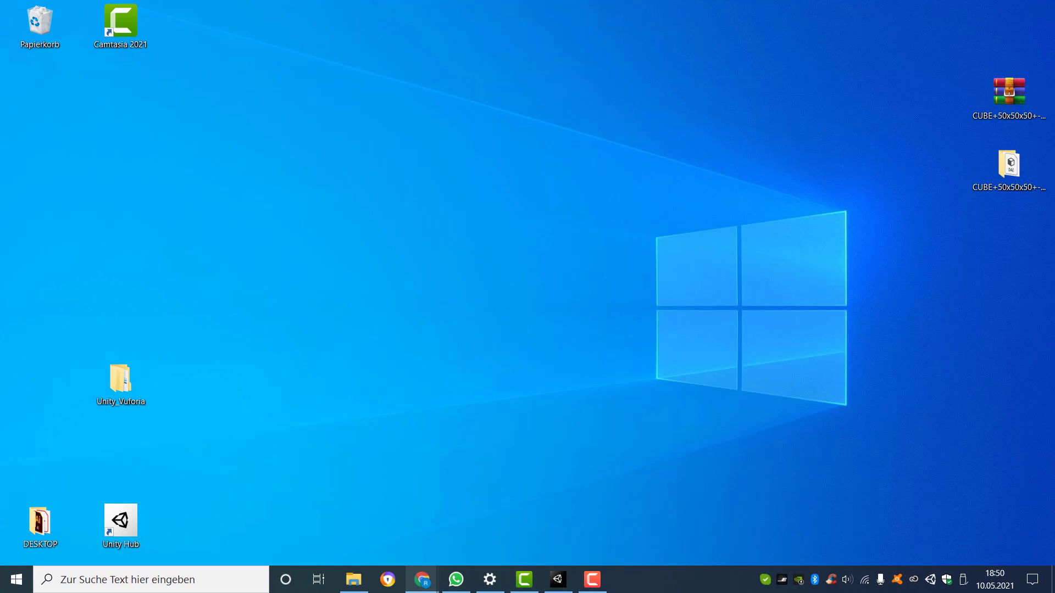
{"action": "left_click", "coordinate": [555, 579]}
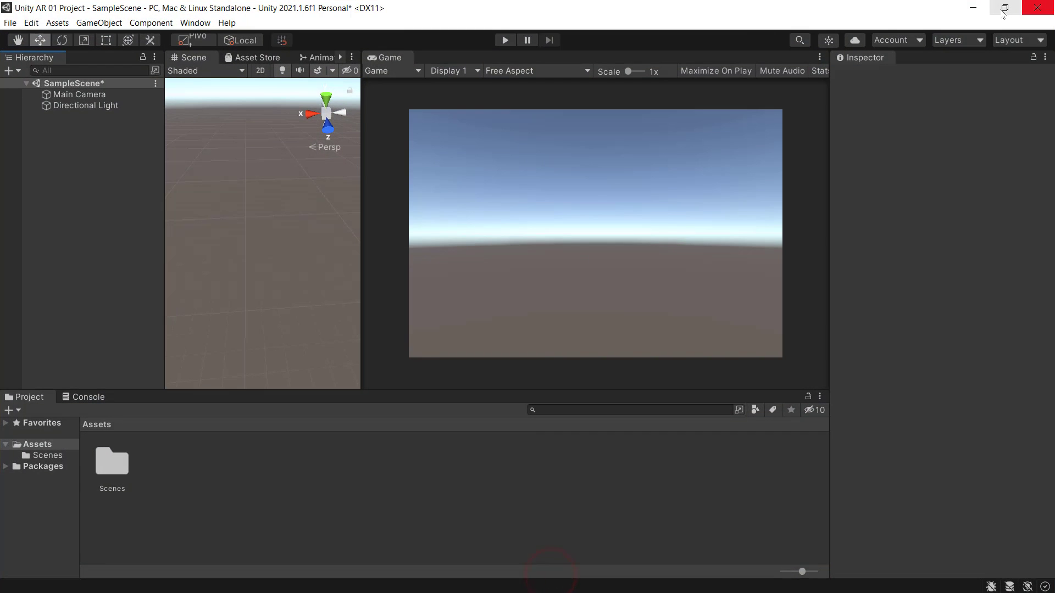
{"action": "left_click", "coordinate": [1005, 12]}
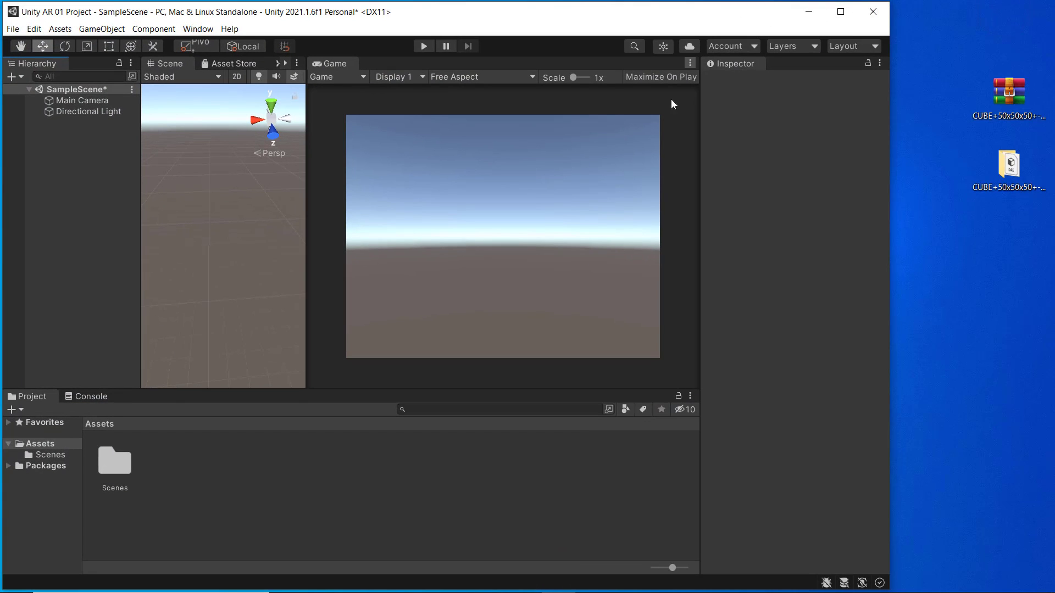
{"action": "mouse_move", "coordinate": [1010, 163]}
{"action": "left_mouse_down"}
{"action": "mouse_move", "coordinate": [156, 475]}
{"action": "mouse_move", "coordinate": [187, 474]}
{"action": "left_mouse_up"}
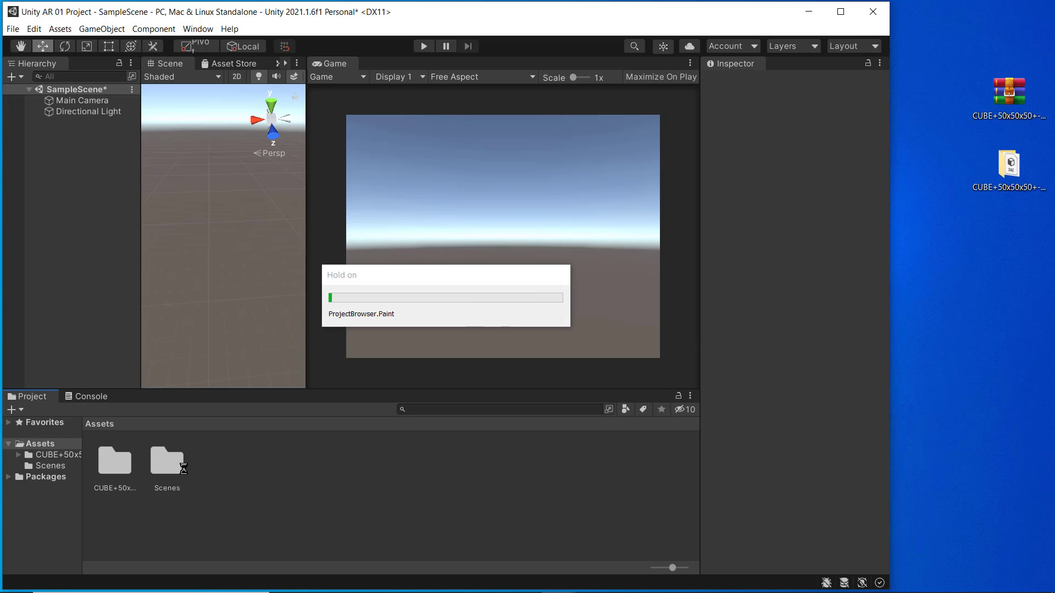
{"action": "left_click", "coordinate": [128, 443]}
{"action": "left_click", "coordinate": [120, 467]}
{"action": "type", "text": "Flower"}
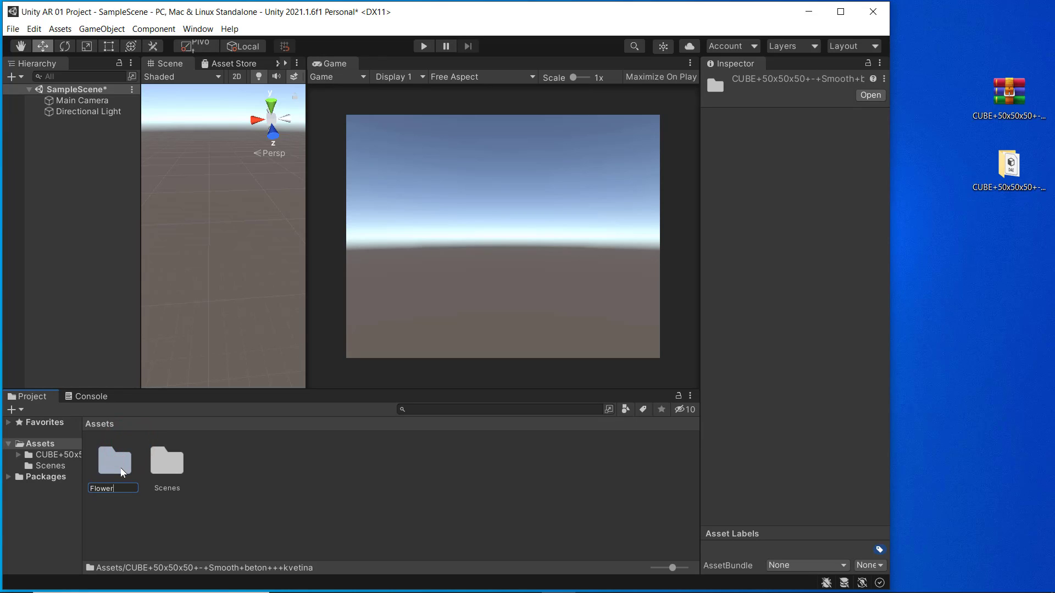
{"action": "key", "text": "Return"}
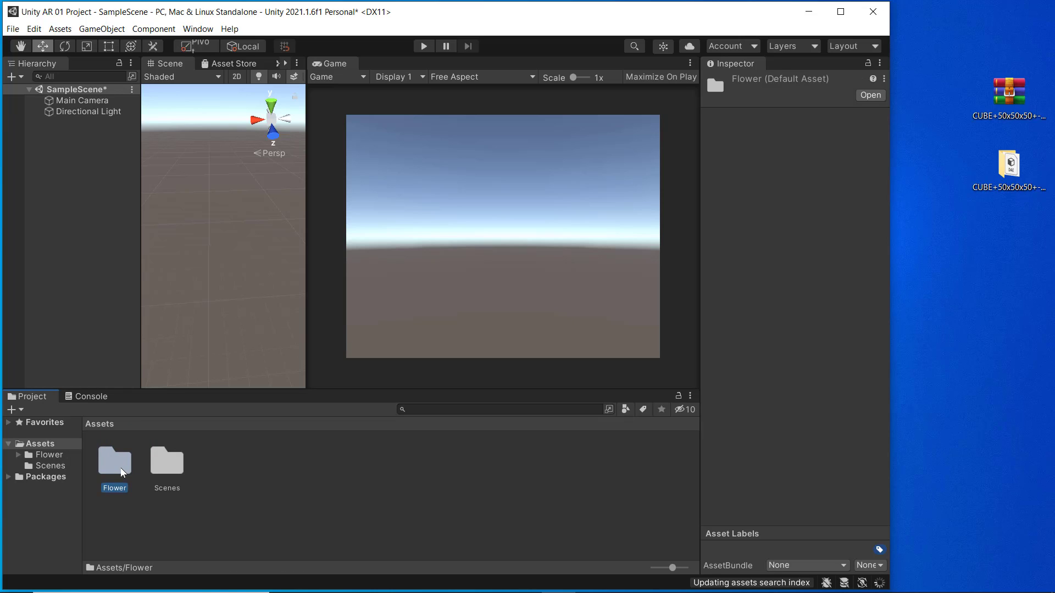
Browse into Flower and its model folder, then expand the model asset's parts.
{"action": "double_click", "coordinate": [119, 469]}
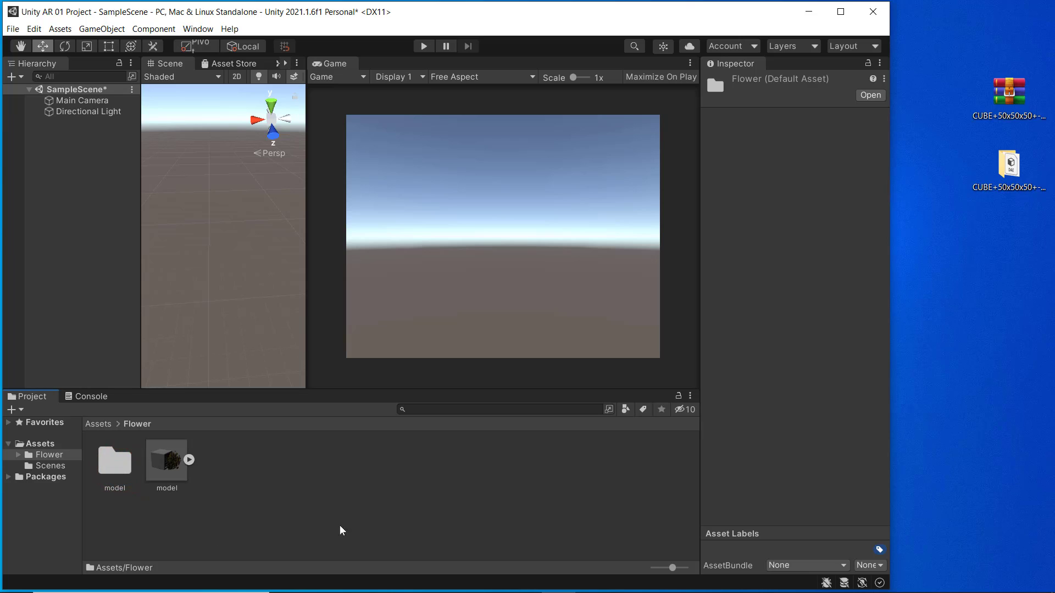
{"action": "double_click", "coordinate": [115, 468]}
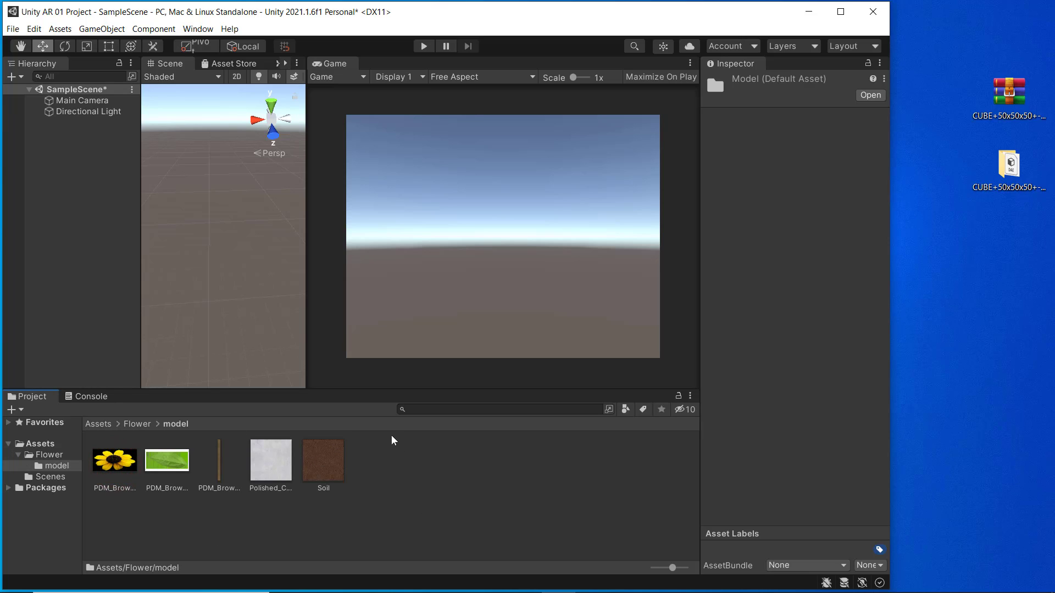
{"action": "left_click", "coordinate": [137, 424]}
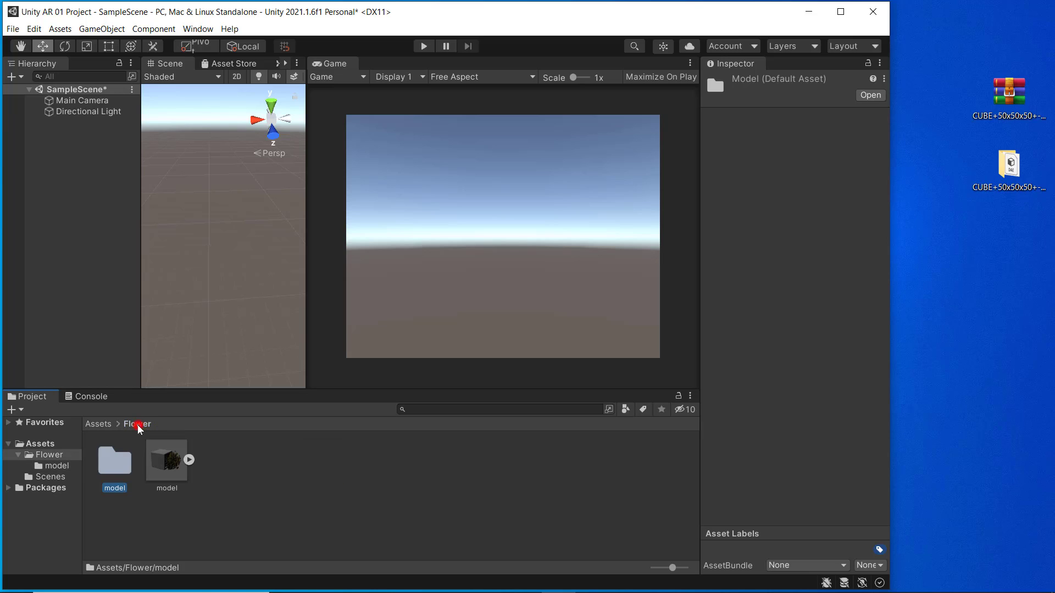
{"action": "left_click", "coordinate": [191, 460]}
{"action": "left_click", "coordinate": [463, 440]}
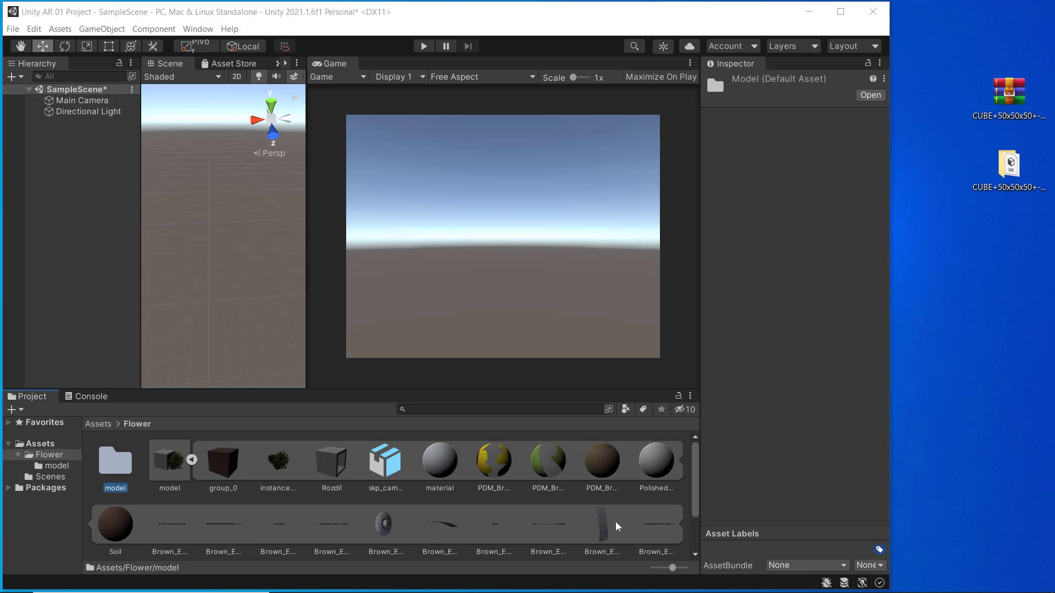
{"action": "mouse_move", "coordinate": [694, 467]}
{"action": "left_mouse_down"}
{"action": "mouse_move", "coordinate": [693, 482]}
{"action": "mouse_move", "coordinate": [692, 459]}
{"action": "left_mouse_up"}
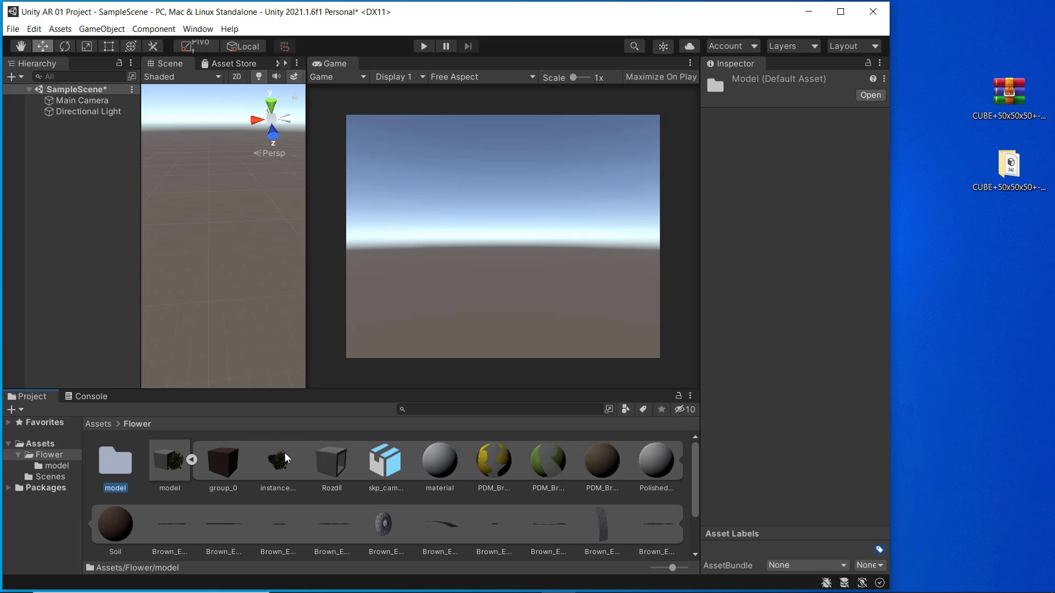
Maximize the Unity editor and collapse the model asset's sub-assets.
{"action": "key", "text": "super+Up"}
{"action": "left_click", "coordinate": [769, 496]}
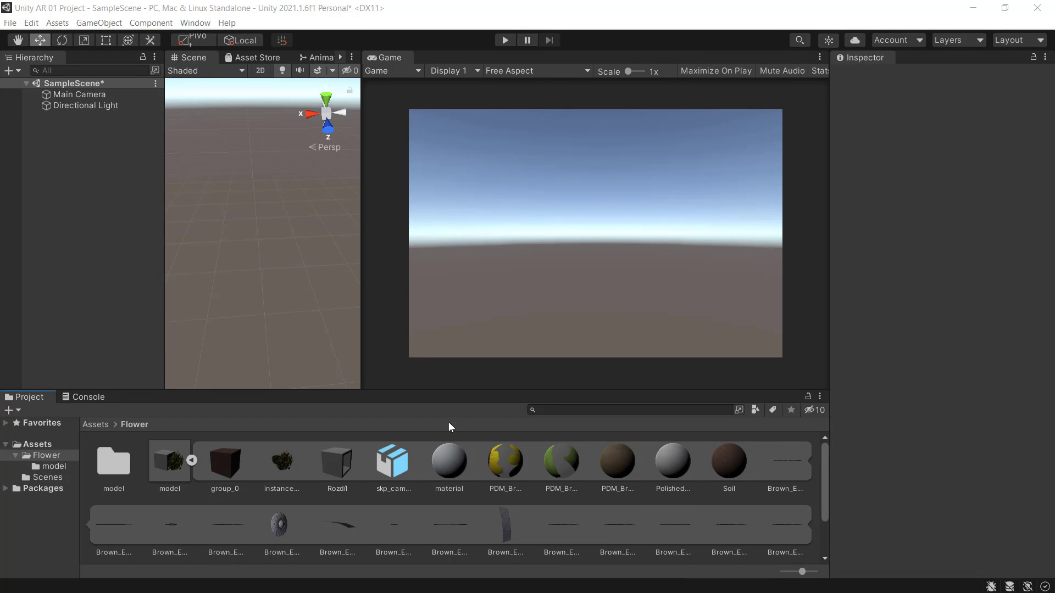
{"action": "left_click", "coordinate": [458, 442]}
{"action": "left_click", "coordinate": [192, 460]}
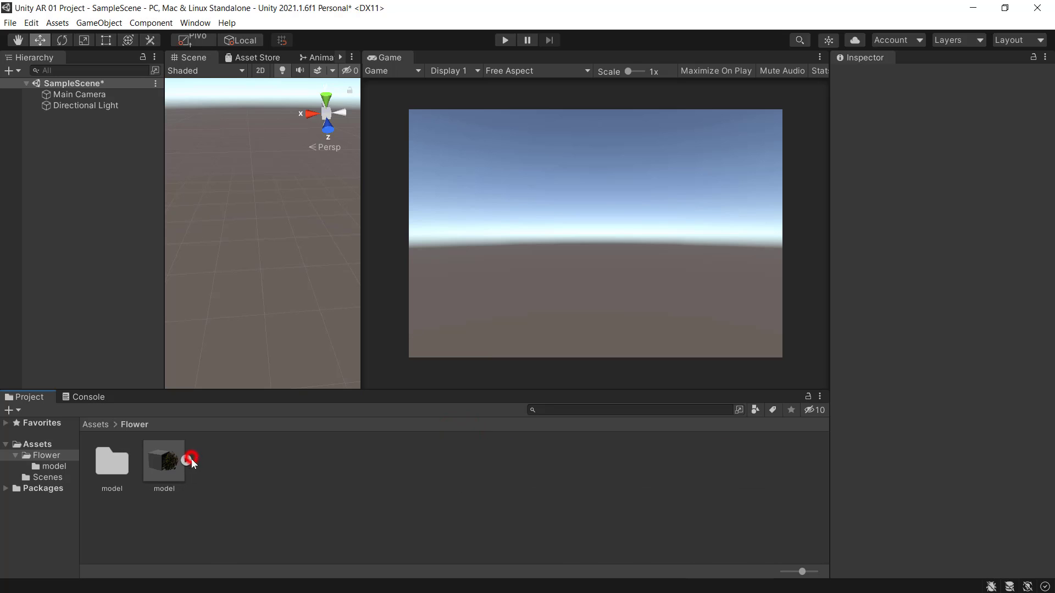
Drag the flower-pot model into the scene and set its Transform position to 0, 0, 0.
{"action": "left_click_drag", "start_coordinate": [169, 466], "coordinate": [220, 282]}
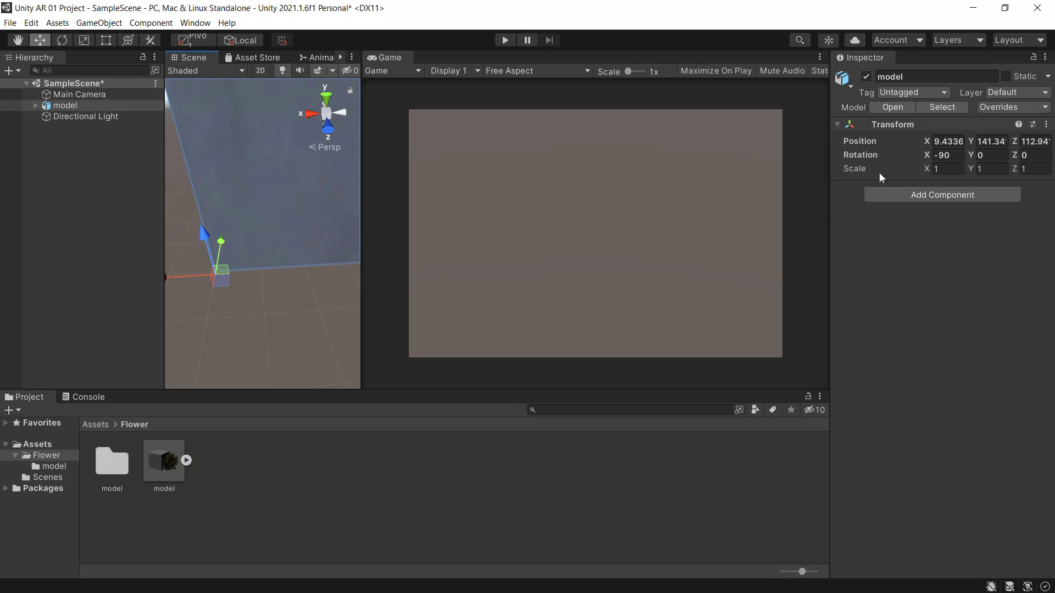
{"action": "left_click", "coordinate": [951, 137]}
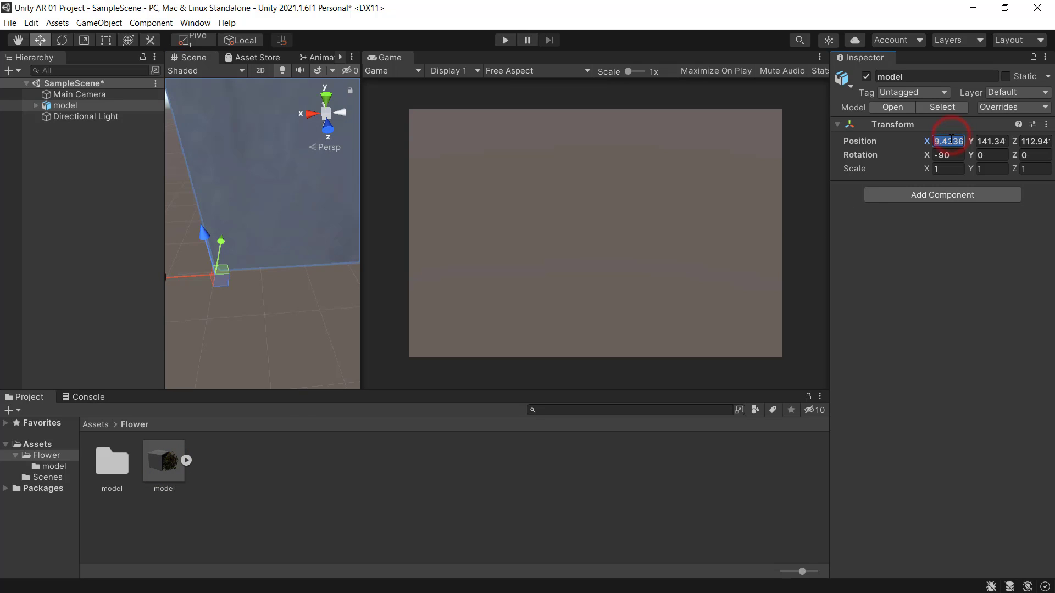
{"action": "key", "text": "BackSpace"}
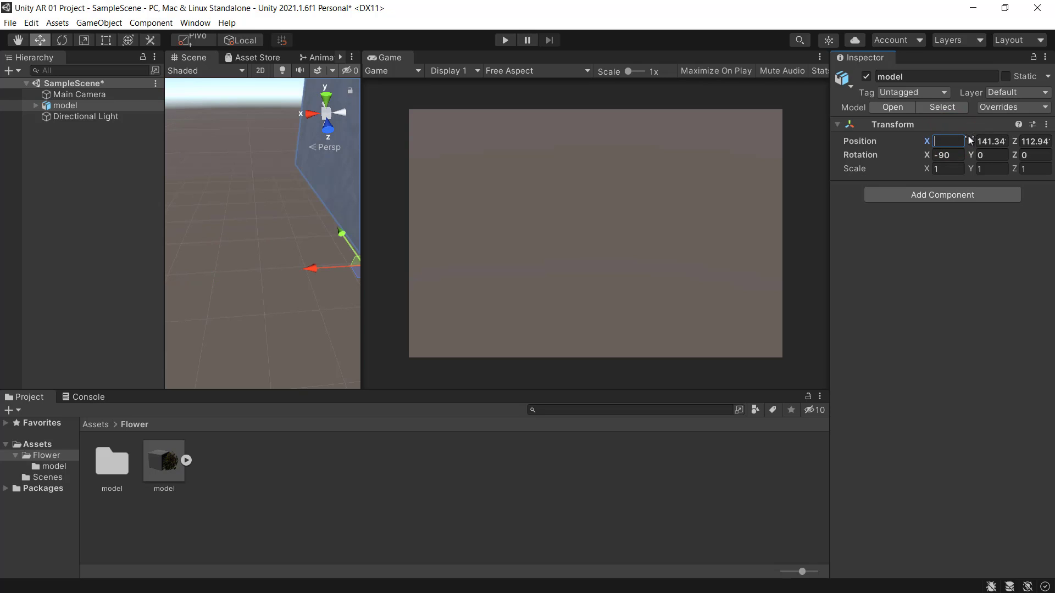
{"action": "type", "text": "0"}
{"action": "left_click", "coordinate": [981, 141]}
{"action": "type", "text": "0"}
{"action": "left_click", "coordinate": [1035, 141]}
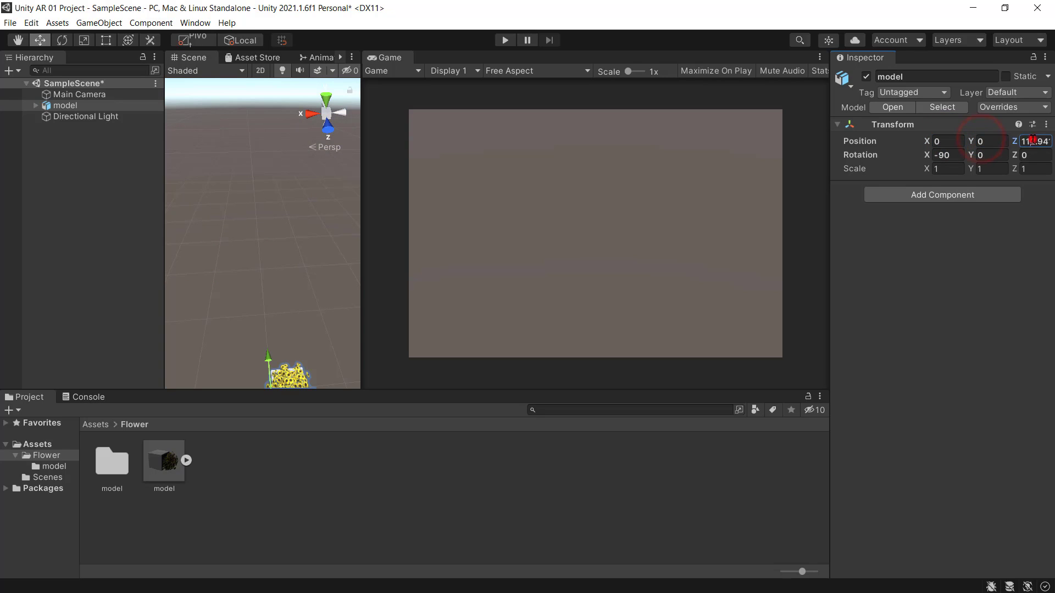
{"action": "type", "text": "0"}
{"action": "scroll", "coordinate": [298, 275], "scroll_direction": "up", "scroll_amount": 1}
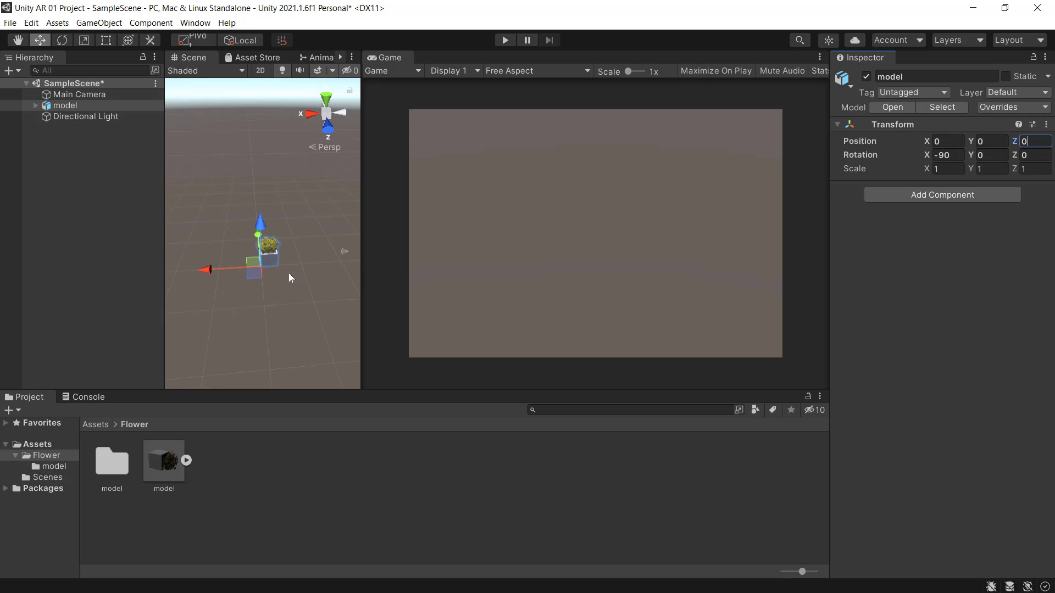
{"action": "scroll", "coordinate": [289, 273], "scroll_direction": "up", "scroll_amount": 2}
{"action": "scroll", "coordinate": [285, 269], "scroll_direction": "up", "scroll_amount": 1}
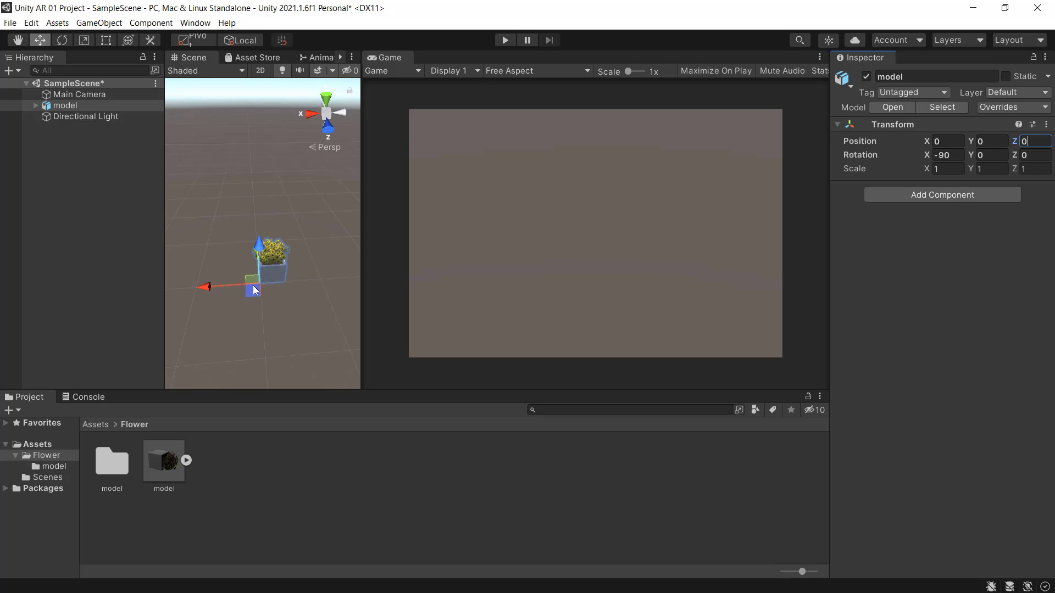
Expand the model in the Hierarchy and rename the object to Flower.
{"action": "left_click", "coordinate": [35, 106]}
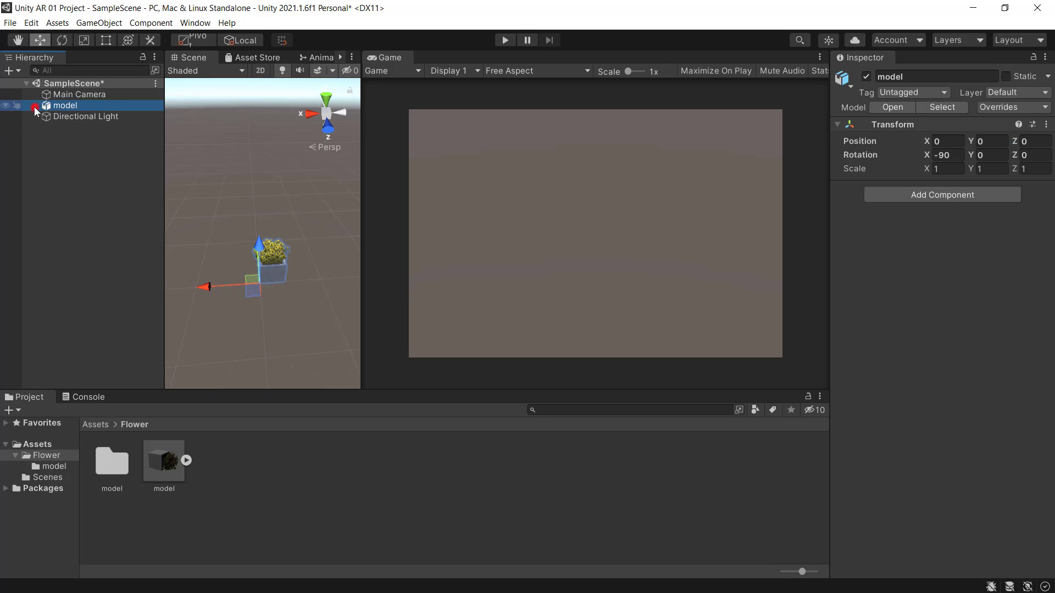
{"action": "left_click", "coordinate": [65, 107]}
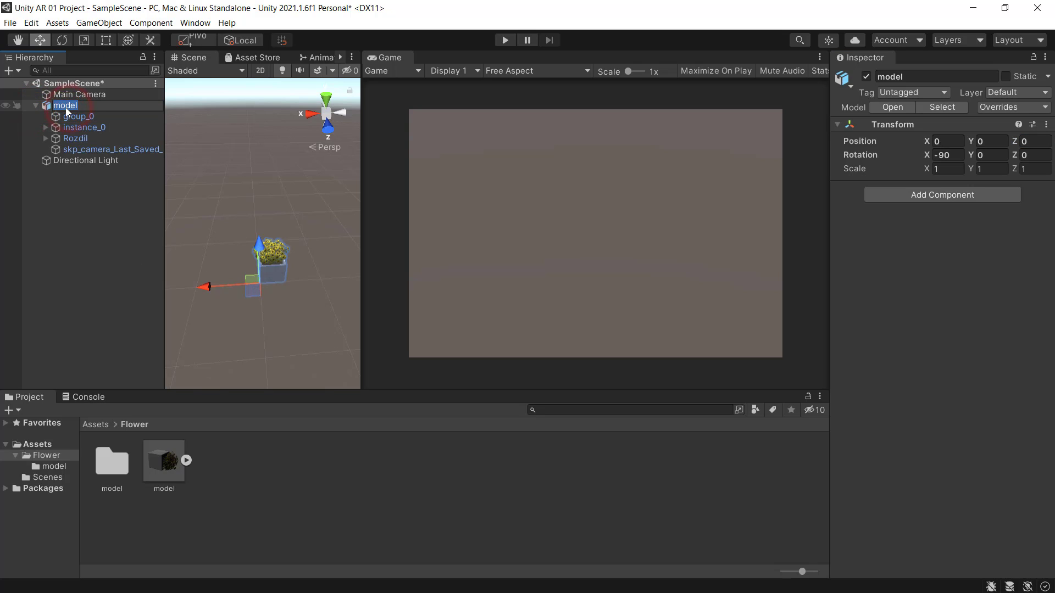
{"action": "type", "text": "Flower"}
{"action": "key", "text": "Return"}
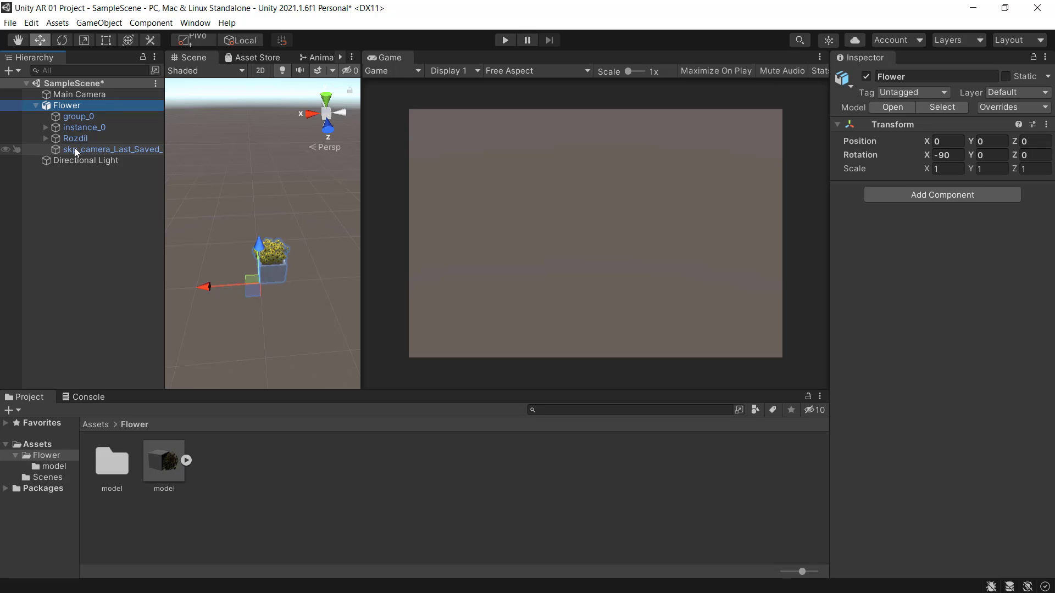
Apply Prefab > Unpack Completely to the Flower object in the Hierarchy.
{"action": "right_click", "coordinate": [73, 106]}
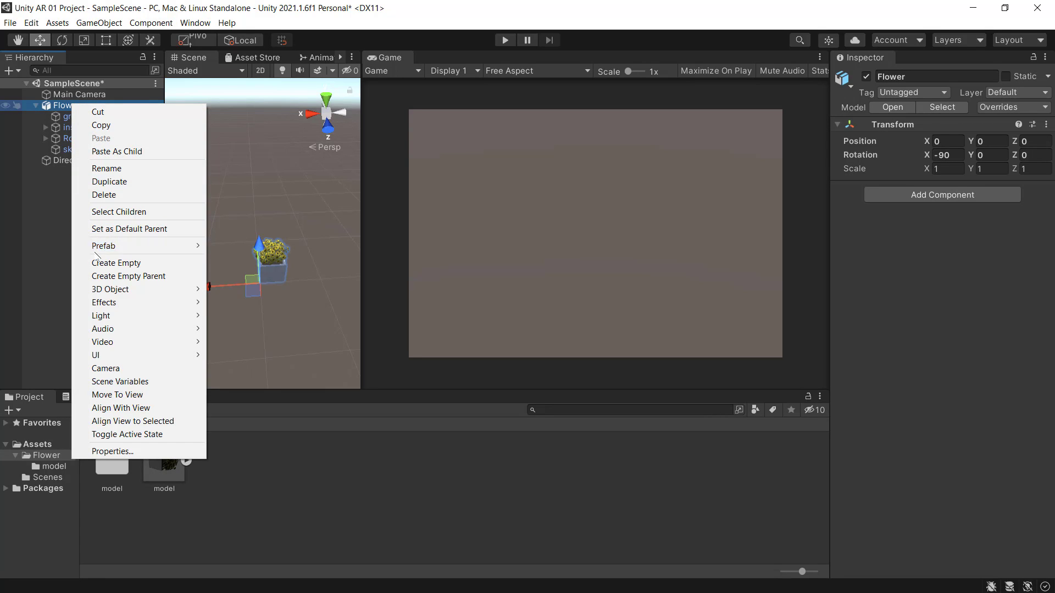
{"action": "mouse_move", "coordinate": [99, 246]}
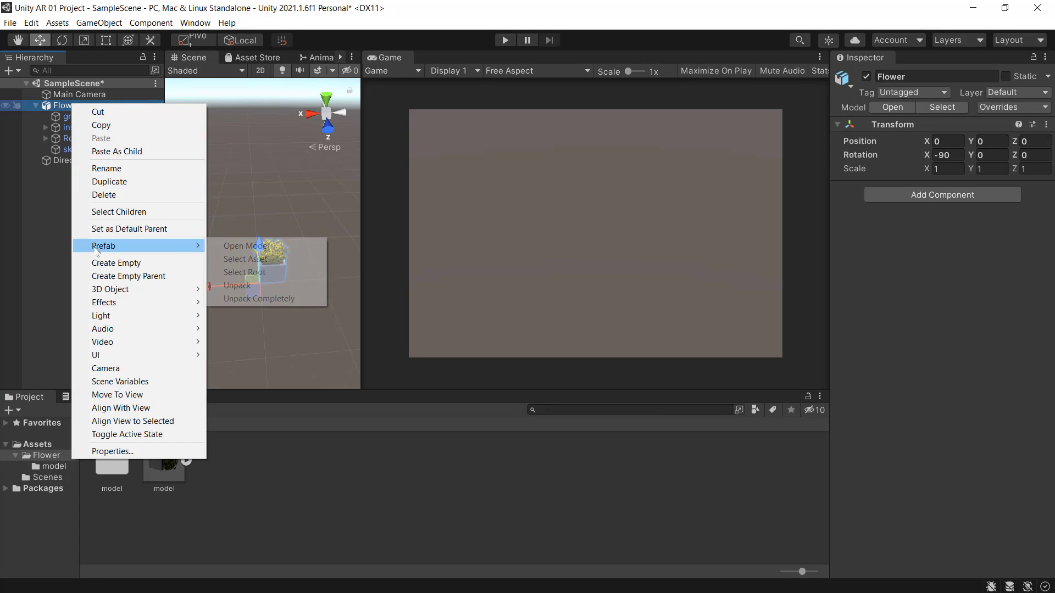
{"action": "left_click", "coordinate": [287, 299]}
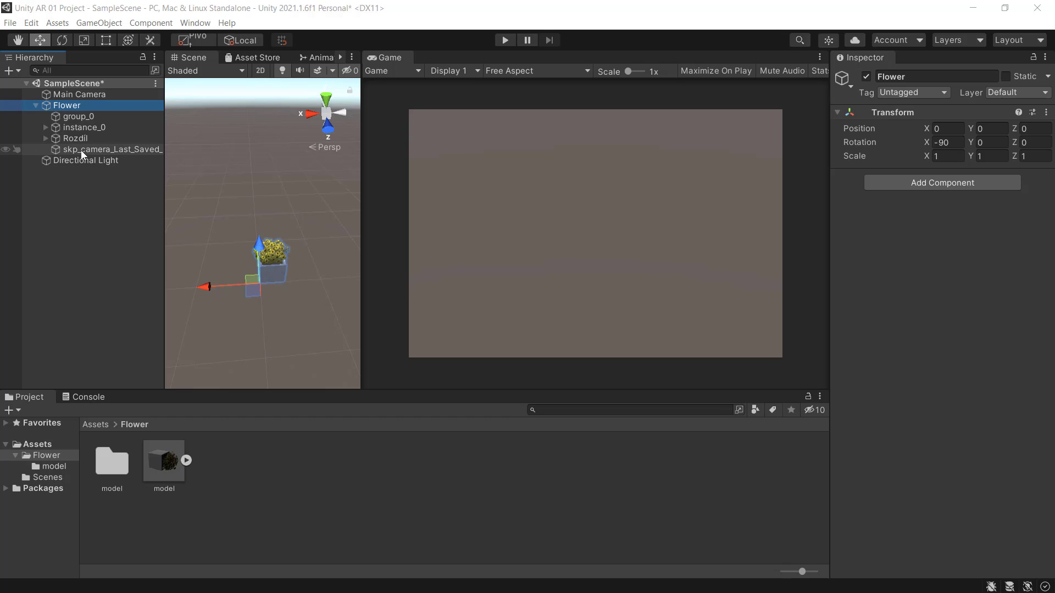
Delete the skp_camera object under Flower and minimize the Unity editor.
{"action": "left_click", "coordinate": [81, 150]}
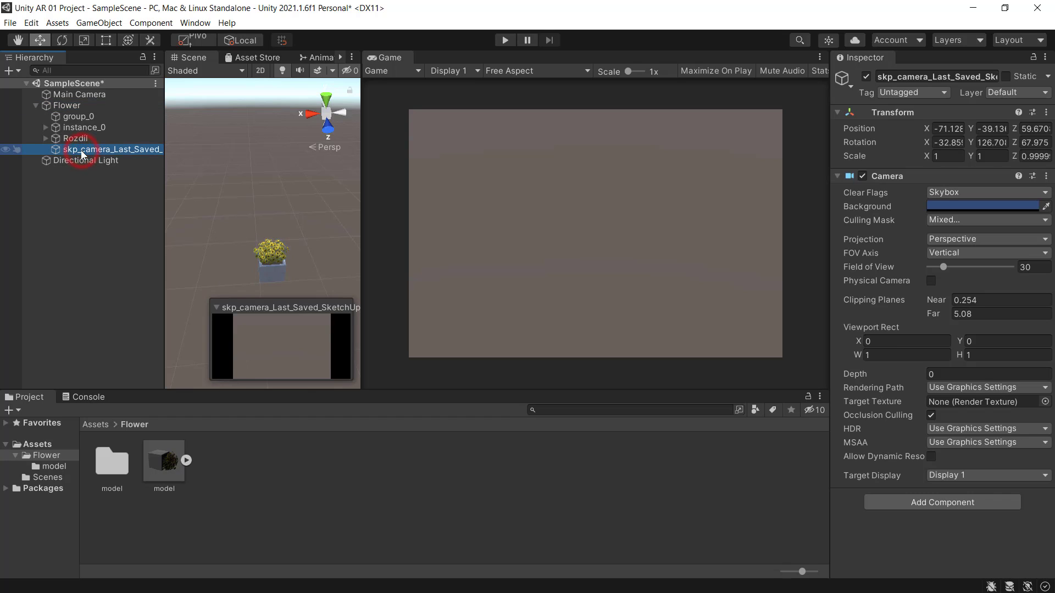
{"action": "key", "text": "Delete"}
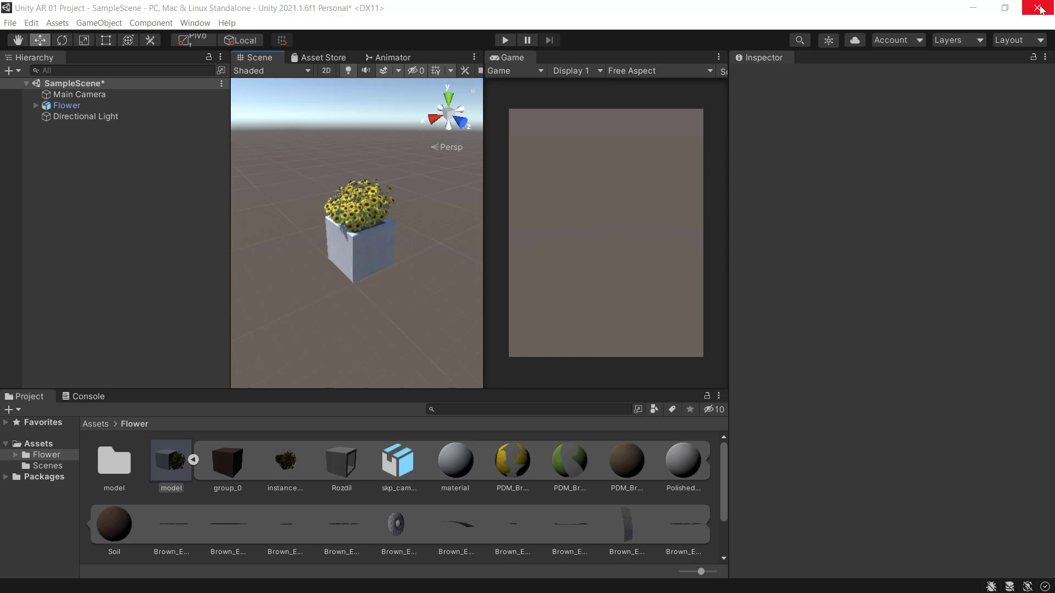
{"action": "left_click", "coordinate": [973, 8]}
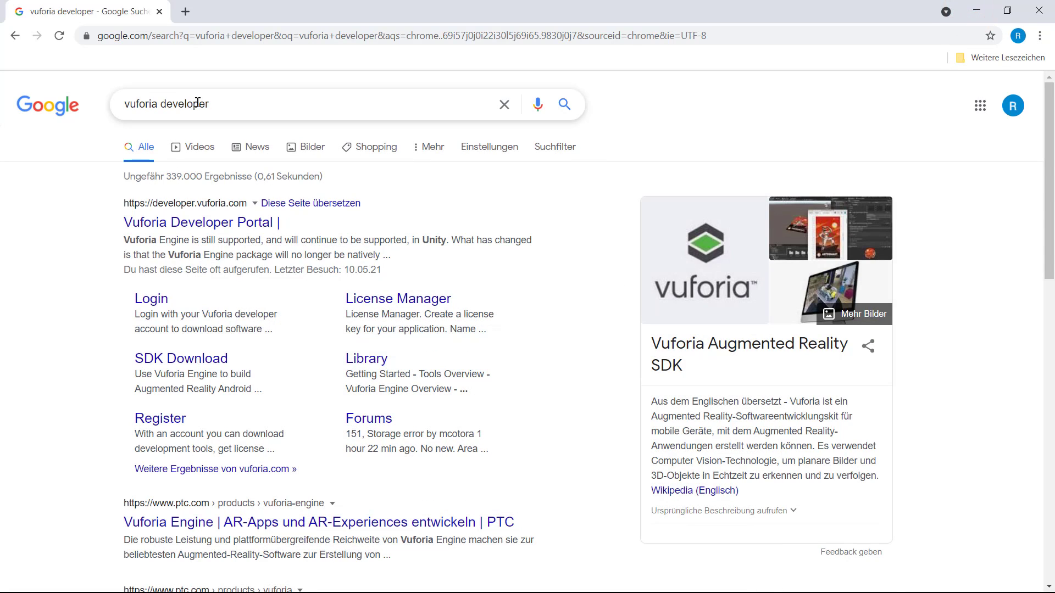
Rerun the 'vuforia developer' search and go to the Vuforia Developer Portal's Support Center.
{"action": "left_click", "coordinate": [208, 103]}
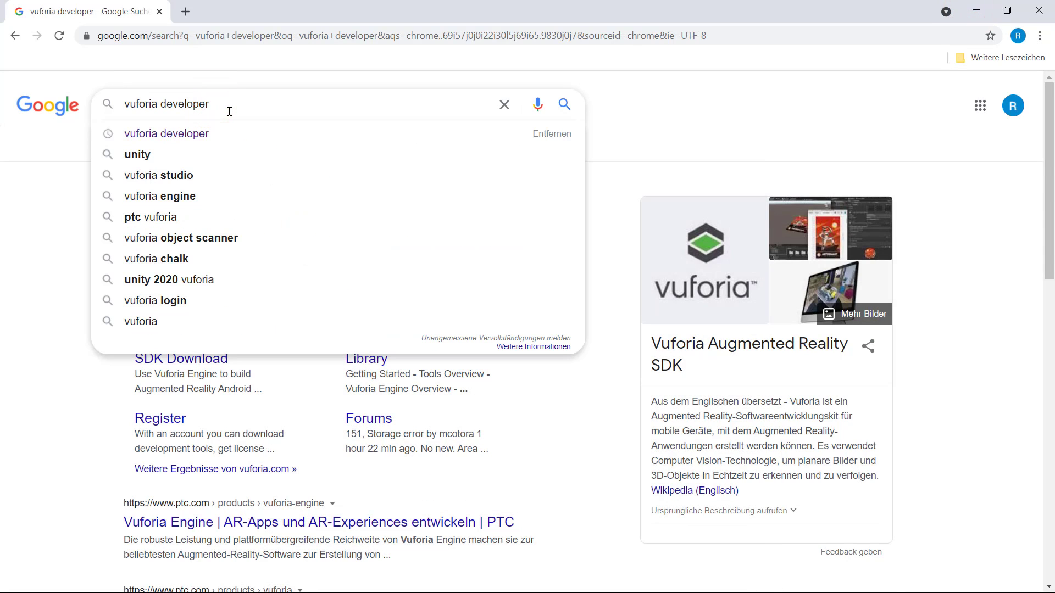
{"action": "key", "text": "Return"}
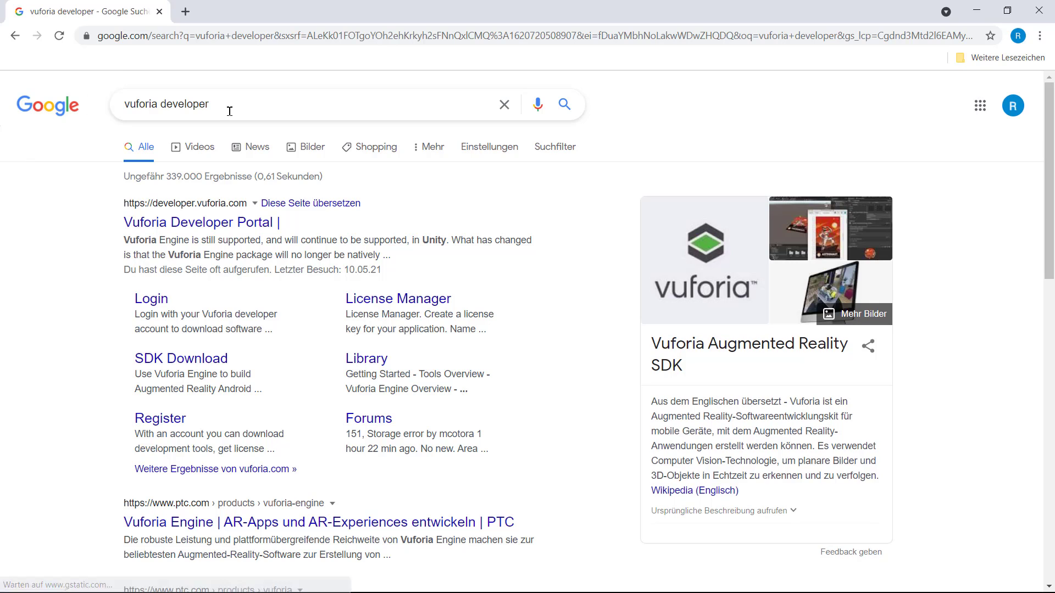
{"action": "left_click", "coordinate": [219, 223]}
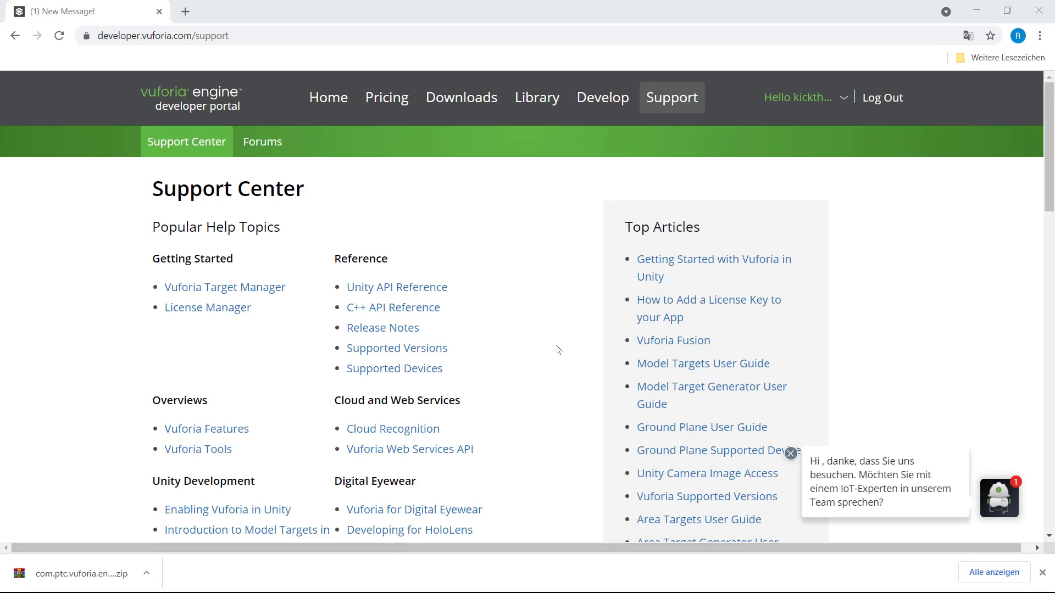
{"action": "left_click", "coordinate": [661, 102]}
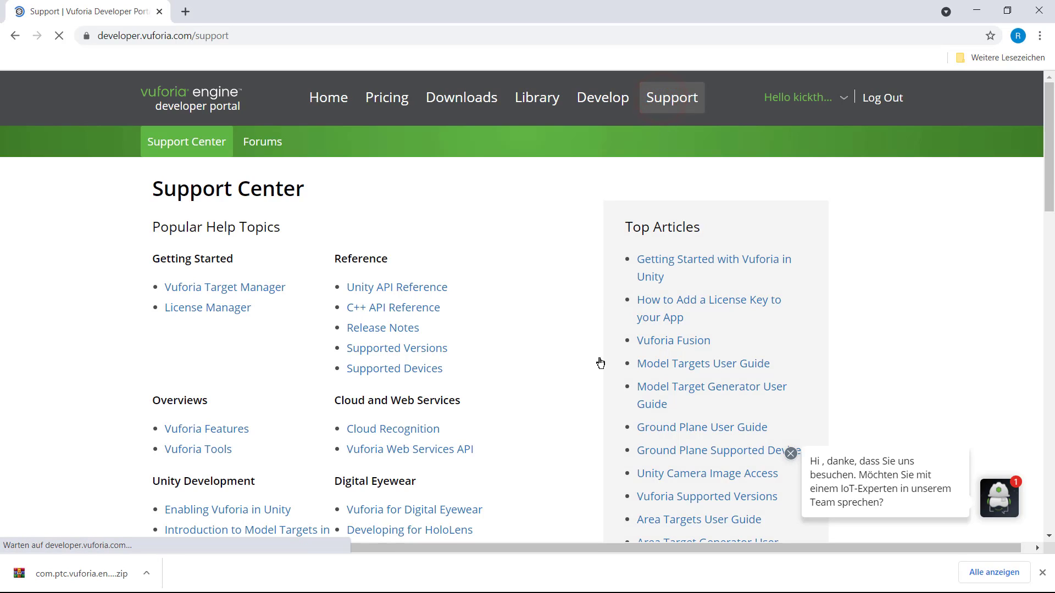
{"action": "left_click", "coordinate": [698, 258]}
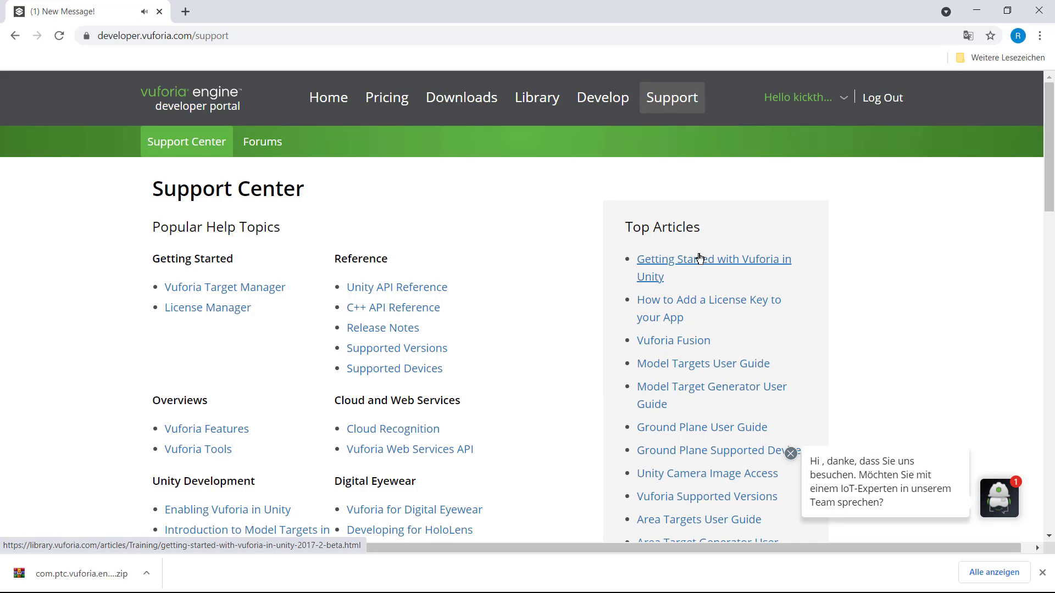
Open the Getting Started with Vuforia in Unity article and scroll through it.
{"action": "left_click", "coordinate": [699, 258]}
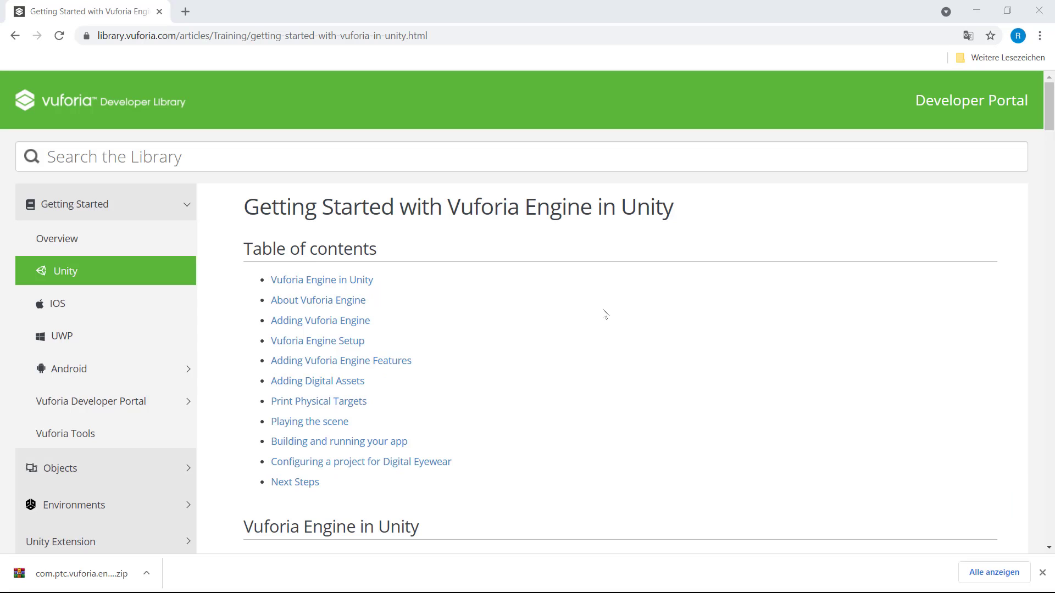
{"action": "scroll", "coordinate": [605, 314], "scroll_direction": "down", "scroll_amount": 1}
{"action": "scroll", "coordinate": [608, 314], "scroll_direction": "down", "scroll_amount": 4}
{"action": "scroll", "coordinate": [612, 311], "scroll_direction": "down", "scroll_amount": 6}
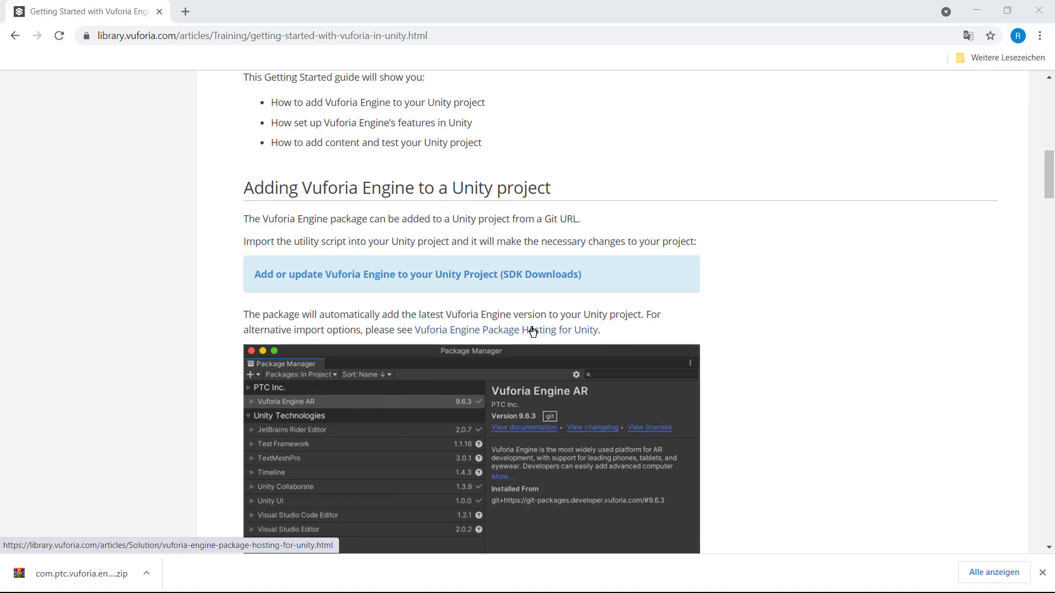
Open Vuforia Engine Package Hosting for Unity and scroll to 'Download Vuforia Engine SDK and Import Manually'.
{"action": "left_click", "coordinate": [491, 331]}
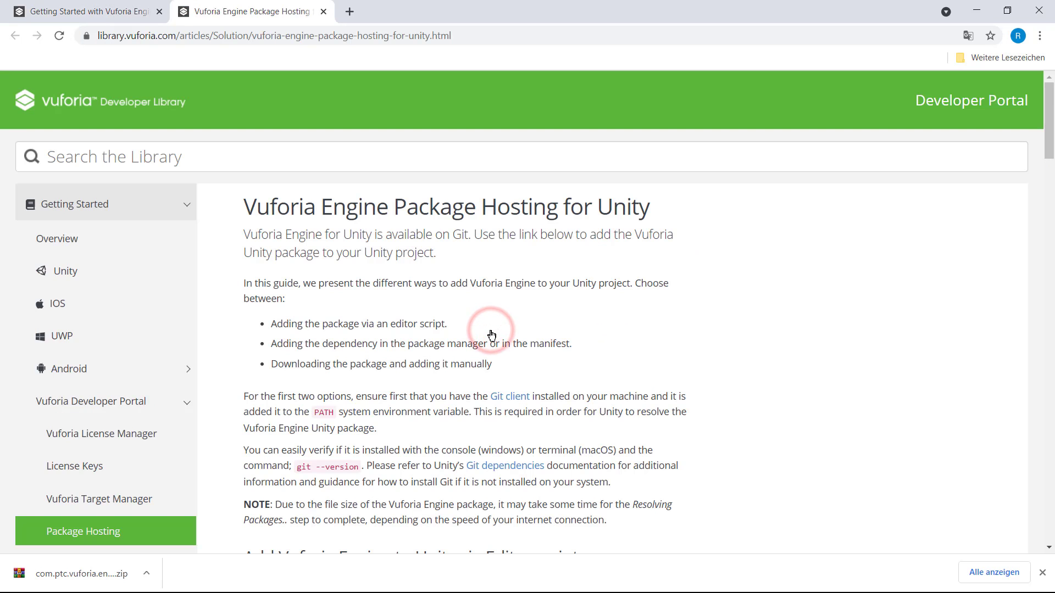
{"action": "scroll", "coordinate": [599, 362], "scroll_direction": "down", "scroll_amount": 8}
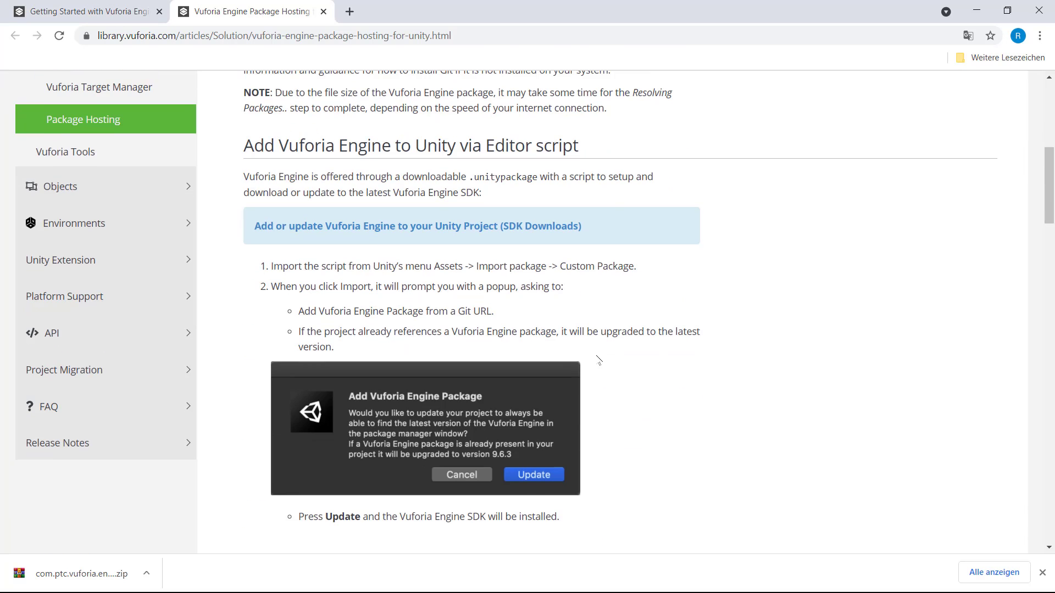
{"action": "scroll", "coordinate": [599, 363], "scroll_direction": "down", "scroll_amount": 7}
{"action": "scroll", "coordinate": [599, 361], "scroll_direction": "up", "scroll_amount": 6}
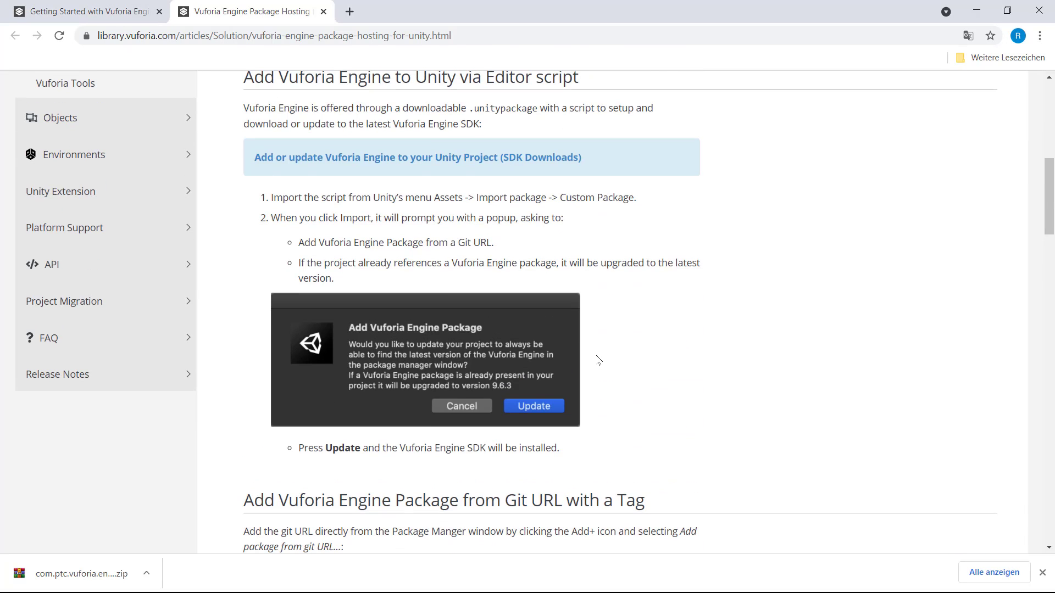
{"action": "scroll", "coordinate": [599, 361], "scroll_direction": "down", "scroll_amount": 5}
{"action": "scroll", "coordinate": [596, 358], "scroll_direction": "down", "scroll_amount": 7}
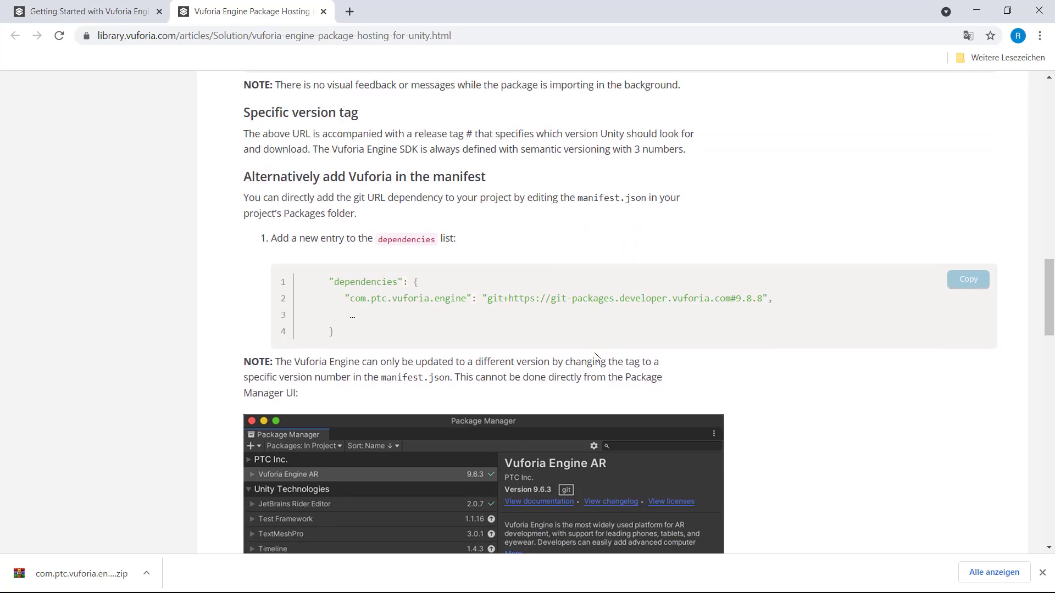
{"action": "scroll", "coordinate": [595, 356], "scroll_direction": "down", "scroll_amount": 7}
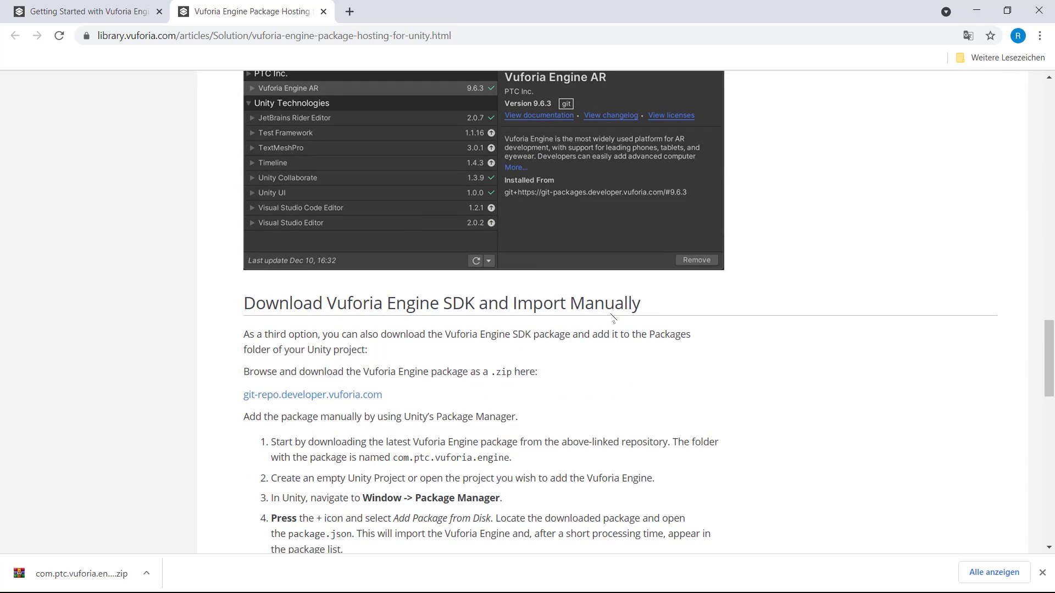
Open the com.ptc.vuforia.engine repository on git-repo.developer.vuforia.com and download it as a zip.
{"action": "left_click", "coordinate": [335, 400]}
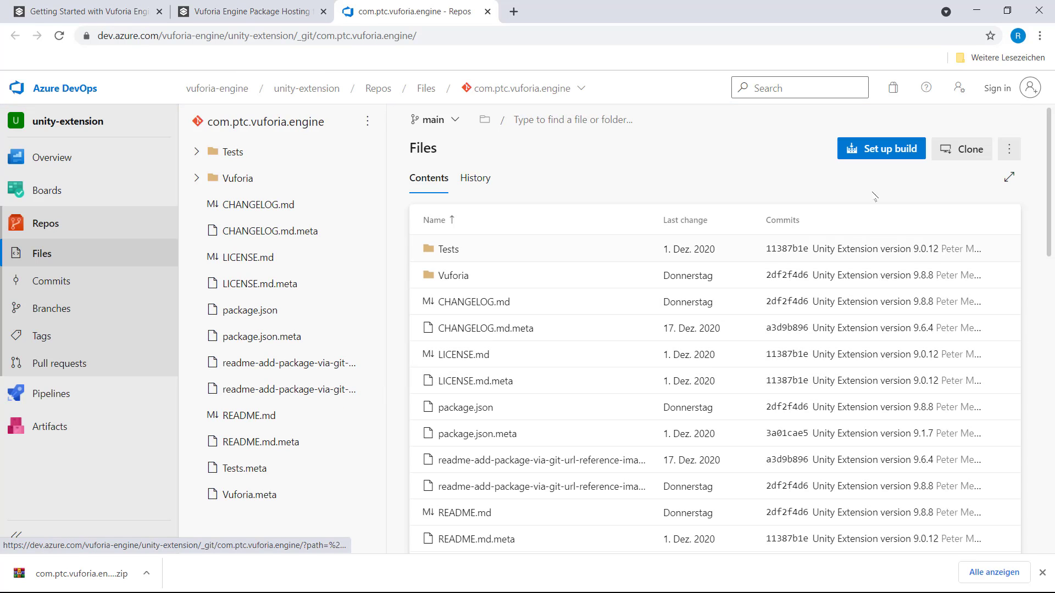
{"action": "left_click", "coordinate": [1009, 148]}
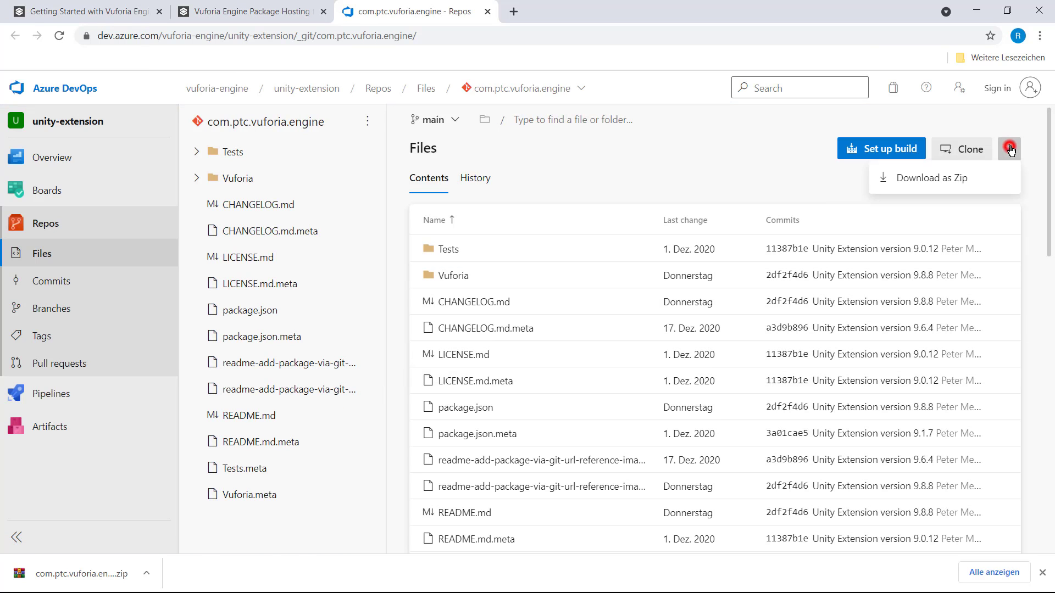
{"action": "left_click", "coordinate": [930, 178]}
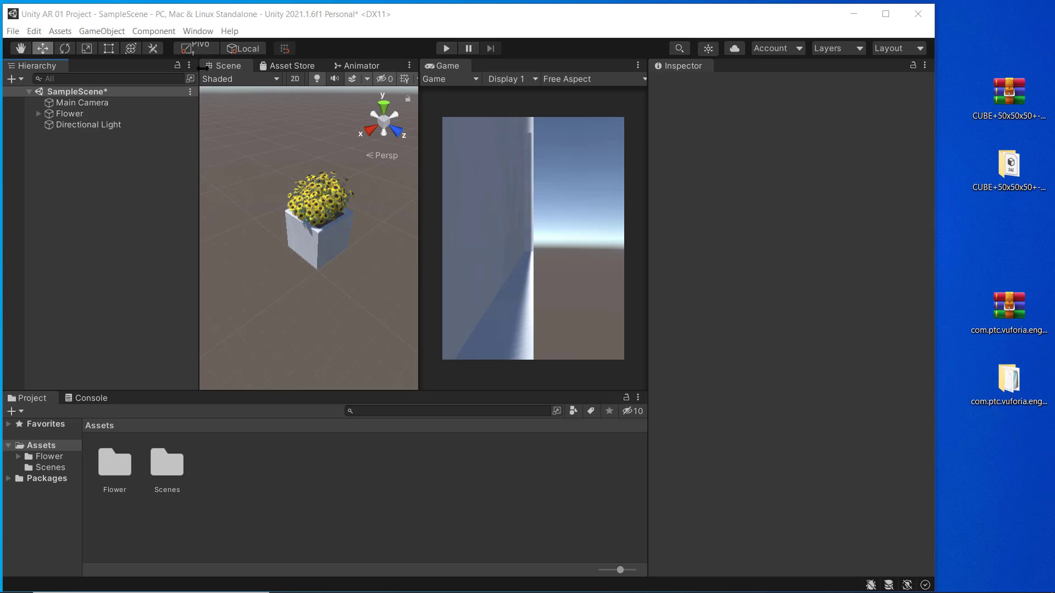
Open the Package Manager from the Window menu and reveal the + menu of package sources.
{"action": "left_click", "coordinate": [197, 31]}
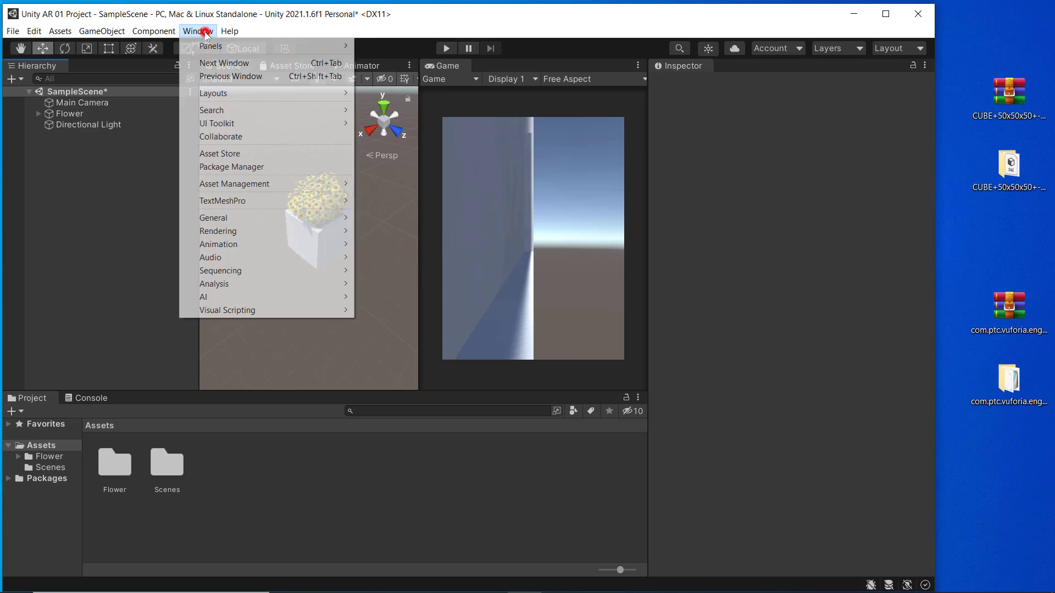
{"action": "left_click", "coordinate": [214, 167]}
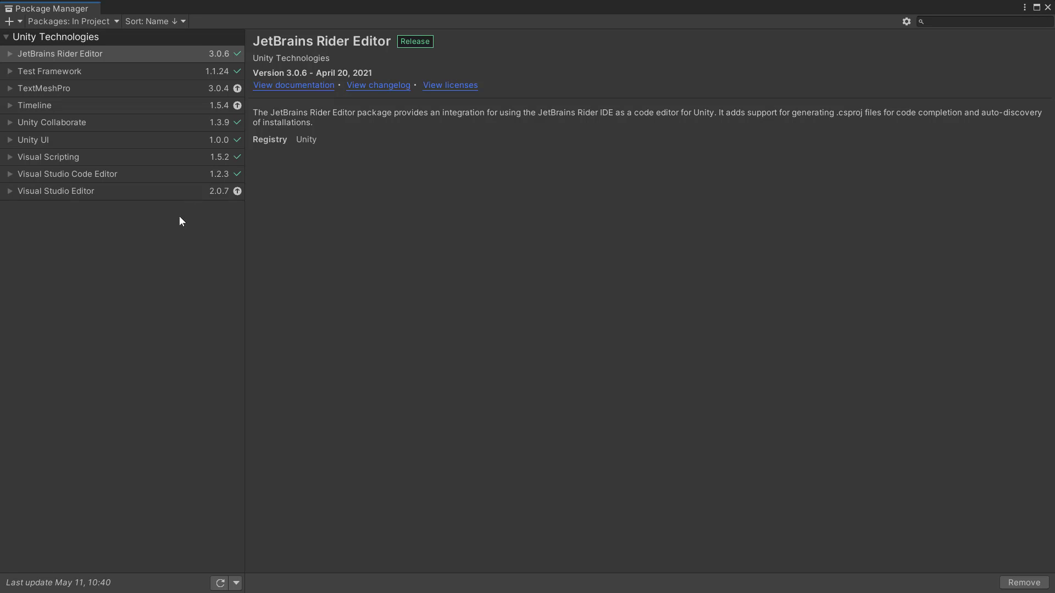
{"action": "left_click", "coordinate": [9, 20]}
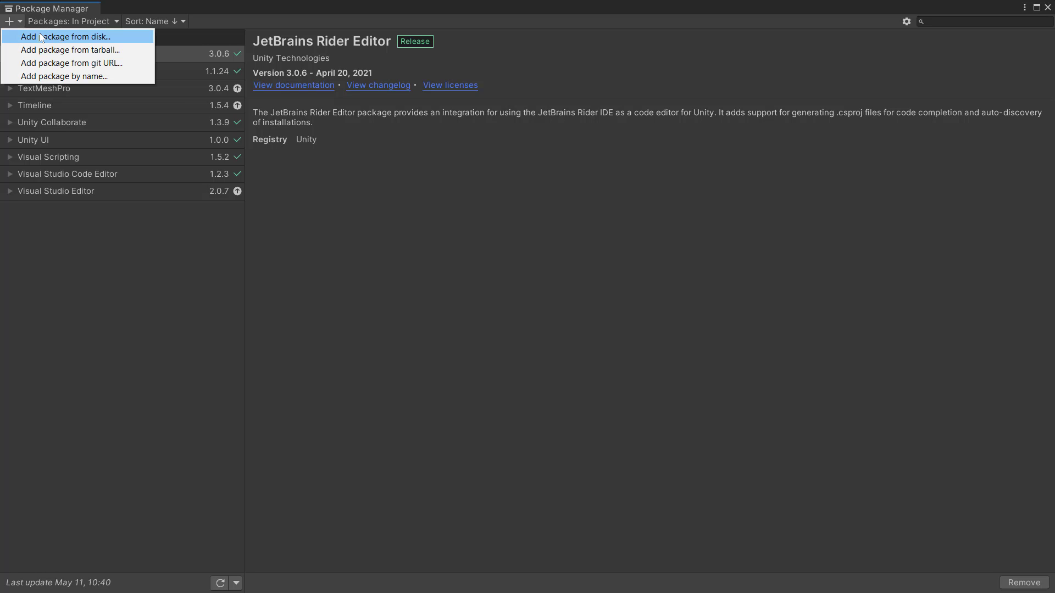
Add Vuforia Engine AR 9.8.8 from disk using package.json in the com.ptc.vuforia.engine folder.
{"action": "left_click", "coordinate": [42, 36]}
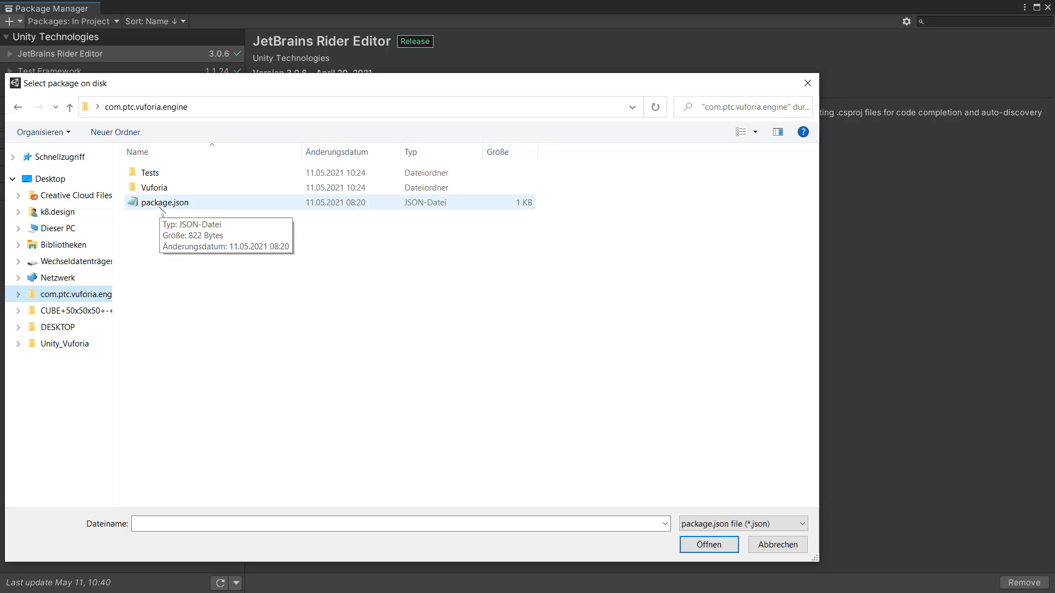
{"action": "double_click", "coordinate": [148, 207]}
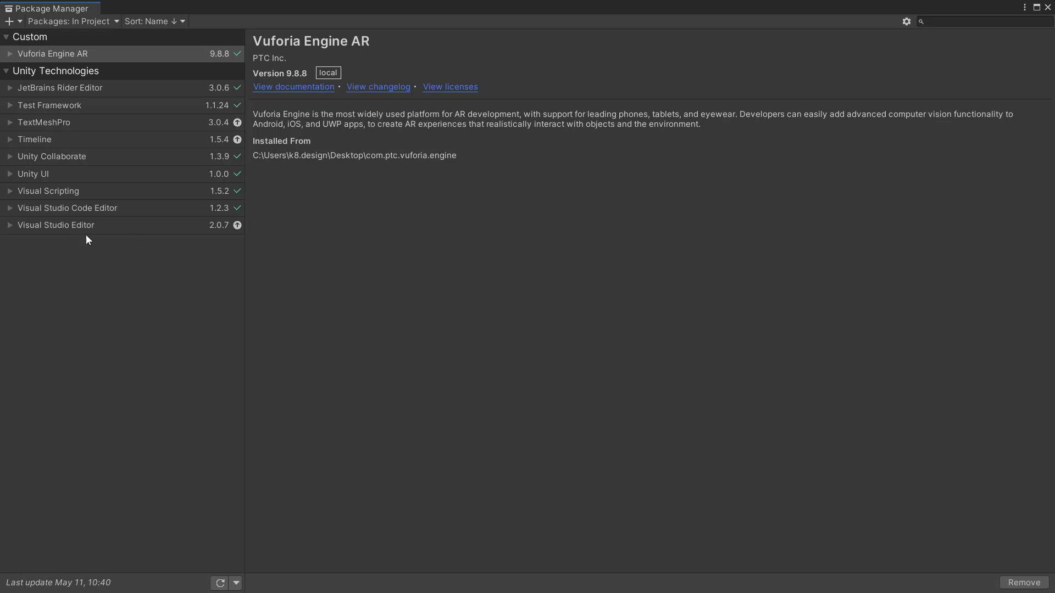
List Unity Registry packages and filter them by the search term 'ar'.
{"action": "left_click", "coordinate": [77, 21]}
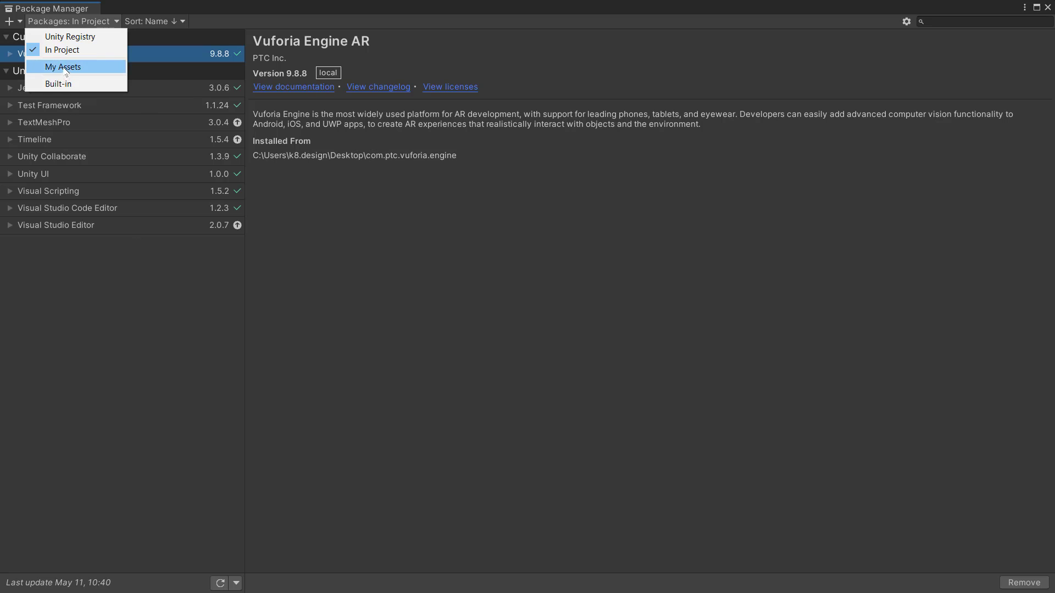
{"action": "left_click", "coordinate": [72, 34]}
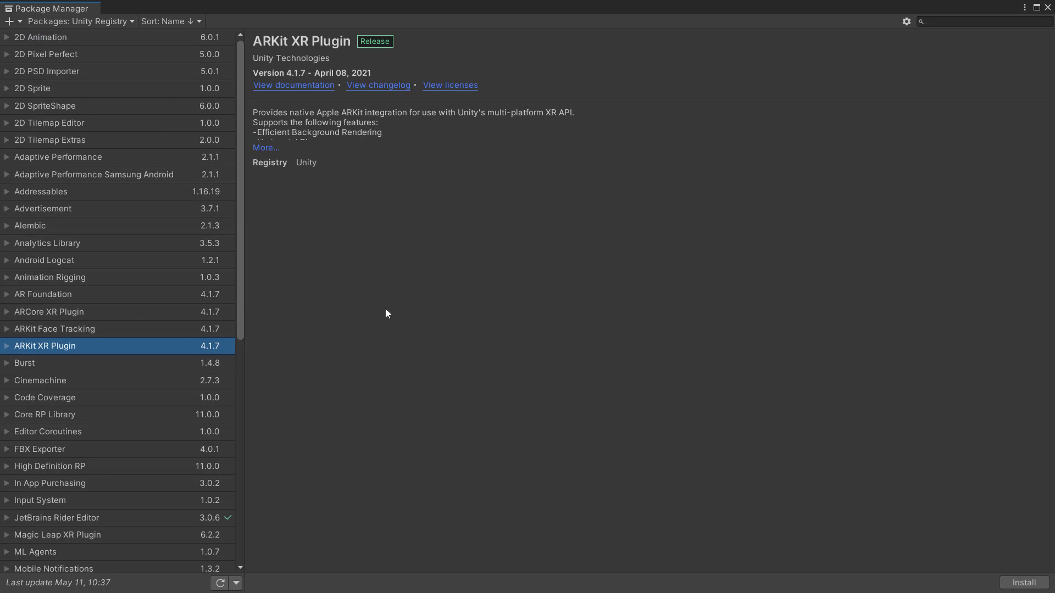
{"action": "left_click", "coordinate": [941, 20]}
{"action": "type", "text": "ar"}
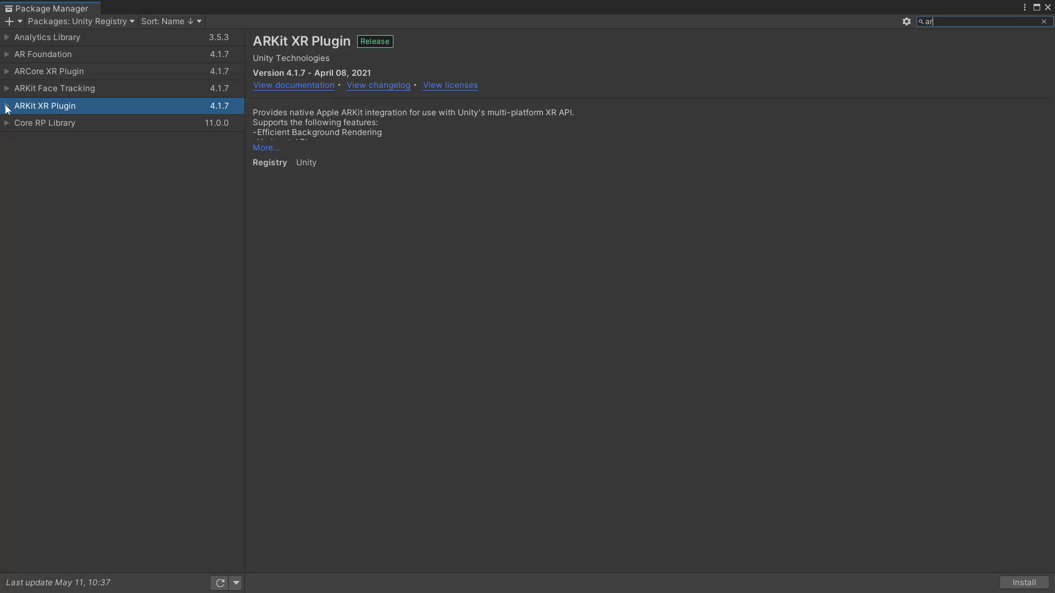
Install ARCore XR Plugin 4.1.7, then ARKit XR Plugin 4.1.7.
{"action": "left_click", "coordinate": [7, 106]}
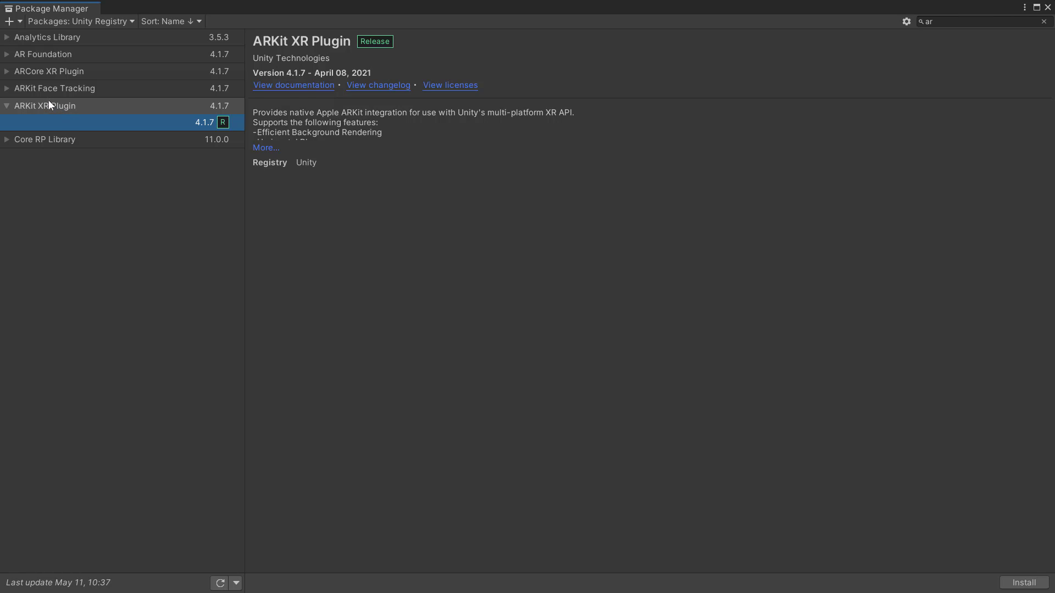
{"action": "left_click", "coordinate": [7, 70]}
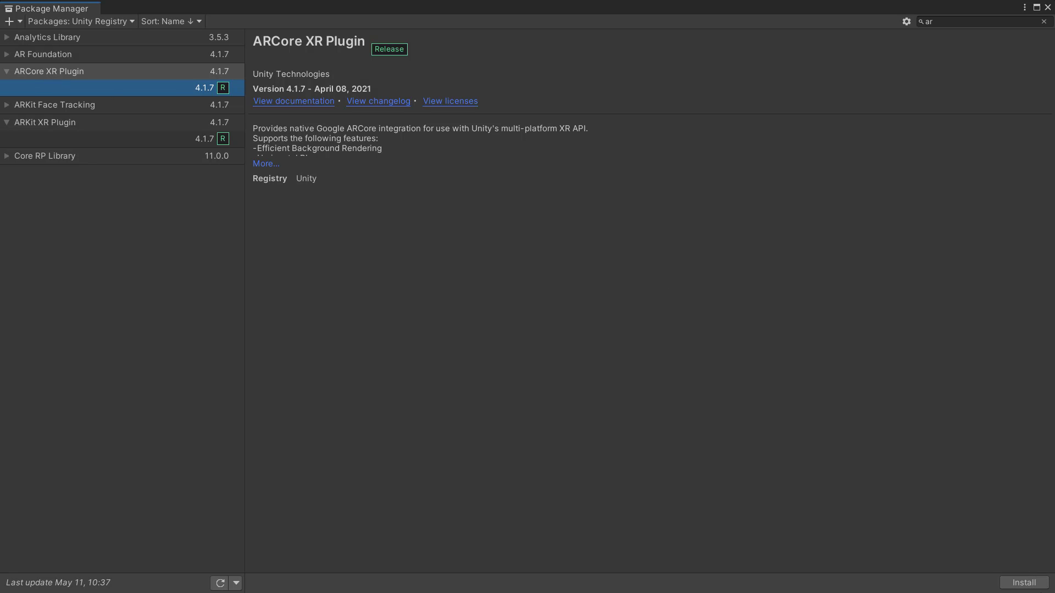
{"action": "left_click", "coordinate": [1024, 582]}
{"action": "left_click", "coordinate": [122, 139]}
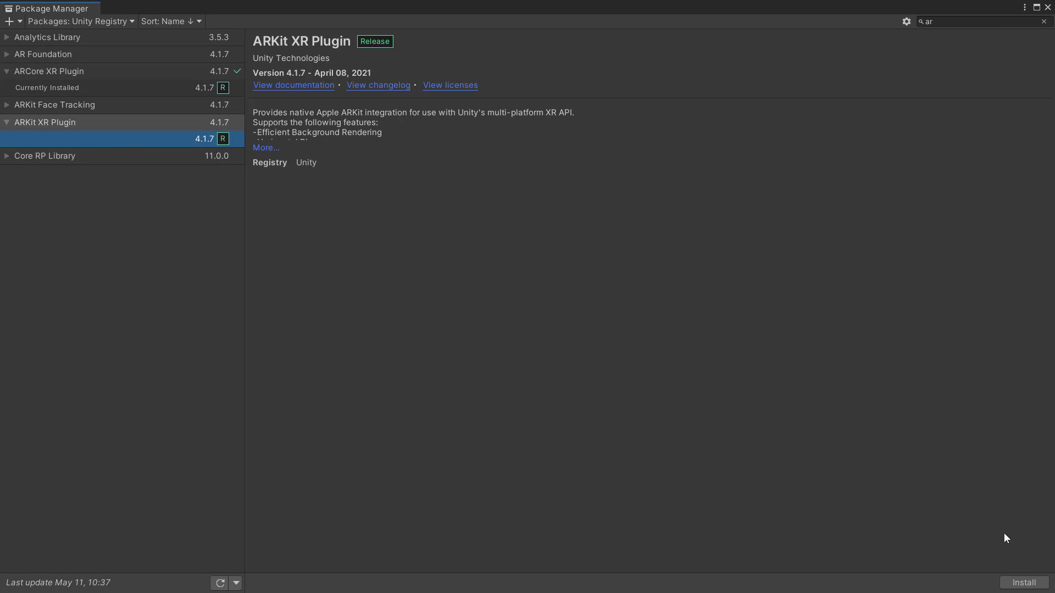
{"action": "left_click", "coordinate": [1028, 583]}
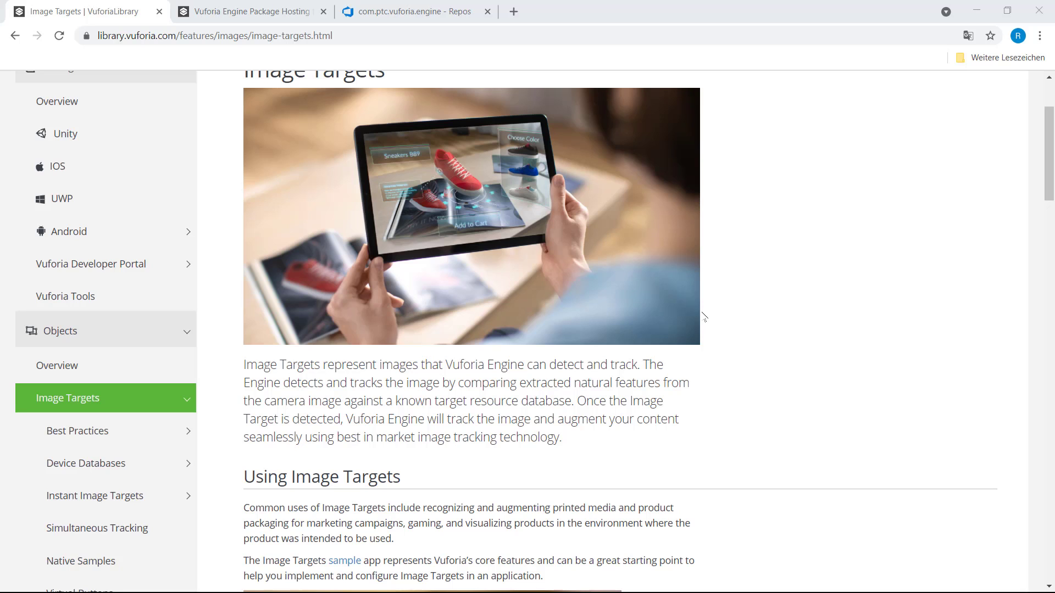
Scroll the Vuforia docs sidebar to the Objects section and open the Object Recognition page.
{"action": "scroll", "coordinate": [737, 303], "scroll_direction": "up", "scroll_amount": 3}
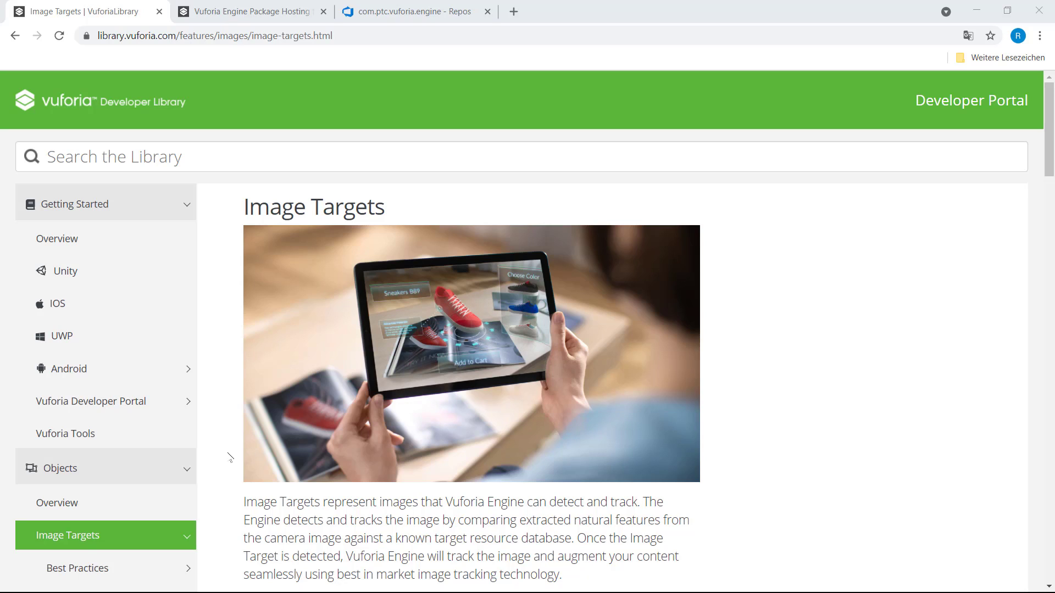
{"action": "scroll", "coordinate": [231, 458], "scroll_direction": "down", "scroll_amount": 1}
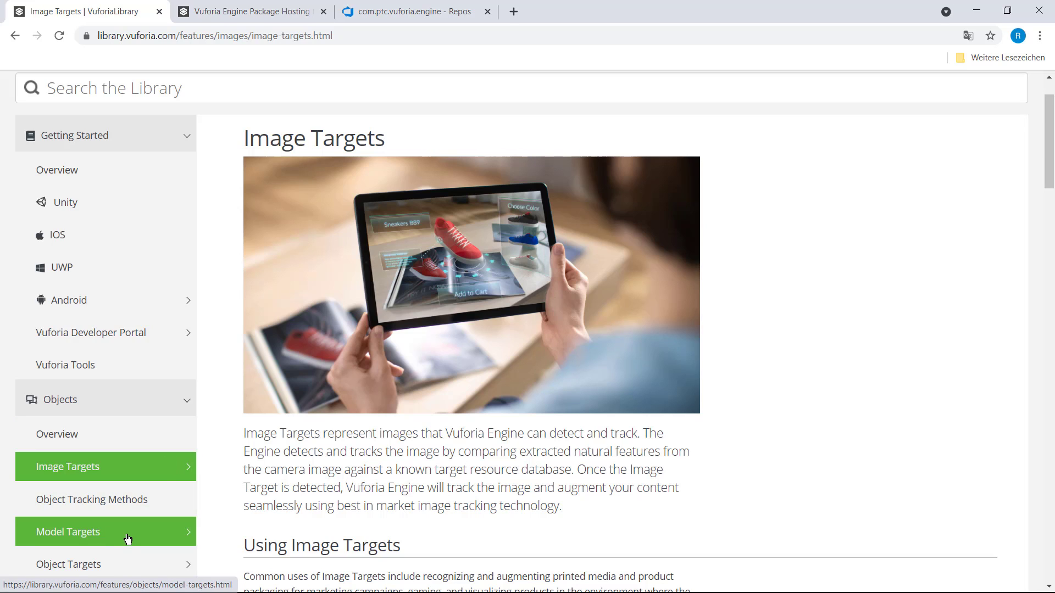
{"action": "scroll", "coordinate": [132, 528], "scroll_direction": "down", "scroll_amount": 2}
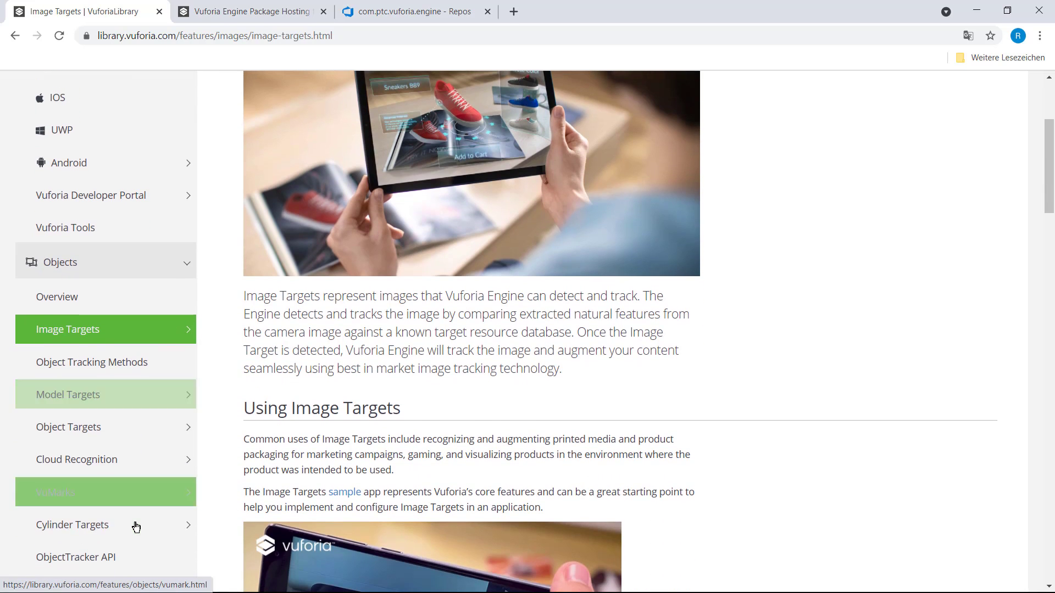
{"action": "left_click", "coordinate": [133, 398]}
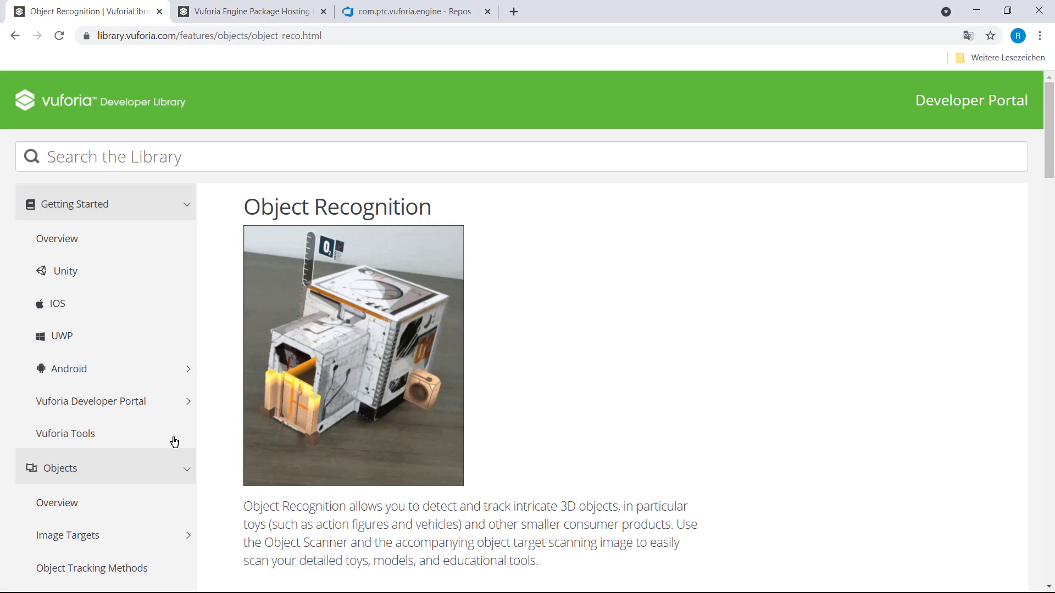
Scroll the Object Recognition article down to its Prerequisites on supported objects and environments.
{"action": "left_click", "coordinate": [456, 473]}
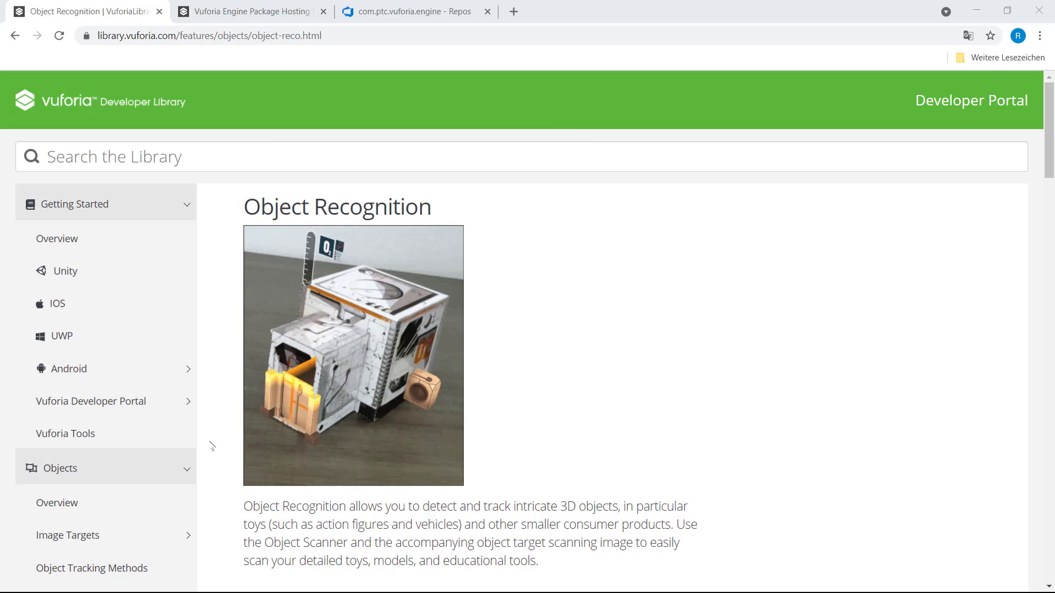
{"action": "scroll", "coordinate": [214, 446], "scroll_direction": "down", "scroll_amount": 9}
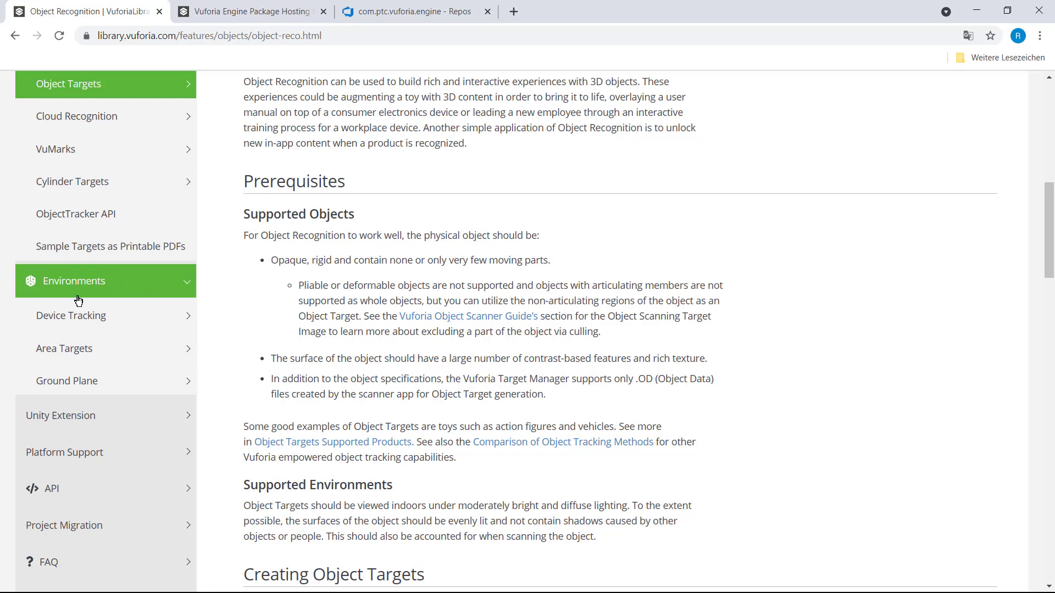
Go from the Area Targets page under Environments to the Ground Plane article.
{"action": "left_click", "coordinate": [69, 354]}
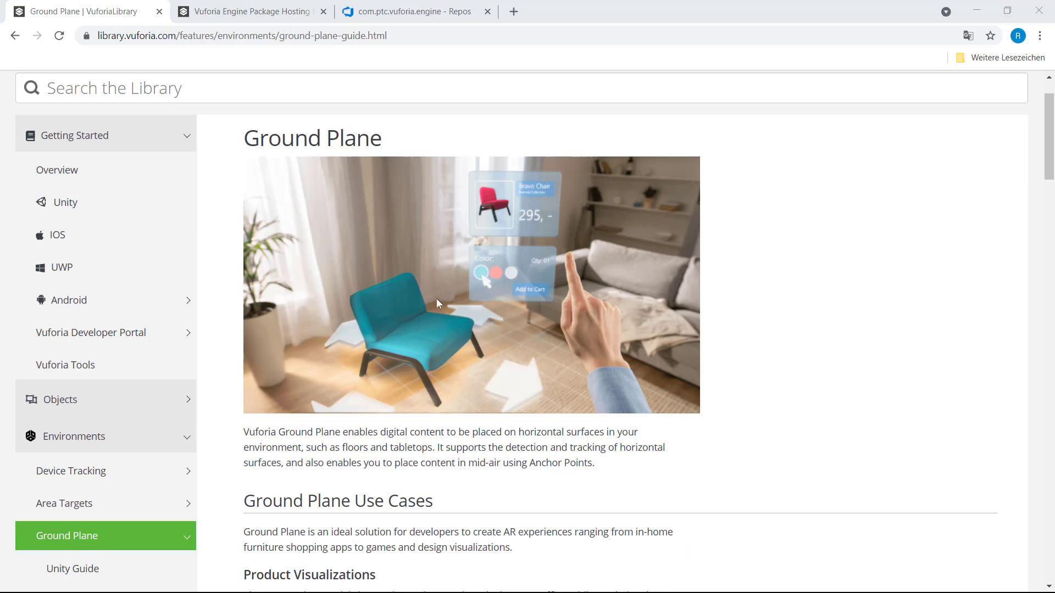
{"action": "left_click", "coordinate": [398, 384]}
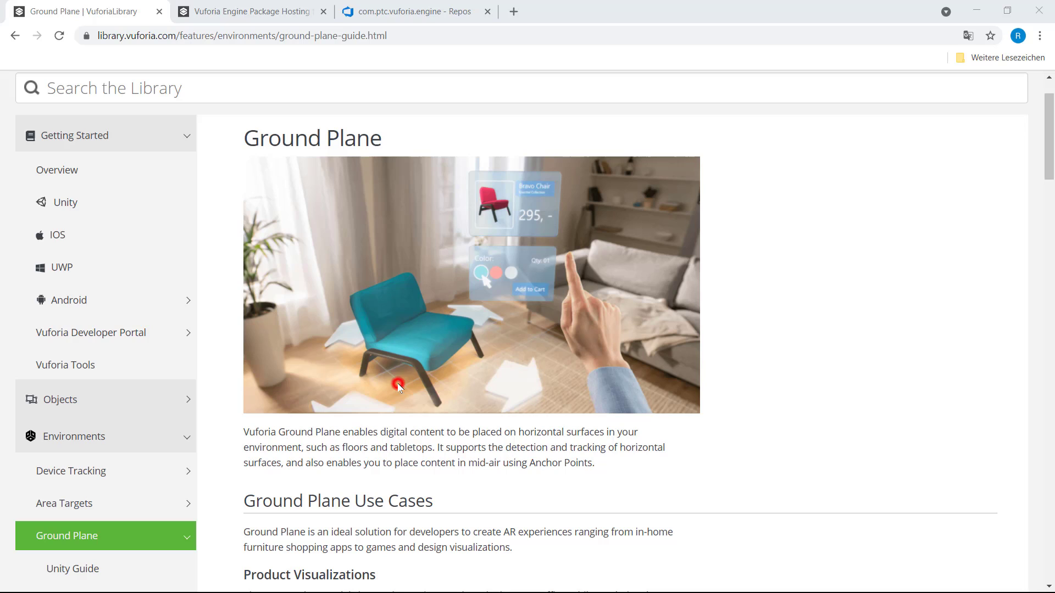
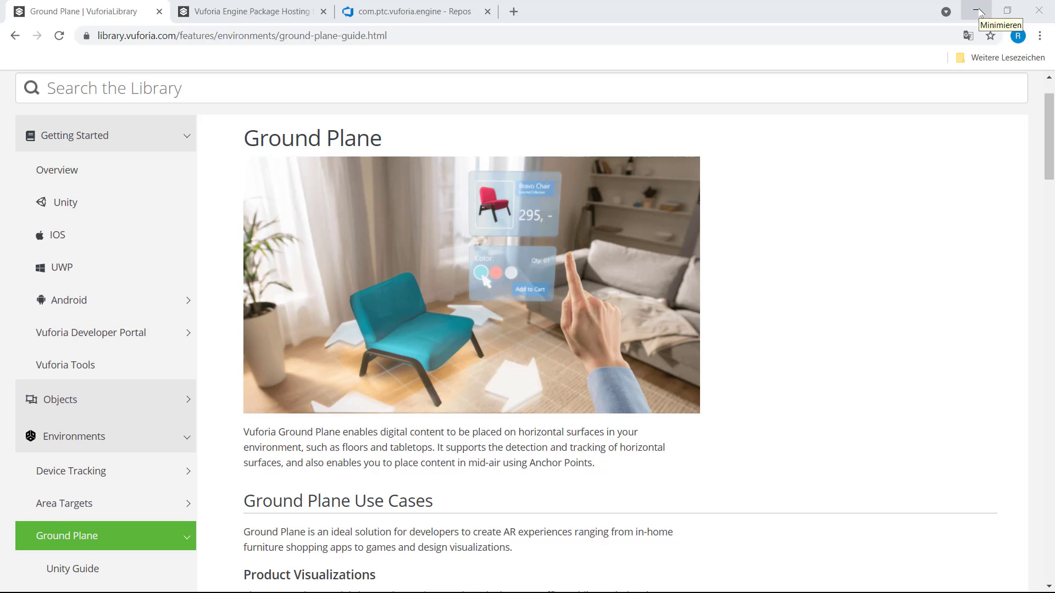
Return from Chrome to Unity and browse the GameObject > Vuforia Engine submenus (Ground Plane, Light).
{"action": "left_click", "coordinate": [981, 13]}
{"action": "left_click", "coordinate": [494, 583]}
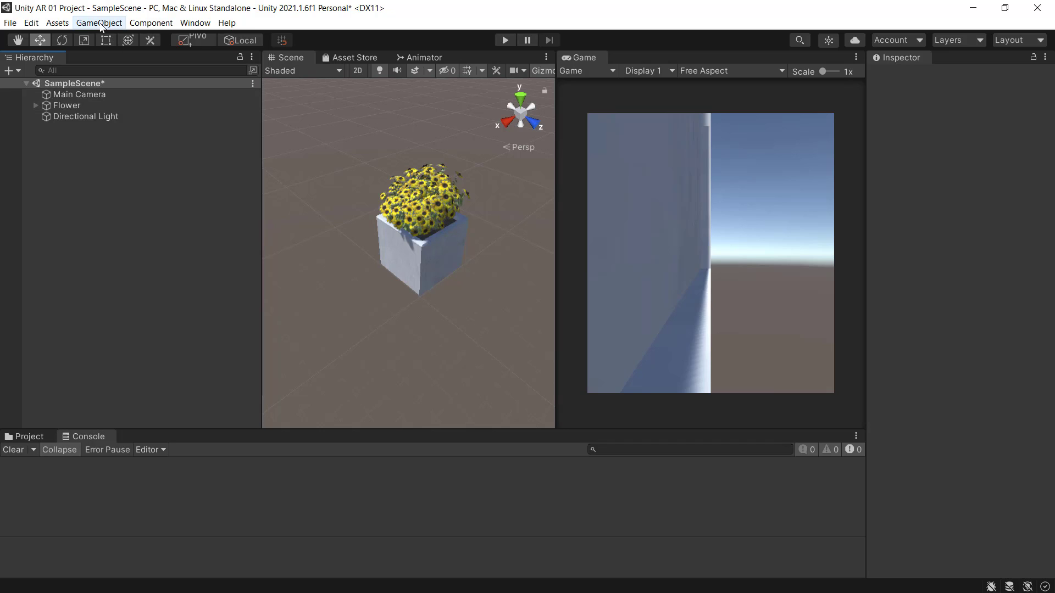
{"action": "left_click", "coordinate": [100, 24]}
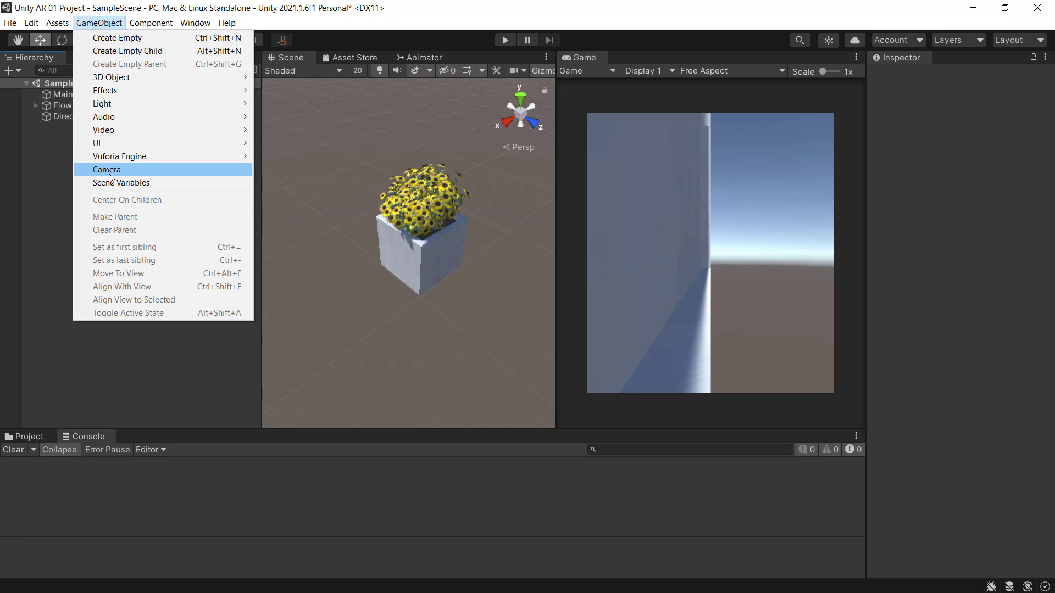
{"action": "mouse_move", "coordinate": [106, 158]}
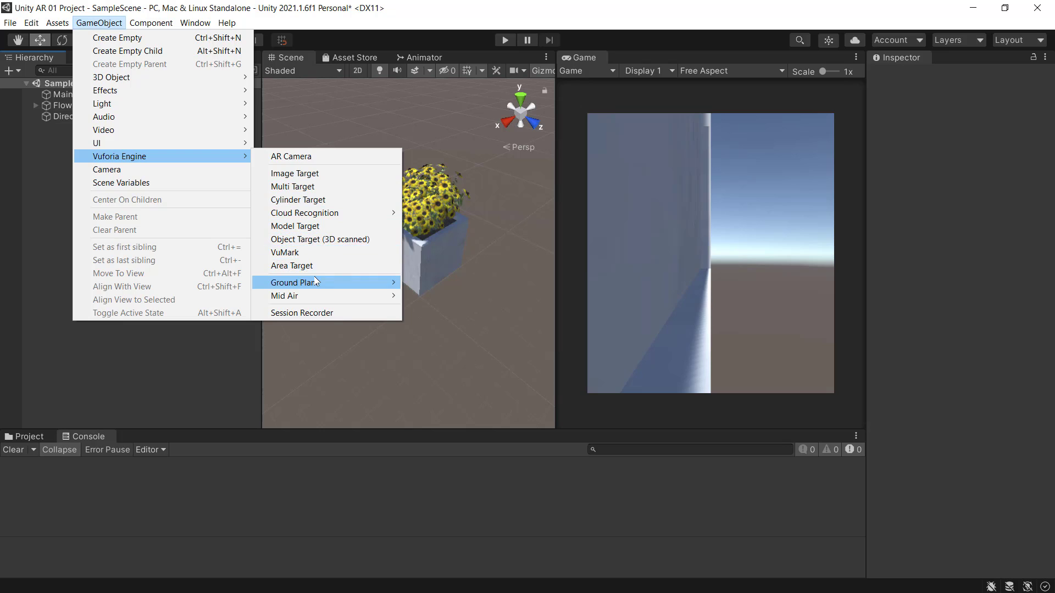
{"action": "mouse_move", "coordinate": [323, 284]}
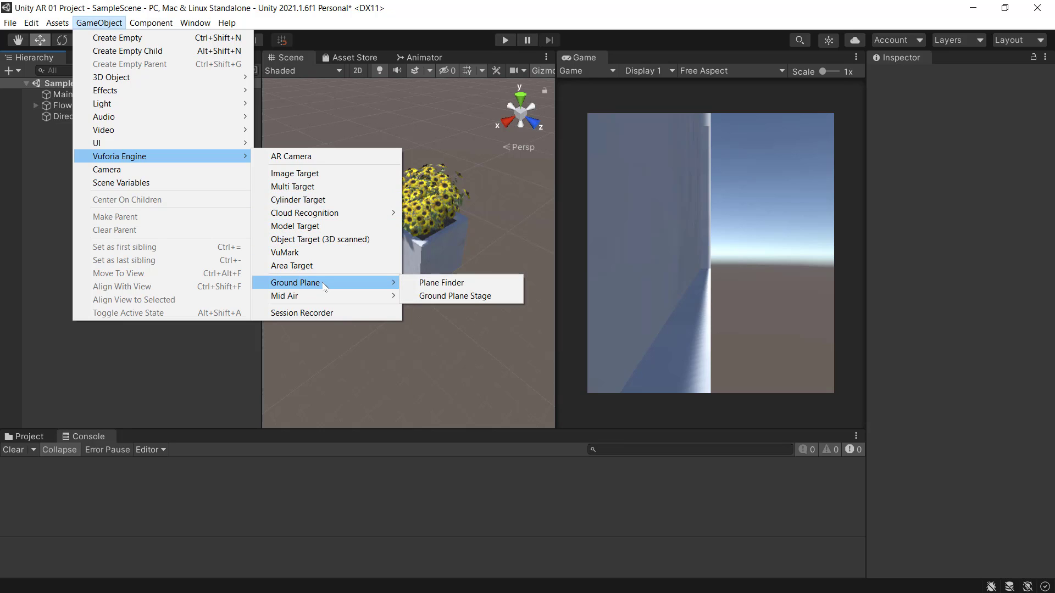
{"action": "mouse_move", "coordinate": [236, 109]}
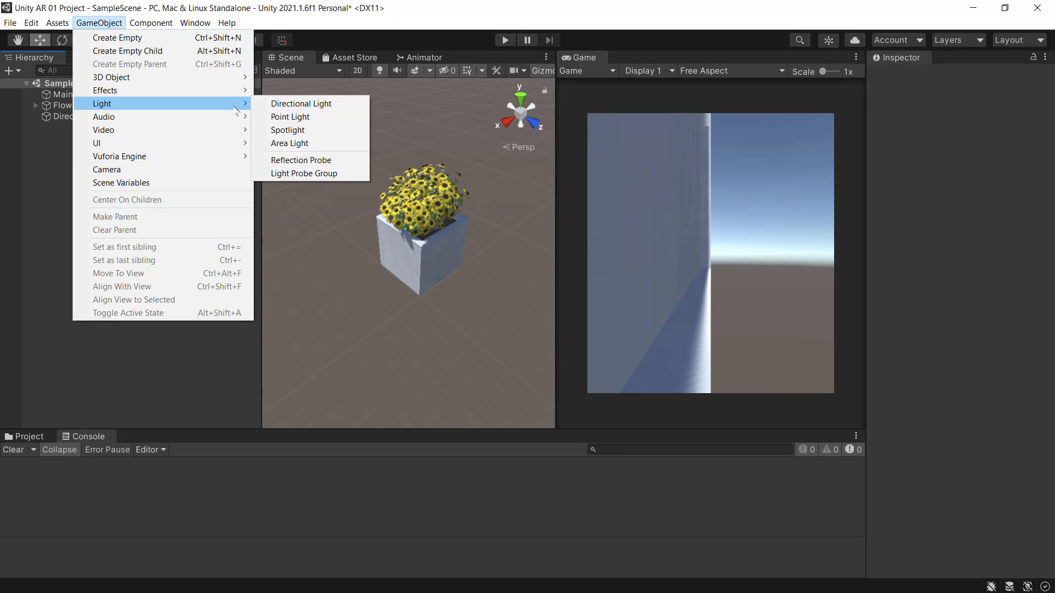
{"action": "mouse_move", "coordinate": [140, 158]}
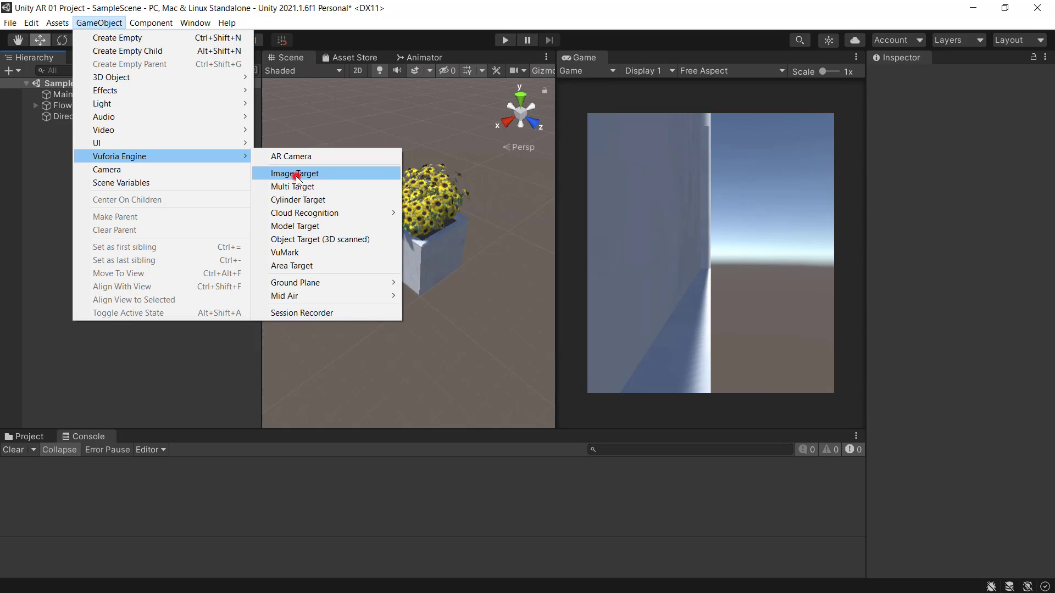
Add a Vuforia Image Target and an AR Camera to SampleScene from GameObject > Vuforia Engine.
{"action": "left_click", "coordinate": [297, 176]}
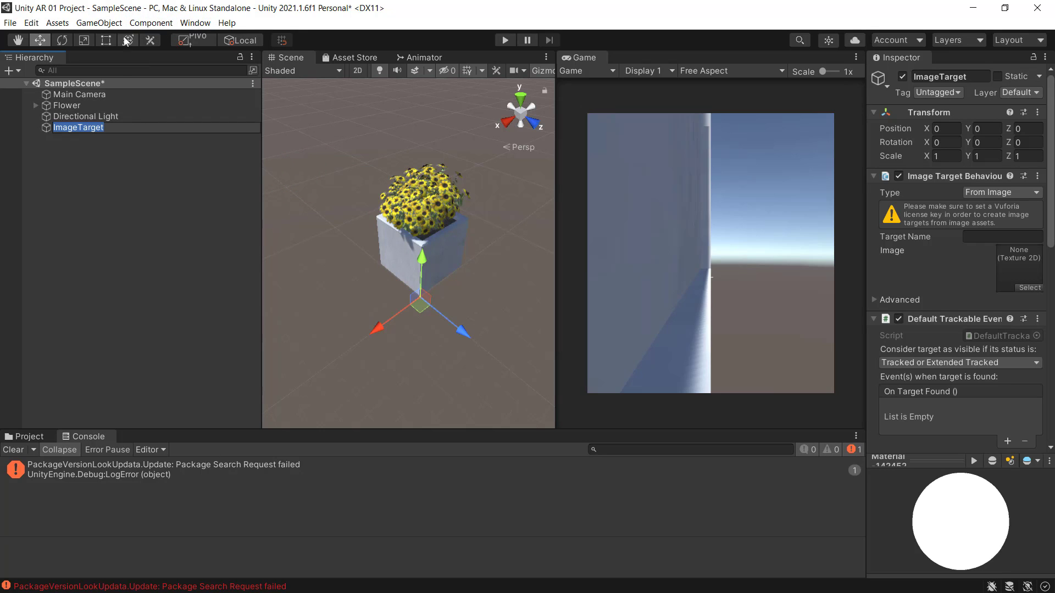
{"action": "left_click", "coordinate": [138, 273]}
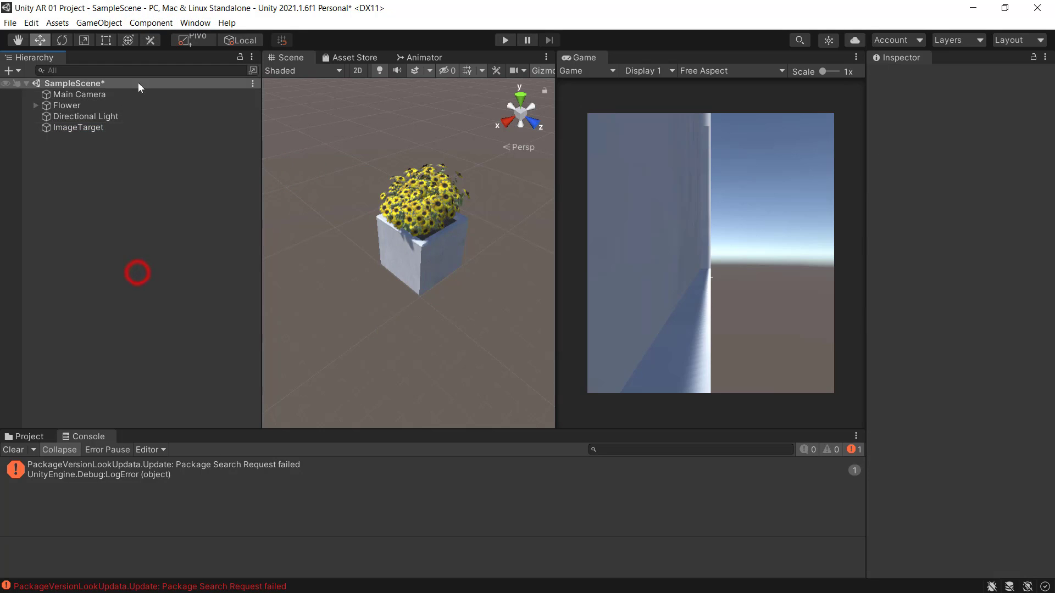
{"action": "left_click", "coordinate": [99, 22]}
{"action": "mouse_move", "coordinate": [154, 24]}
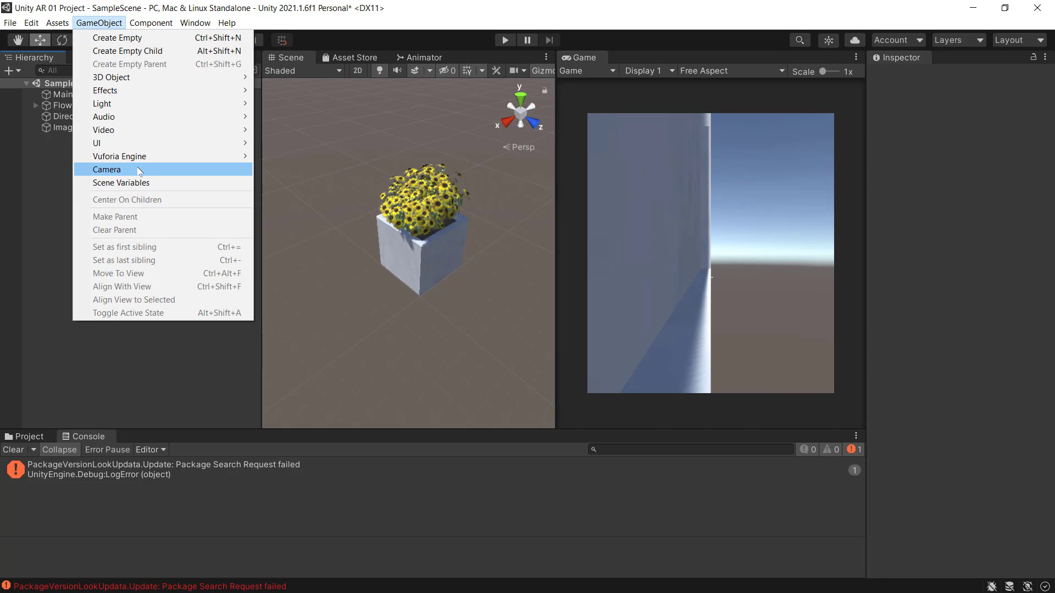
{"action": "left_click", "coordinate": [137, 155]}
{"action": "left_click", "coordinate": [312, 160]}
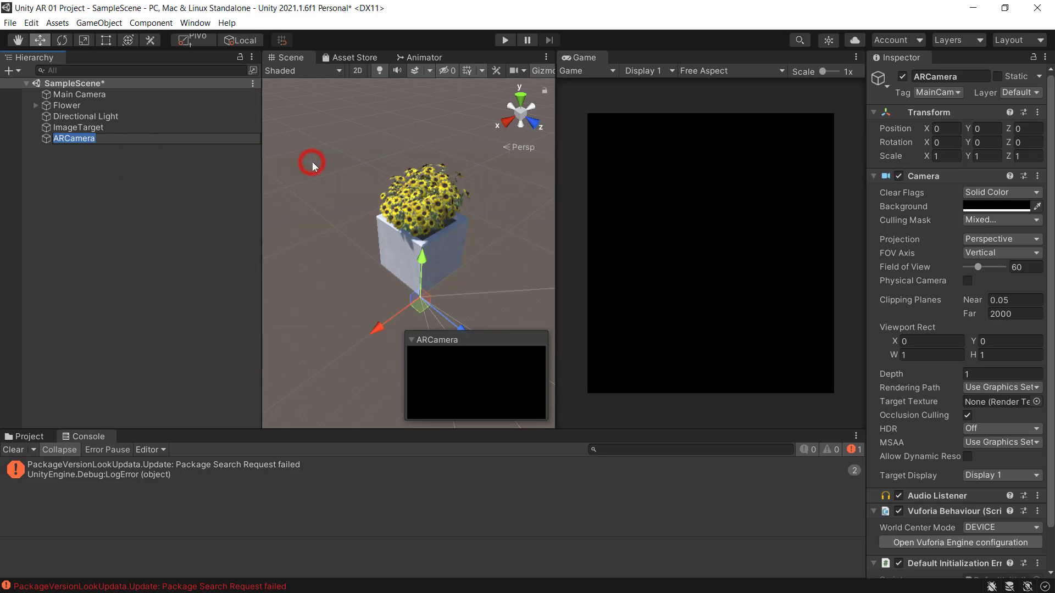
{"action": "left_click", "coordinate": [177, 224]}
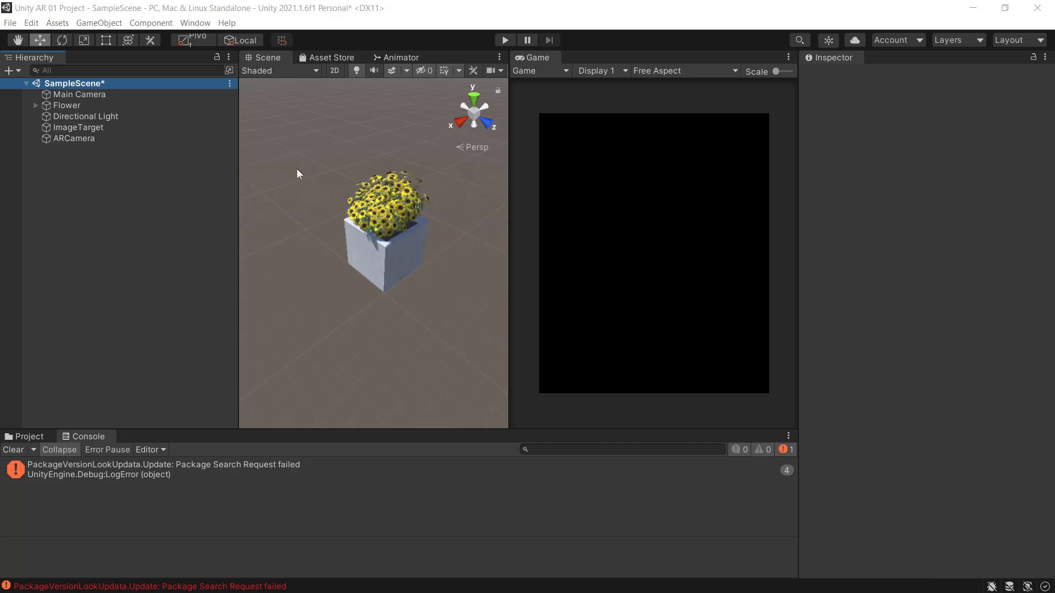
From the ARCamera, open the Vuforia Engine configuration and use Add License to reach the License Manager.
{"action": "left_click", "coordinate": [73, 139]}
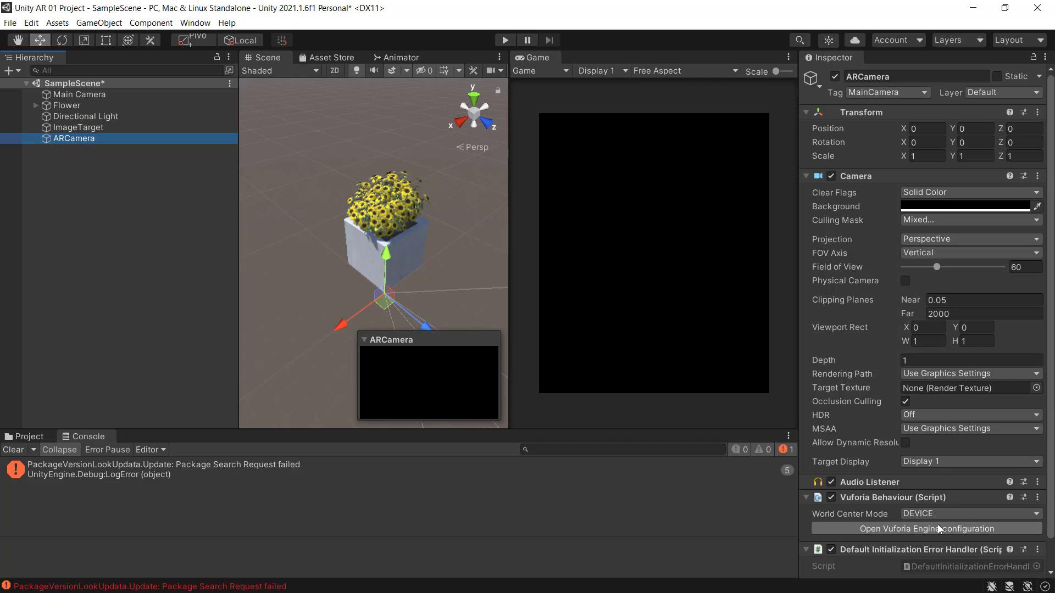
{"action": "left_click", "coordinate": [961, 526]}
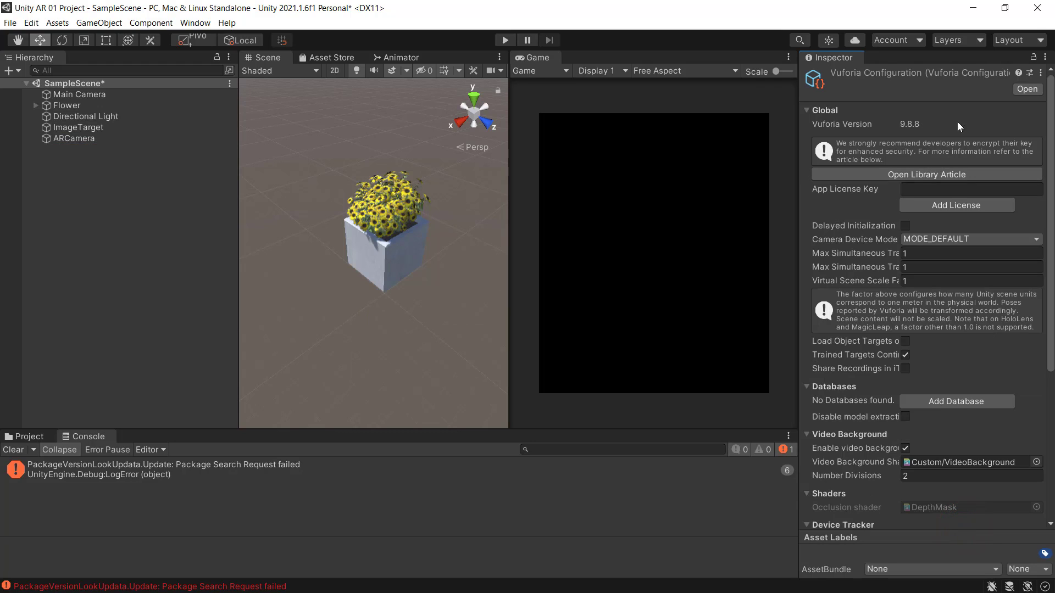
{"action": "left_click", "coordinate": [956, 206]}
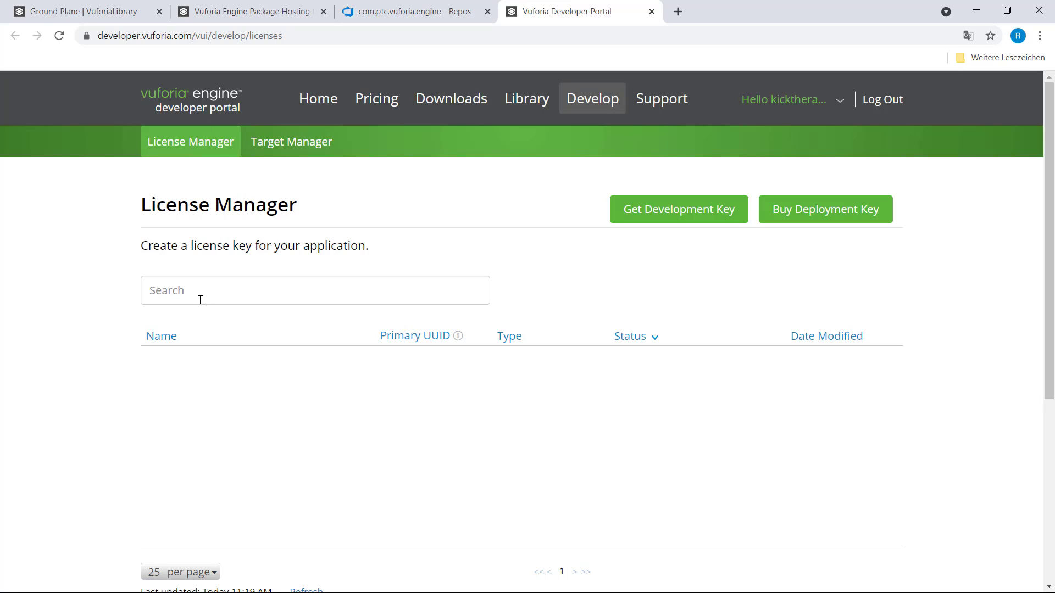
Create a free Develop license named 'AR Test', accepting the agreement, and copy its license key.
{"action": "left_click", "coordinate": [671, 212]}
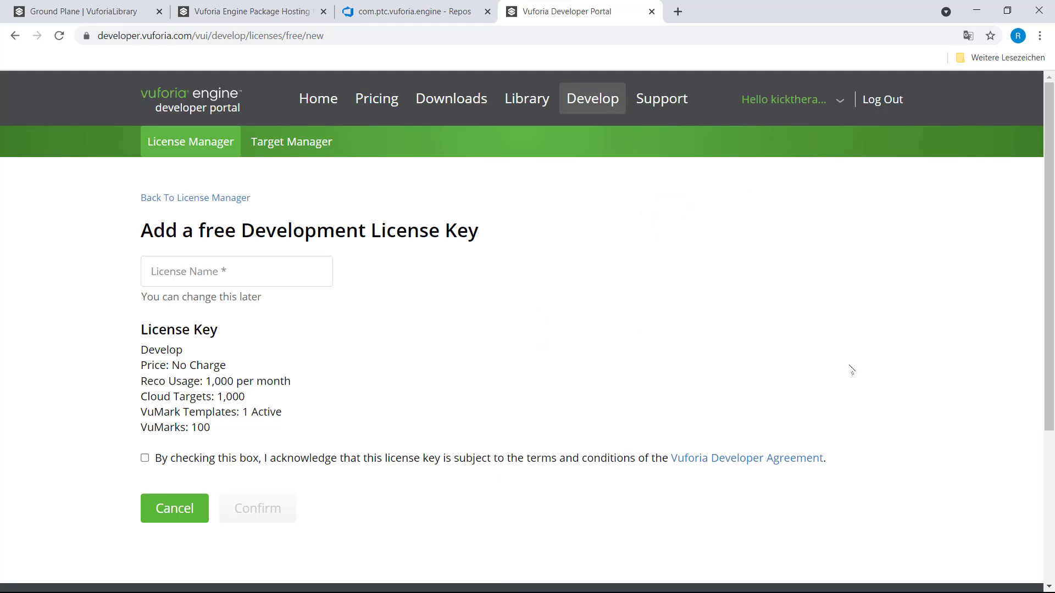
{"action": "left_click", "coordinate": [181, 271]}
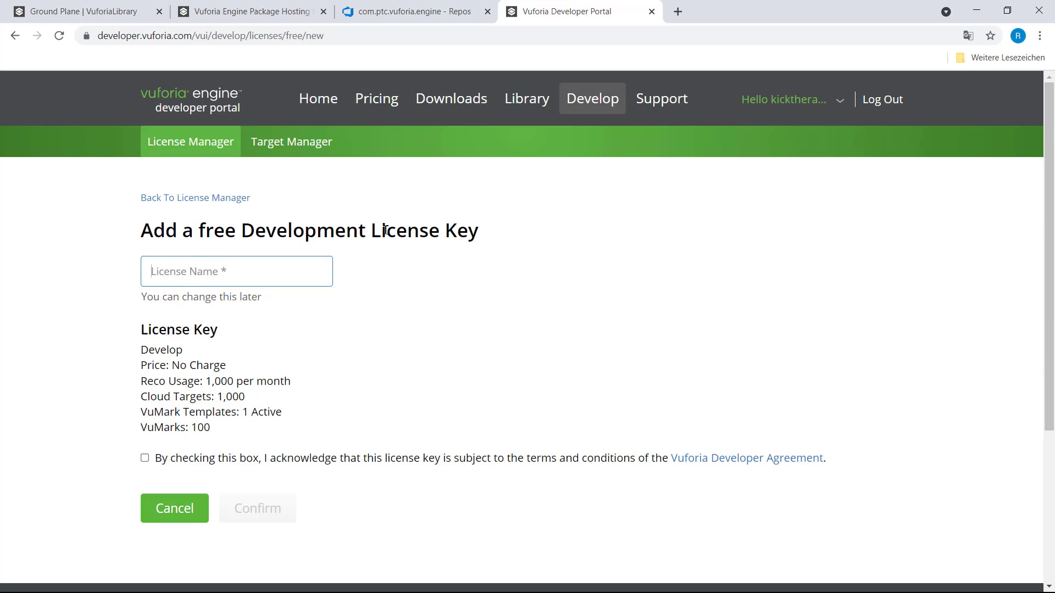
{"action": "type", "text": "AR "}
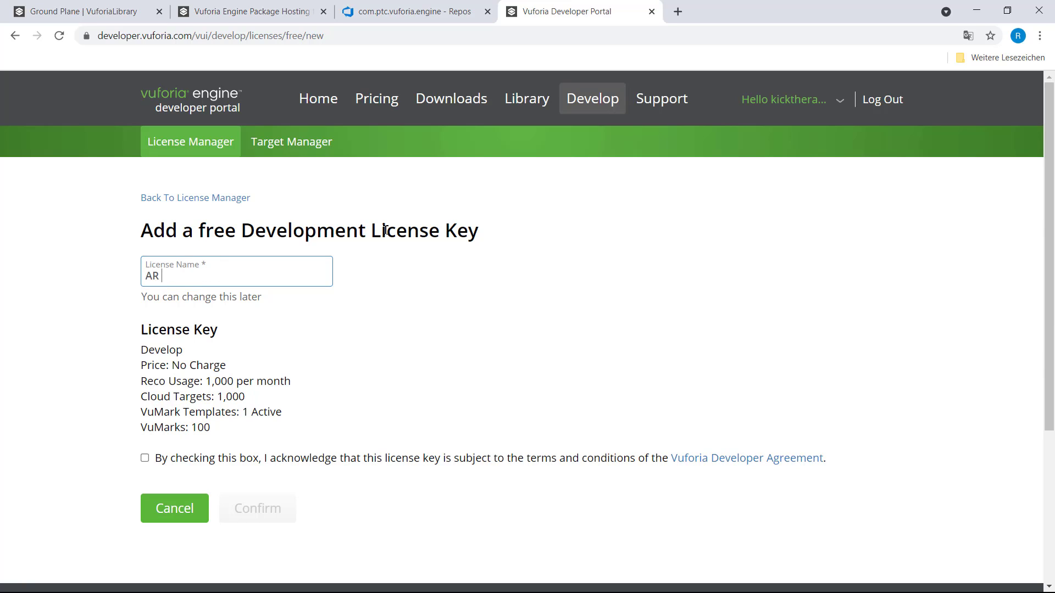
{"action": "type", "text": "Test"}
{"action": "left_click", "coordinate": [145, 458]}
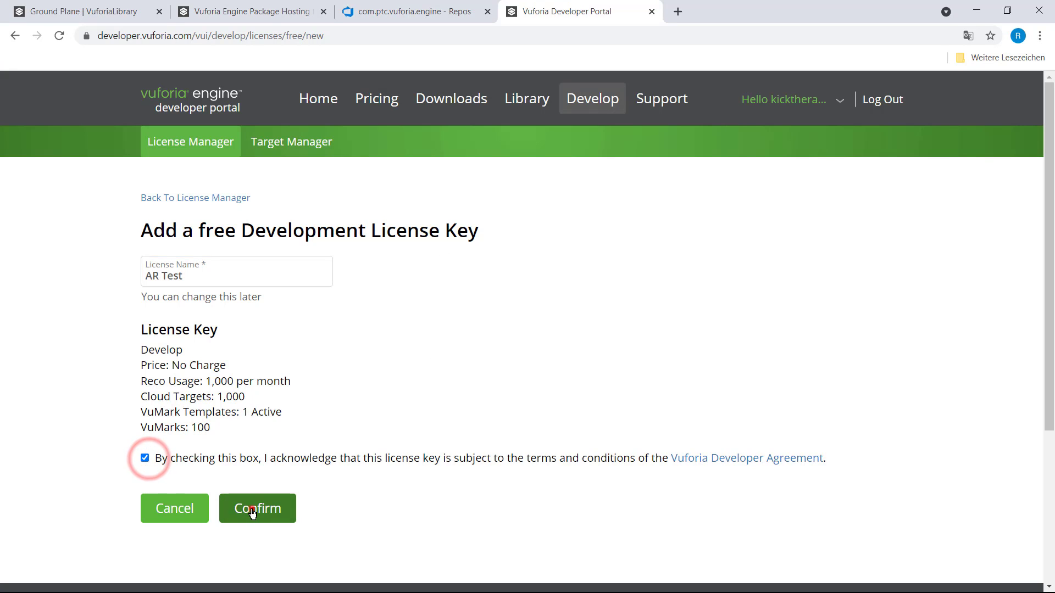
{"action": "left_click", "coordinate": [254, 511]}
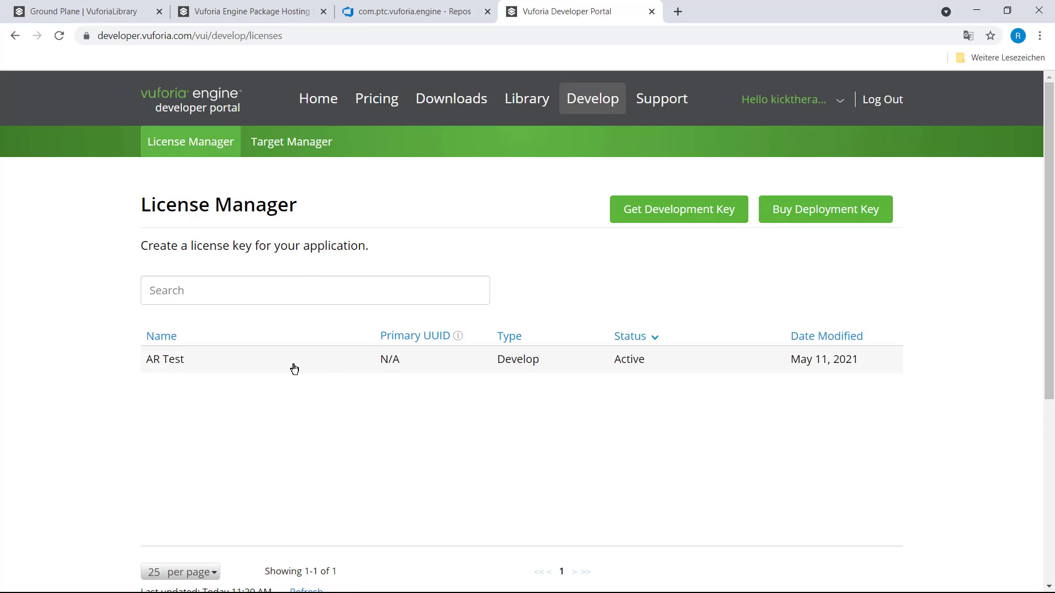
{"action": "left_click", "coordinate": [511, 362]}
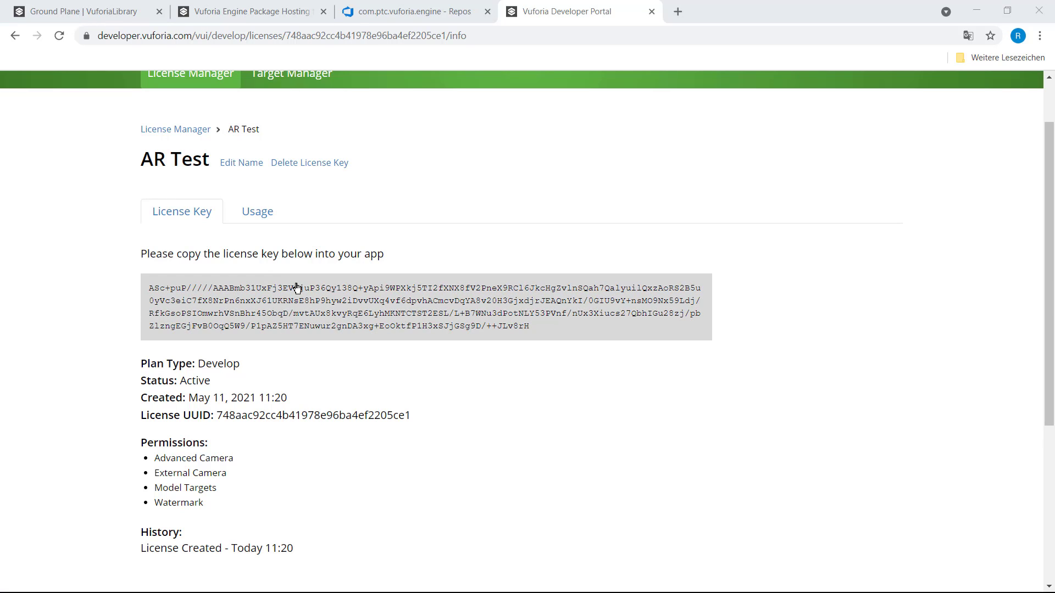
{"action": "left_click", "coordinate": [505, 317]}
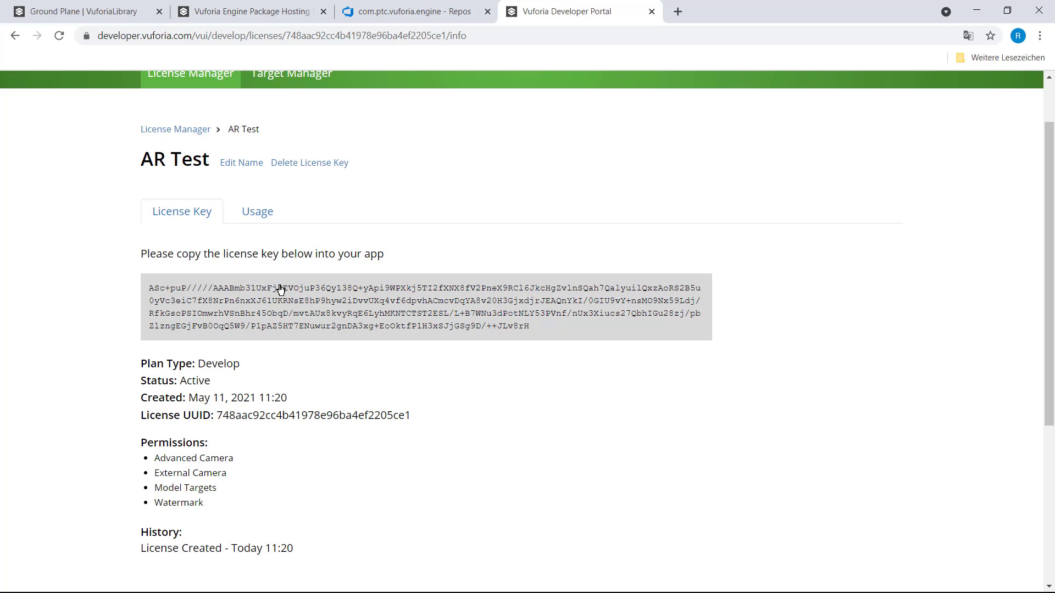
Paste the copied license key into the App License Key field of Unity's Vuforia configuration.
{"action": "left_click", "coordinate": [976, 11]}
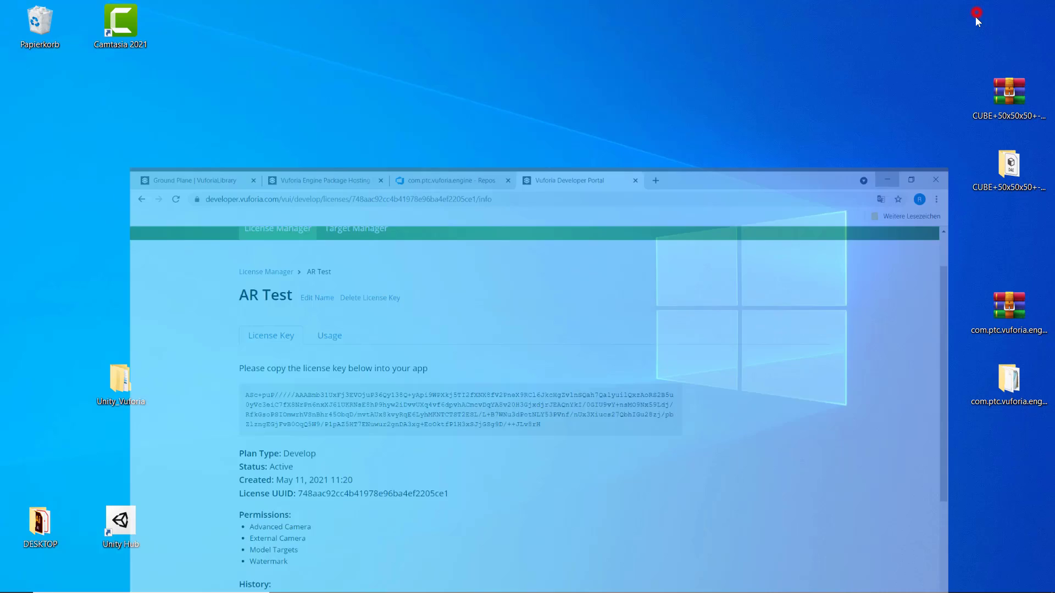
{"action": "left_click", "coordinate": [486, 580]}
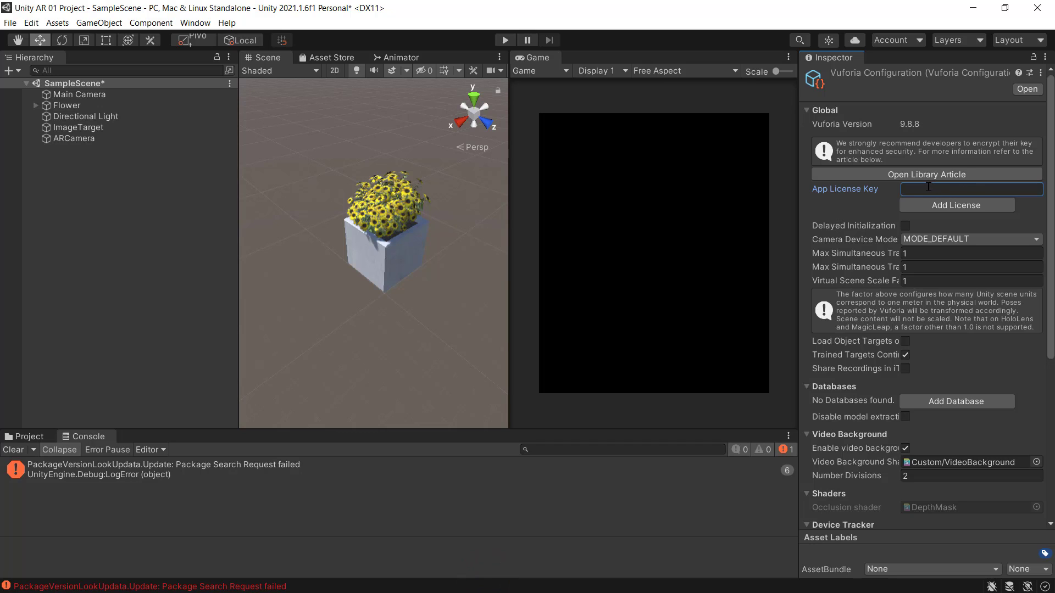
{"action": "left_click", "coordinate": [926, 187]}
{"action": "key", "text": "ctrl+v"}
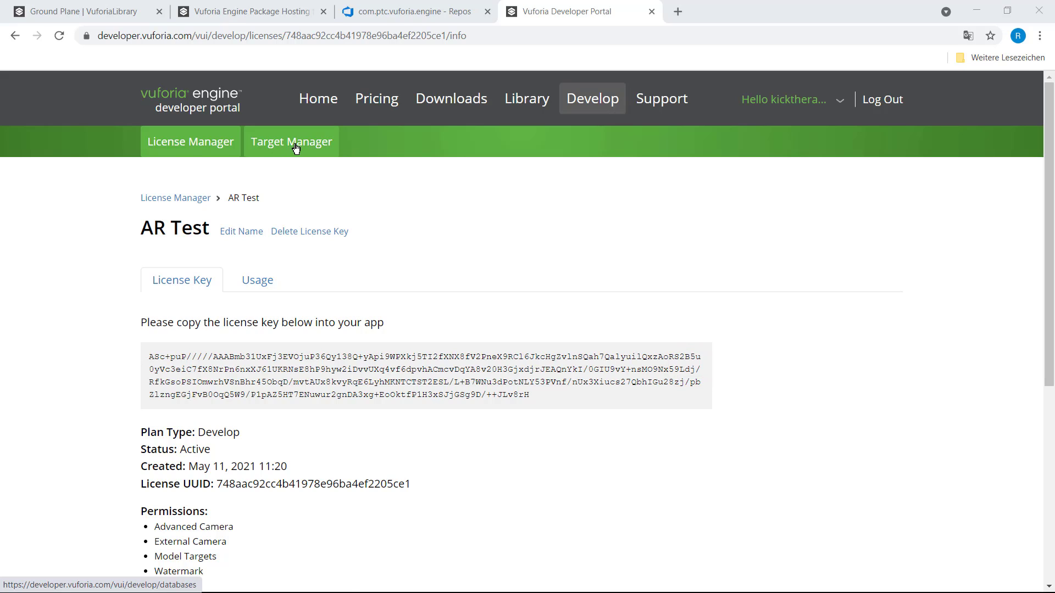
In Target Manager, cancel the extra Add Database form and open the myDatabase device database.
{"action": "left_click", "coordinate": [295, 148]}
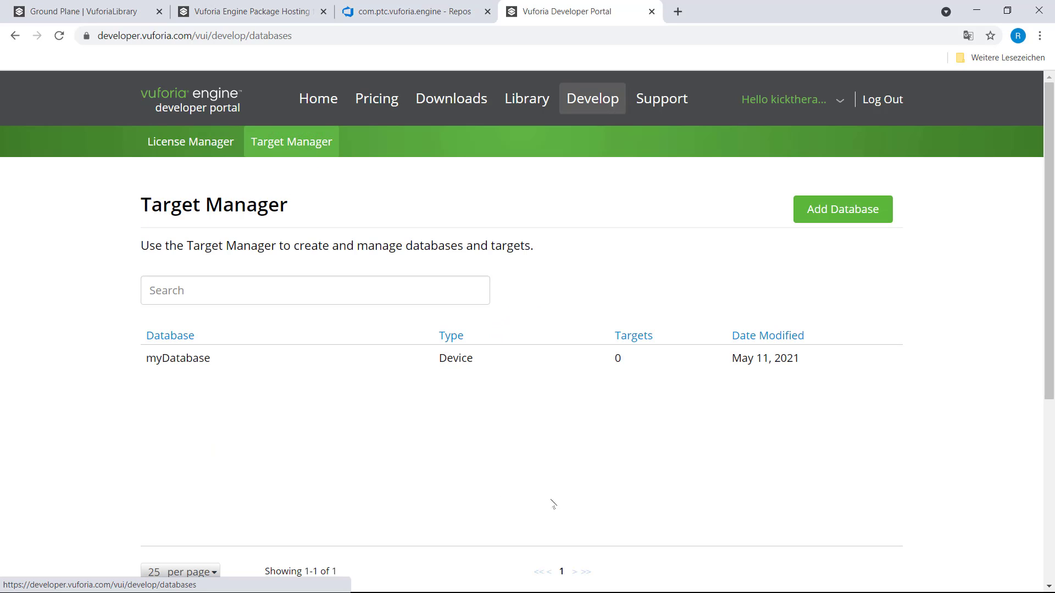
{"action": "left_click", "coordinate": [589, 370]}
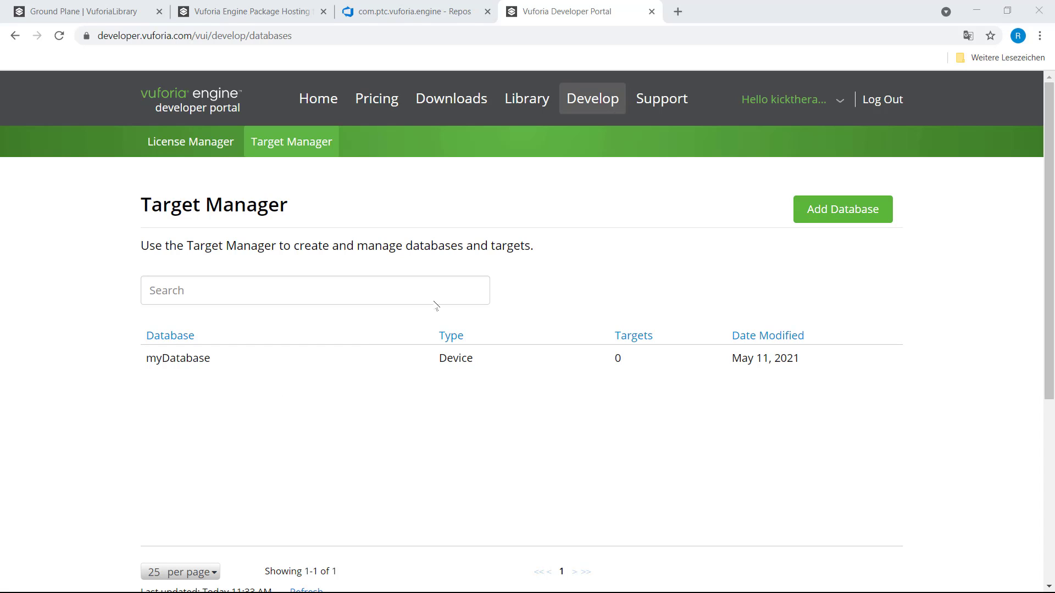
{"action": "left_click", "coordinate": [818, 220]}
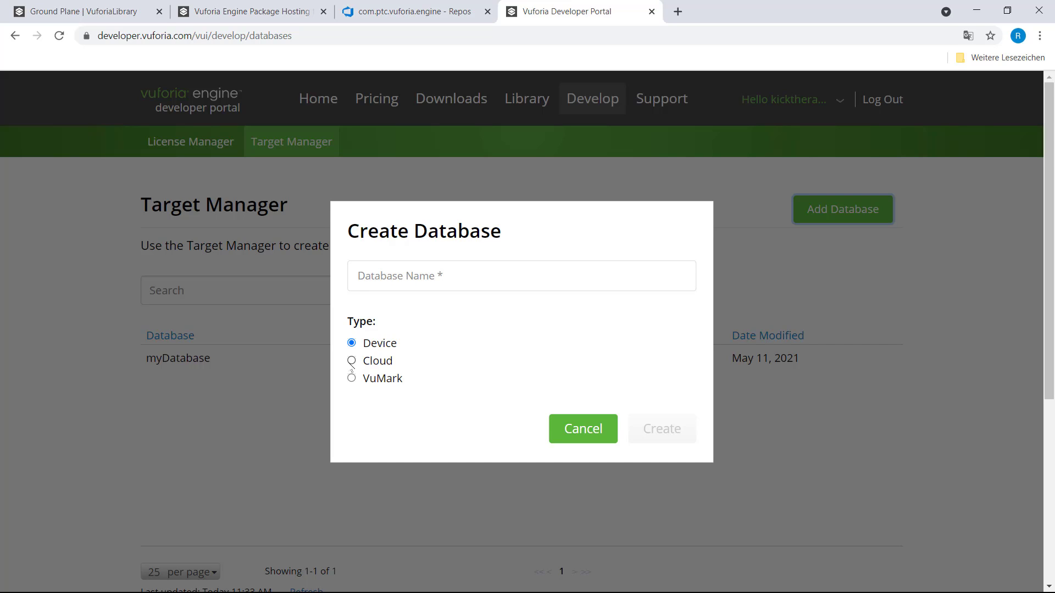
{"action": "left_click", "coordinate": [582, 440]}
{"action": "left_click", "coordinate": [592, 434]}
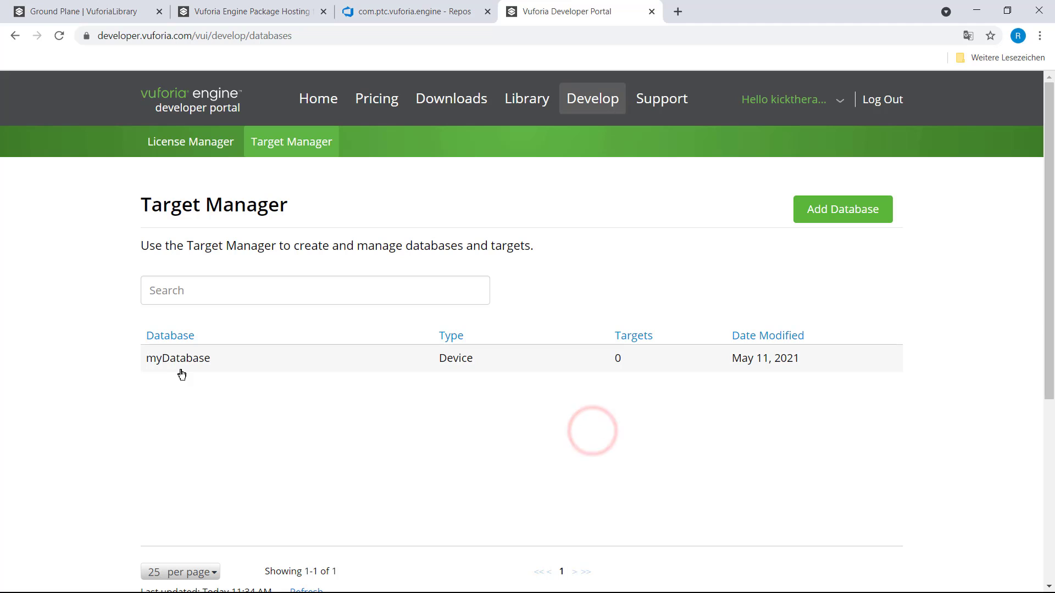
{"action": "left_click", "coordinate": [181, 361]}
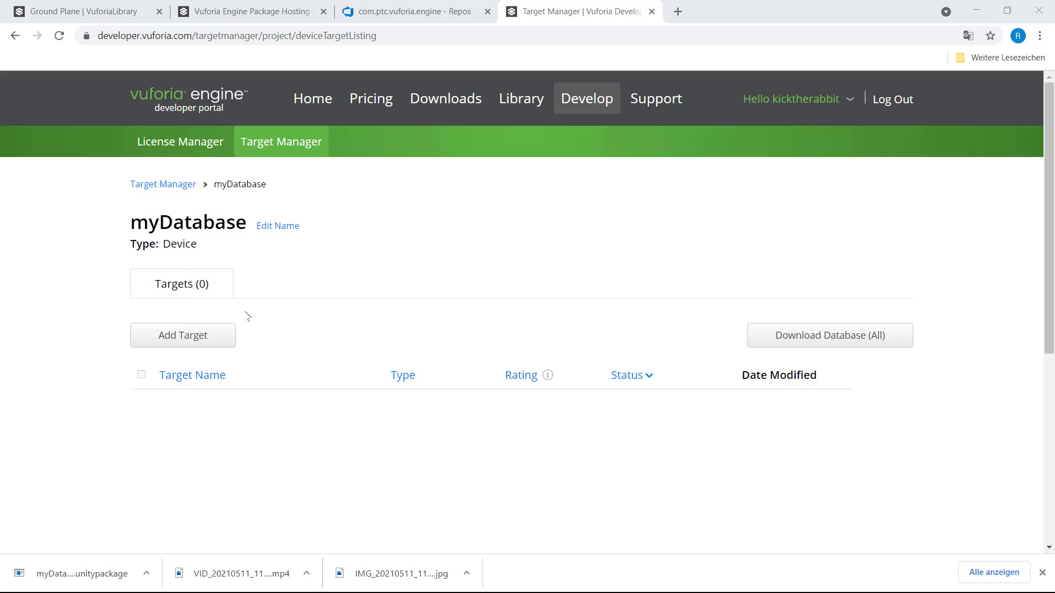
{"action": "left_click", "coordinate": [976, 10]}
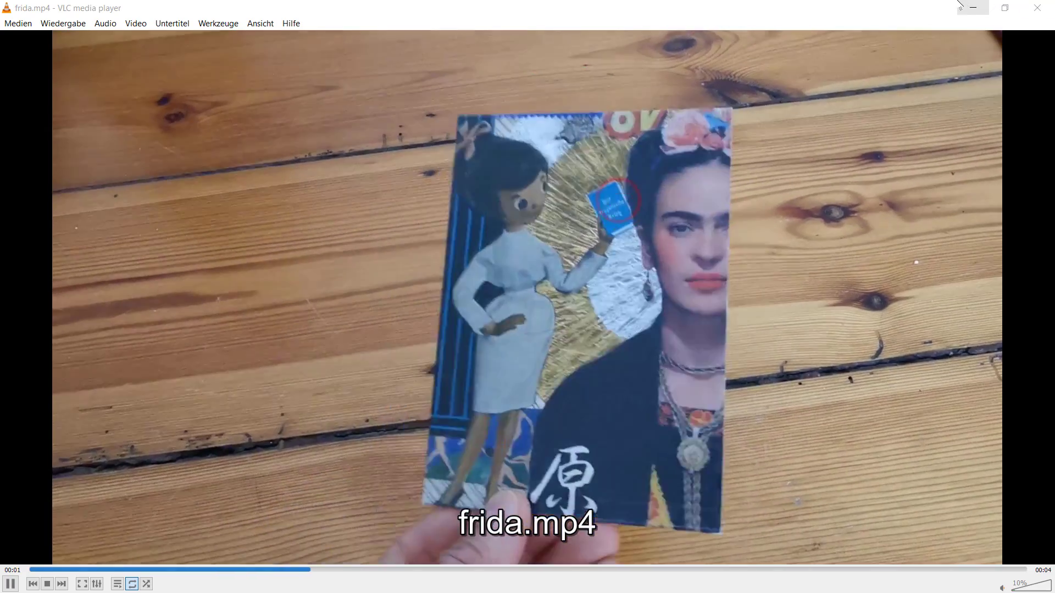
{"action": "left_click", "coordinate": [977, 7]}
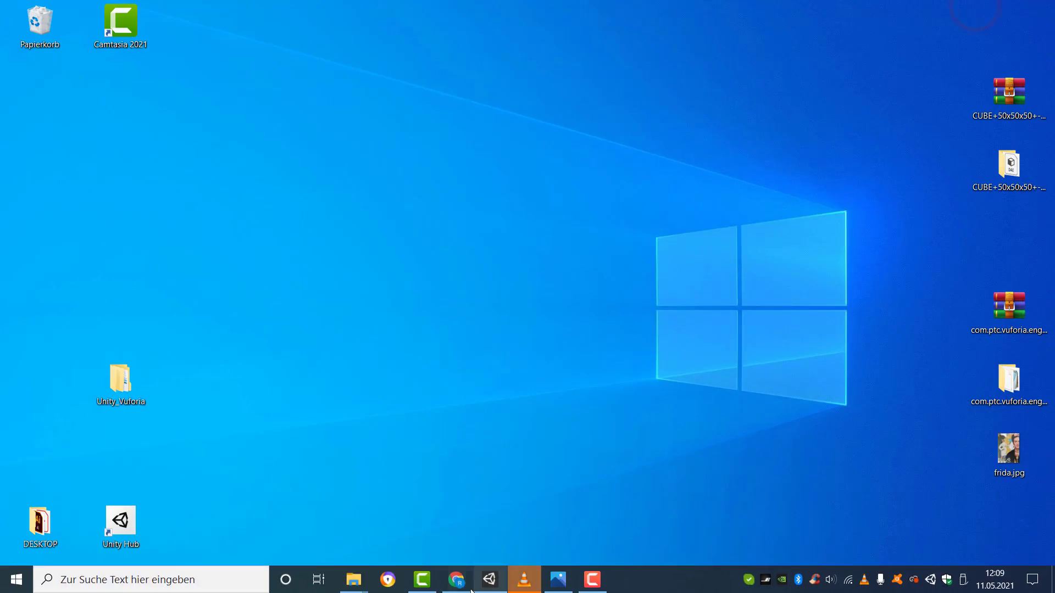
{"action": "left_click", "coordinate": [459, 583]}
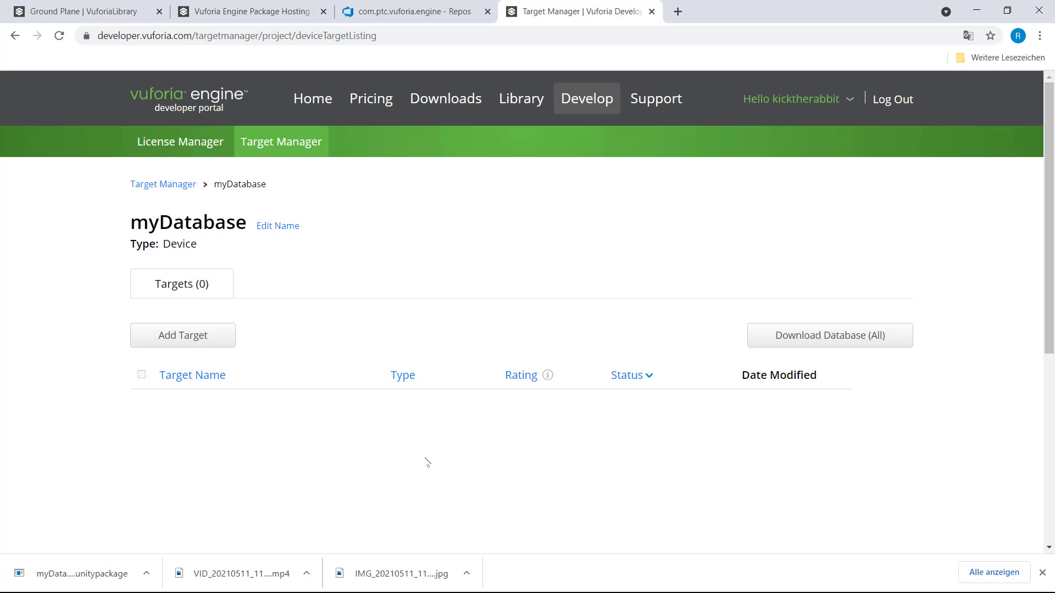
Add a Single Image target from frida.jpg with width 1, named frida, to myDatabase.
{"action": "left_click", "coordinate": [173, 341]}
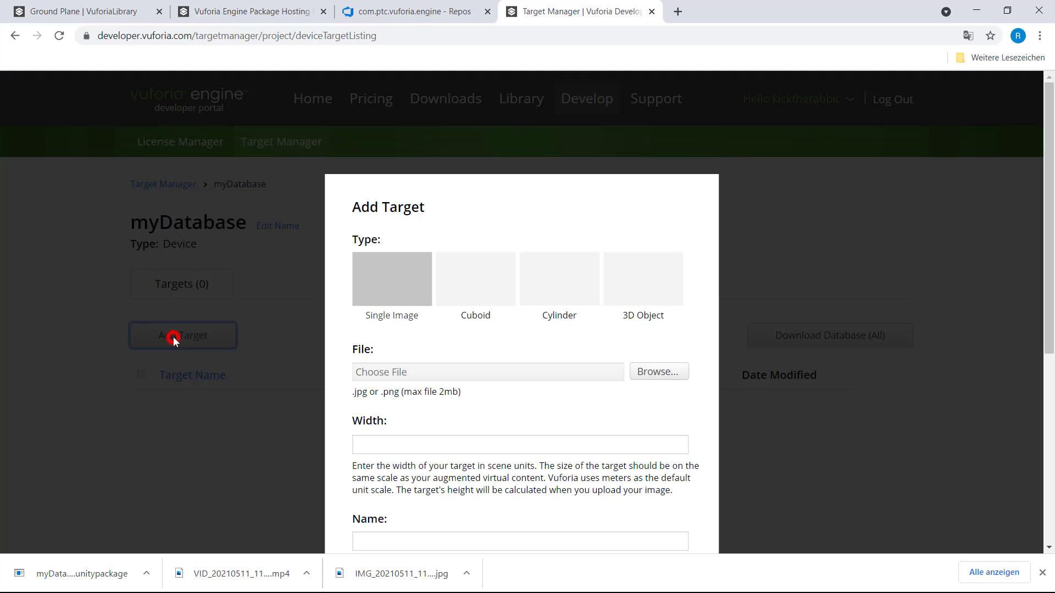
{"action": "left_click", "coordinate": [385, 281]}
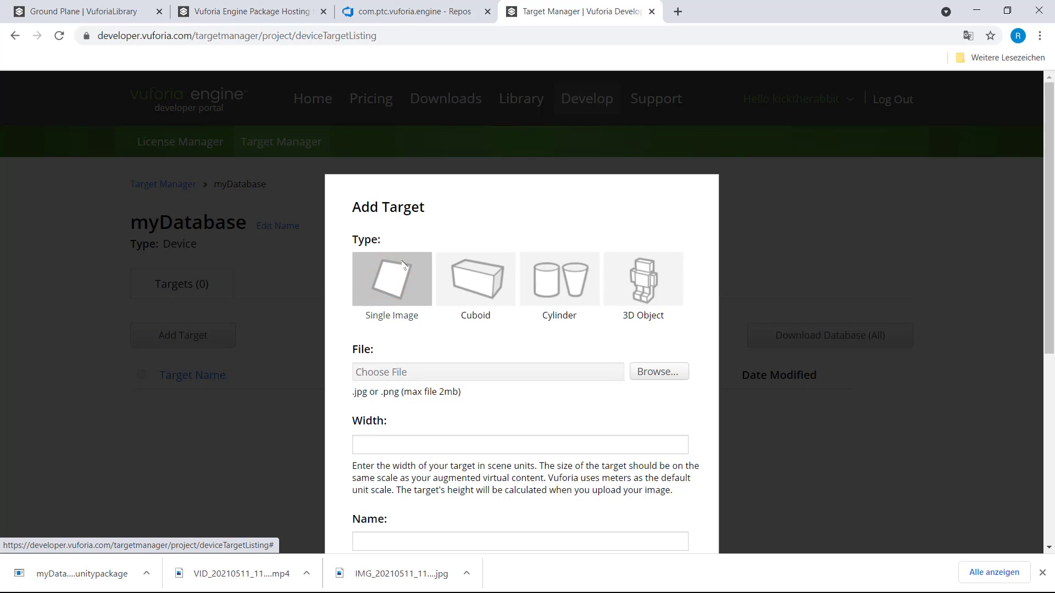
{"action": "left_click", "coordinate": [662, 374]}
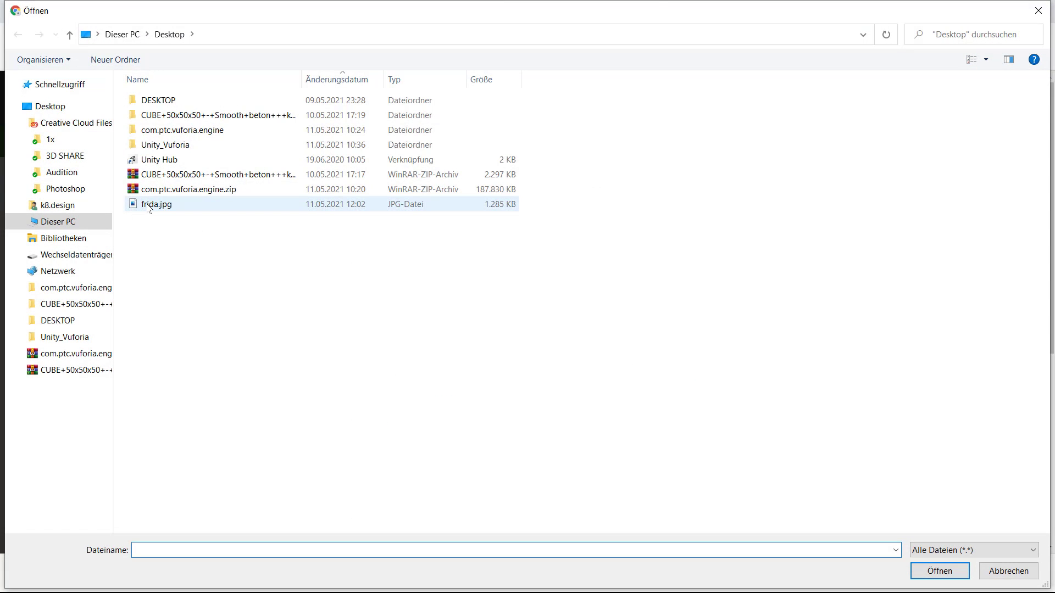
{"action": "left_click", "coordinate": [150, 205]}
{"action": "double_click", "coordinate": [149, 205]}
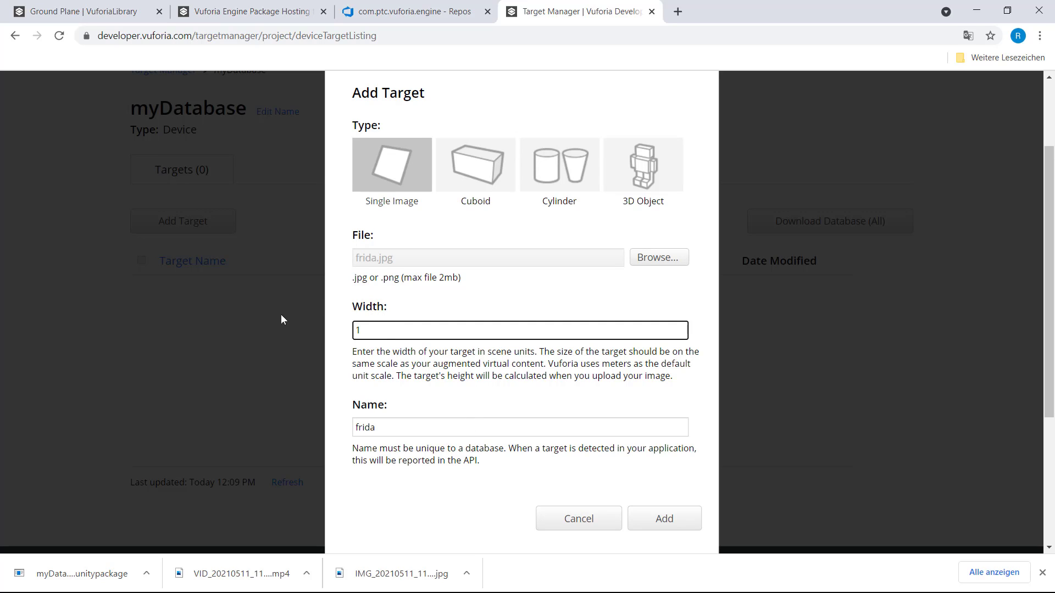
{"action": "left_click", "coordinate": [675, 525]}
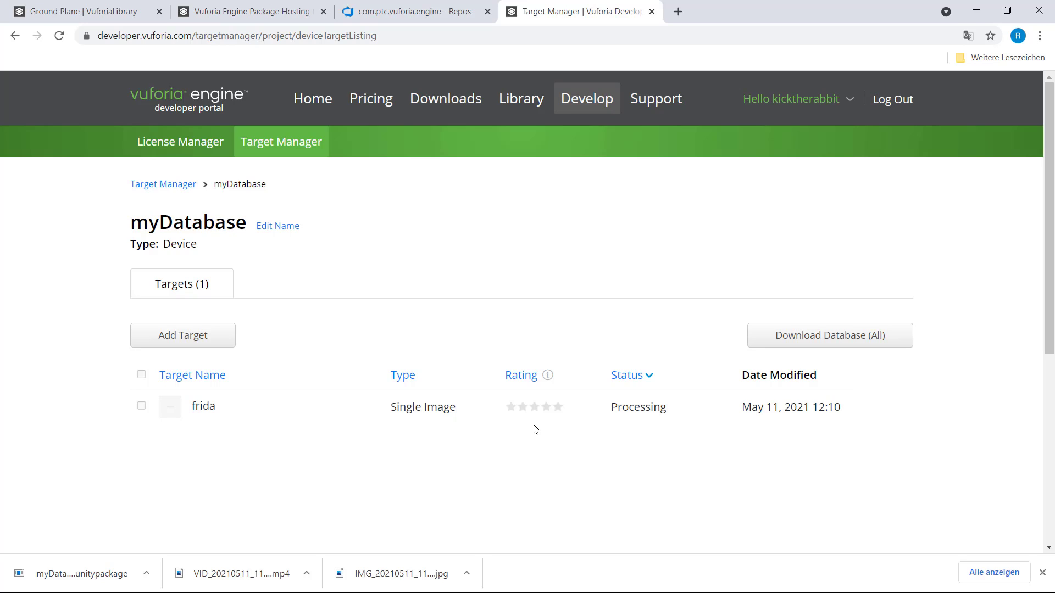
Refresh myDatabase until the frida target shows Active with a four-star rating.
{"action": "left_click", "coordinate": [602, 202]}
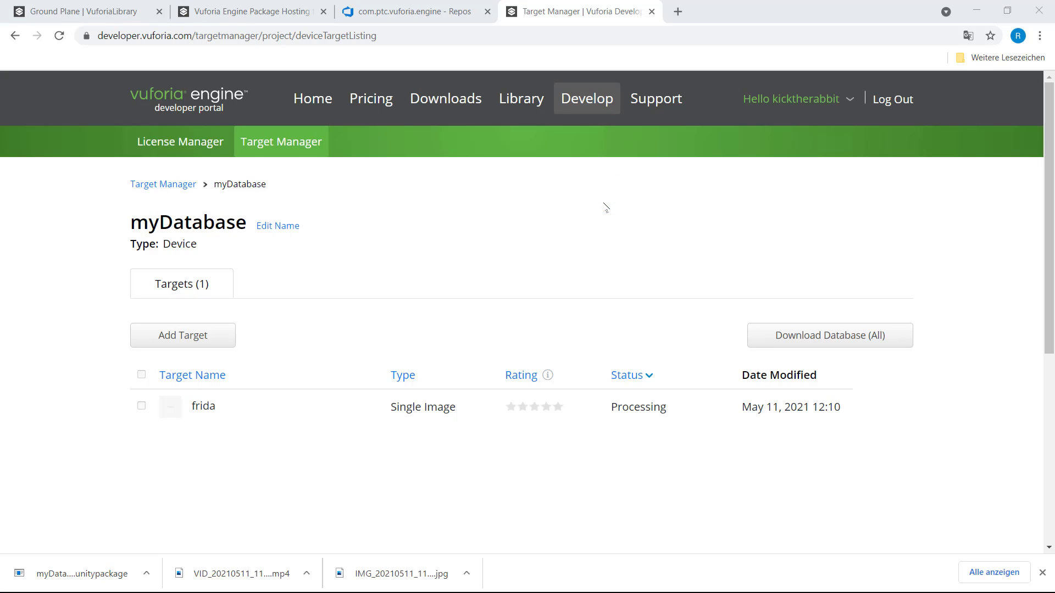
{"action": "left_click", "coordinate": [604, 203]}
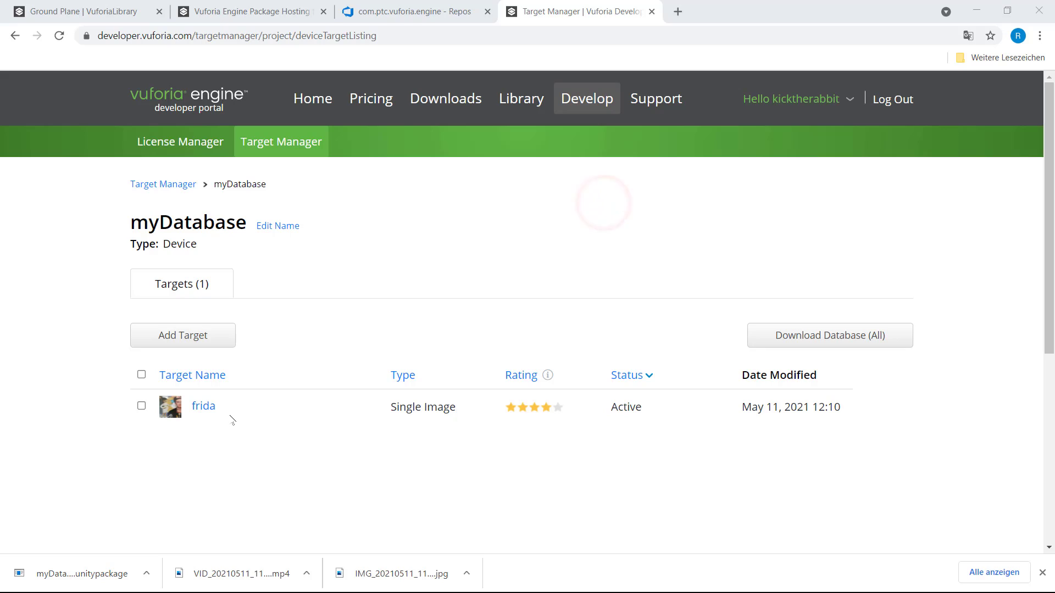
{"action": "left_click", "coordinate": [203, 408]}
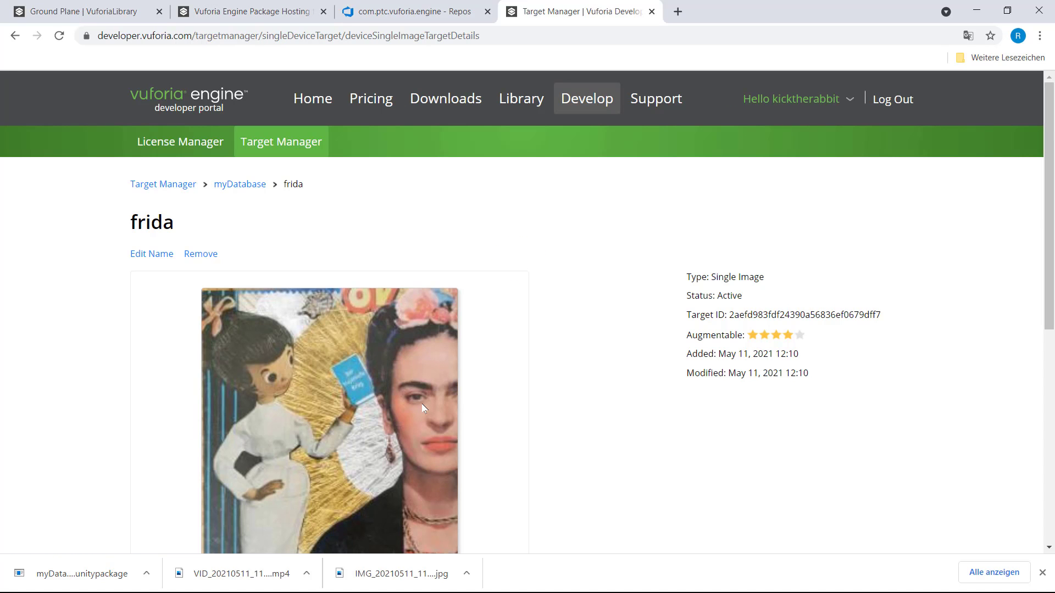
{"action": "scroll", "coordinate": [422, 407], "scroll_direction": "down", "scroll_amount": 1}
{"action": "scroll", "coordinate": [422, 407], "scroll_direction": "down", "scroll_amount": 1}
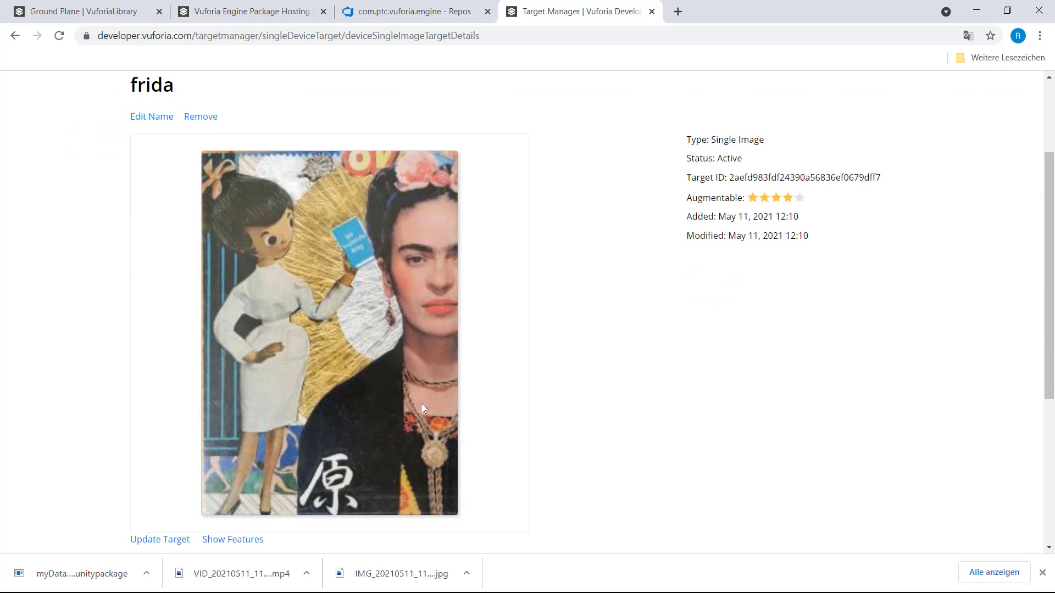
{"action": "scroll", "coordinate": [423, 407], "scroll_direction": "down", "scroll_amount": 1}
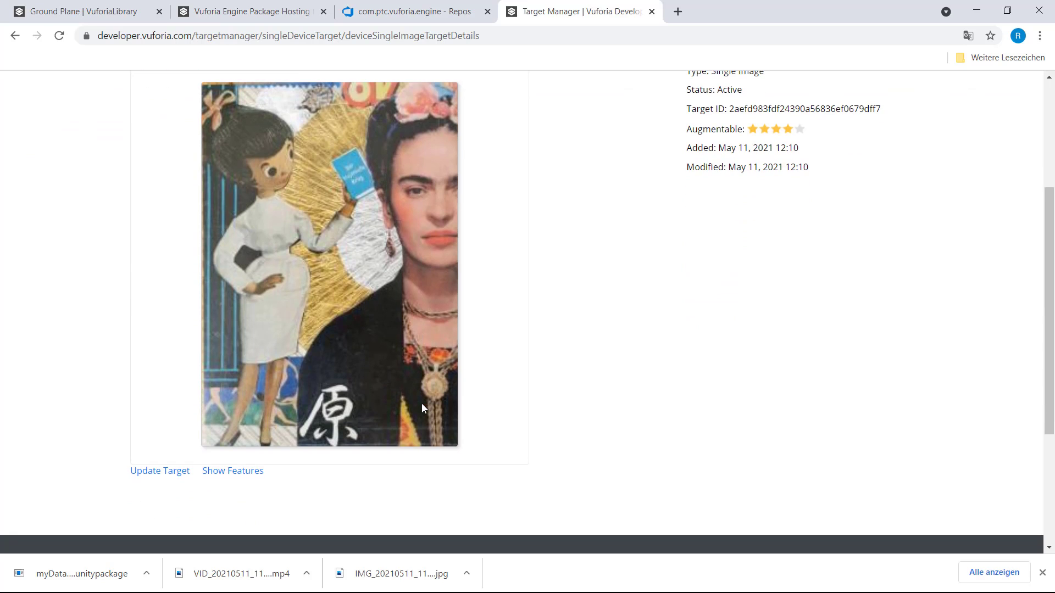
{"action": "left_click", "coordinate": [232, 471]}
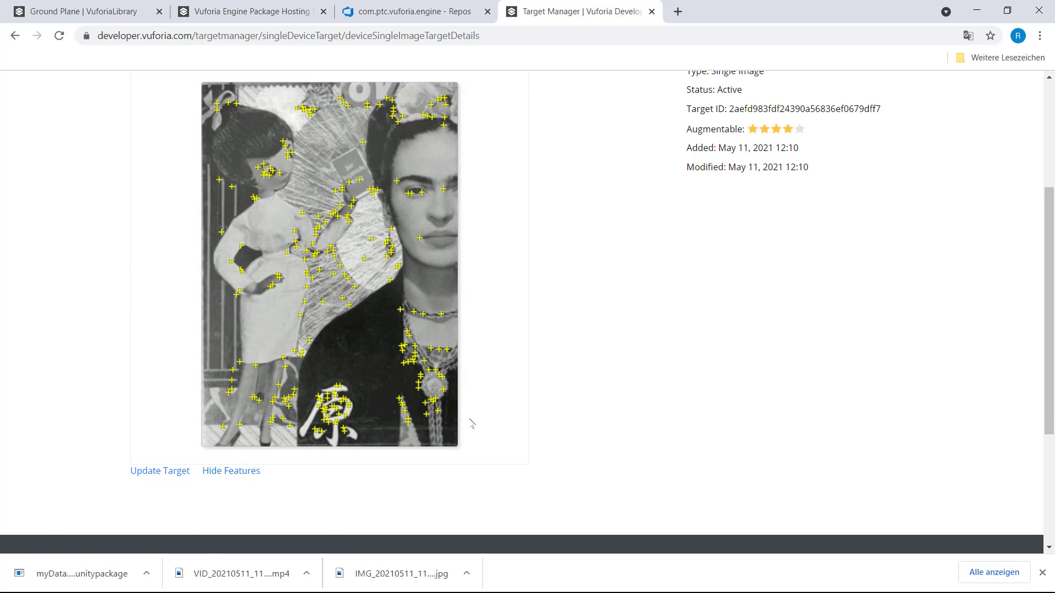
{"action": "scroll", "coordinate": [471, 424], "scroll_direction": "up", "scroll_amount": 1}
{"action": "scroll", "coordinate": [471, 424], "scroll_direction": "up", "scroll_amount": 1}
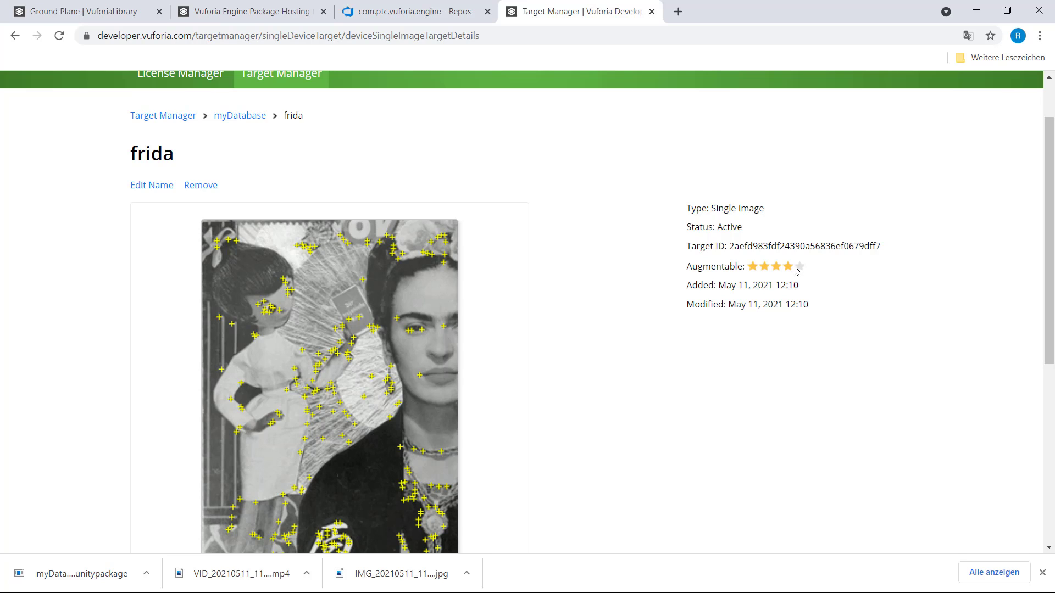
{"action": "key", "text": "alt+Left"}
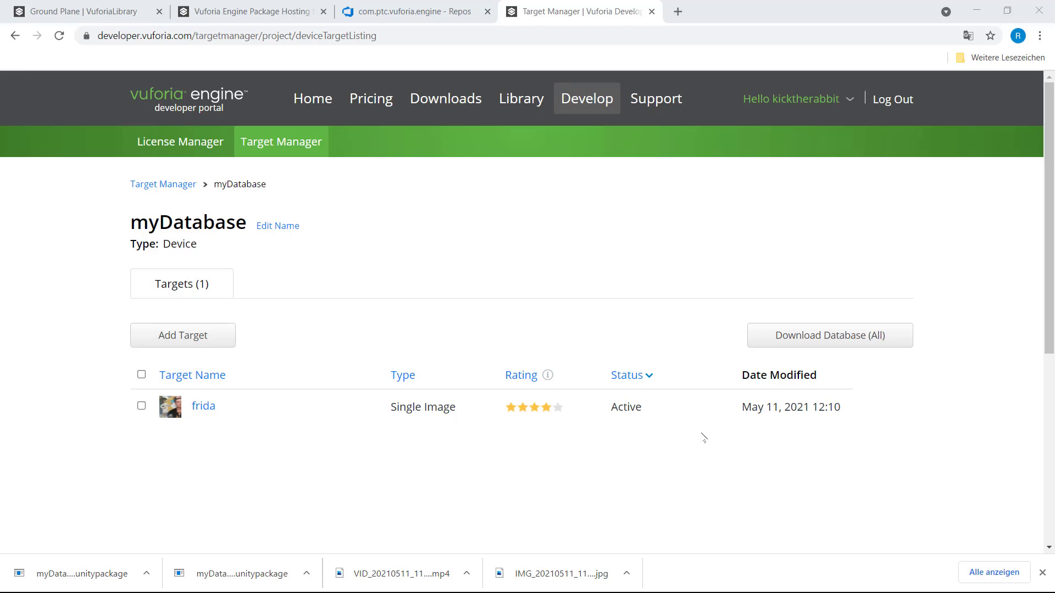
Download all of myDatabase as a Unity Editor package to the desktop.
{"action": "left_click", "coordinate": [822, 346]}
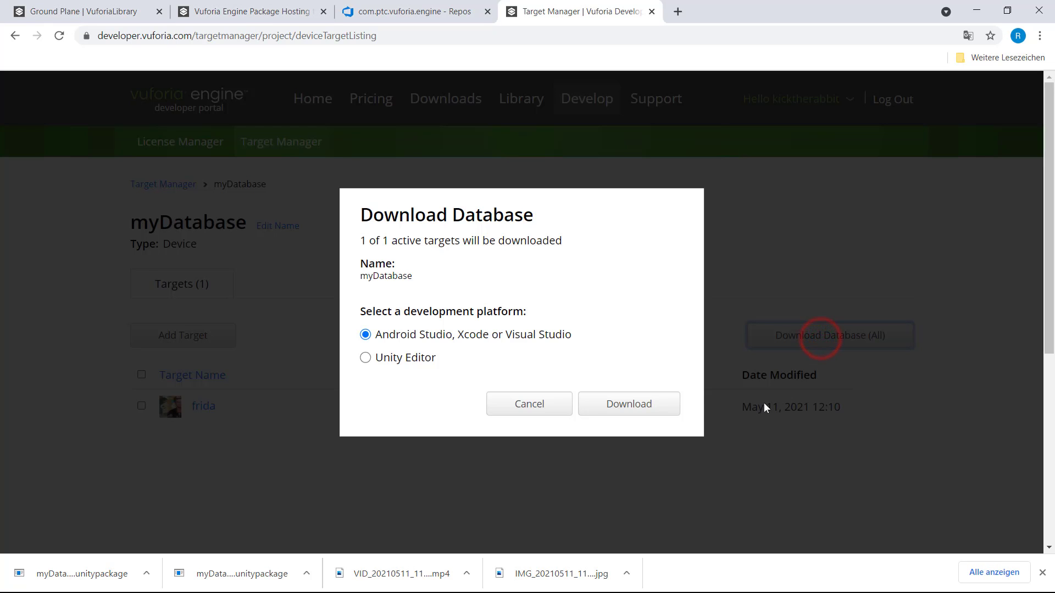
{"action": "left_click", "coordinate": [364, 359]}
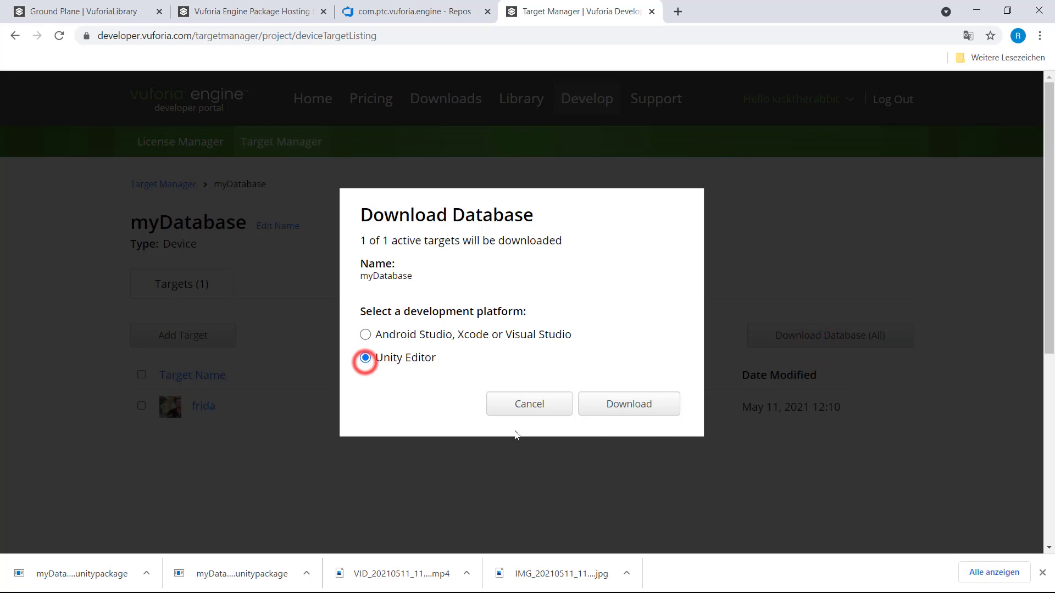
{"action": "left_click", "coordinate": [626, 404]}
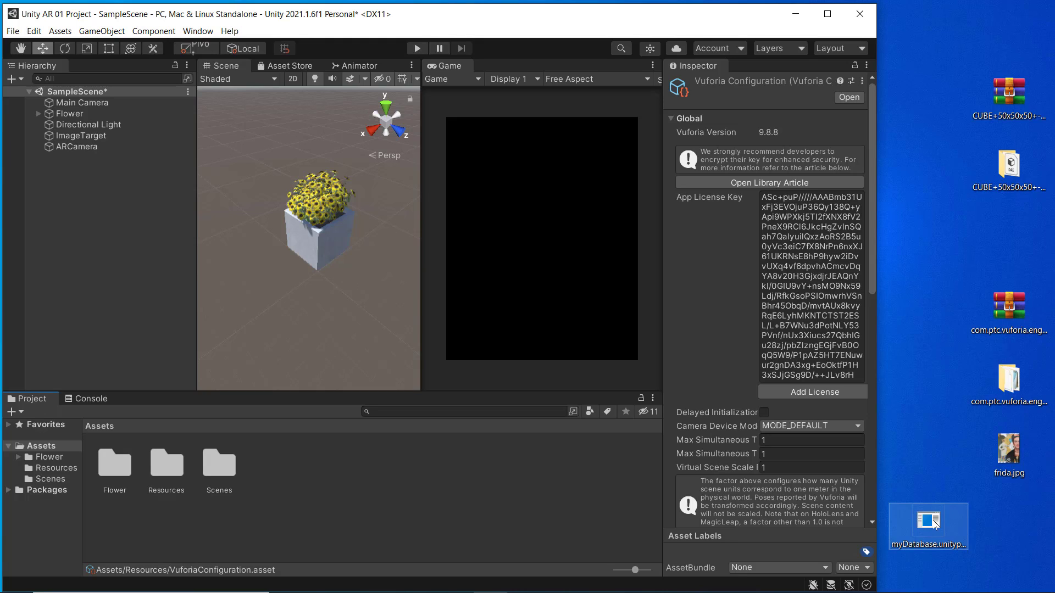
Import myDatabase.unitypackage (frida_scaled.jpg, myDatabase.dat, myDatabase.xml) into the Unity project Assets.
{"action": "left_click_drag", "start_coordinate": [933, 522], "coordinate": [328, 484]}
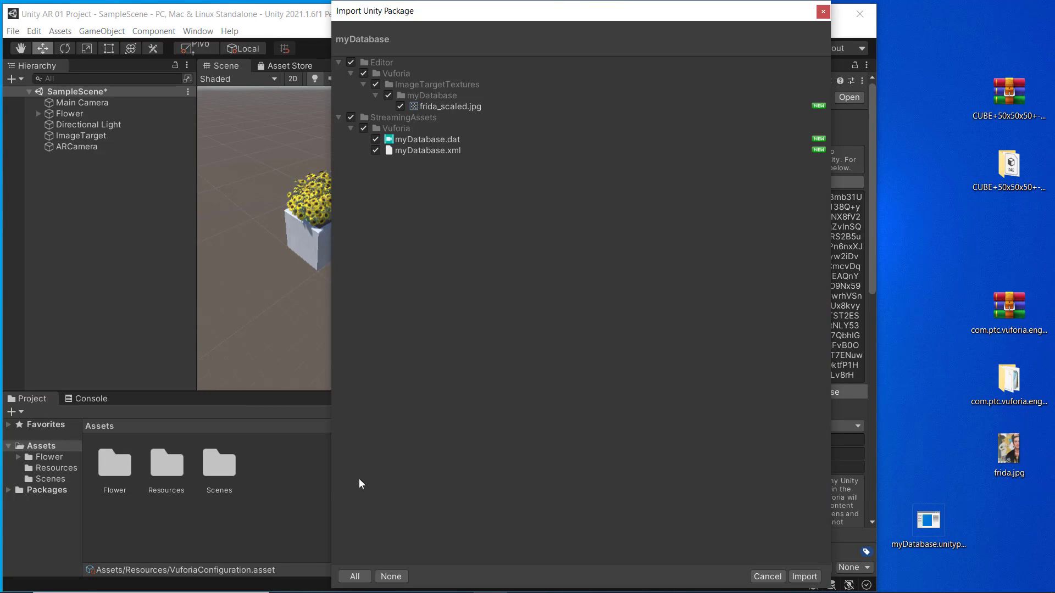
{"action": "left_click_drag", "start_coordinate": [455, 13], "coordinate": [557, 20]}
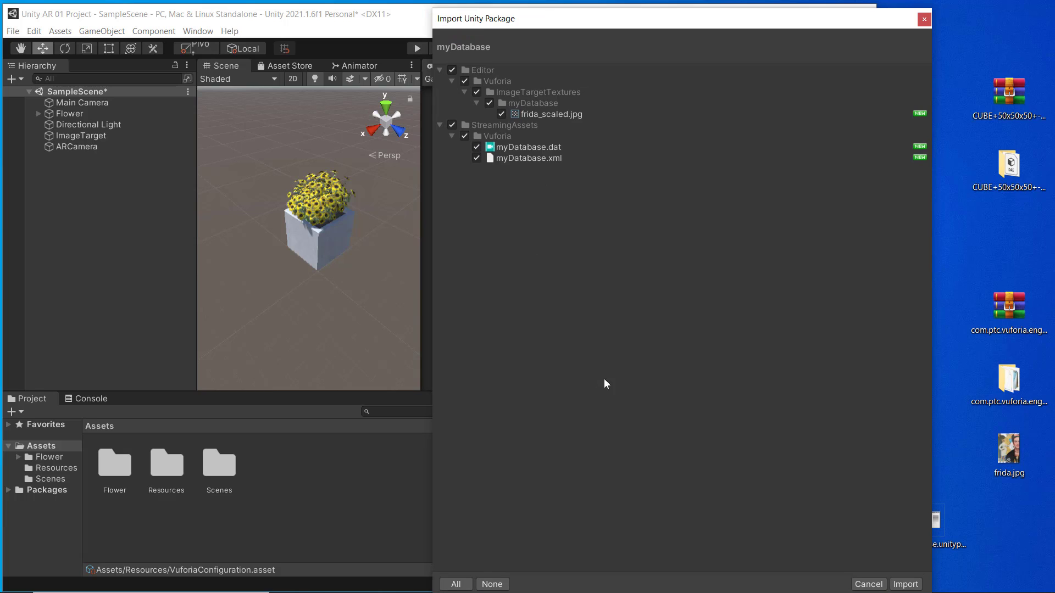
{"action": "left_click", "coordinate": [906, 585]}
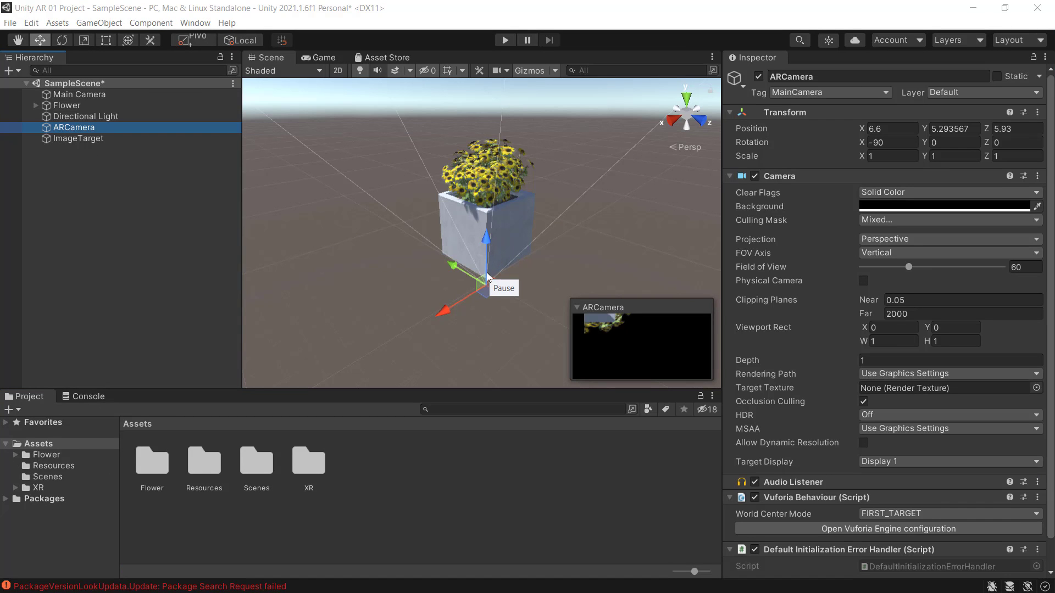
{"action": "left_click", "coordinate": [374, 273]}
{"action": "left_click", "coordinate": [13, 23]}
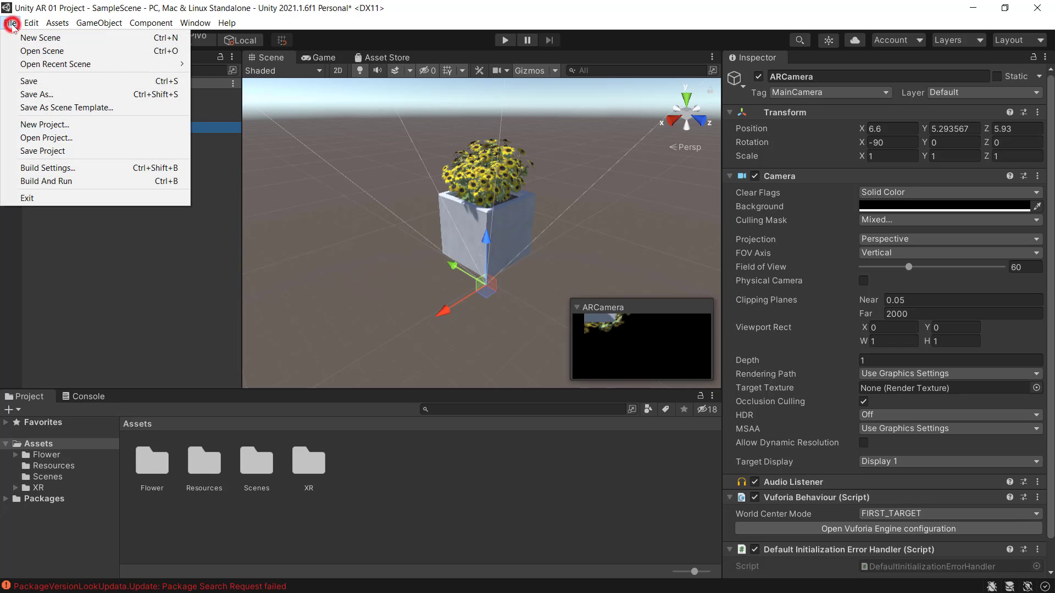
{"action": "left_click", "coordinate": [19, 82]}
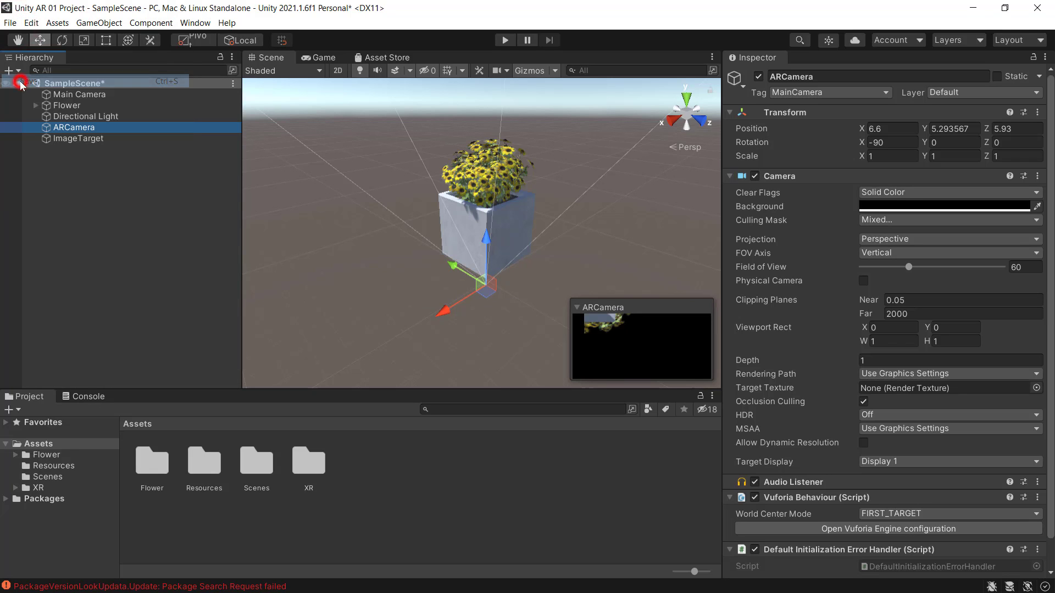
{"action": "left_click", "coordinate": [10, 24]}
{"action": "left_click", "coordinate": [42, 152]}
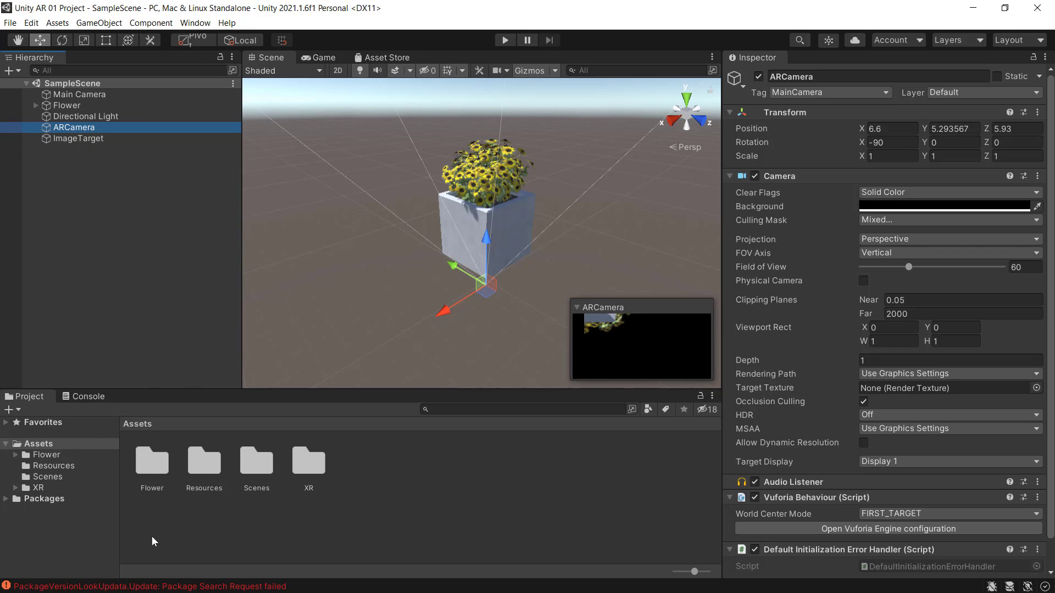
{"action": "left_click", "coordinate": [79, 397]}
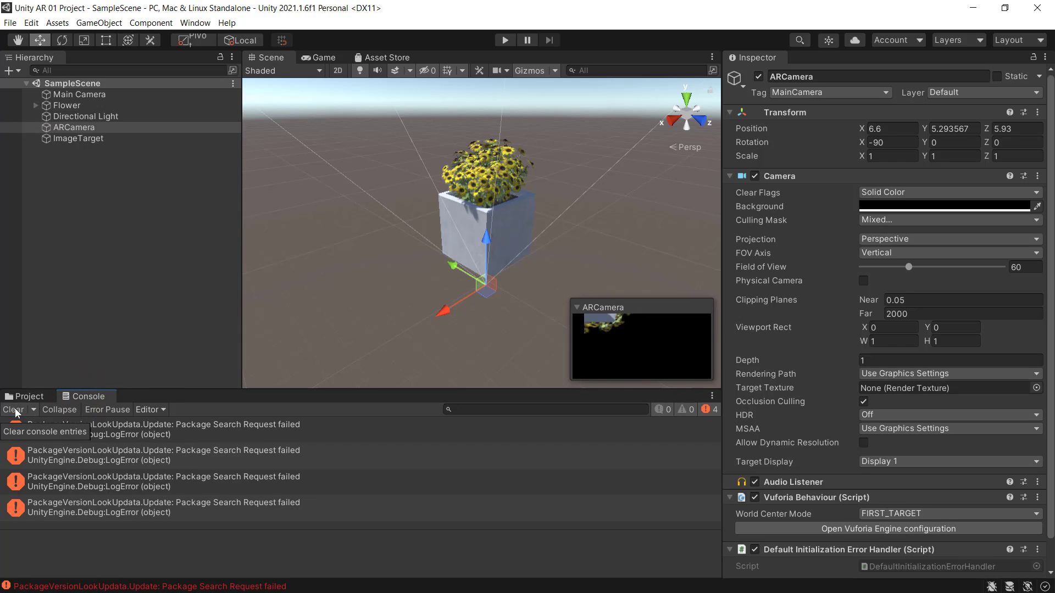
{"action": "left_click", "coordinate": [14, 411]}
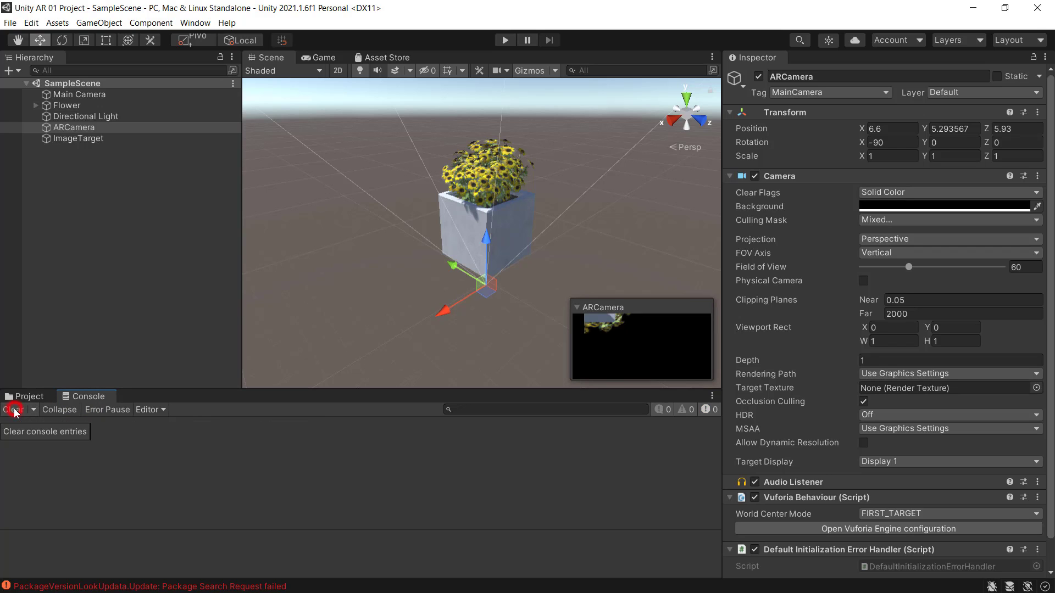
{"action": "left_click", "coordinate": [27, 398]}
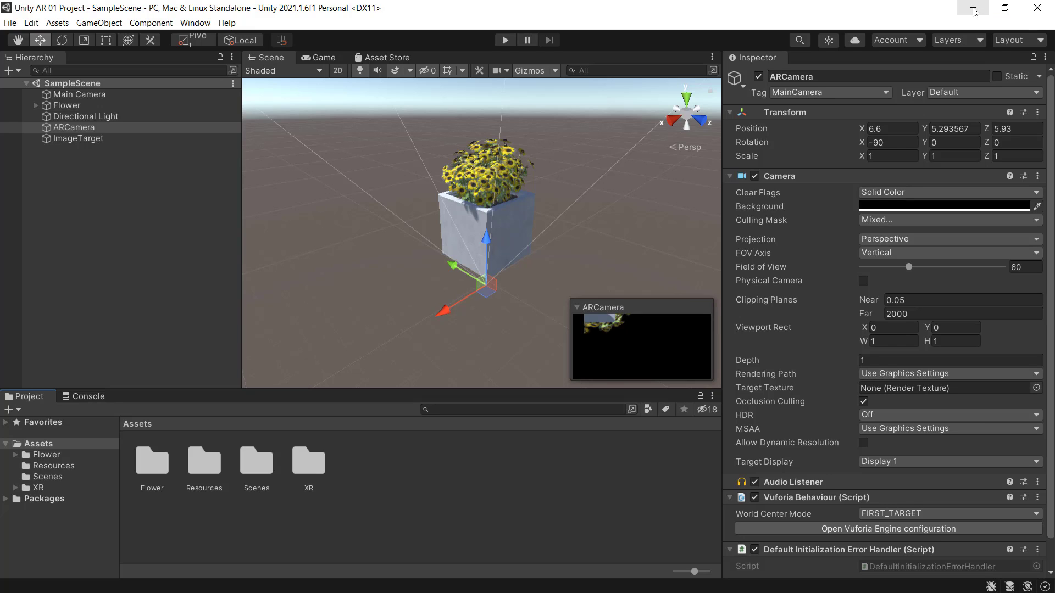
Minimize the editor, launch Unity Hub and review the installed editor versions.
{"action": "left_click", "coordinate": [973, 10]}
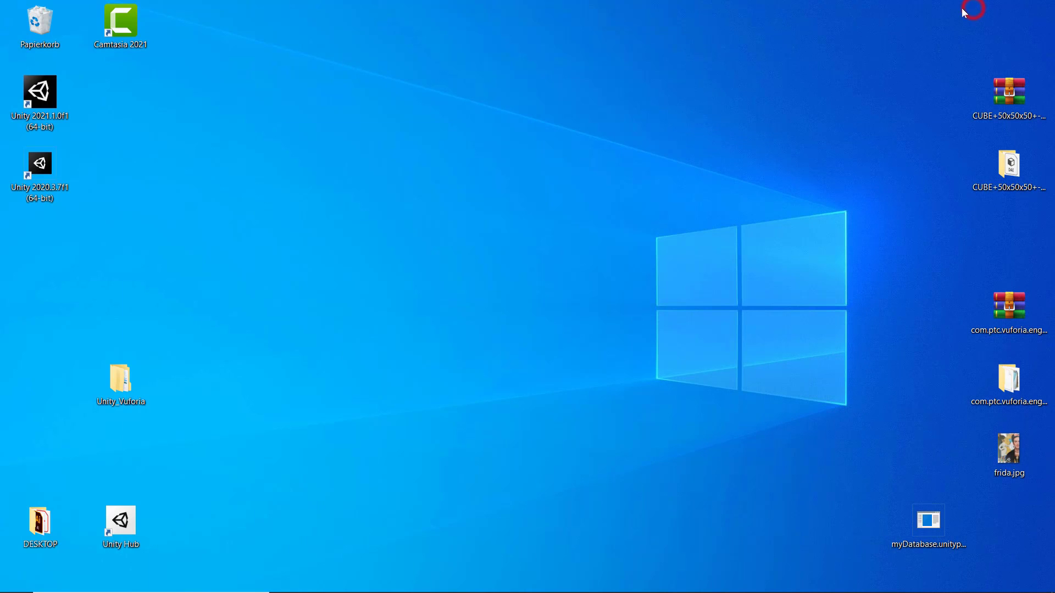
{"action": "double_click", "coordinate": [131, 530]}
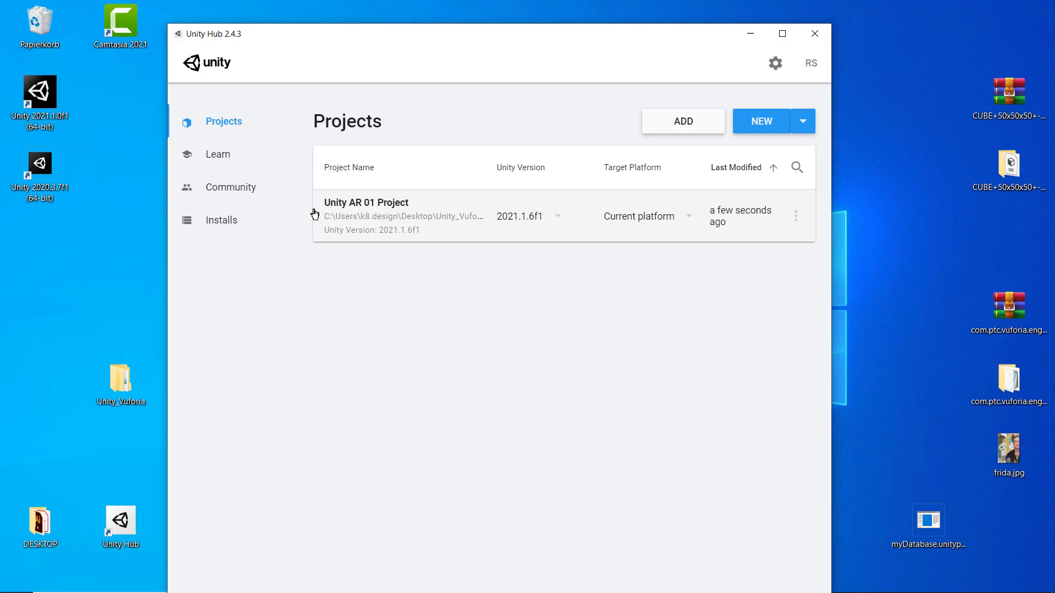
{"action": "left_click", "coordinate": [204, 223]}
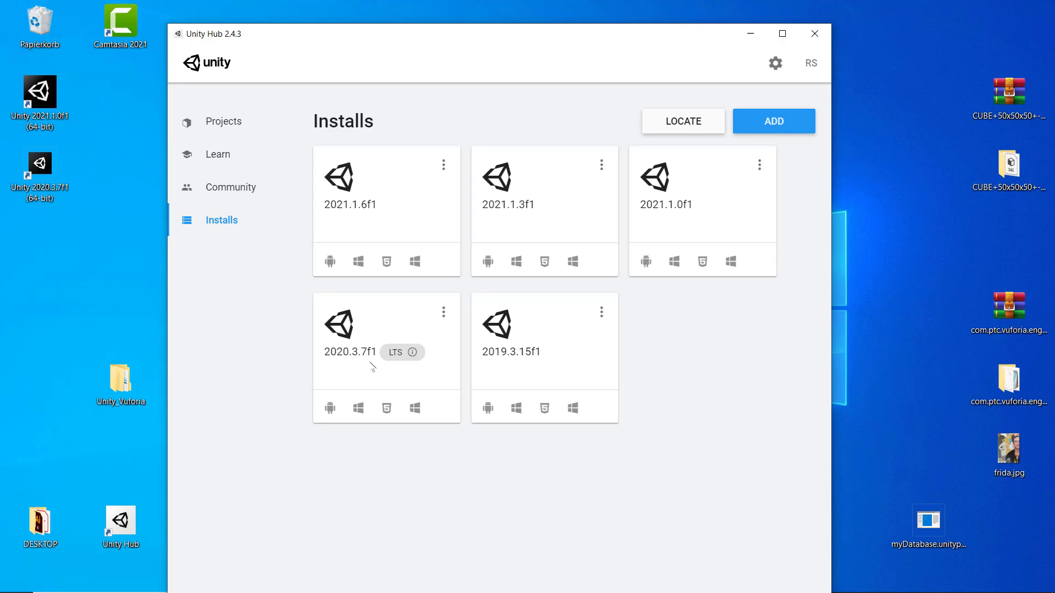
{"action": "mouse_move", "coordinate": [378, 356]}
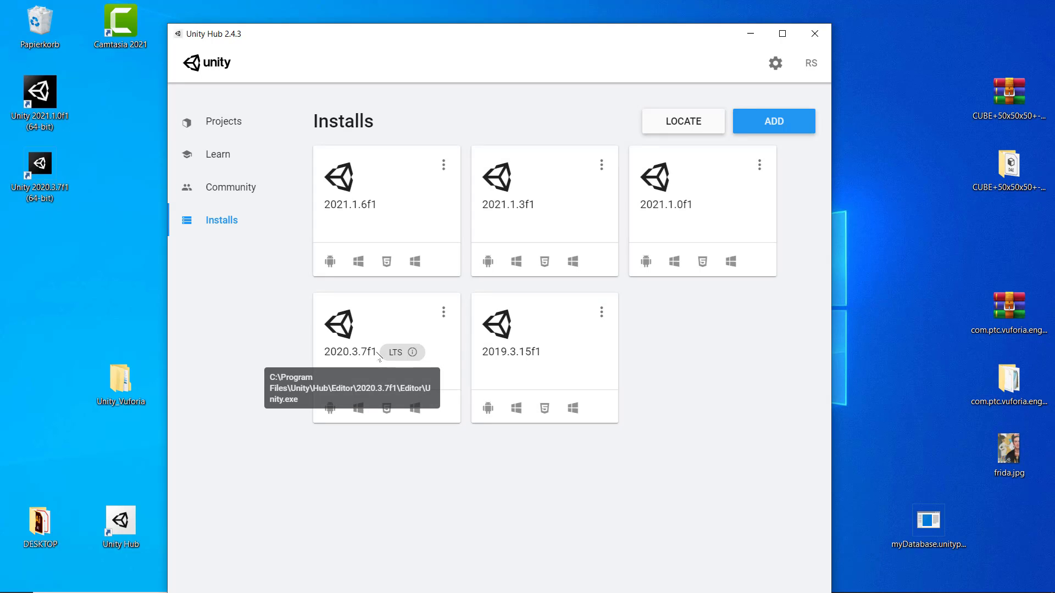
{"action": "left_click", "coordinate": [228, 123]}
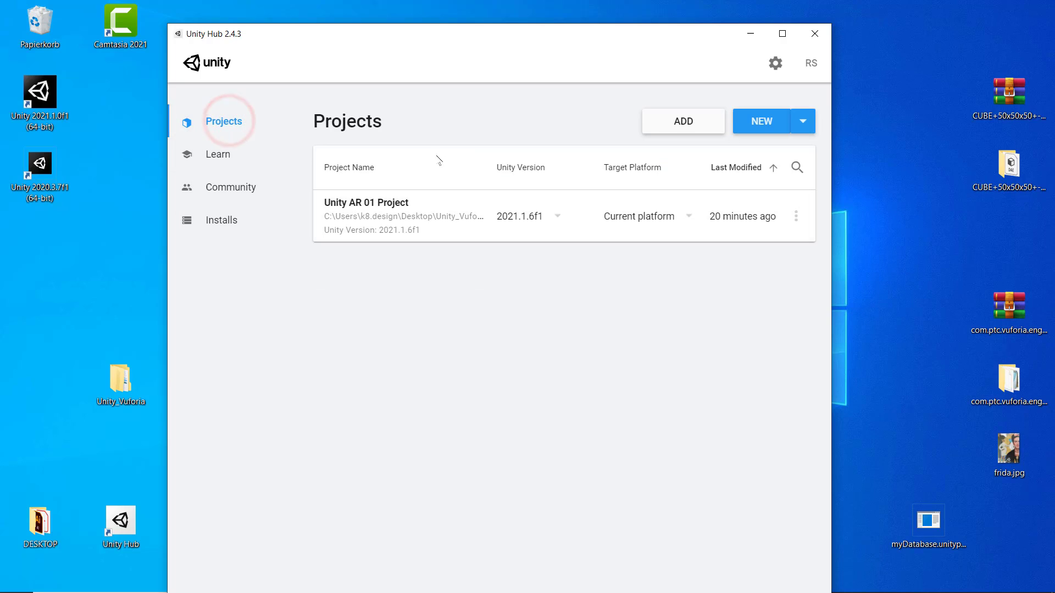
Switch Unity AR 01 Project to editor 2020.3.7f1 and confirm the downgrade to reopen it.
{"action": "left_click", "coordinate": [558, 217]}
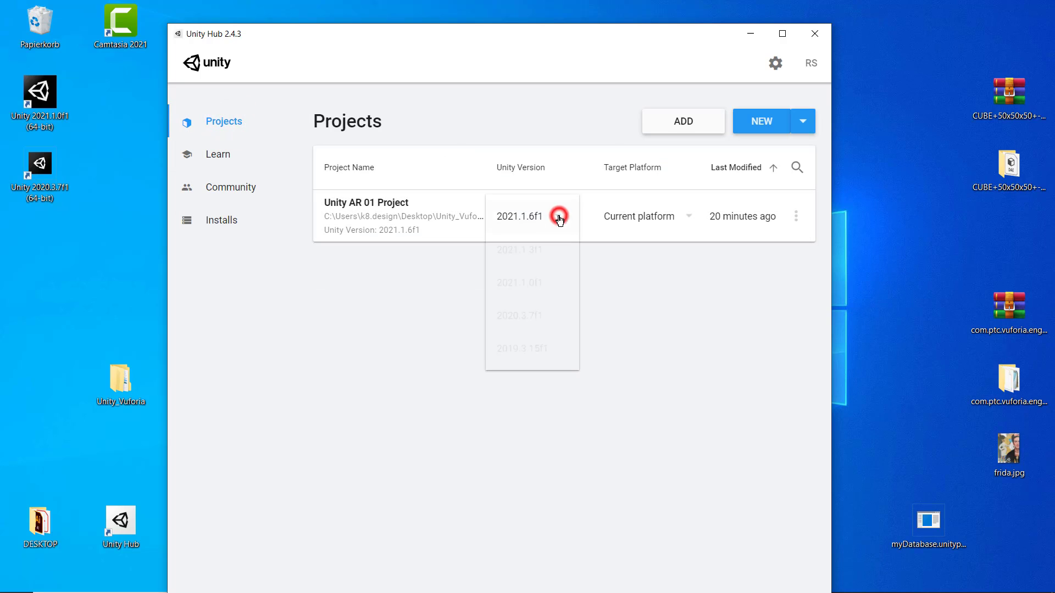
{"action": "left_click", "coordinate": [520, 317]}
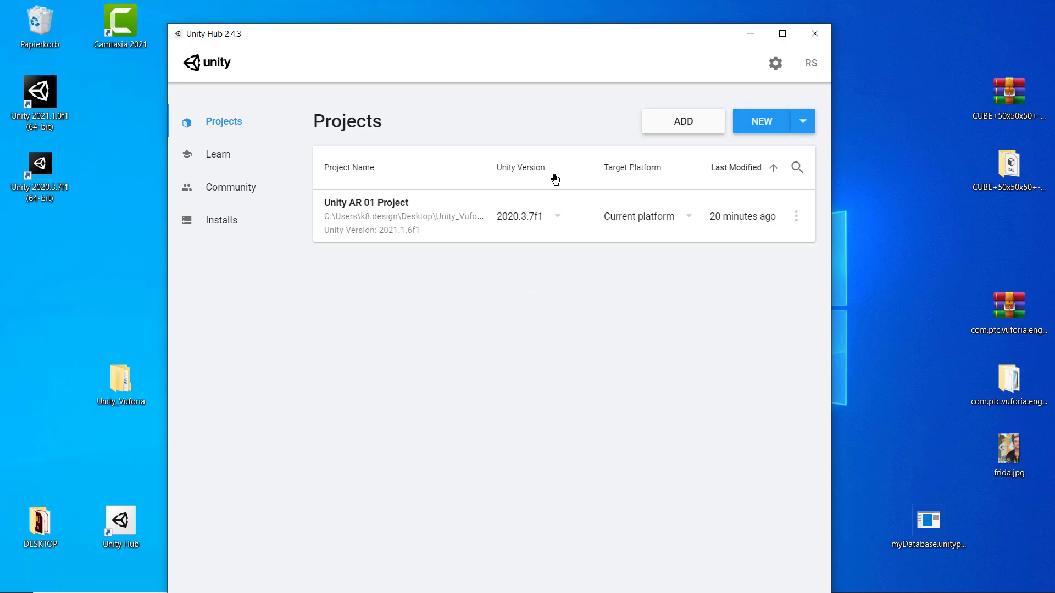
{"action": "left_click", "coordinate": [404, 208]}
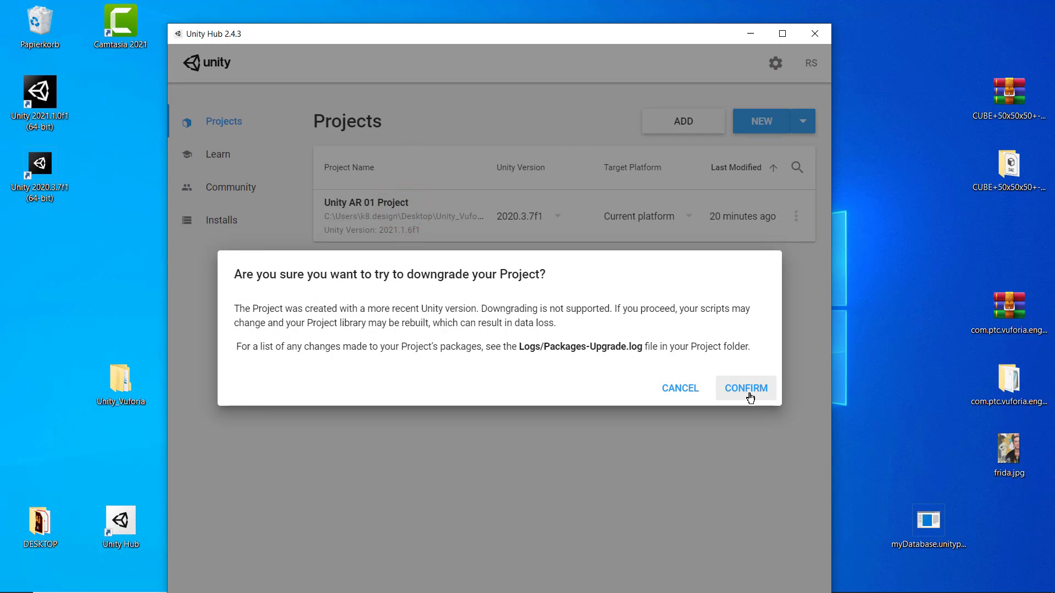
{"action": "left_click", "coordinate": [750, 396]}
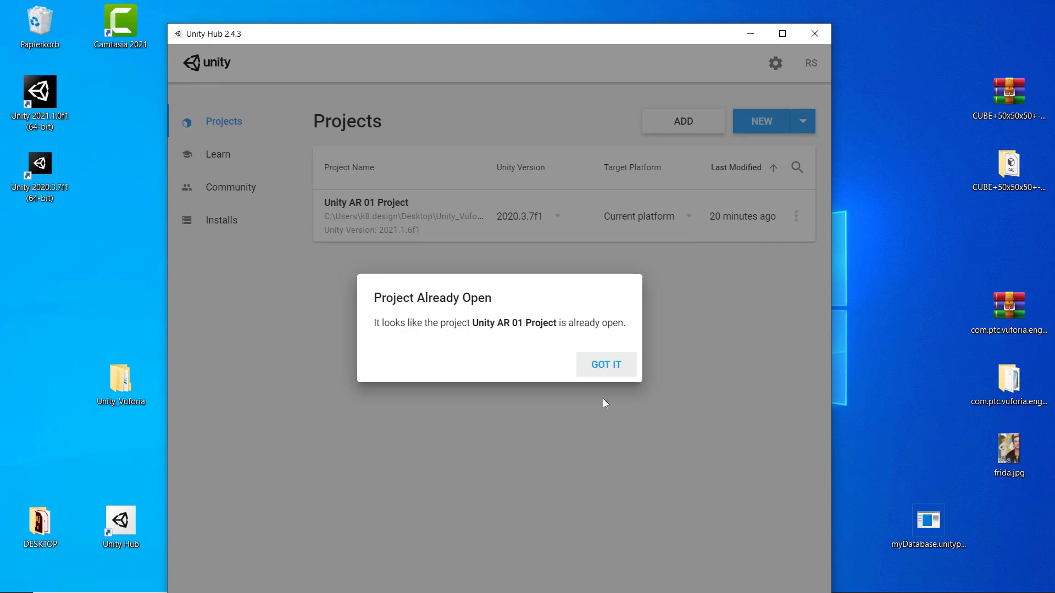
{"action": "left_click", "coordinate": [607, 365]}
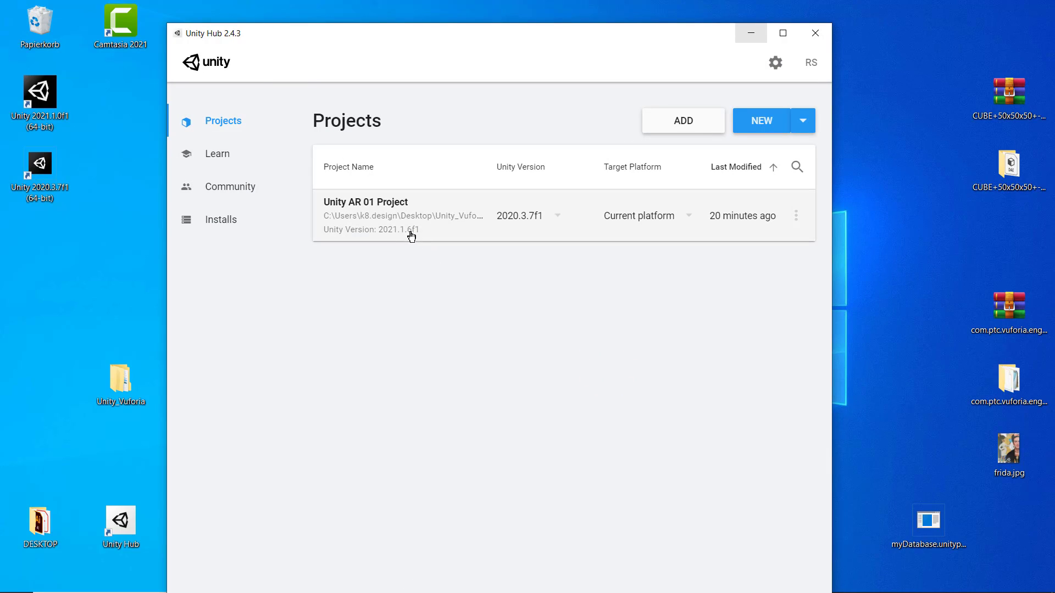
{"action": "left_click", "coordinate": [373, 203]}
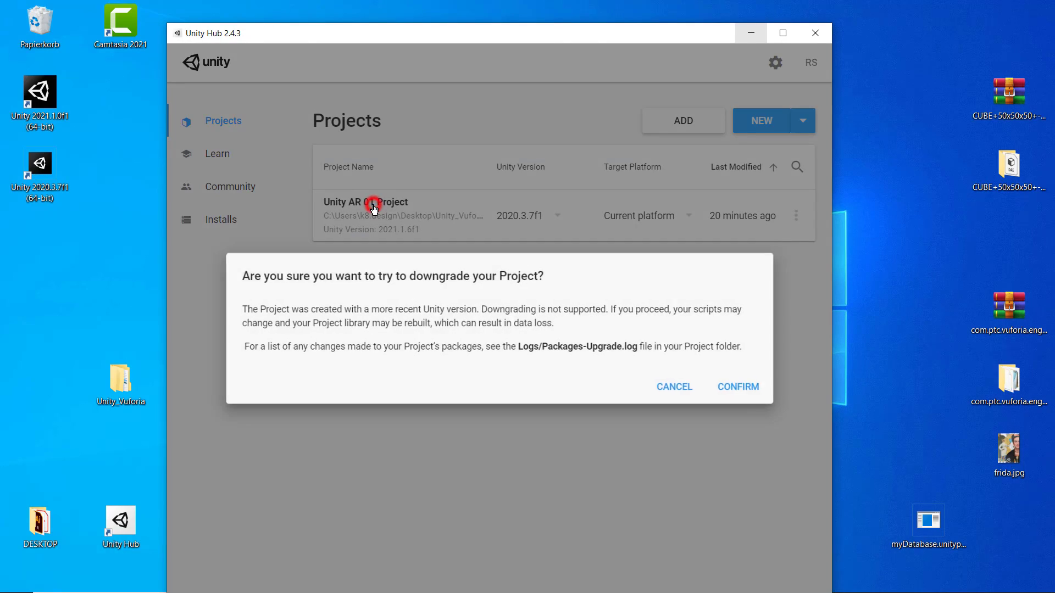
{"action": "left_click", "coordinate": [747, 388]}
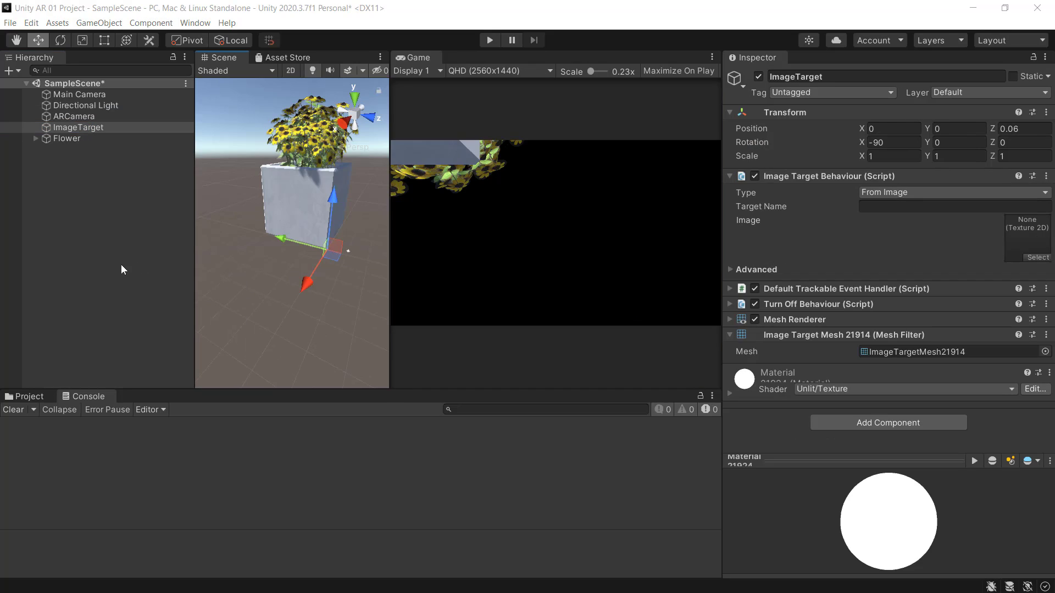
Inspect the Flower, ImageTarget, ARCamera and Directional Light objects in the Hierarchy.
{"action": "left_click", "coordinate": [422, 396]}
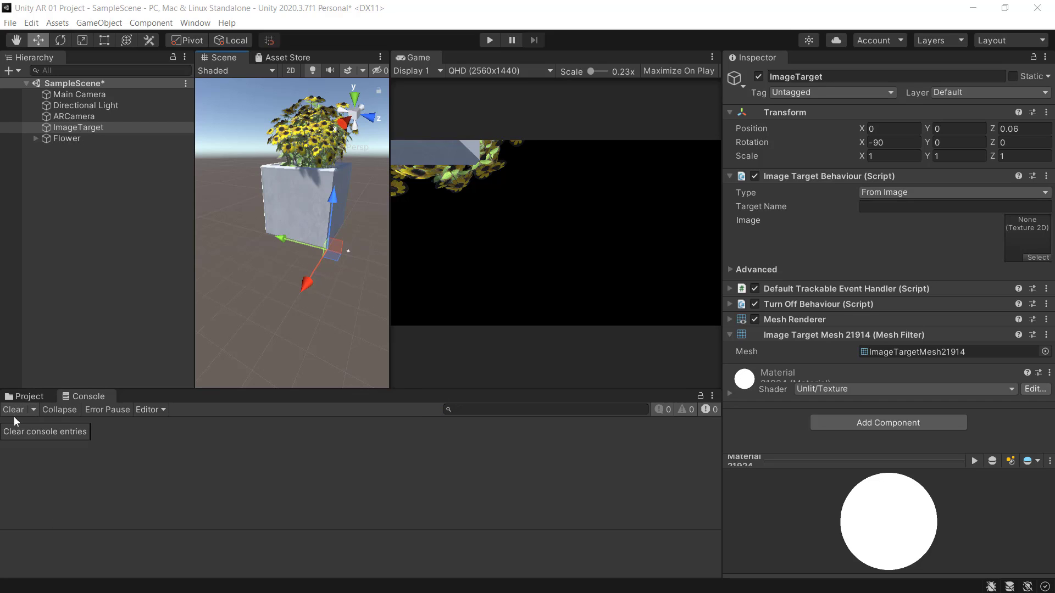
{"action": "left_click", "coordinate": [57, 139]}
{"action": "left_click", "coordinate": [54, 128]}
{"action": "left_click", "coordinate": [66, 115]}
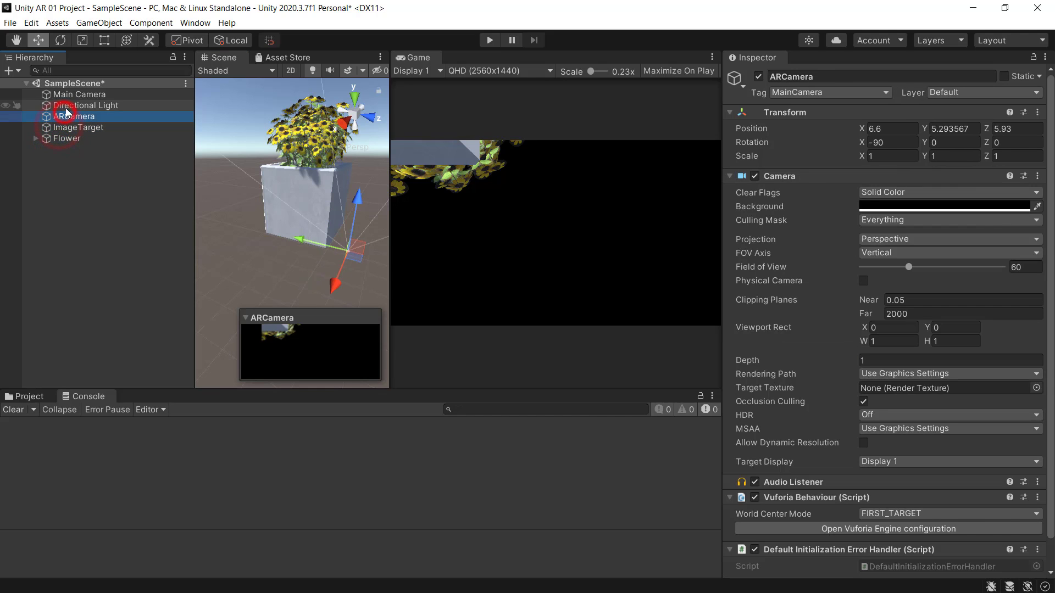
{"action": "left_click", "coordinate": [66, 105]}
{"action": "left_click", "coordinate": [66, 127]}
{"action": "left_click", "coordinate": [69, 117]}
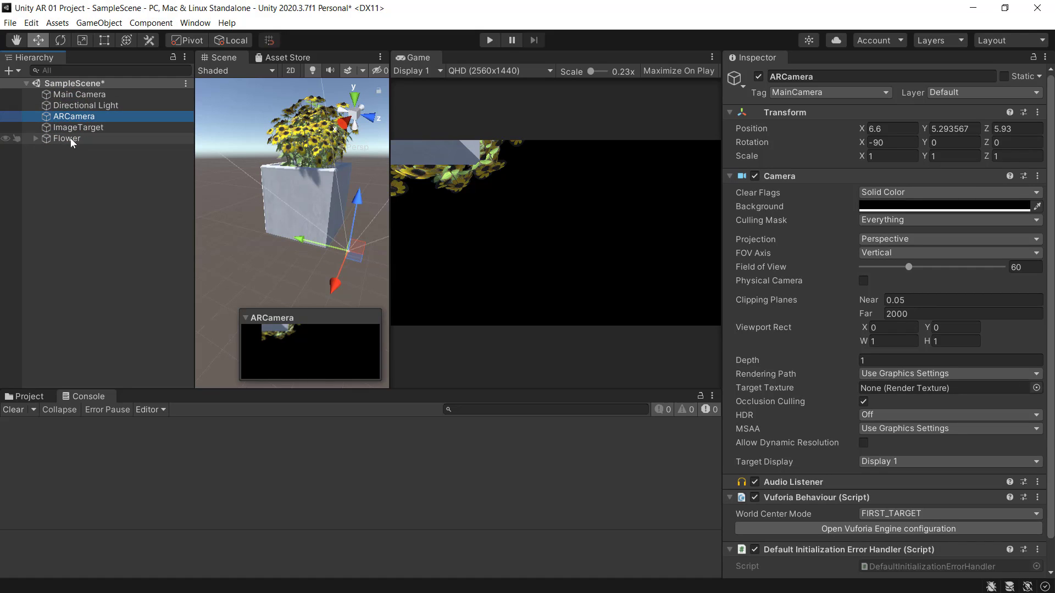
Save SampleScene and then save the whole project from the File menu.
{"action": "left_click", "coordinate": [10, 22]}
{"action": "left_click", "coordinate": [25, 82]}
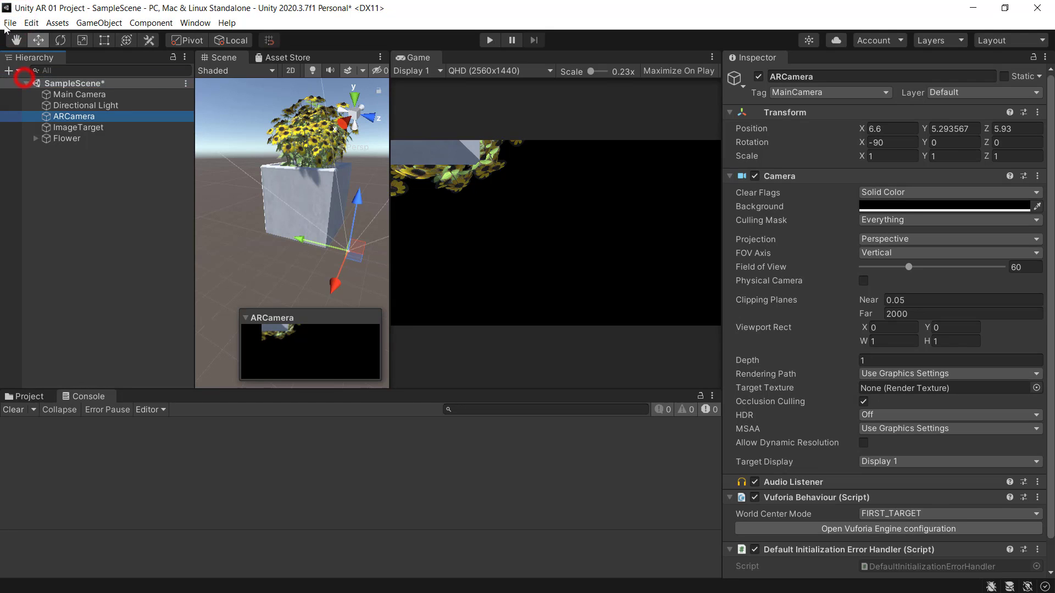
{"action": "left_click", "coordinate": [10, 22]}
{"action": "left_click", "coordinate": [27, 153]}
{"action": "left_click", "coordinate": [77, 127]}
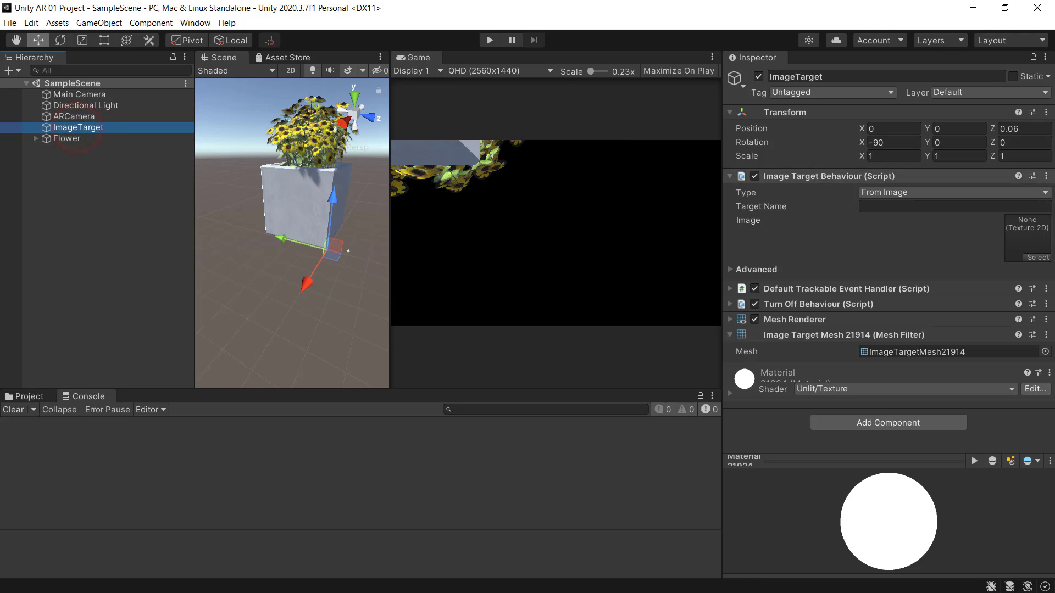
Set the ImageTarget's Z position to 0 and show the project's Assets folders.
{"action": "double_click", "coordinate": [1020, 129]}
{"action": "type", "text": "0"}
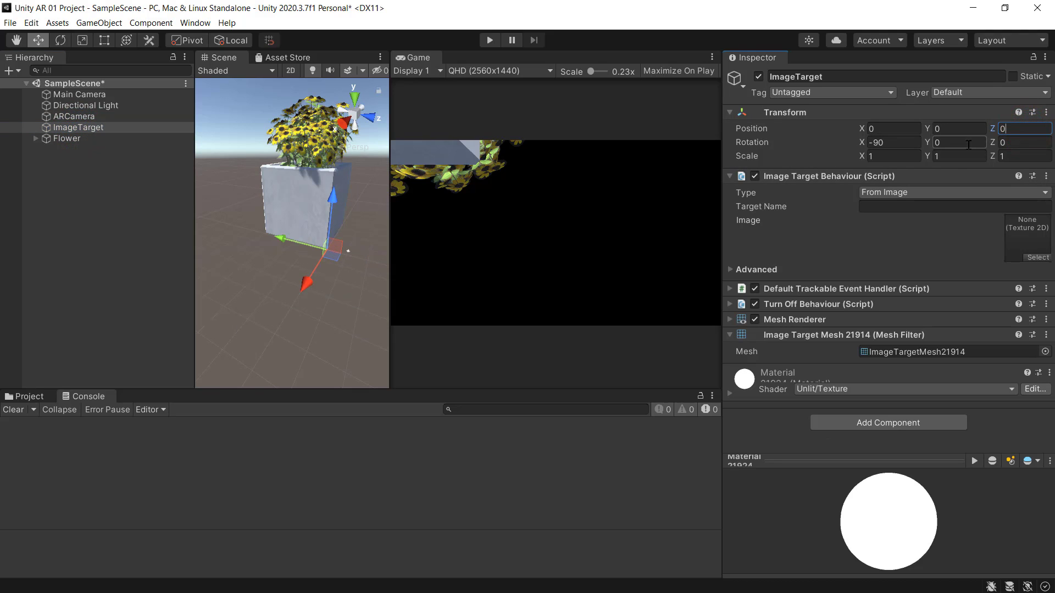
{"action": "left_click", "coordinate": [964, 129]}
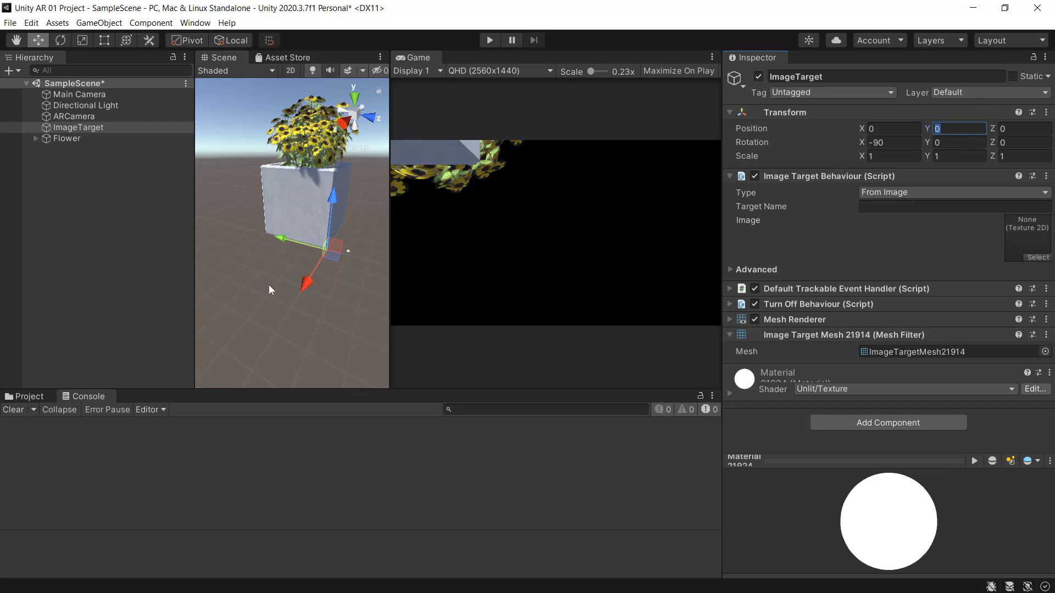
{"action": "left_click", "coordinate": [42, 396]}
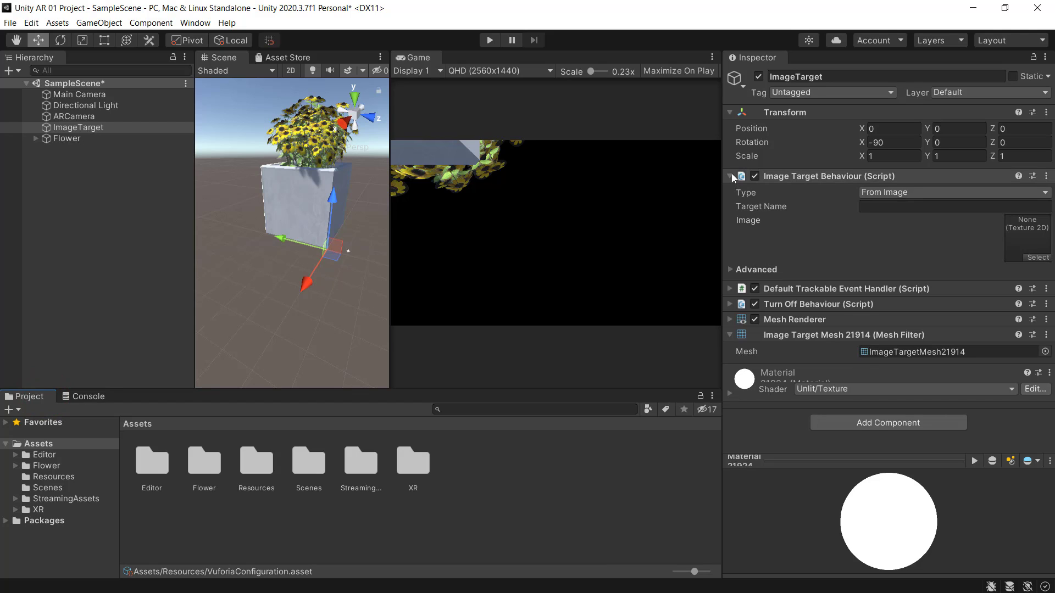
{"action": "left_click", "coordinate": [75, 129]}
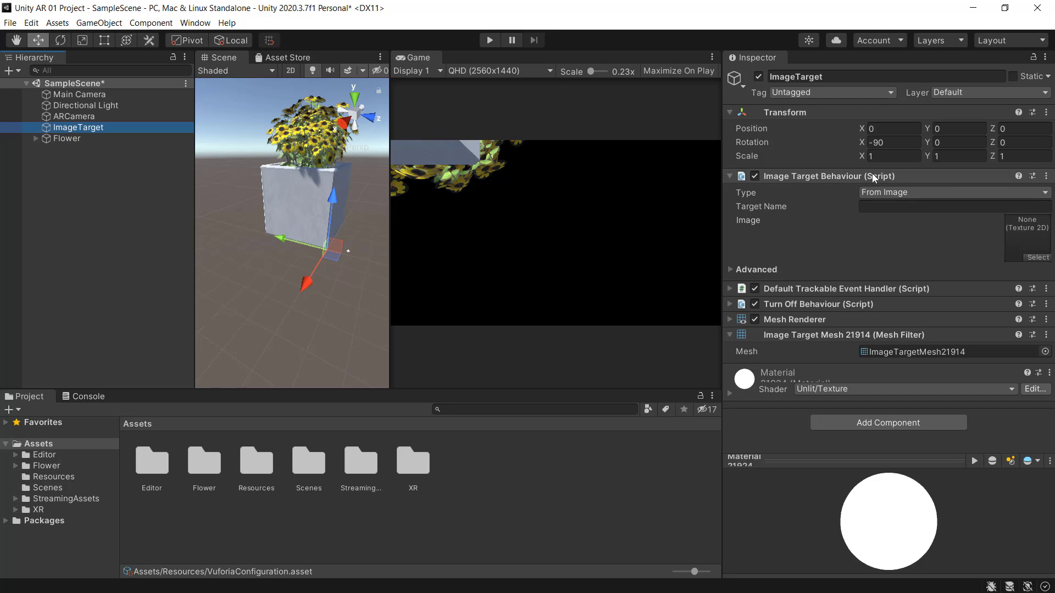
Change the ImageTarget's type to From Database, using myDatabase's frida target.
{"action": "left_click", "coordinate": [906, 191]}
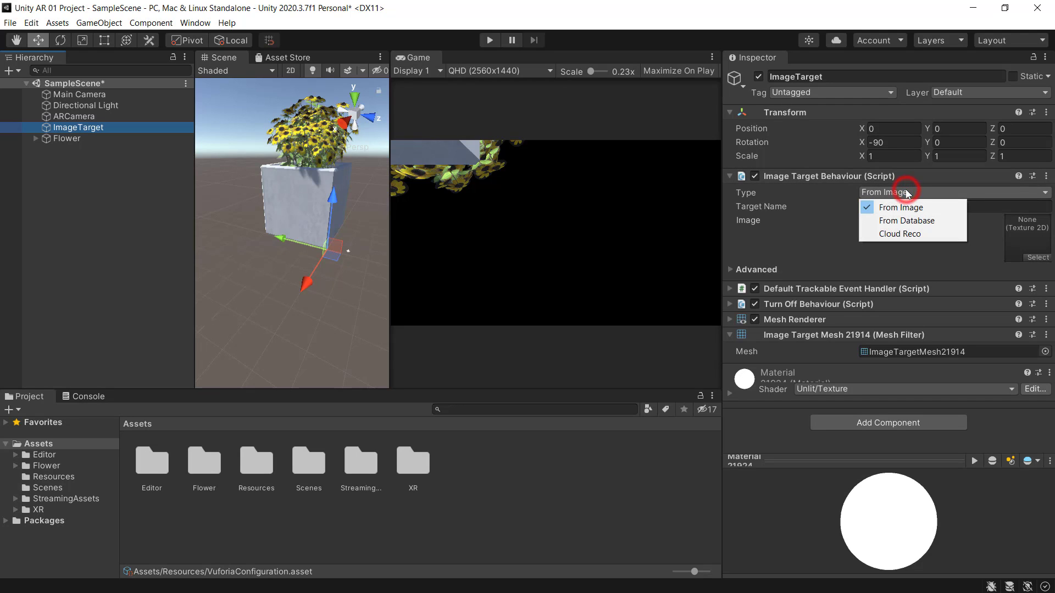
{"action": "left_click", "coordinate": [907, 220]}
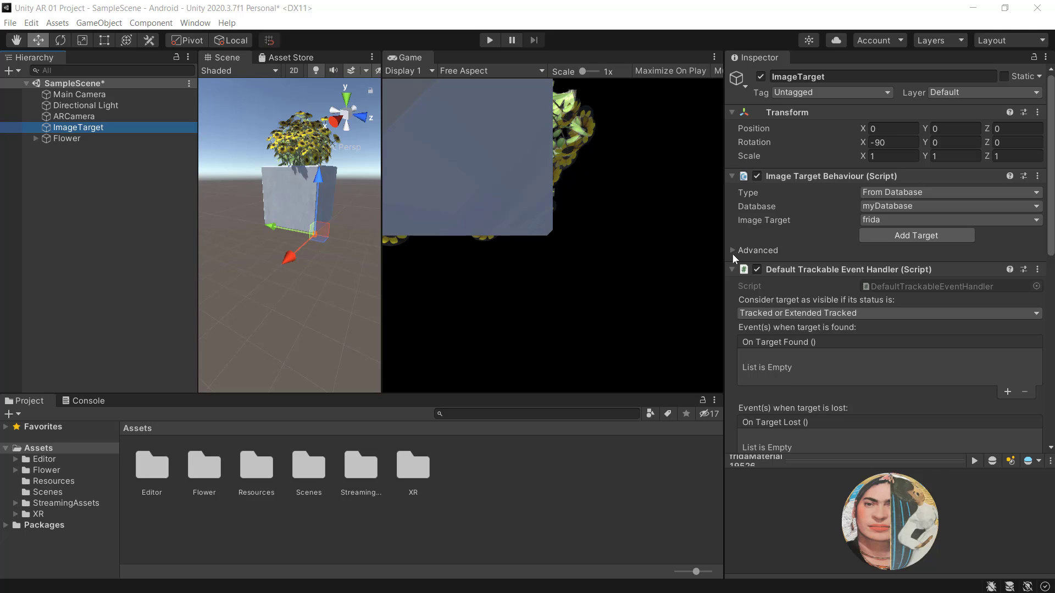
Under Advanced, set the frida image target's width to 0.1, giving height 0.141966.
{"action": "left_click", "coordinate": [733, 251]}
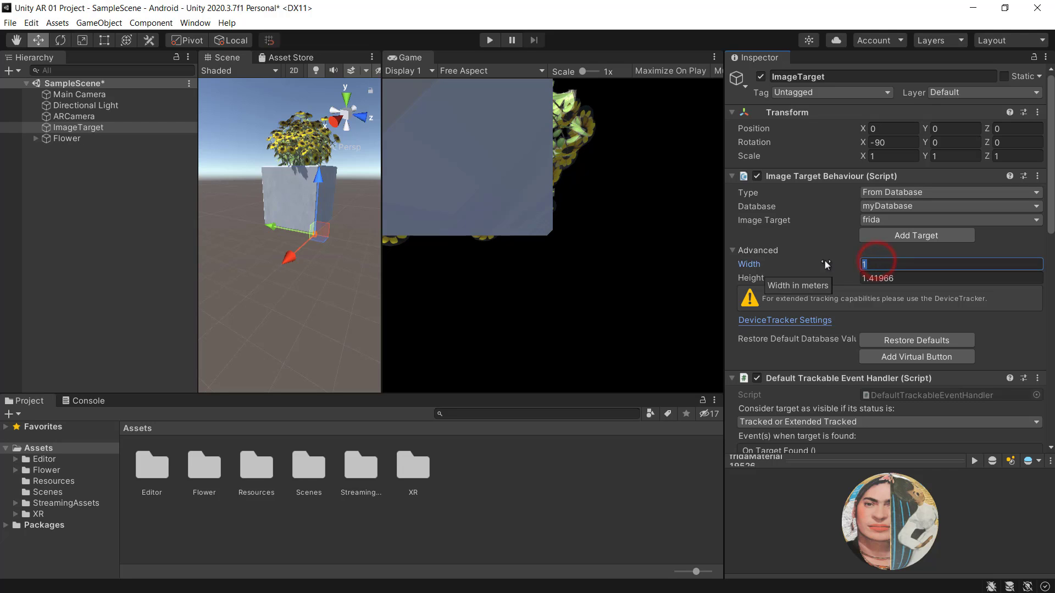
{"action": "type", "text": "."}
{"action": "type", "text": "1"}
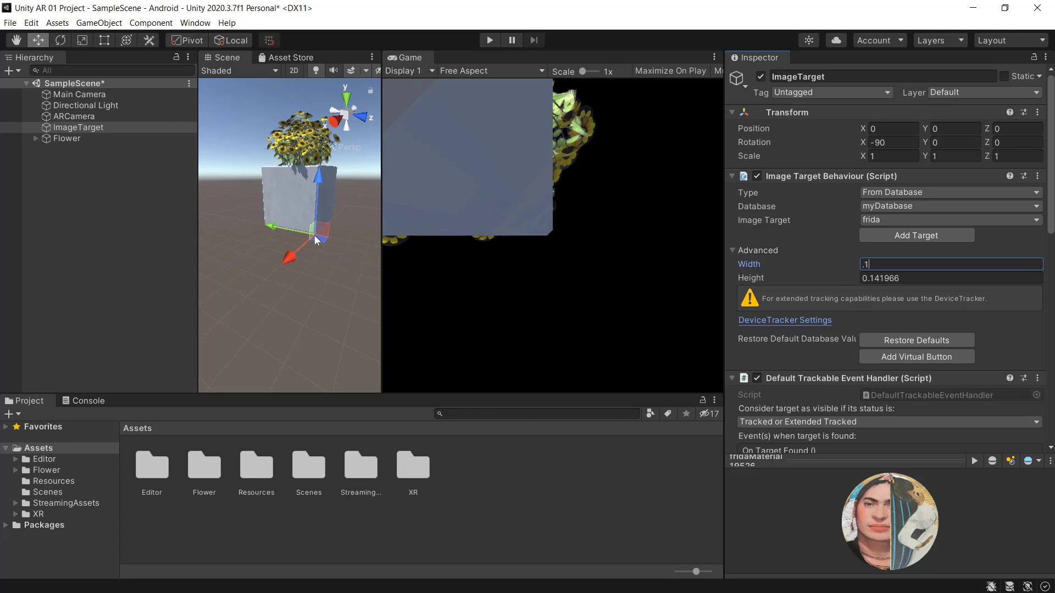
{"action": "double_click", "coordinate": [63, 127]}
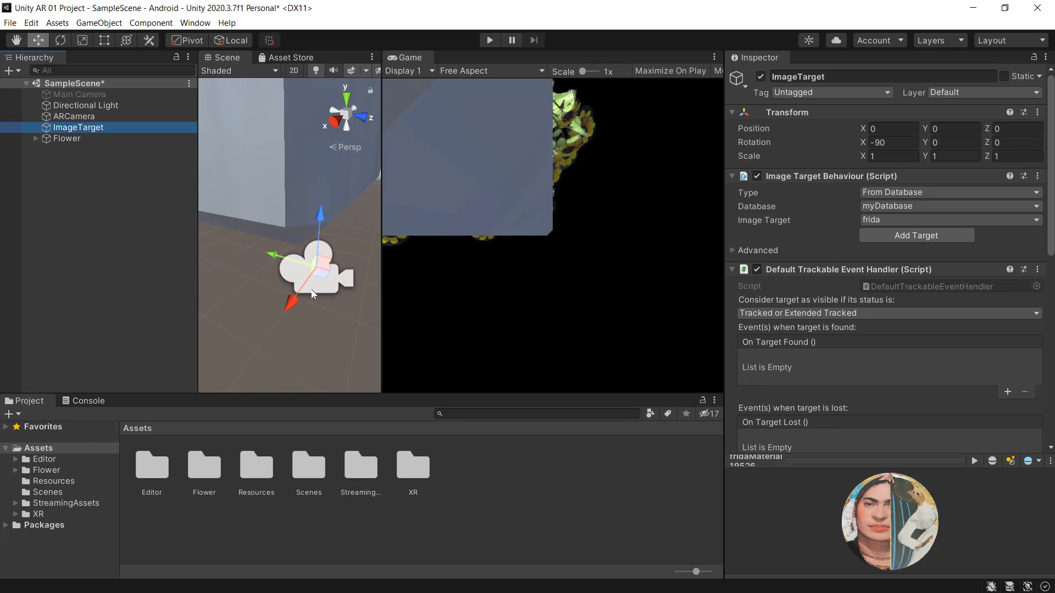
{"action": "scroll", "coordinate": [292, 311], "scroll_direction": "up", "scroll_amount": 2}
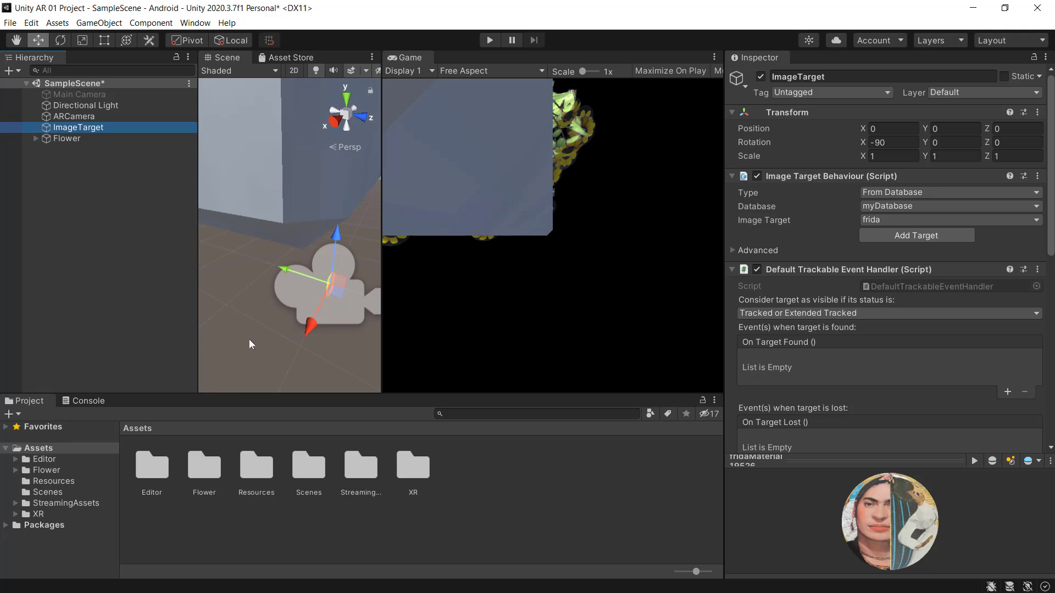
{"action": "left_click_drag", "start_coordinate": [246, 339], "coordinate": [347, 338], "text": "alt"}
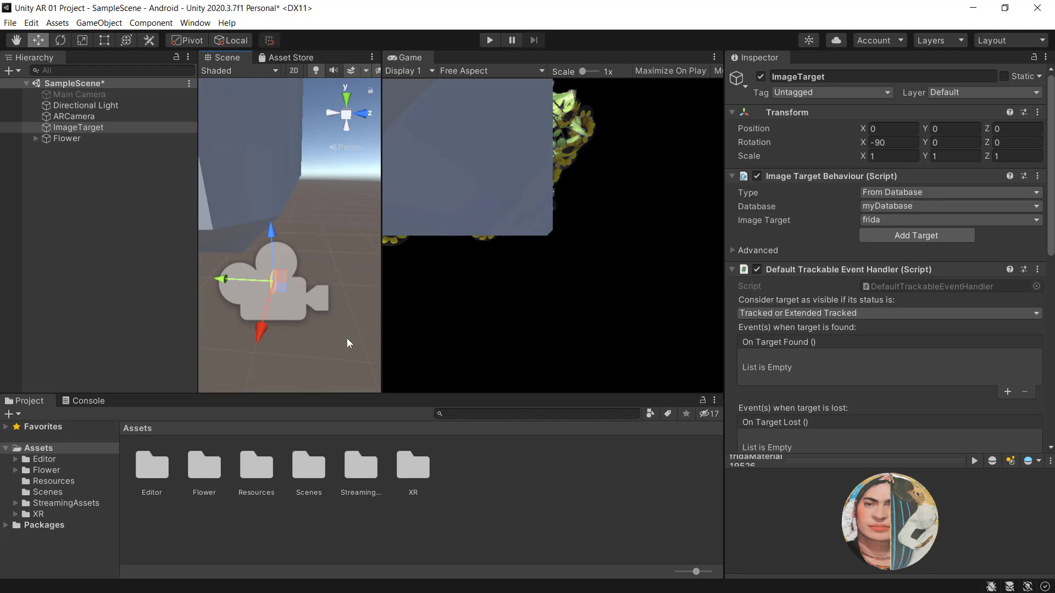
{"action": "mouse_move", "coordinate": [239, 339]}
{"action": "left_mouse_down", "text": "alt"}
{"action": "mouse_move", "coordinate": [269, 353]}
{"action": "mouse_move", "coordinate": [242, 358]}
{"action": "mouse_move", "coordinate": [266, 339]}
{"action": "left_mouse_up", "text": "alt"}
{"action": "middle_click_drag", "start_coordinate": [266, 339], "coordinate": [330, 318]}
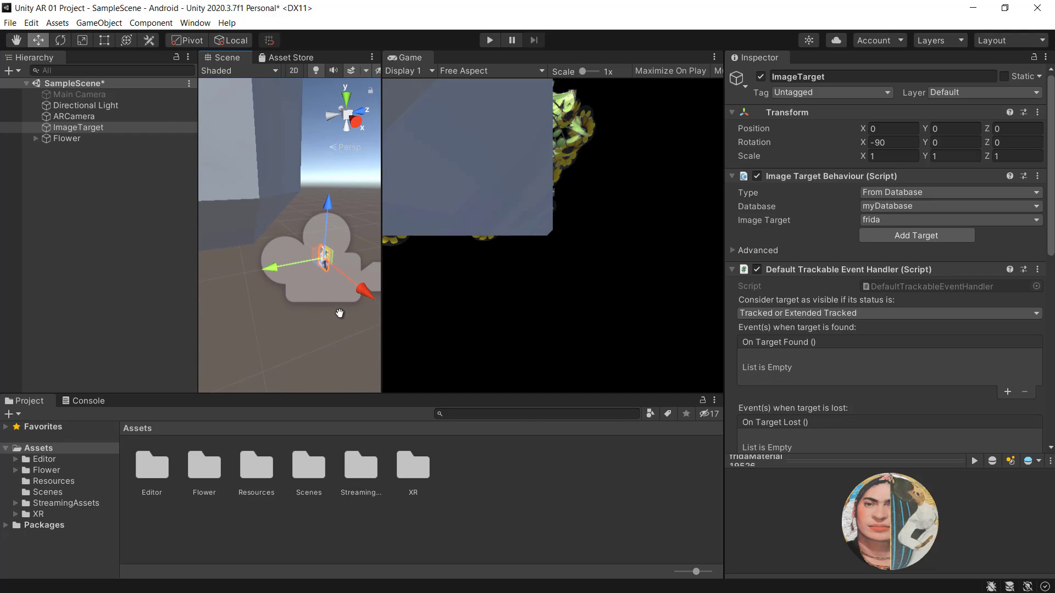
{"action": "left_click_drag", "start_coordinate": [263, 334], "coordinate": [311, 335], "text": "alt"}
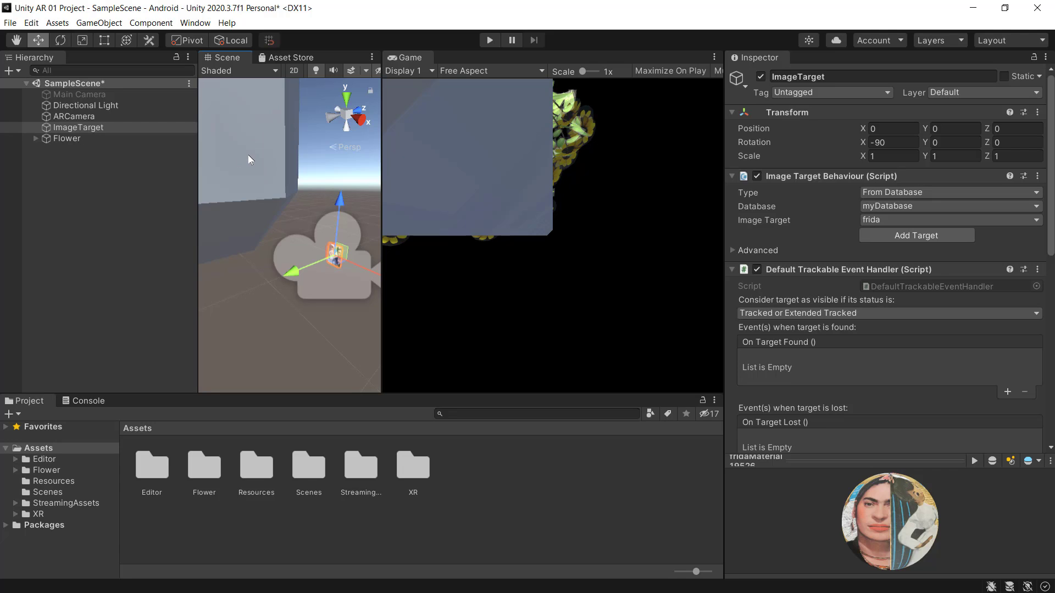
Scale the Flower to 0.007 on X, Y and Z and frame it in the Scene view.
{"action": "left_click", "coordinate": [890, 155]}
{"action": "left_click", "coordinate": [65, 140]}
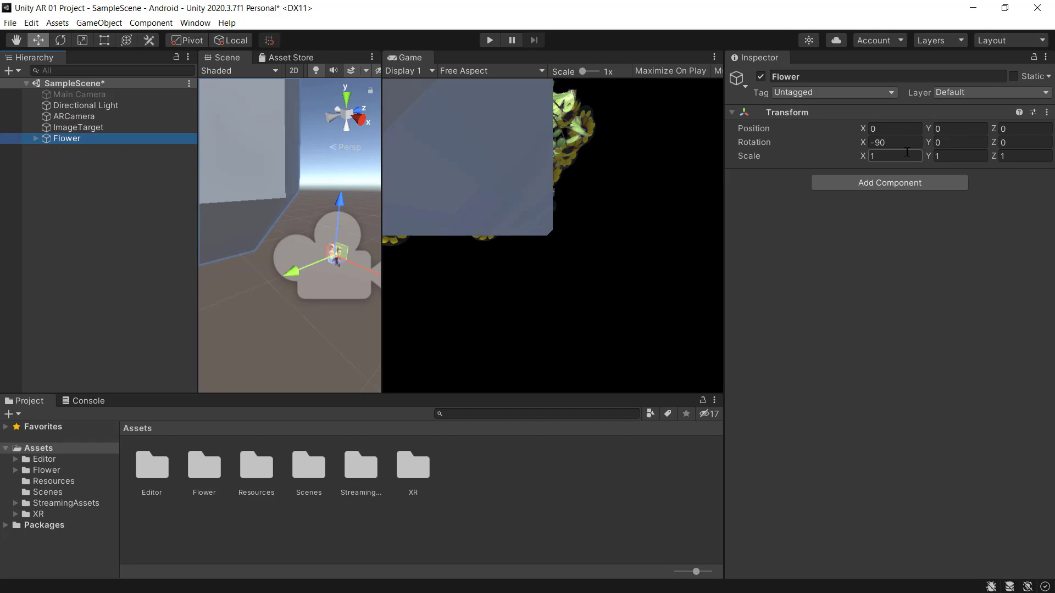
{"action": "left_click", "coordinate": [894, 154]}
{"action": "type", "text": "0."}
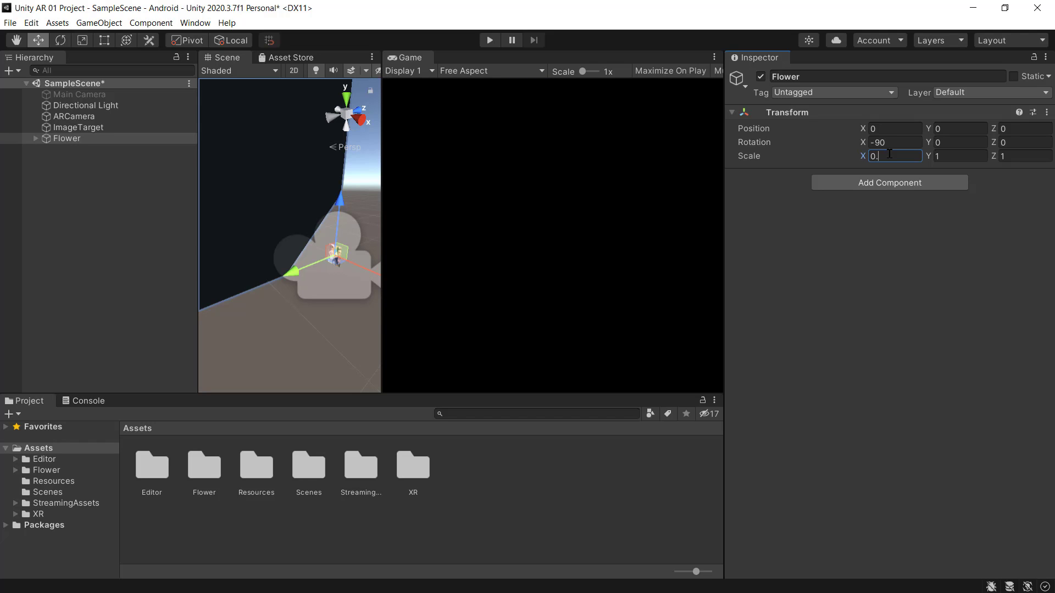
{"action": "type", "text": "007"}
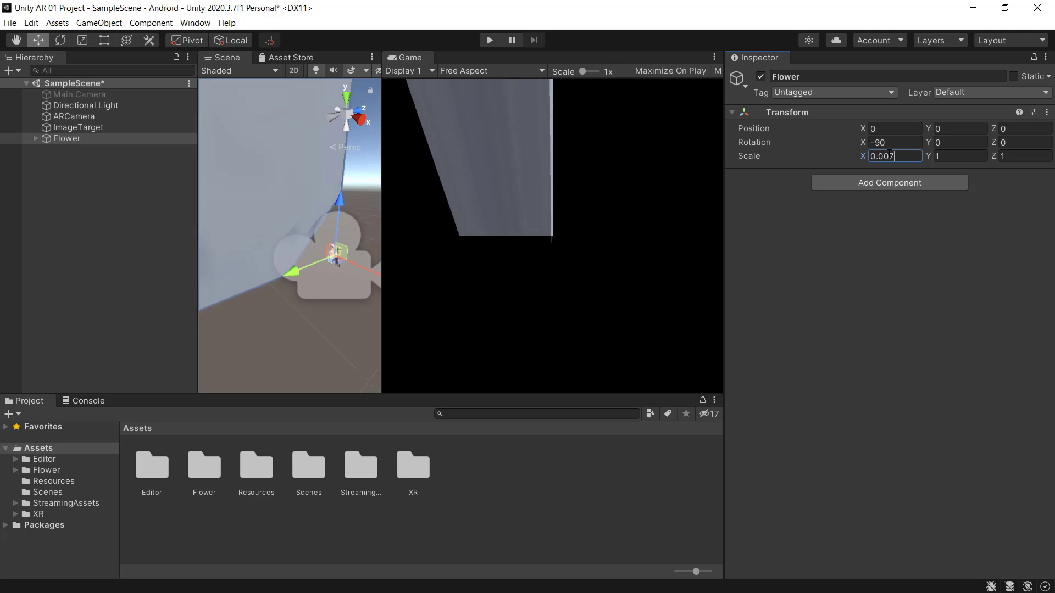
{"action": "key", "text": "Return"}
{"action": "left_click", "coordinate": [904, 156]}
{"action": "left_click", "coordinate": [947, 156]}
{"action": "type", "text": "0.007"}
{"action": "left_click", "coordinate": [1015, 157]}
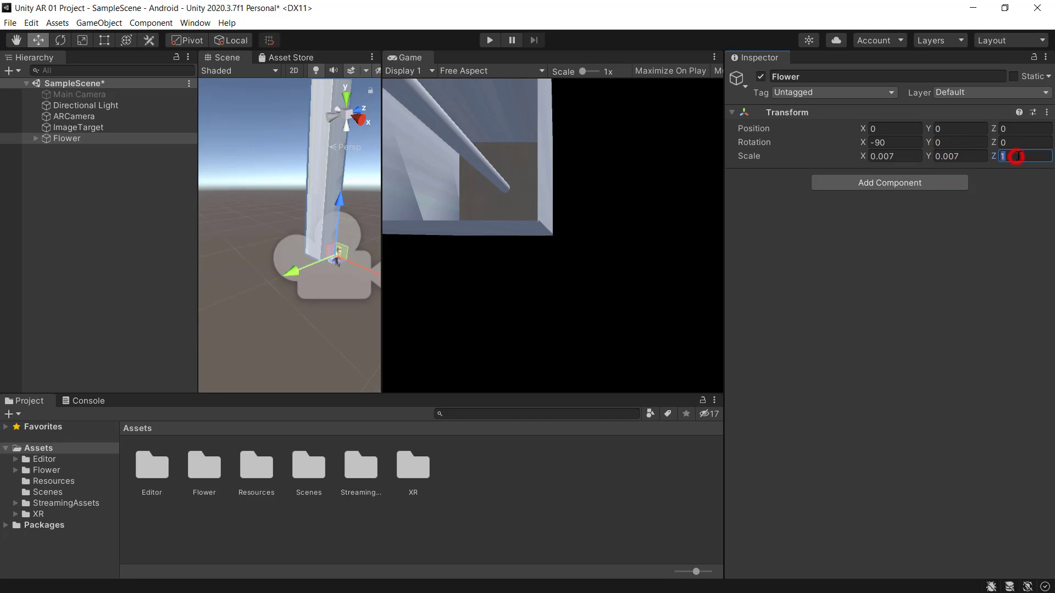
{"action": "type", "text": "0.007"}
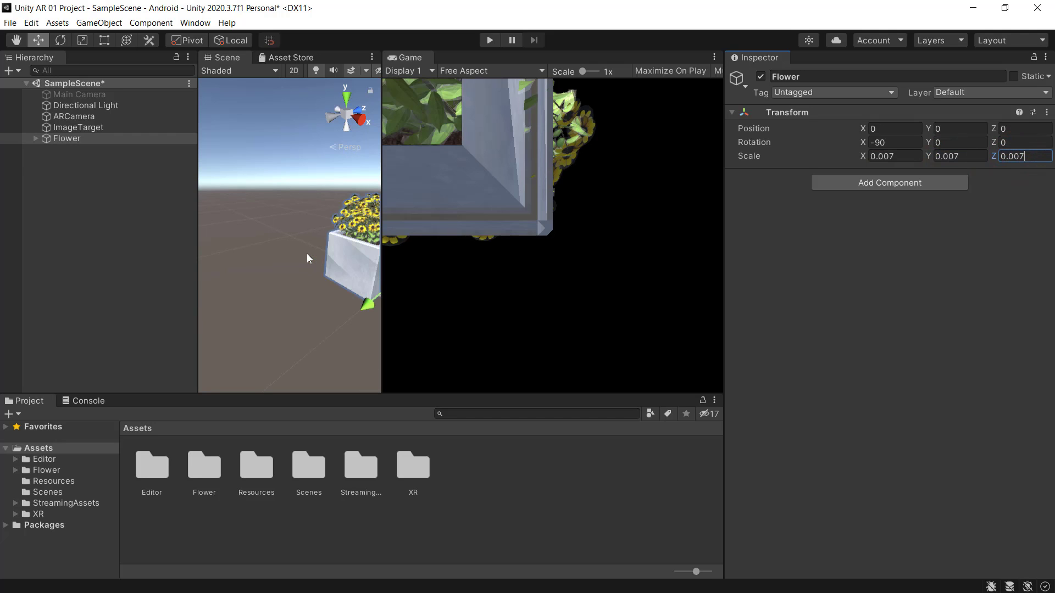
{"action": "double_click", "coordinate": [64, 138]}
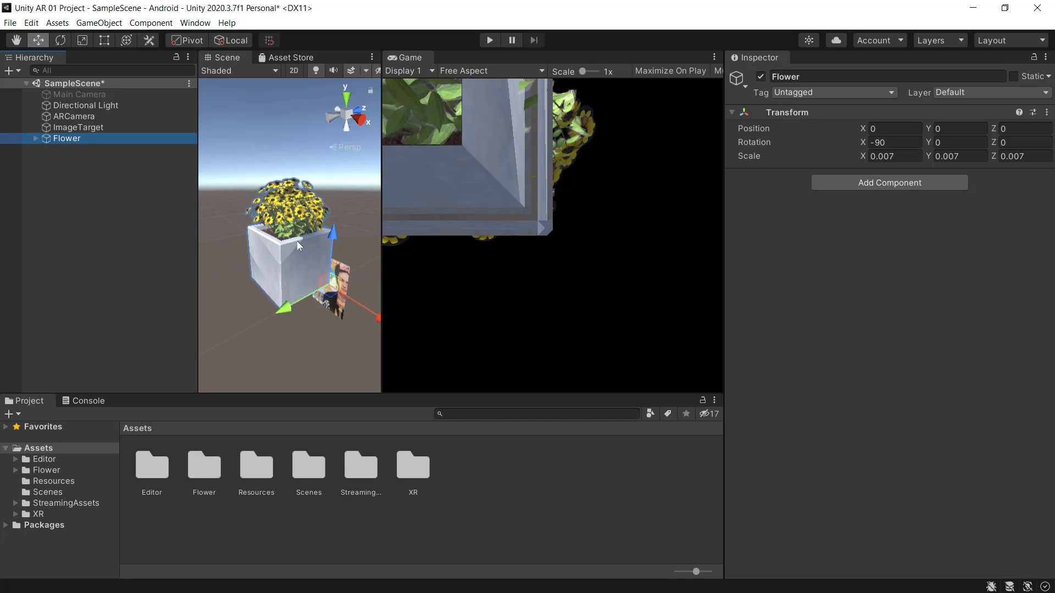
{"action": "left_click", "coordinate": [347, 316]}
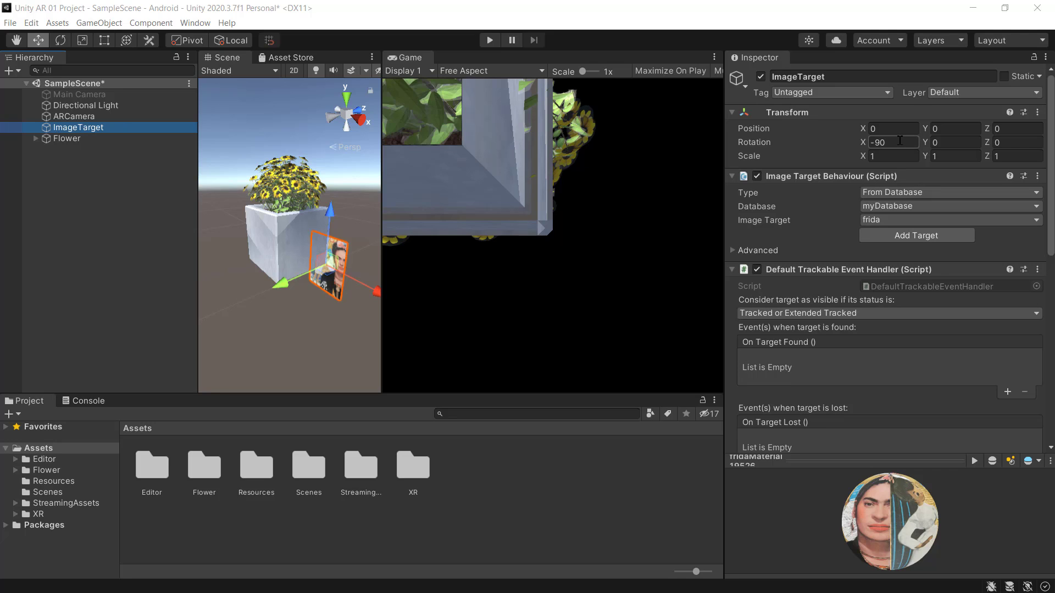
Change the ImageTarget's X rotation from -90 to 0 so it lies flat.
{"action": "left_click", "coordinate": [904, 143]}
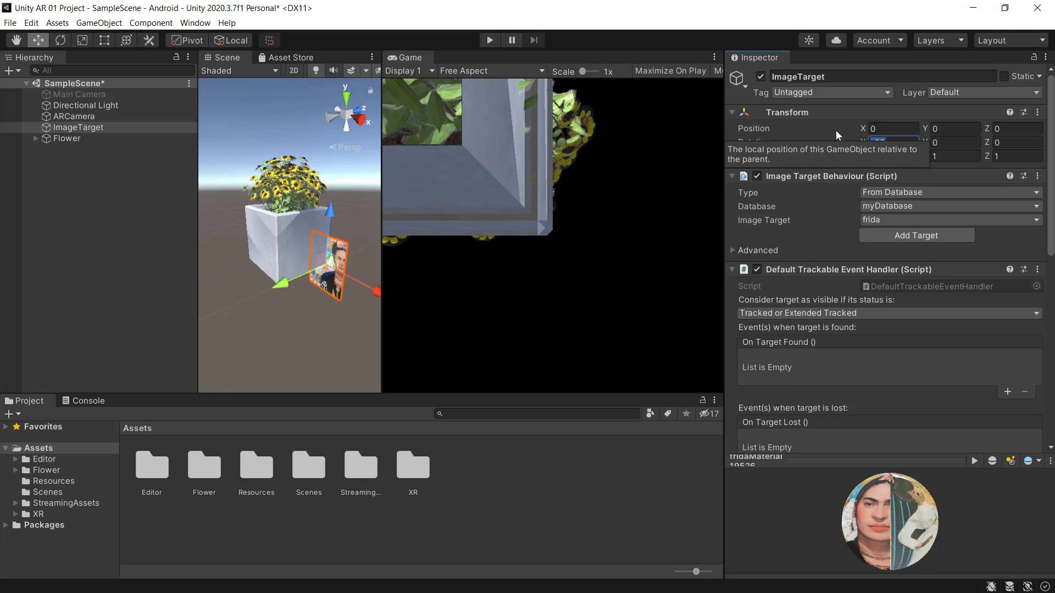
{"action": "type", "text": "0"}
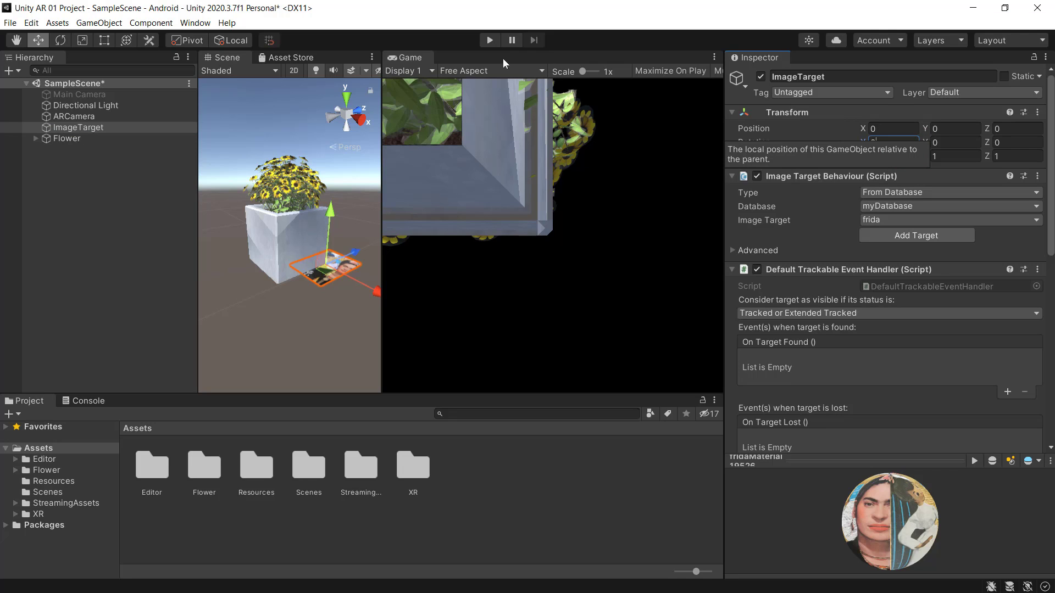
{"action": "left_click", "coordinate": [60, 139]}
{"action": "left_click", "coordinate": [288, 233]}
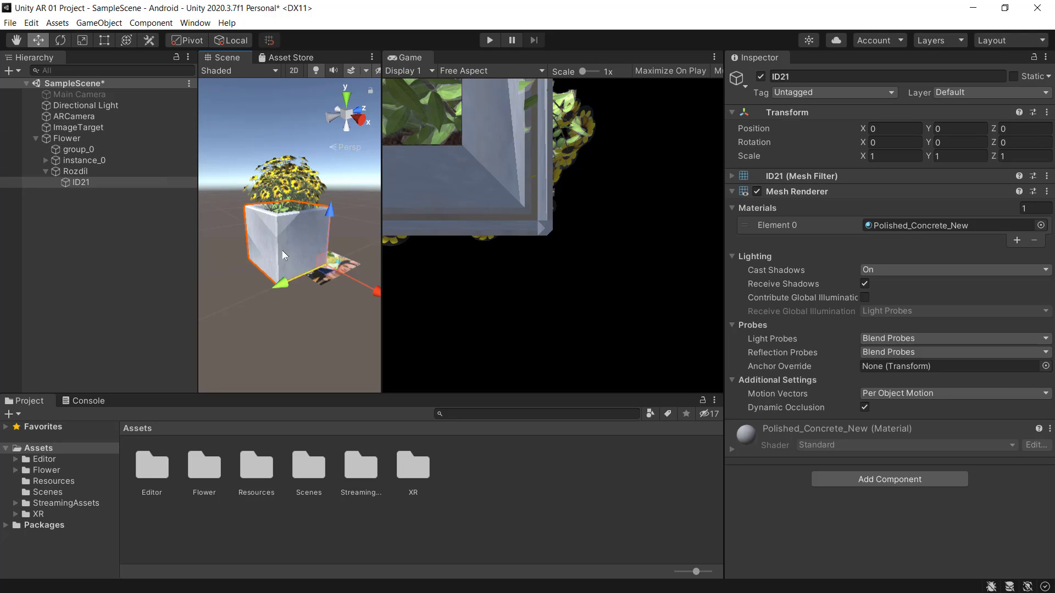
Move the Flower planter along X and Z onto the image target, at 0.053, 0, 0.069.
{"action": "left_click", "coordinate": [64, 138]}
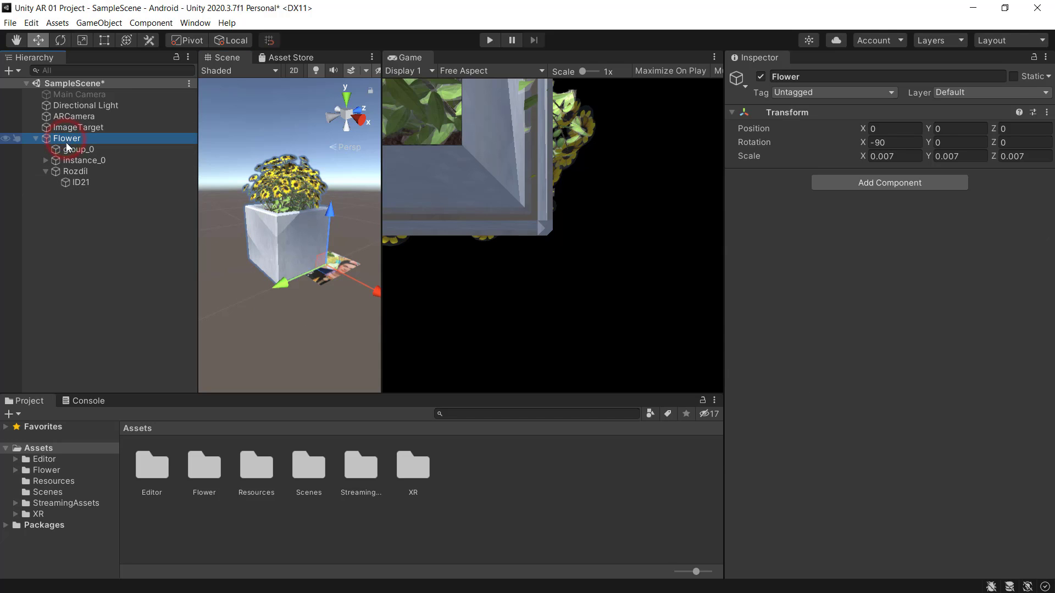
{"action": "left_click_drag", "start_coordinate": [375, 292], "coordinate": [398, 301]}
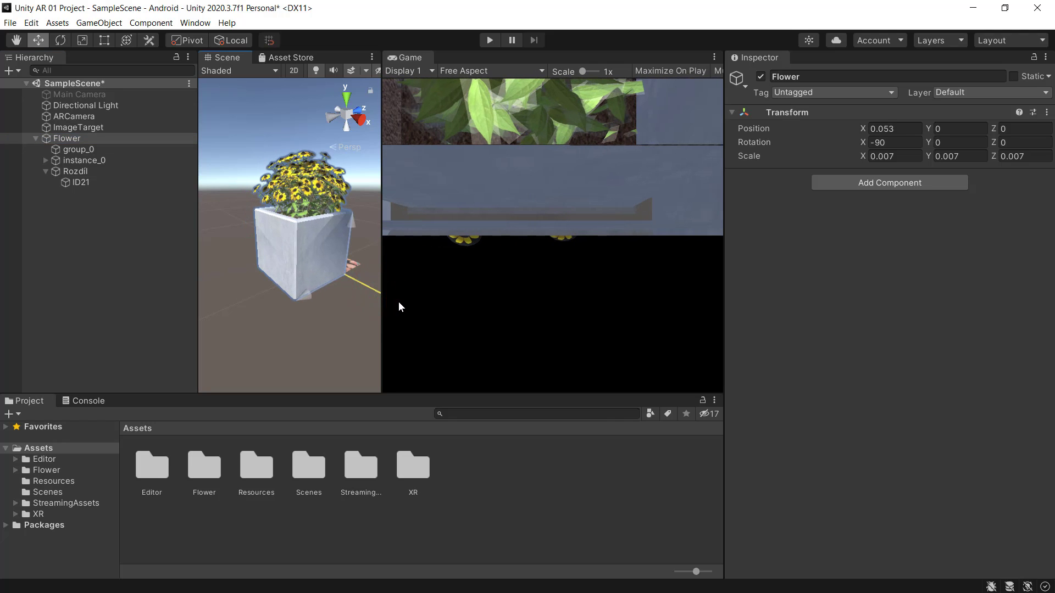
{"action": "left_click_drag", "start_coordinate": [301, 298], "coordinate": [323, 287]}
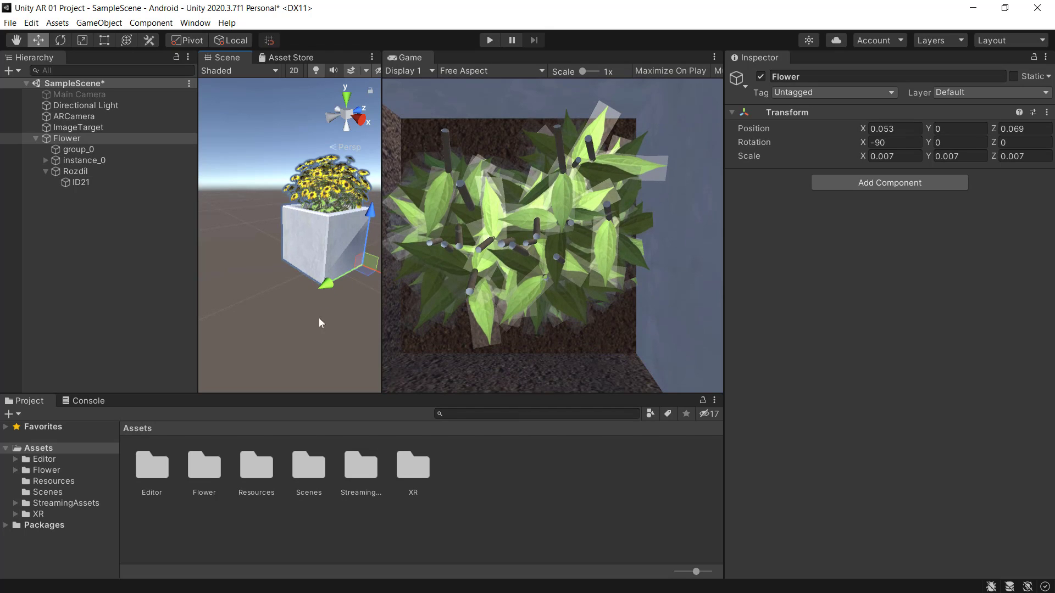
{"action": "left_click", "coordinate": [35, 138]}
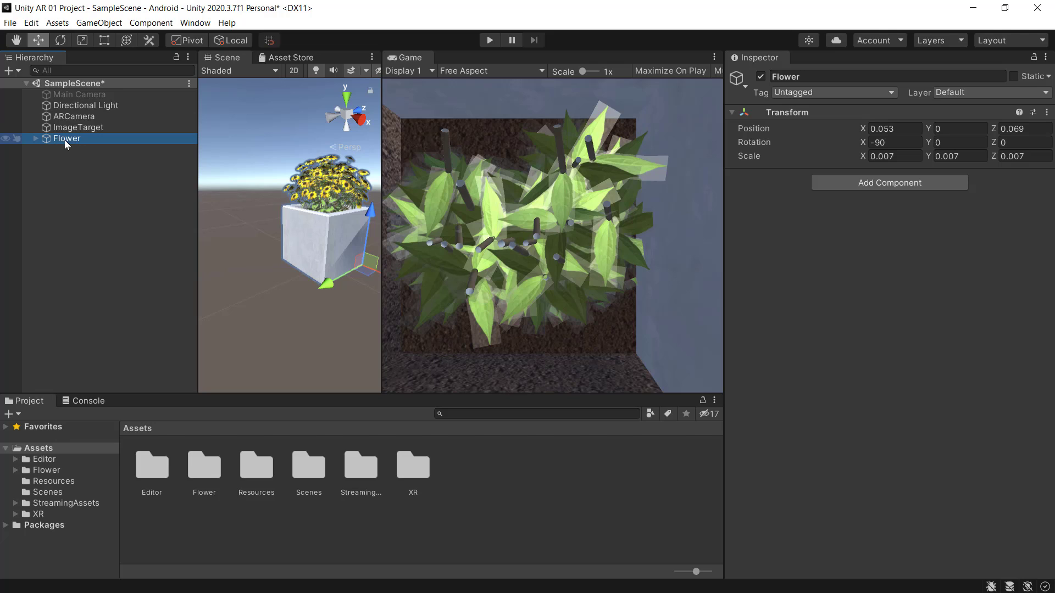
Drag Flower onto ImageTarget in the Hierarchy to make it a child.
{"action": "left_click_drag", "start_coordinate": [64, 140], "coordinate": [65, 128]}
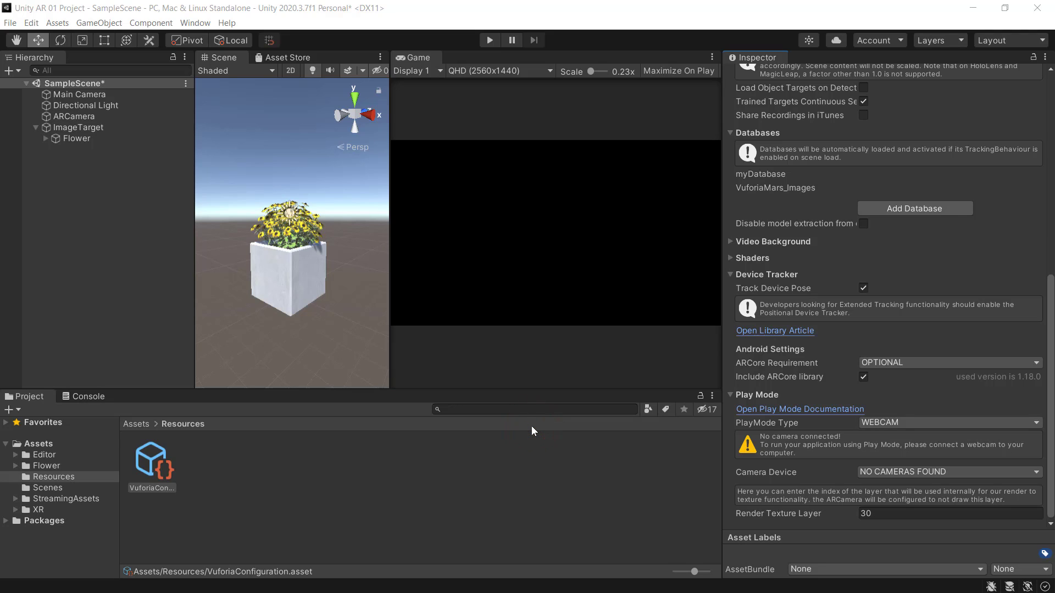
Select the ARCamera to view its Camera and Vuforia Behaviour components.
{"action": "left_click", "coordinate": [81, 116]}
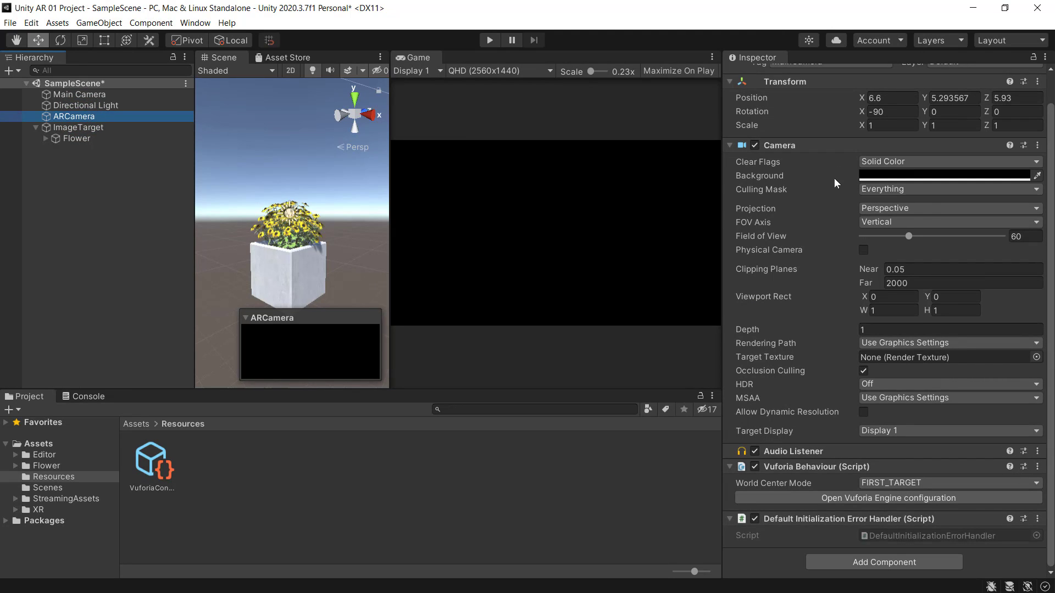
Scroll through ARCamera's Vuforia Engine configuration, then undo to re-enable the Main Camera.
{"action": "left_click", "coordinate": [835, 498]}
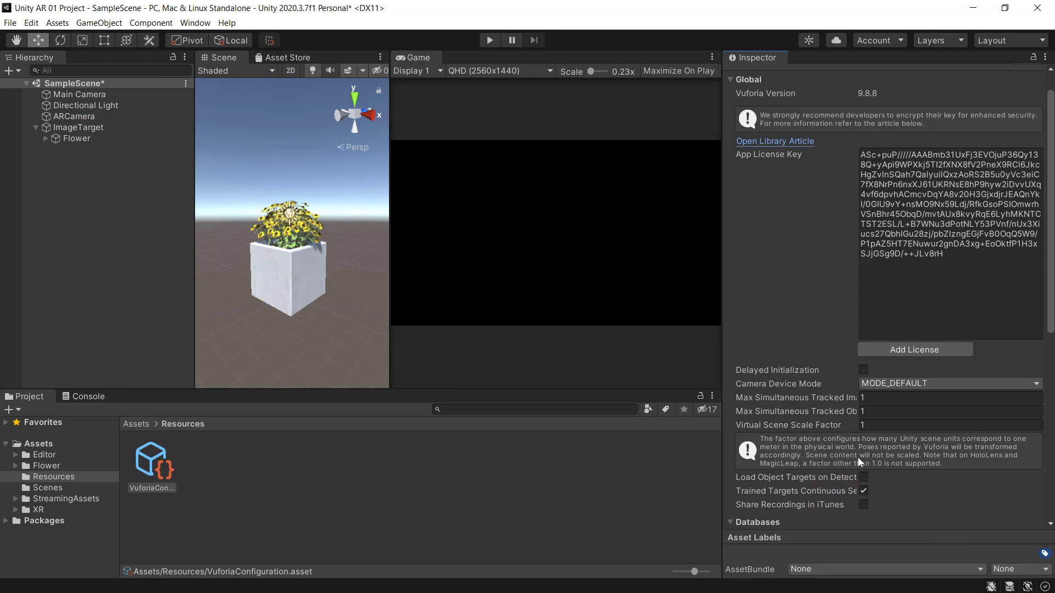
{"action": "scroll", "coordinate": [858, 456], "scroll_direction": "down", "scroll_amount": 10}
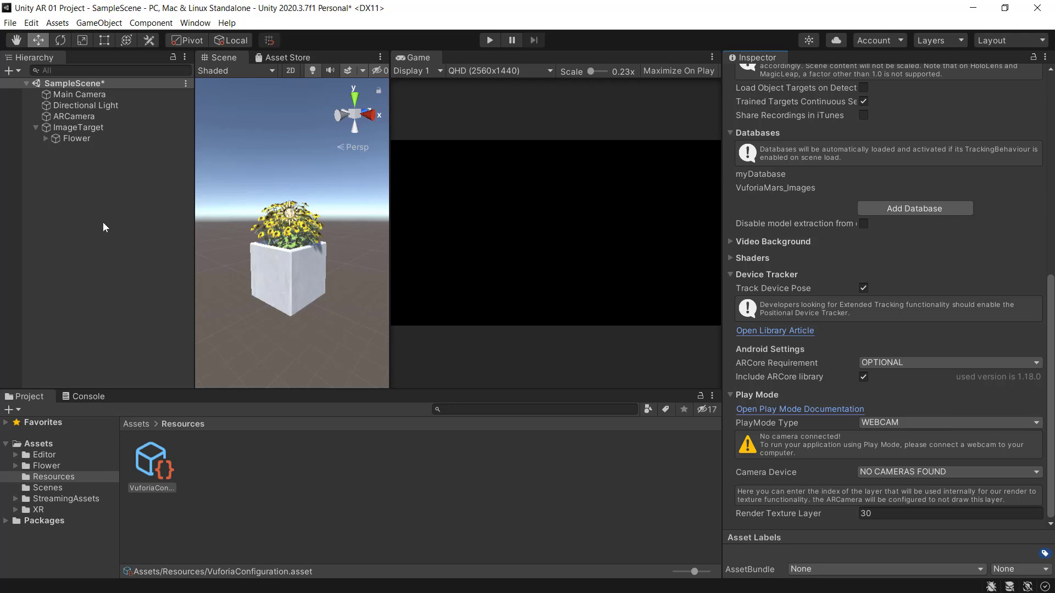
{"action": "key", "text": "ctrl+z"}
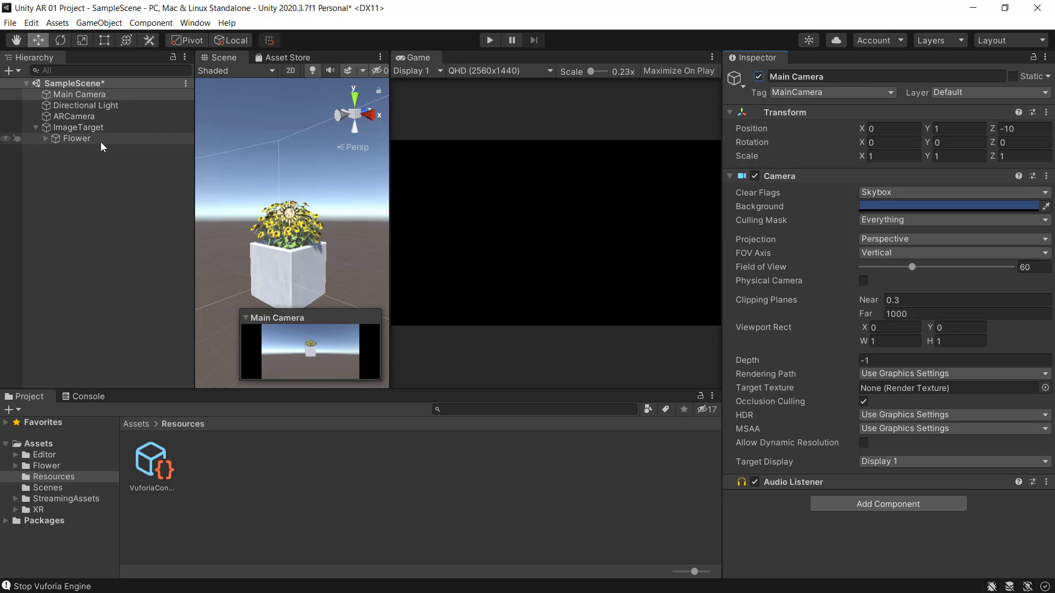
Disable the Main Camera and run Play mode to test the planter over the webcam feed.
{"action": "left_click", "coordinate": [69, 96]}
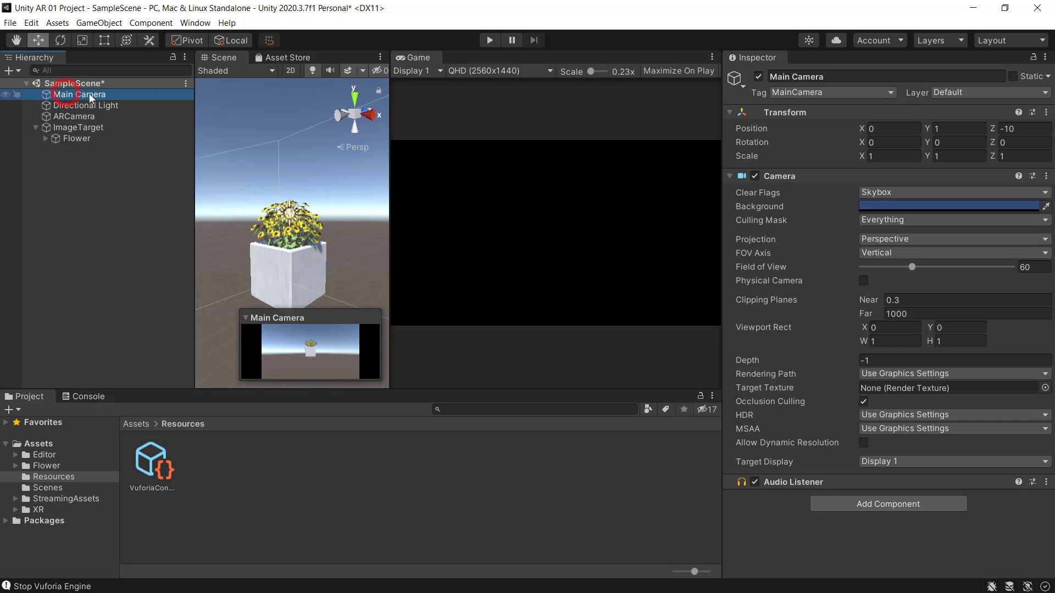
{"action": "left_click", "coordinate": [759, 78]}
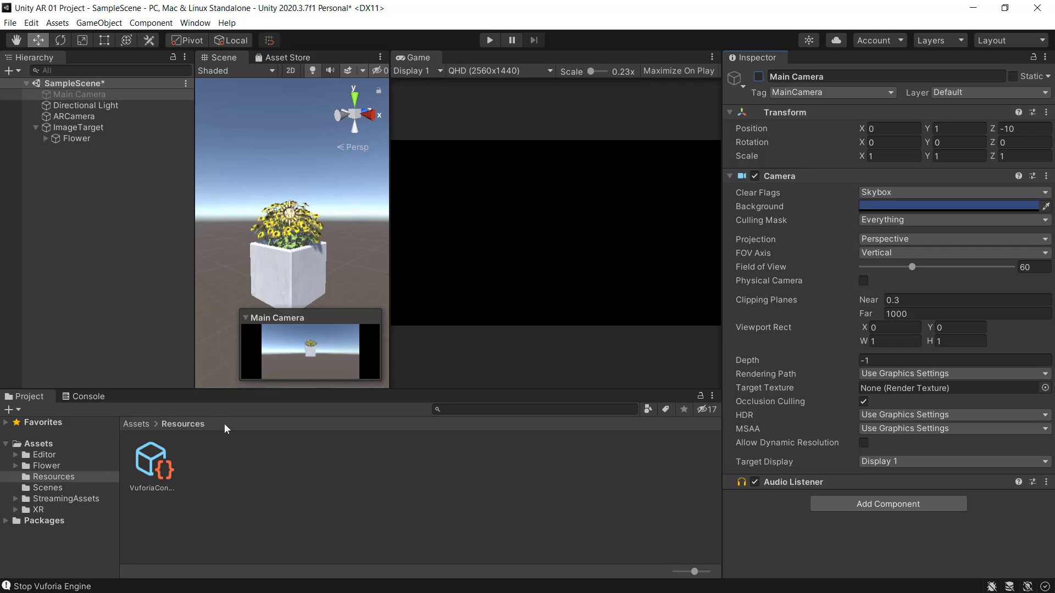
{"action": "left_click", "coordinate": [488, 40]}
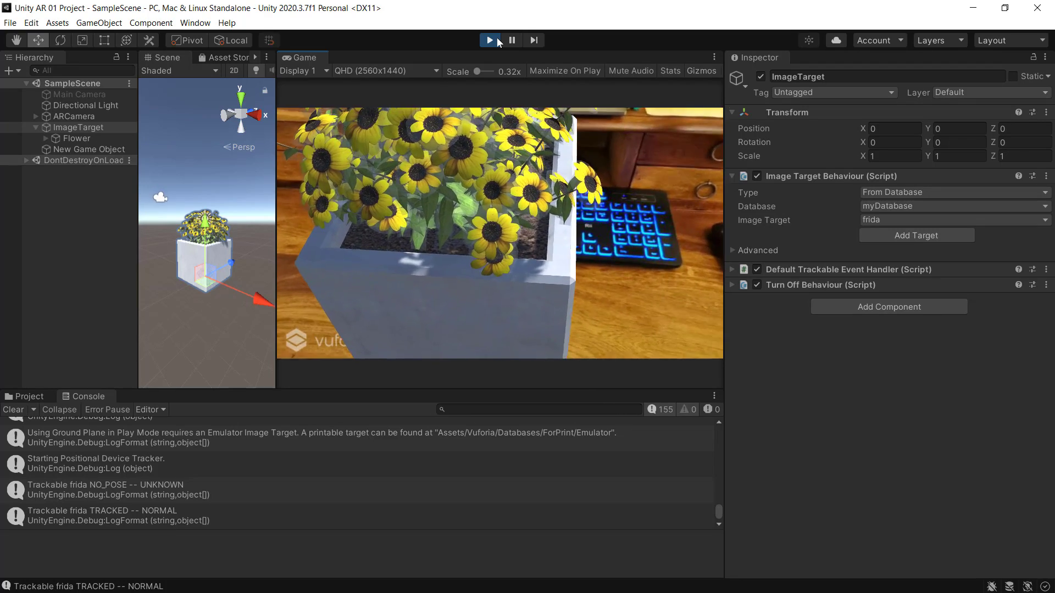
Stop Play mode.
{"action": "left_click", "coordinate": [497, 37]}
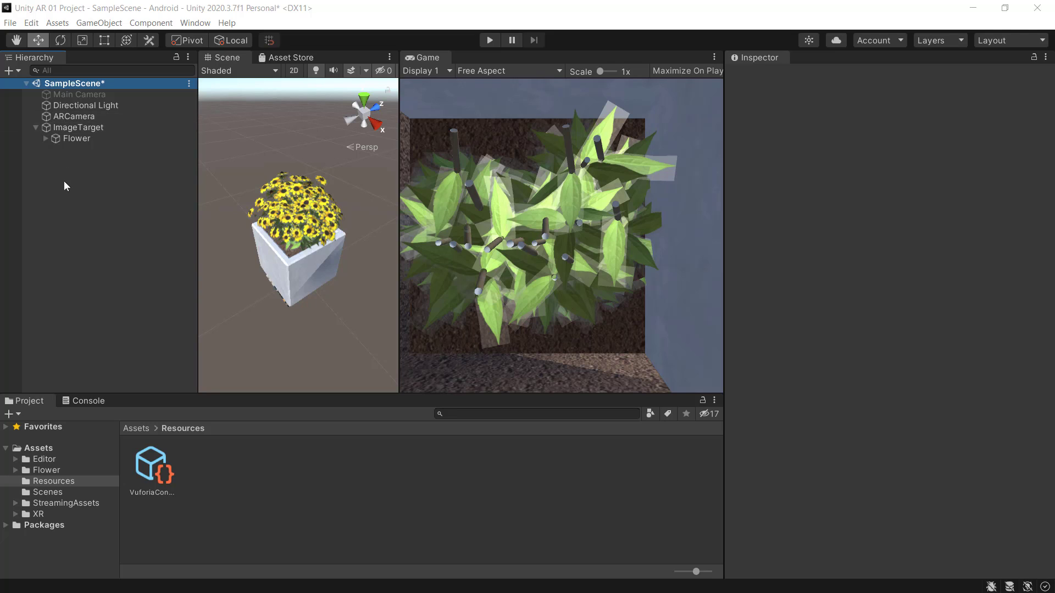
On ARCamera's Vuforia Behaviour, choose World Center Mode SPECIFIC_TARGET and pick ImageTarget as World Center.
{"action": "left_click", "coordinate": [63, 118]}
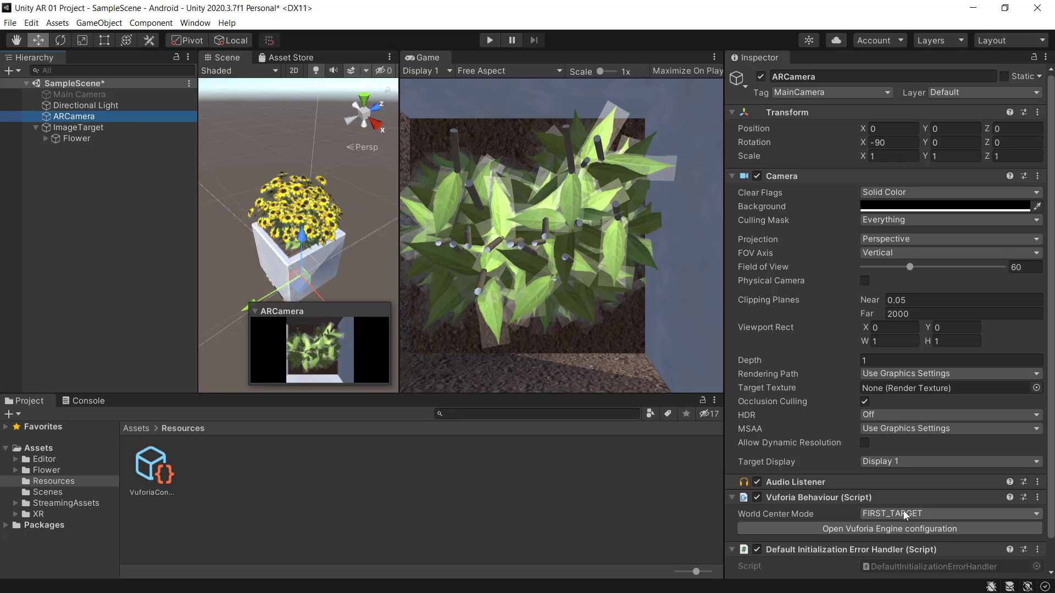
{"action": "left_click", "coordinate": [904, 512]}
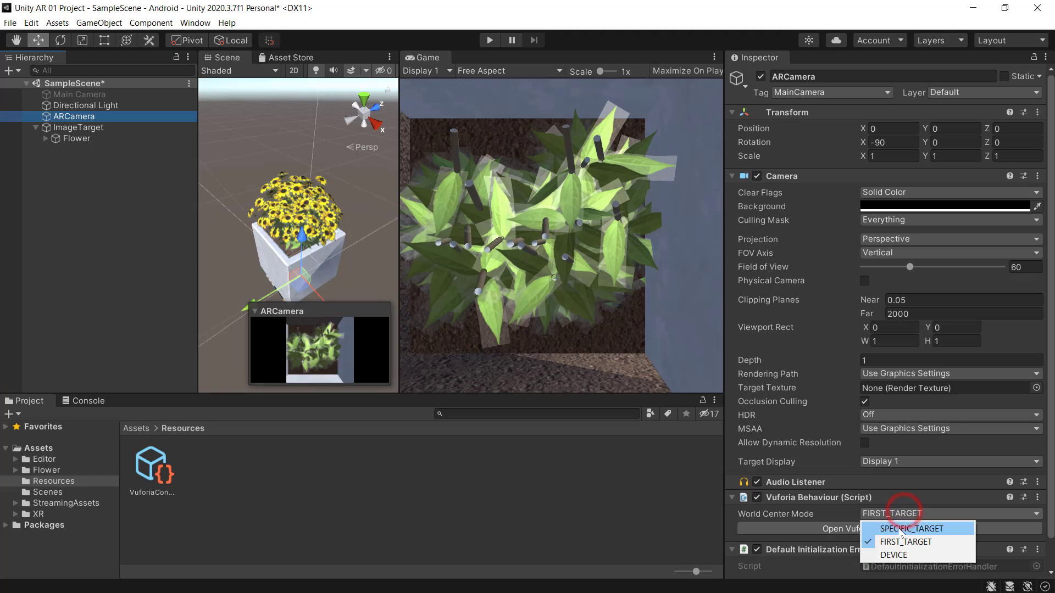
{"action": "left_click", "coordinate": [897, 529]}
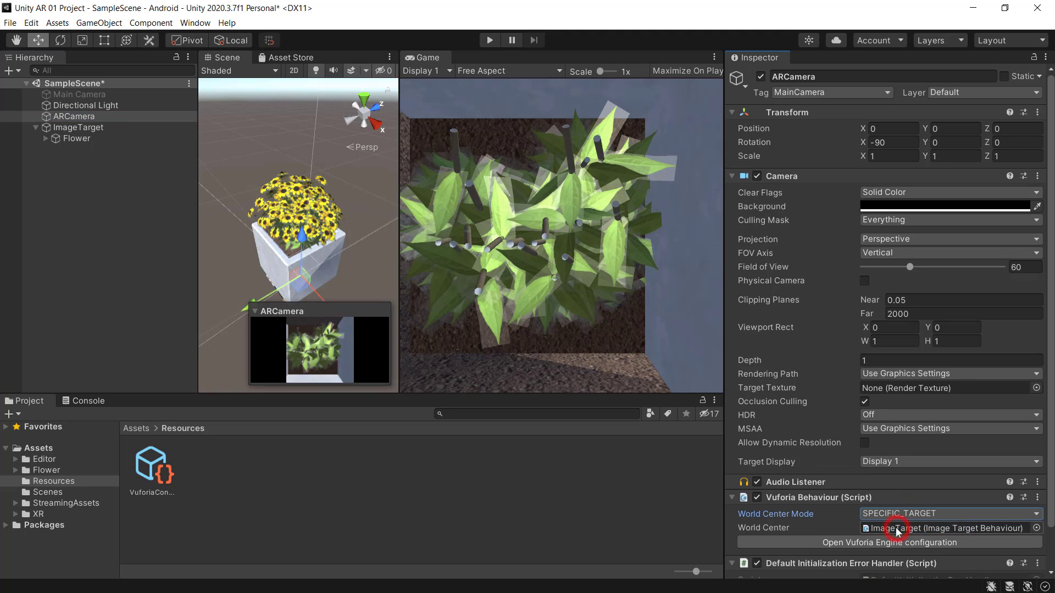
{"action": "left_click", "coordinate": [1036, 529]}
{"action": "left_click", "coordinate": [752, 216]}
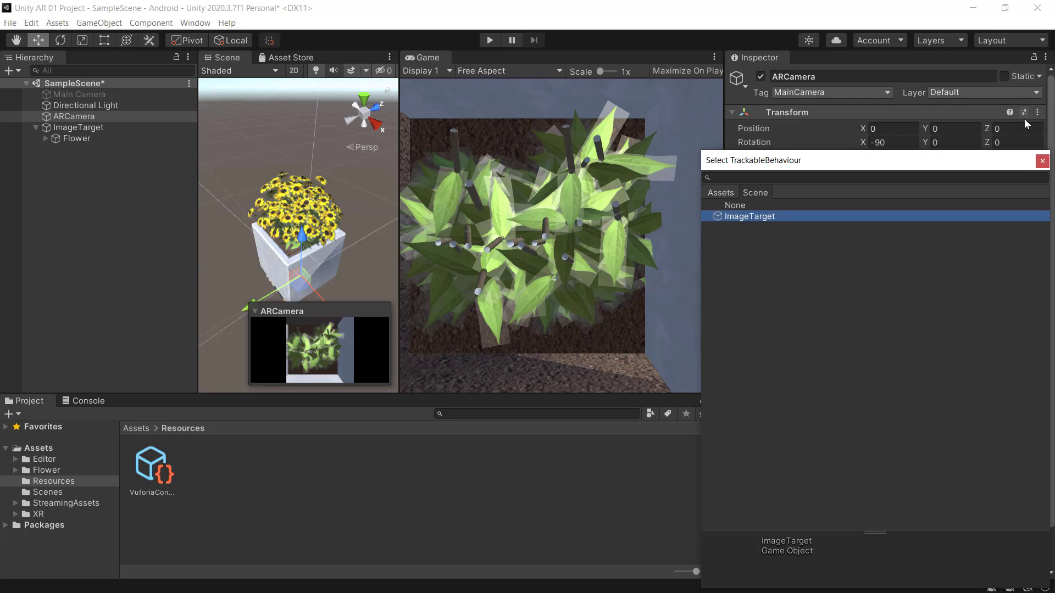
{"action": "left_click", "coordinate": [1042, 161]}
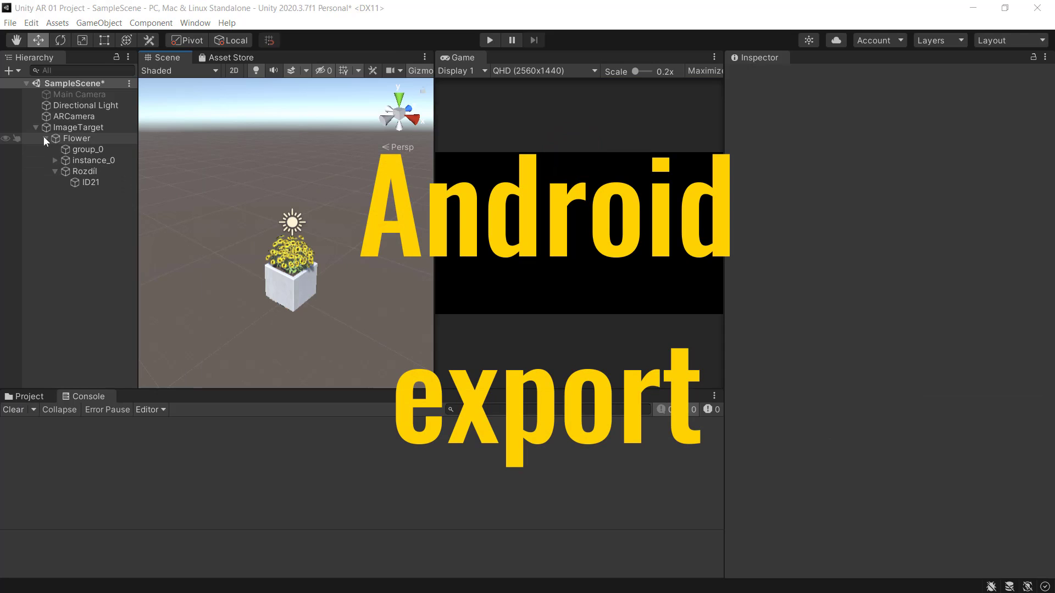
Collapse the Flower object under ImageTarget in the Hierarchy.
{"action": "left_click", "coordinate": [45, 138]}
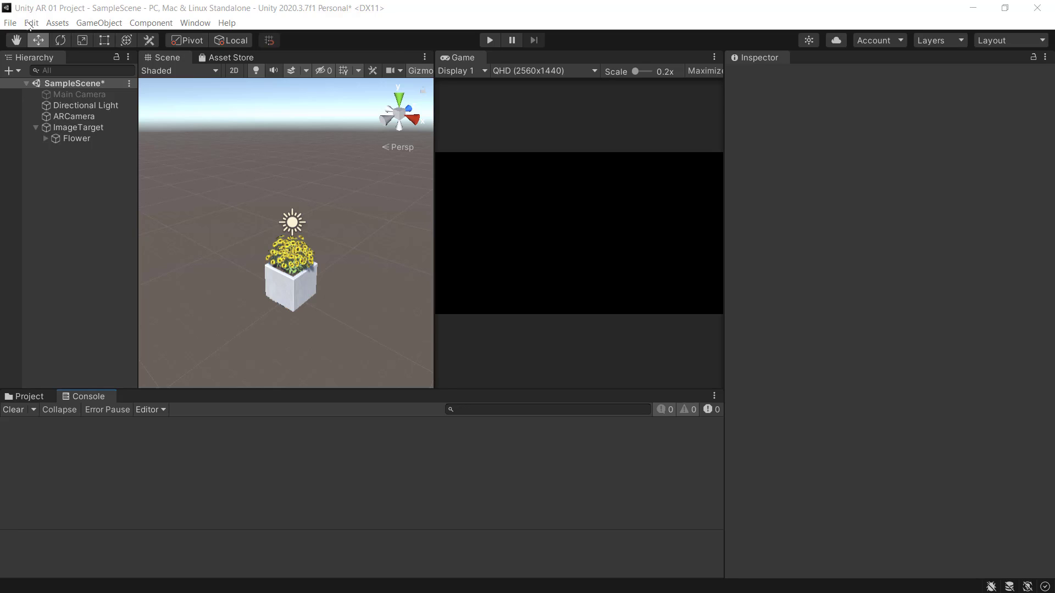
Show Preferences > External Tools, scrolled down to the Android JDK, SDK, NDK and Gradle paths.
{"action": "left_click", "coordinate": [31, 24]}
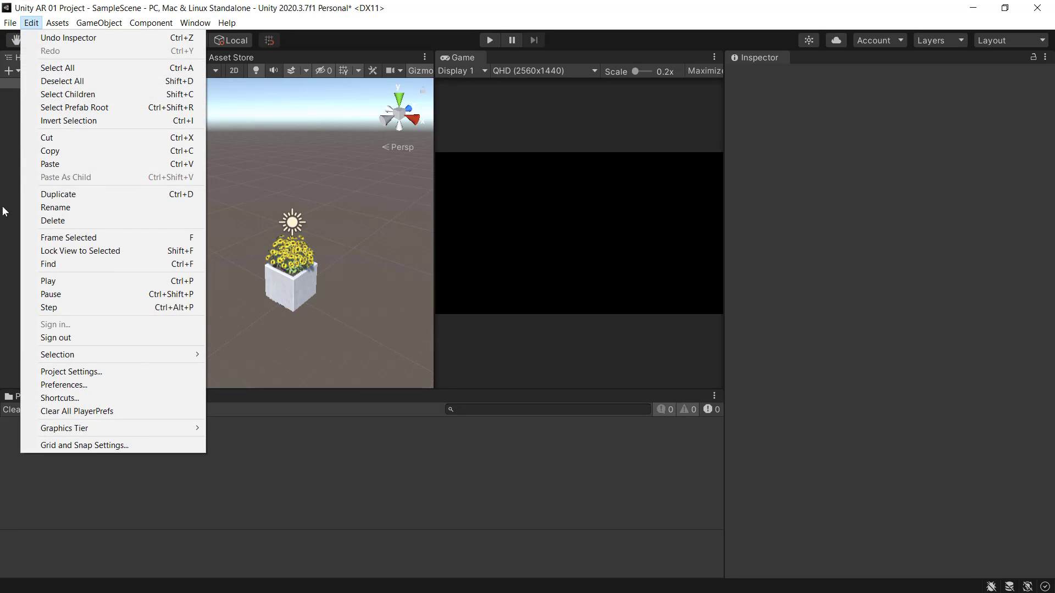
{"action": "left_click", "coordinate": [80, 387]}
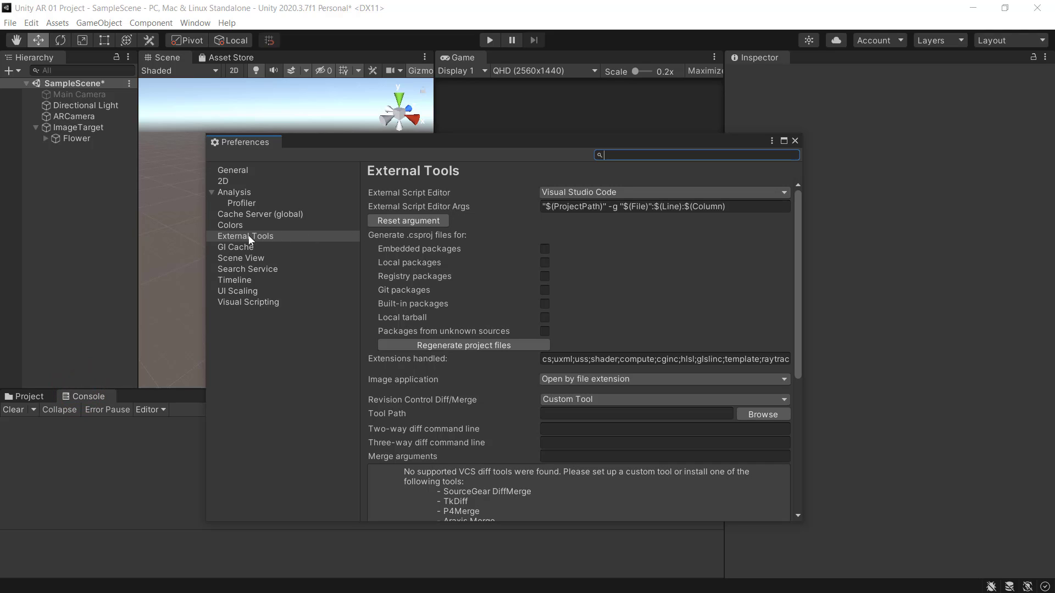
{"action": "left_click", "coordinate": [248, 238]}
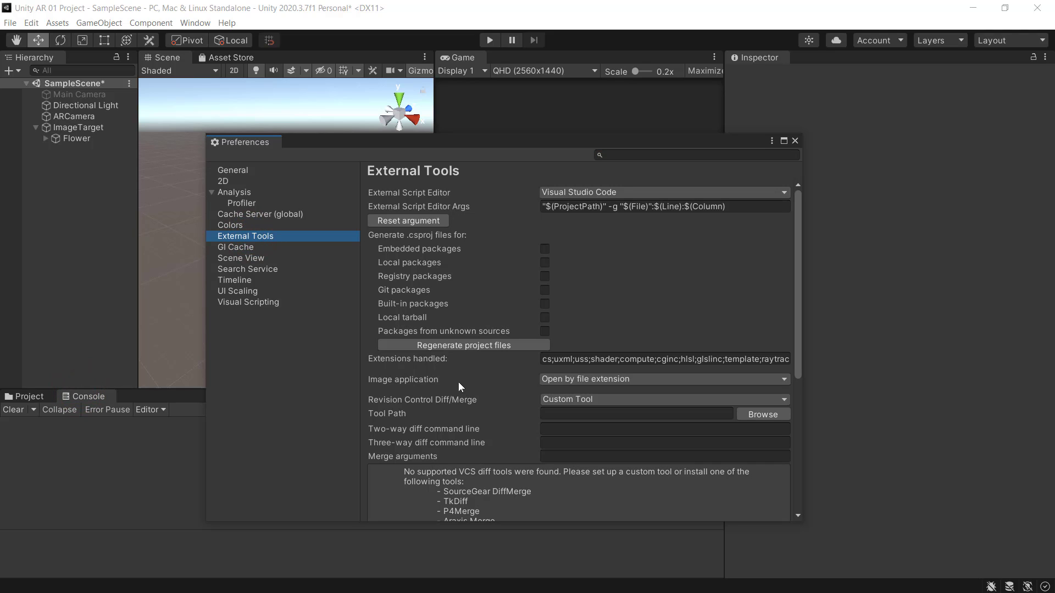
{"action": "scroll", "coordinate": [459, 381], "scroll_direction": "down", "scroll_amount": 8}
{"action": "scroll", "coordinate": [457, 381], "scroll_direction": "down", "scroll_amount": 2}
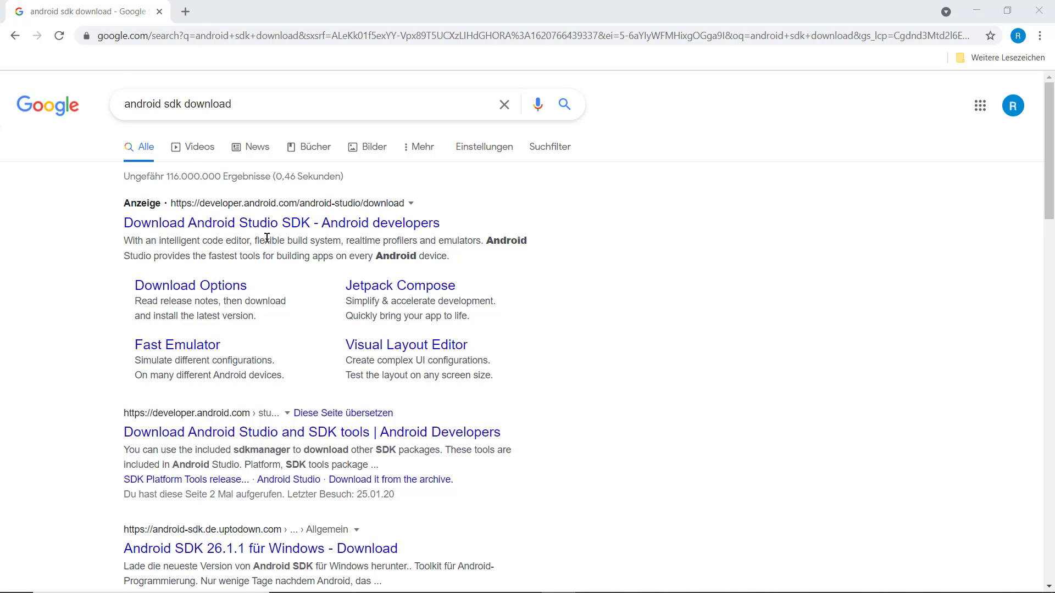
From the Android developers site, accept the terms and download Android Studio for Windows.
{"action": "left_click", "coordinate": [245, 225]}
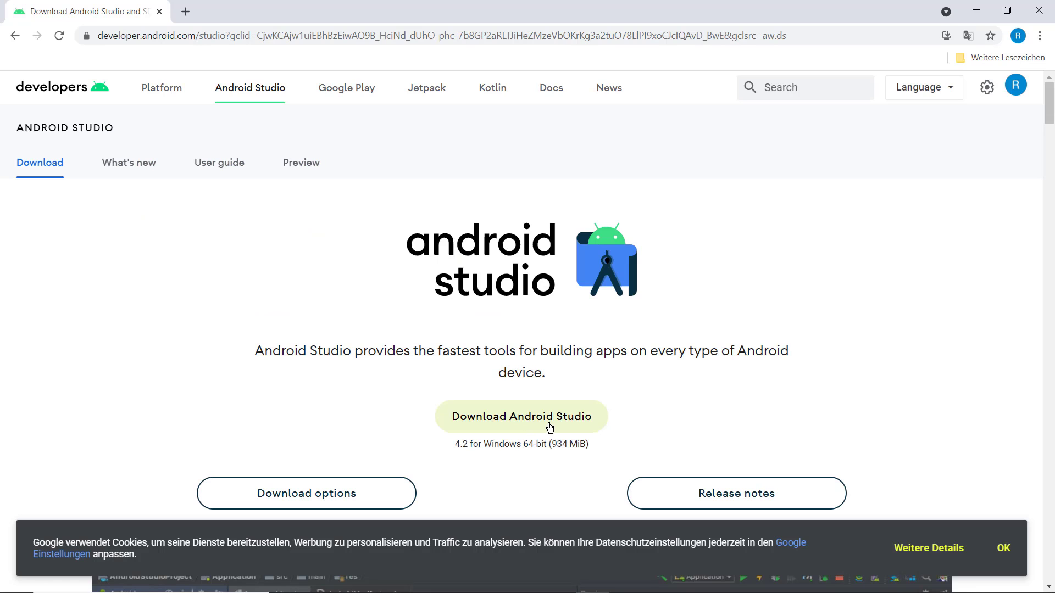
{"action": "left_click", "coordinate": [526, 424]}
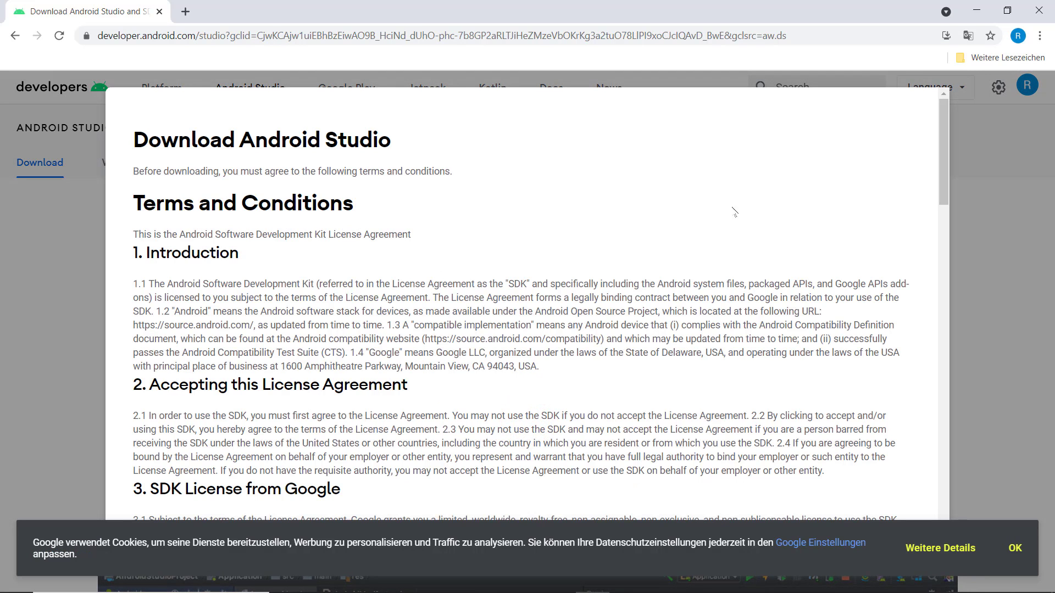
{"action": "scroll", "coordinate": [495, 330], "scroll_direction": "down", "scroll_amount": 20}
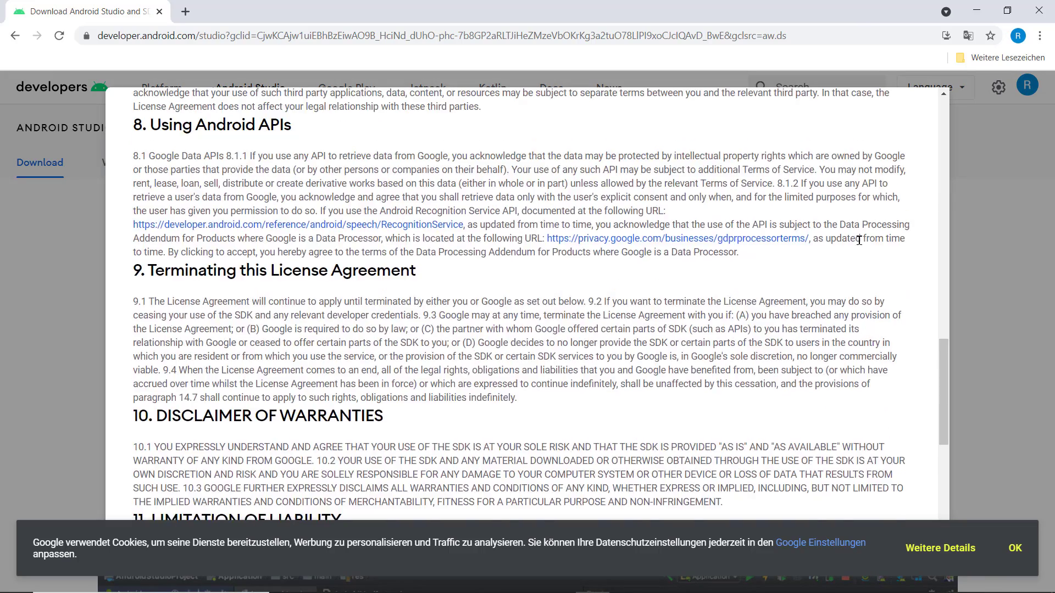
{"action": "scroll", "coordinate": [156, 434], "scroll_direction": "down", "scroll_amount": 15}
{"action": "left_click", "coordinate": [139, 450]}
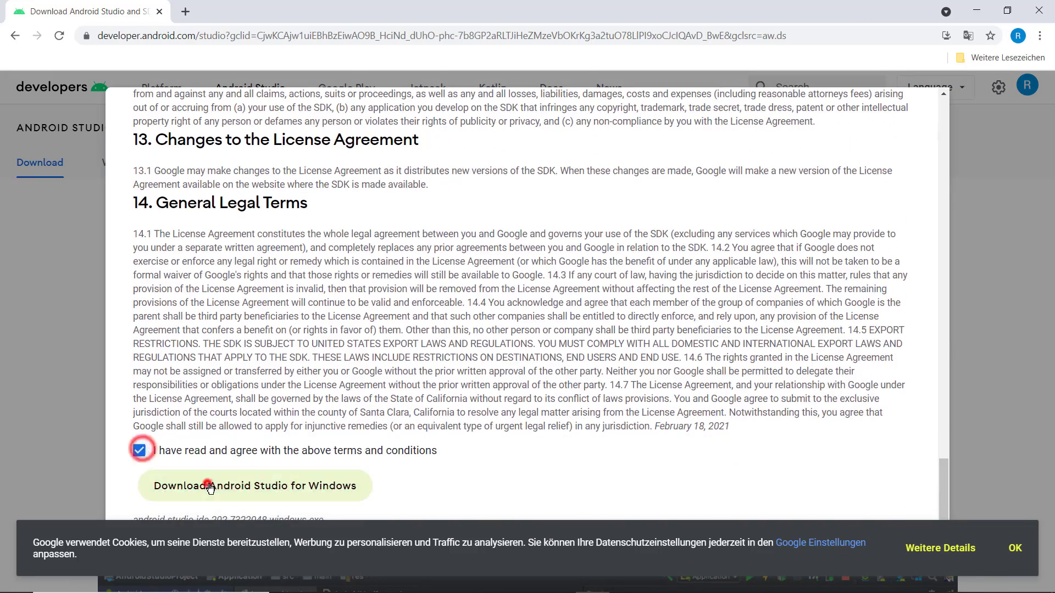
{"action": "left_click", "coordinate": [209, 486]}
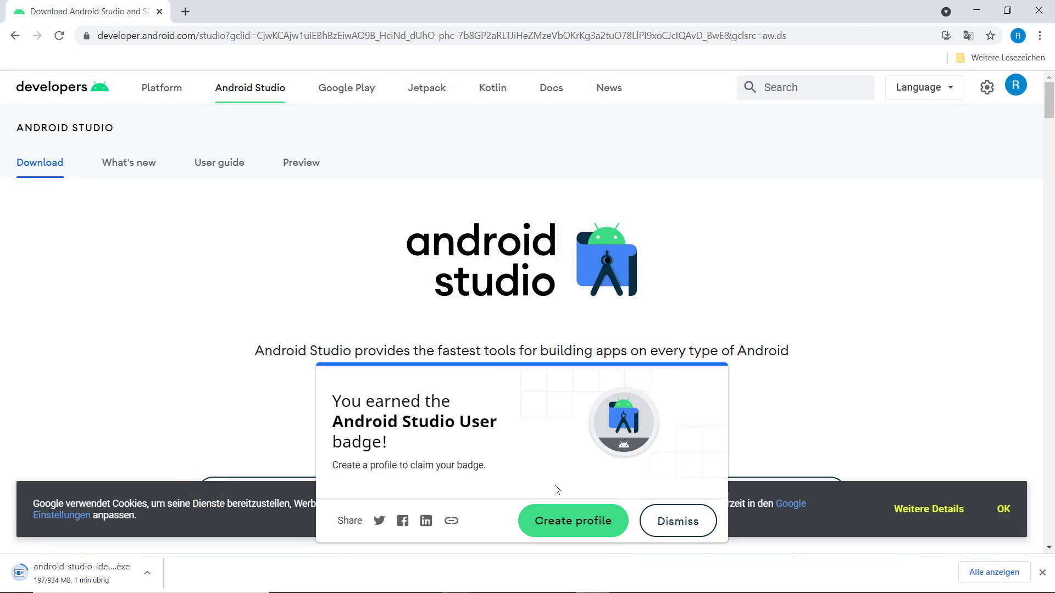
{"action": "left_click", "coordinate": [670, 516]}
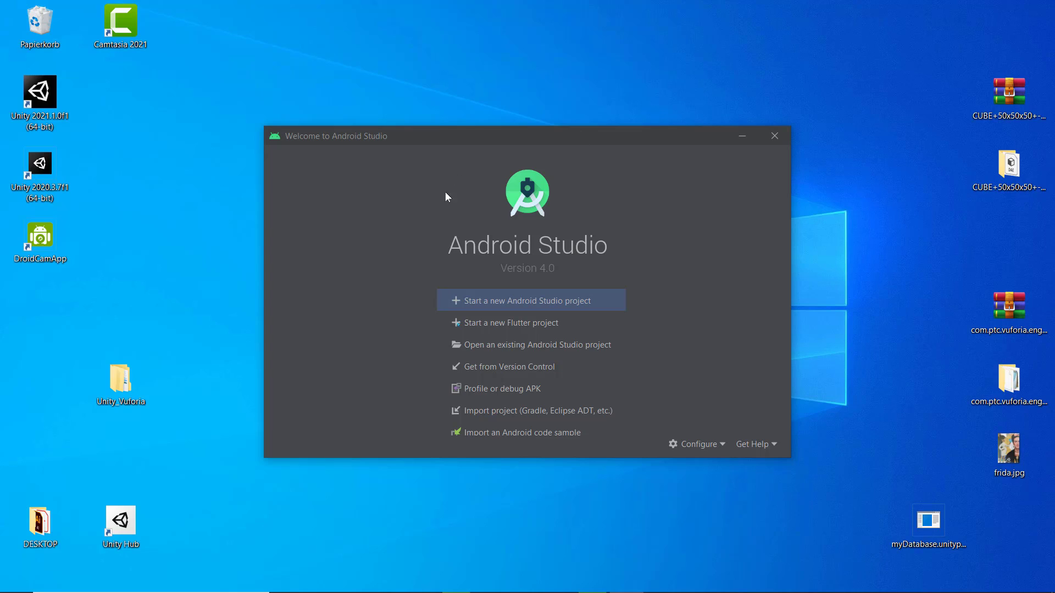
Check the installed Android SDK platforms (Android 7.0 to 9.0) in Android Studio's settings.
{"action": "left_click", "coordinate": [585, 306]}
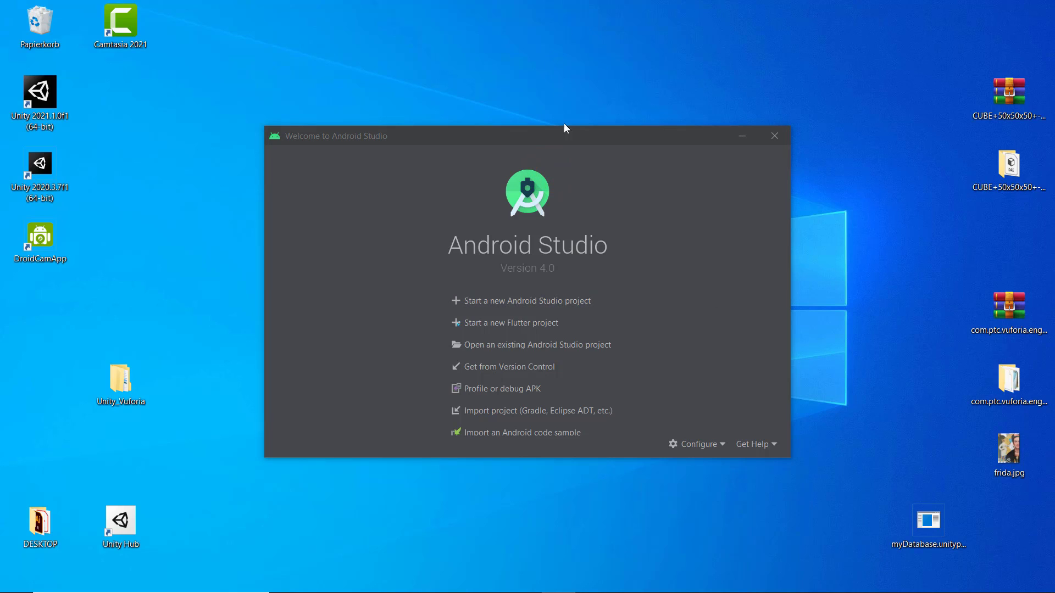
{"action": "left_click", "coordinate": [710, 446]}
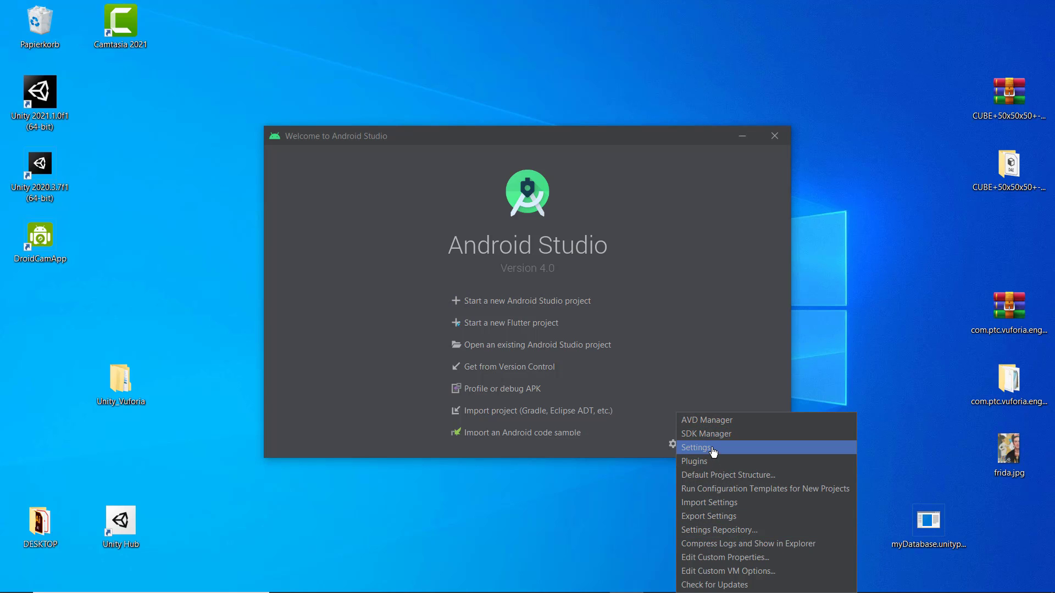
{"action": "left_click", "coordinate": [713, 450]}
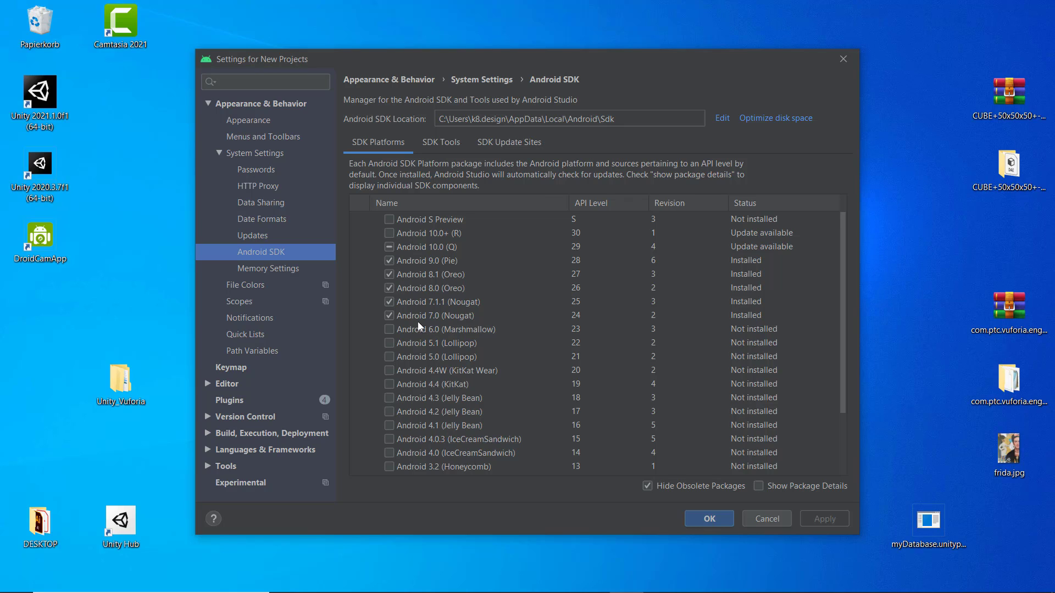
{"action": "key", "text": "Escape"}
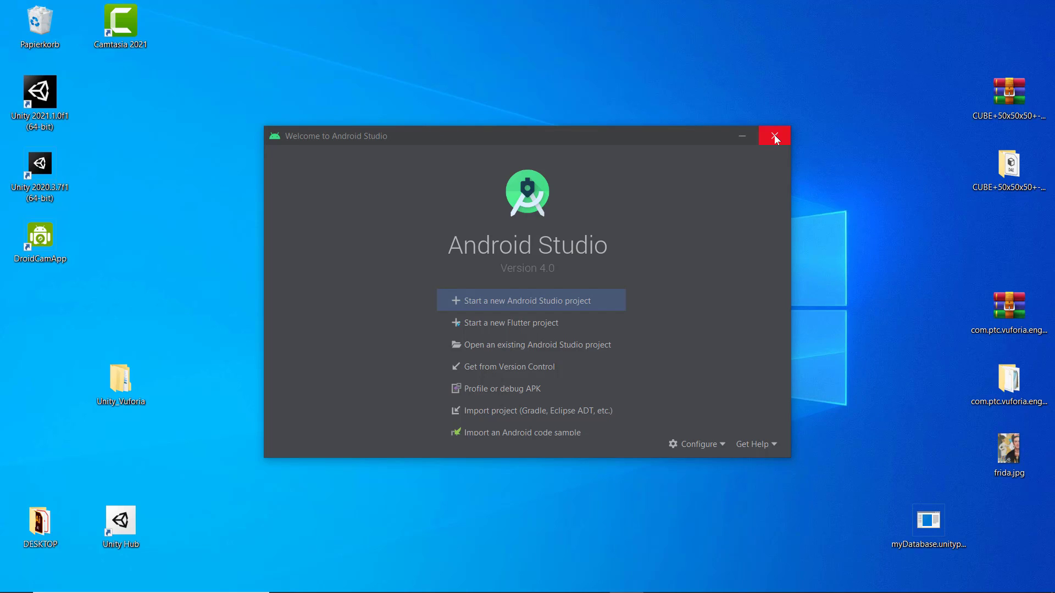
Close Android Studio and return to the Unity editor.
{"action": "left_click", "coordinate": [774, 138]}
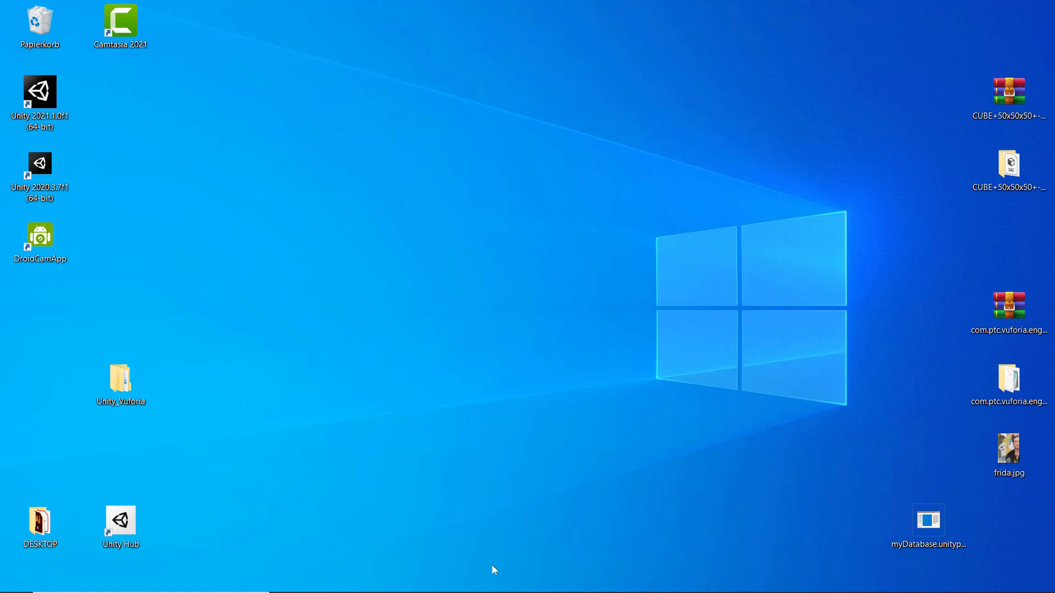
{"action": "mouse_move", "coordinate": [494, 592]}
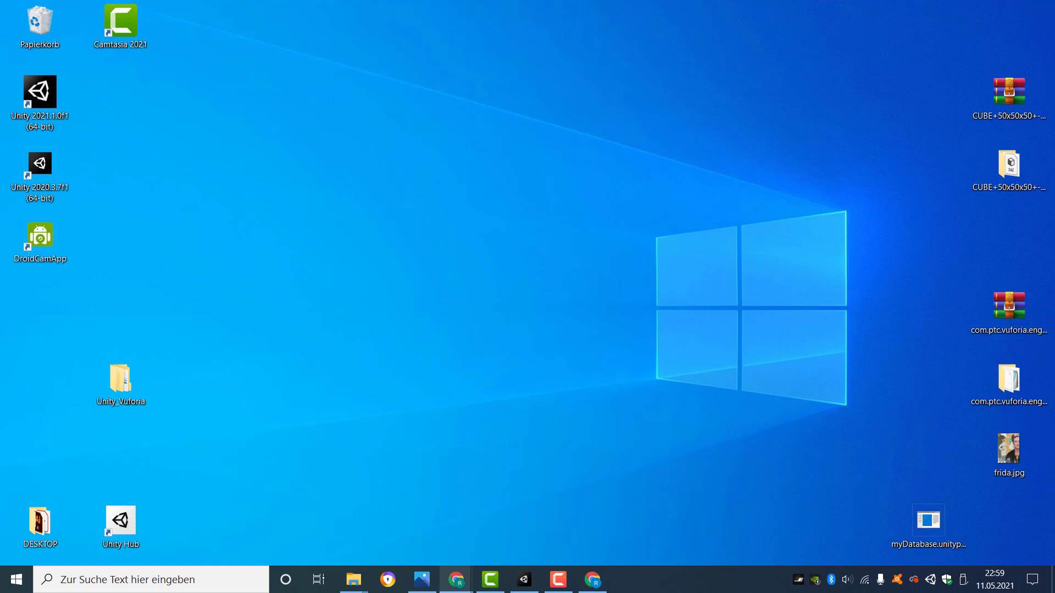
{"action": "left_click", "coordinate": [532, 585]}
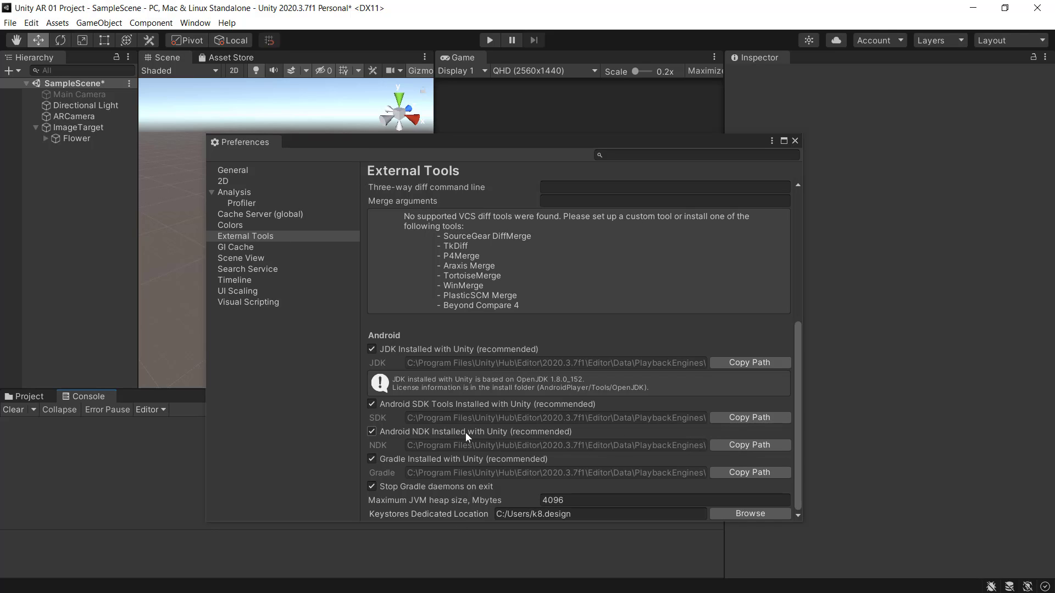
Keep Unity's bundled Android SDK Tools option checked and close Preferences.
{"action": "left_click", "coordinate": [734, 447]}
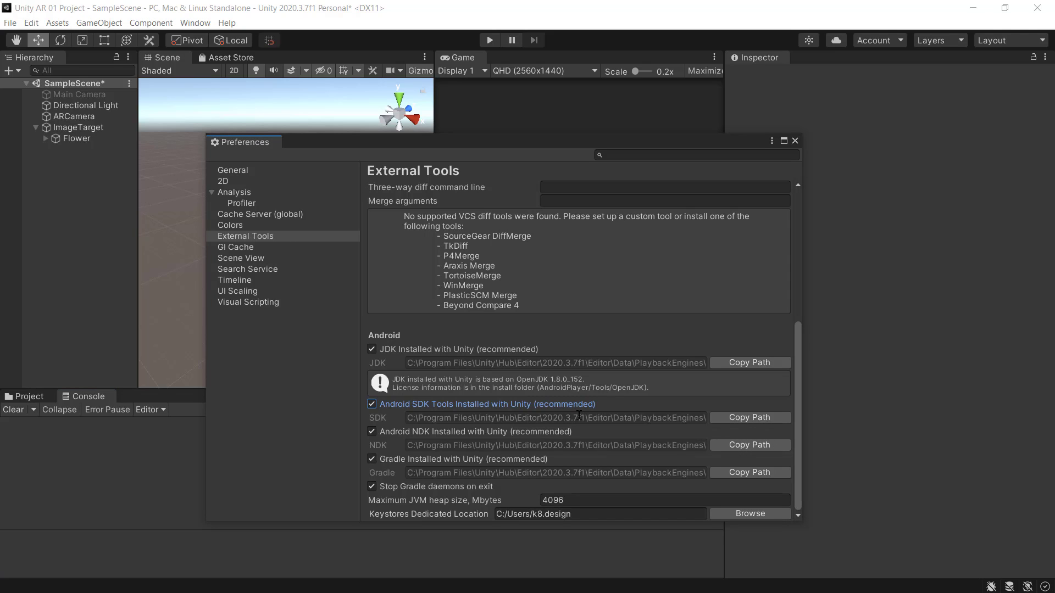
{"action": "left_click", "coordinate": [794, 141]}
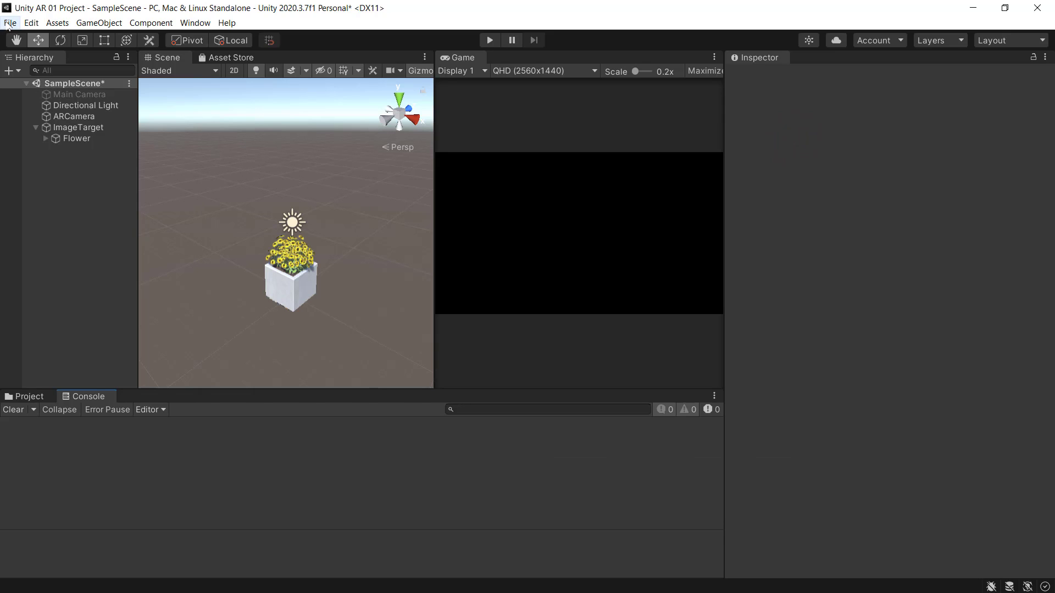
In Build Settings, add the open SampleScene, select Android and open its Player Settings.
{"action": "left_click", "coordinate": [10, 23]}
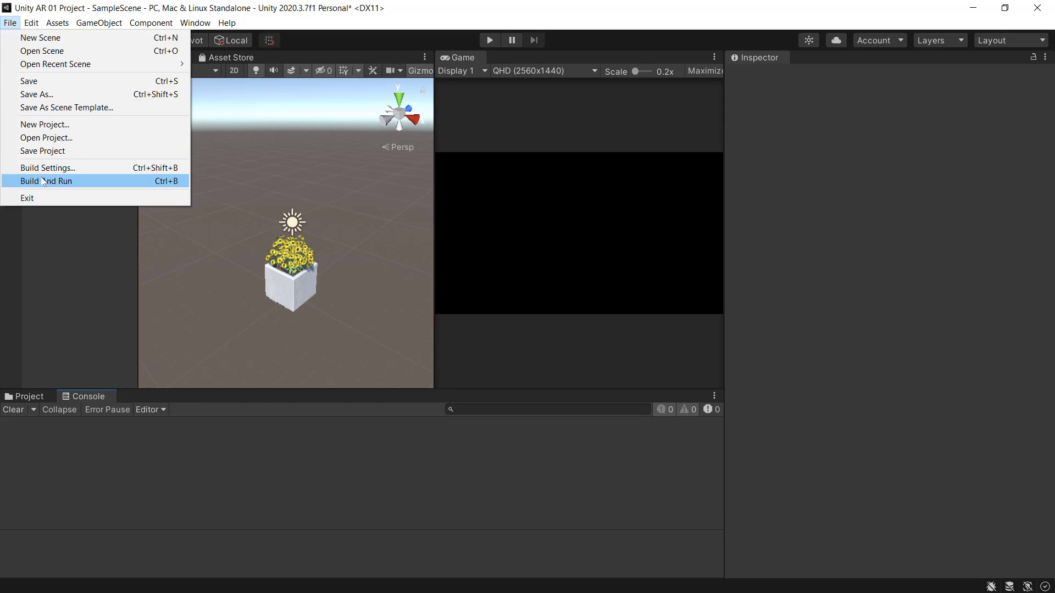
{"action": "left_click", "coordinate": [41, 169]}
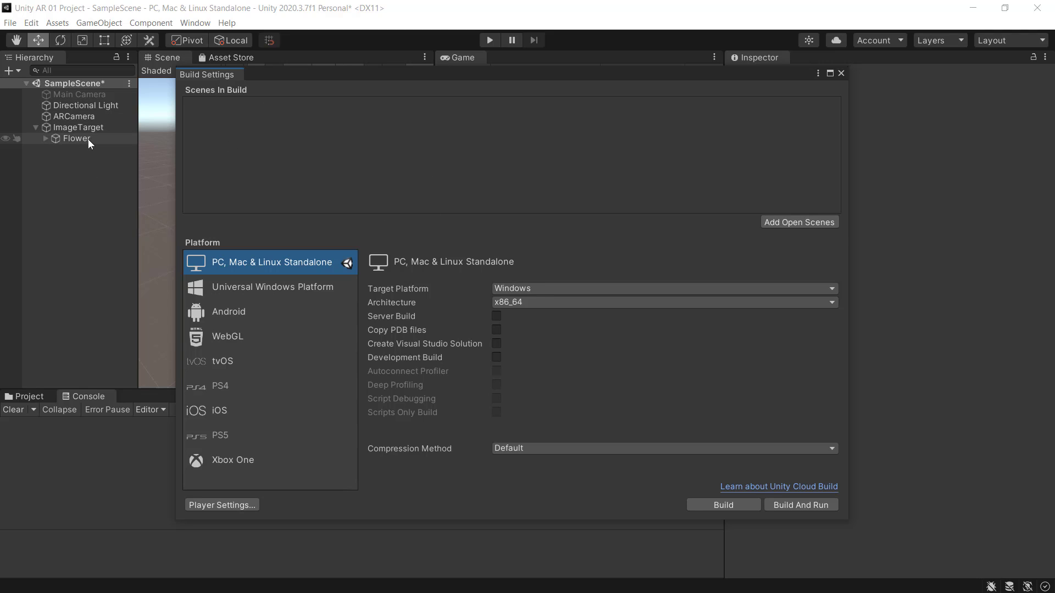
{"action": "left_click", "coordinate": [793, 223]}
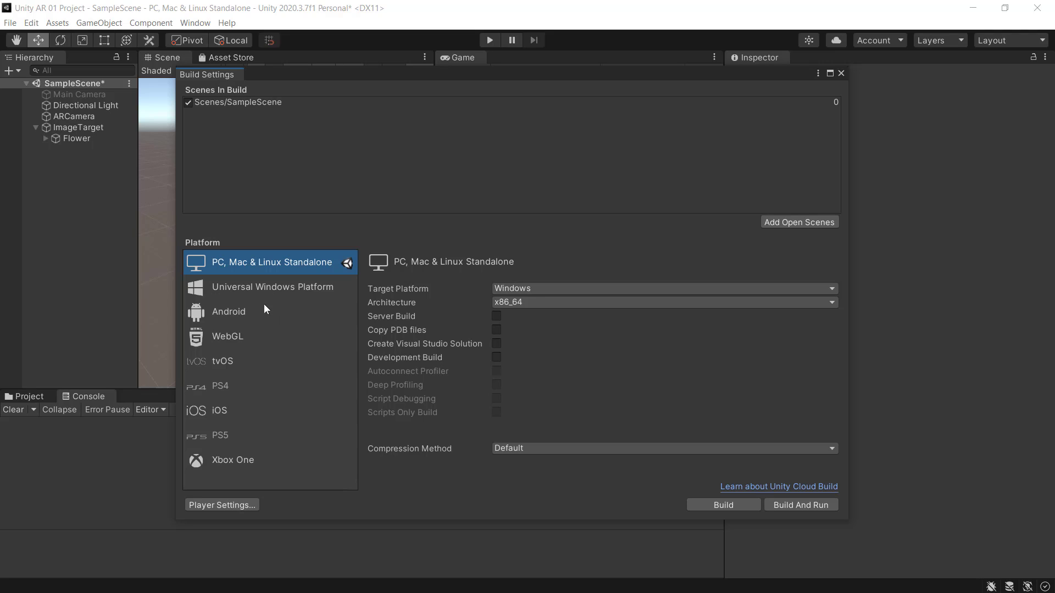
{"action": "left_click", "coordinate": [222, 312]}
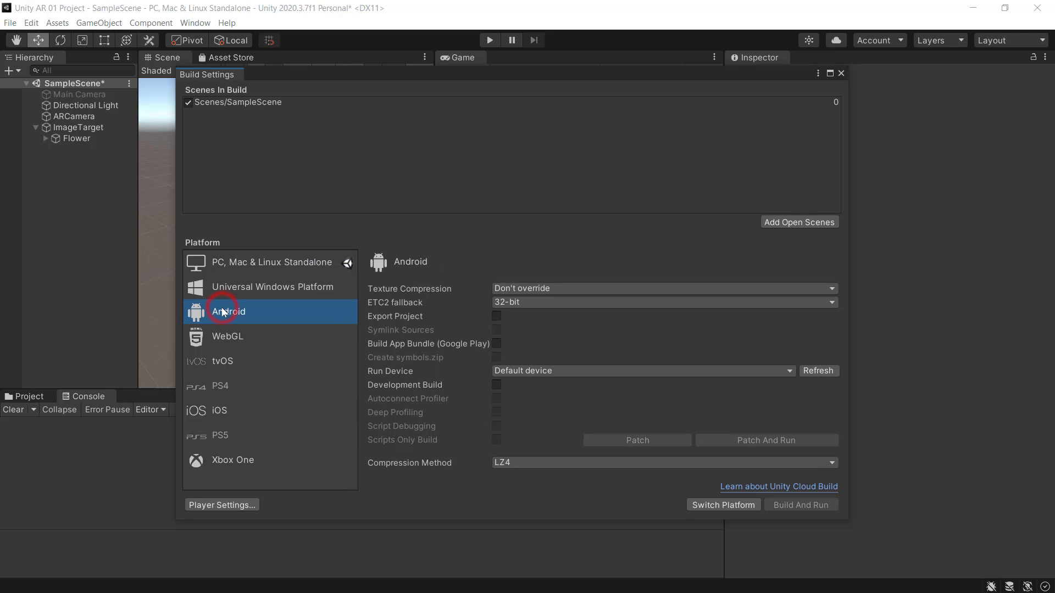
{"action": "left_click", "coordinate": [216, 506]}
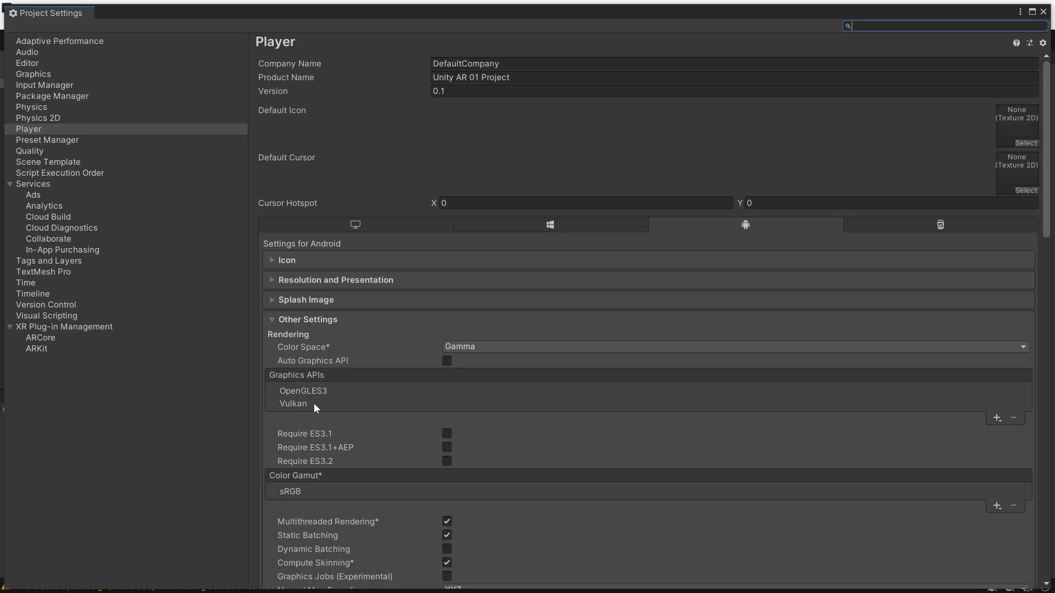
Remove Vulkan from the Android Graphics APIs list, leaving only OpenGLES3.
{"action": "left_click", "coordinate": [292, 403]}
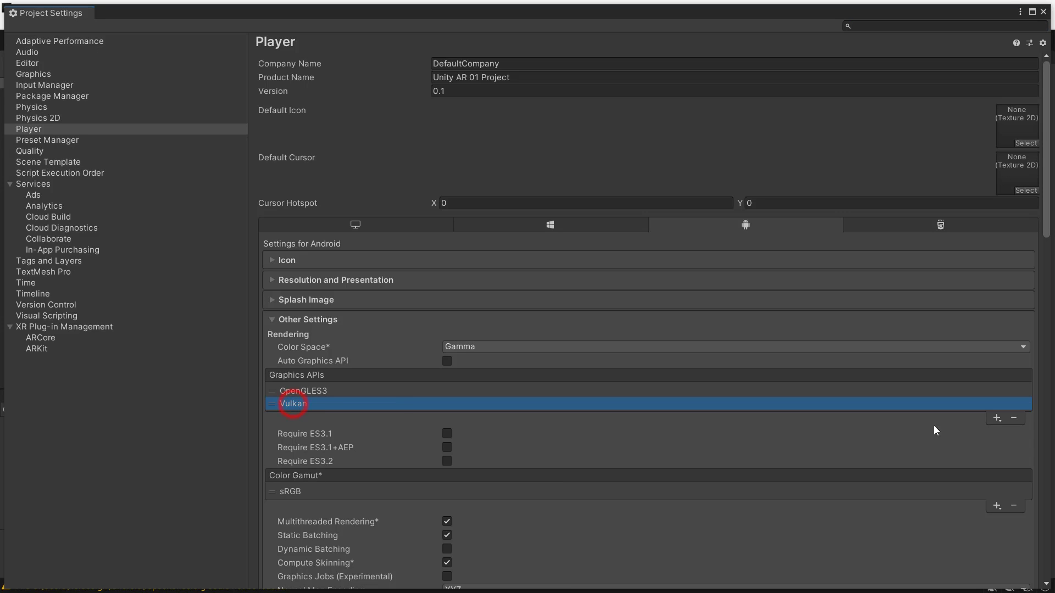
{"action": "left_click", "coordinate": [1015, 418]}
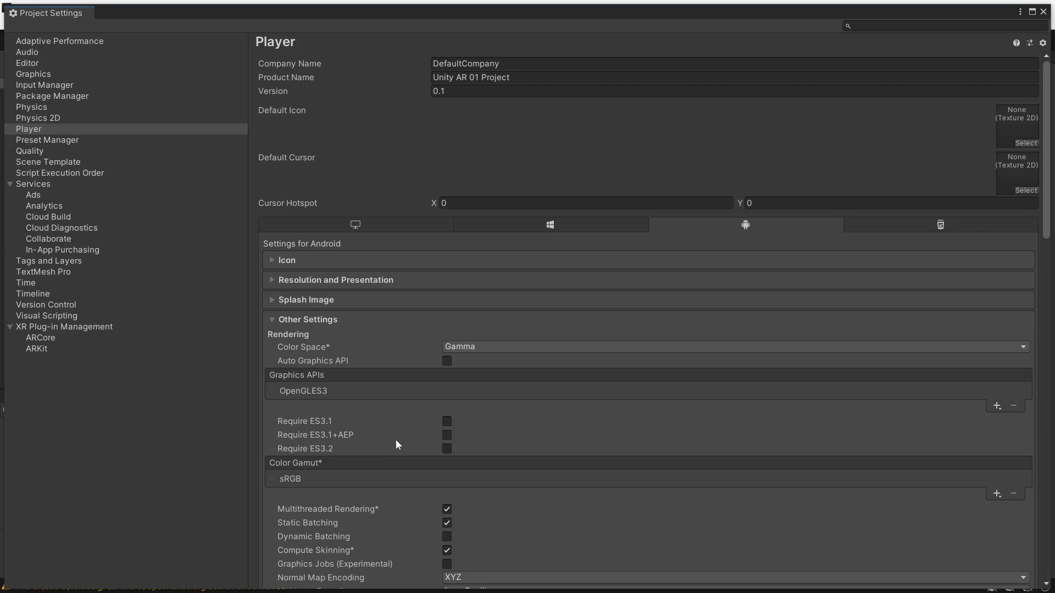
{"action": "scroll", "coordinate": [423, 437], "scroll_direction": "down", "scroll_amount": 8}
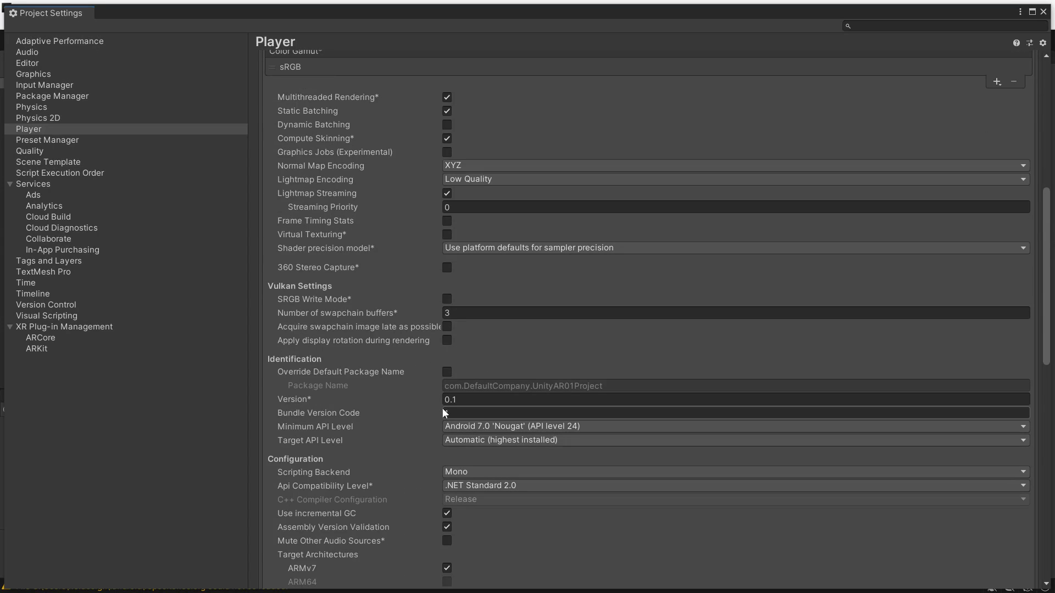
{"action": "scroll", "coordinate": [444, 408], "scroll_direction": "down", "scroll_amount": 3}
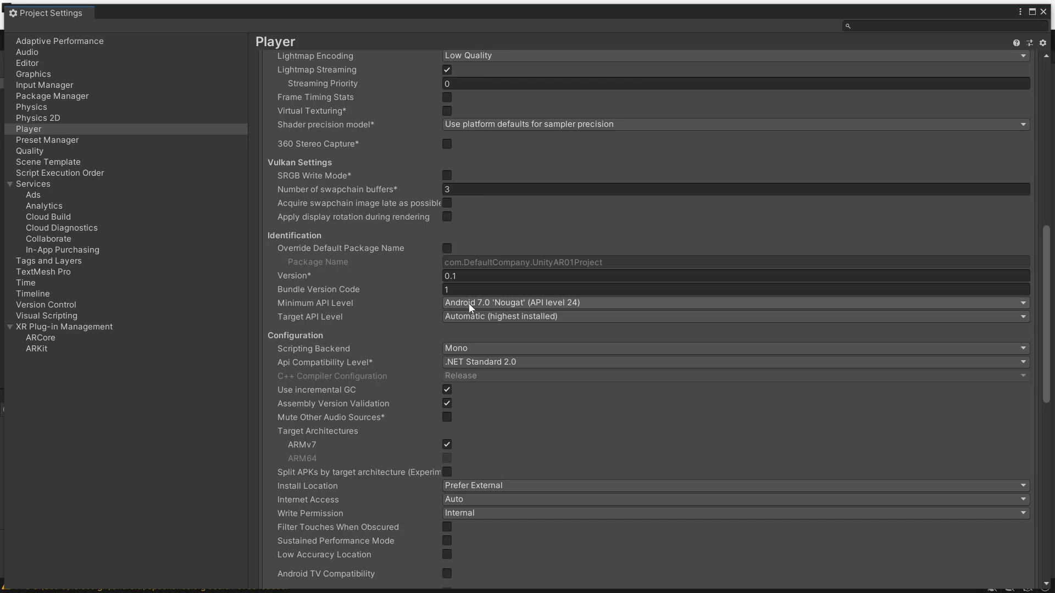
Set the Api Compatibility Level to .NET 4.x in Other Settings.
{"action": "left_click", "coordinate": [468, 302]}
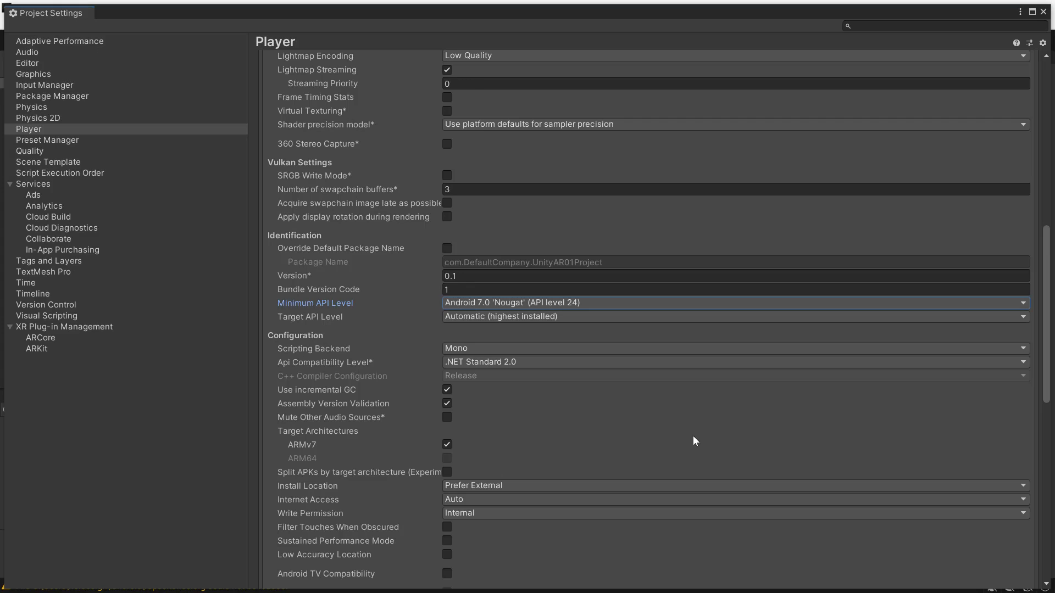
{"action": "left_click", "coordinate": [495, 358]}
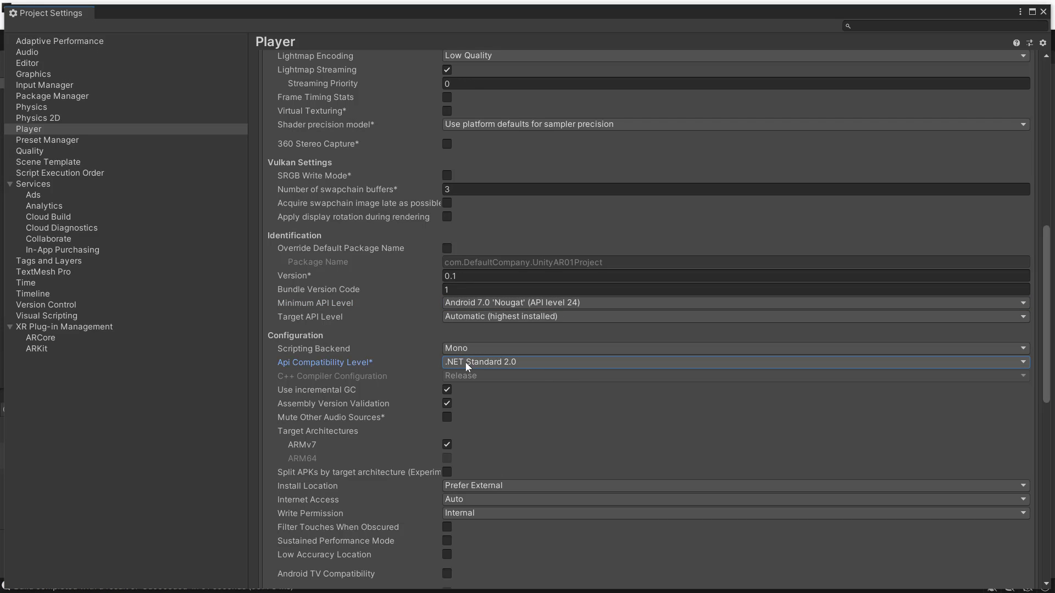
{"action": "left_click", "coordinate": [466, 361]}
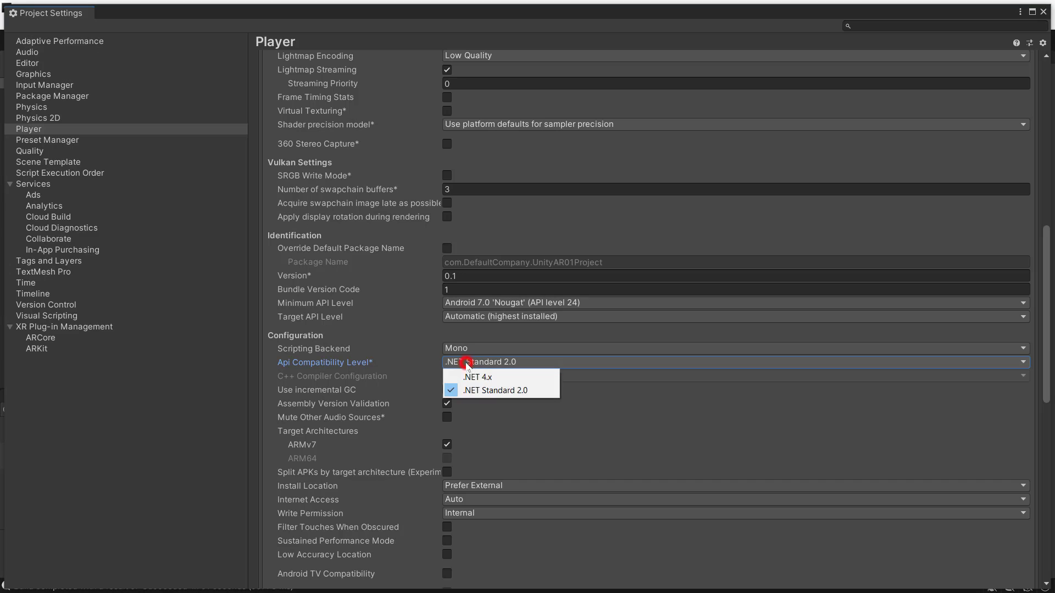
{"action": "left_click", "coordinate": [475, 379]}
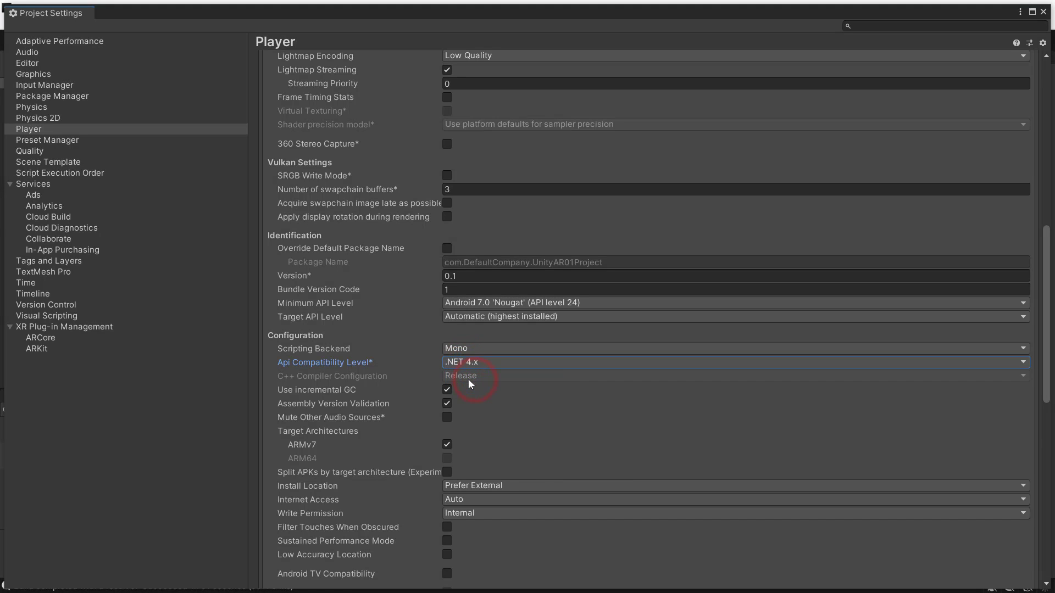
{"action": "scroll", "coordinate": [468, 380], "scroll_direction": "down", "scroll_amount": 5}
{"action": "scroll", "coordinate": [469, 380], "scroll_direction": "down", "scroll_amount": 3}
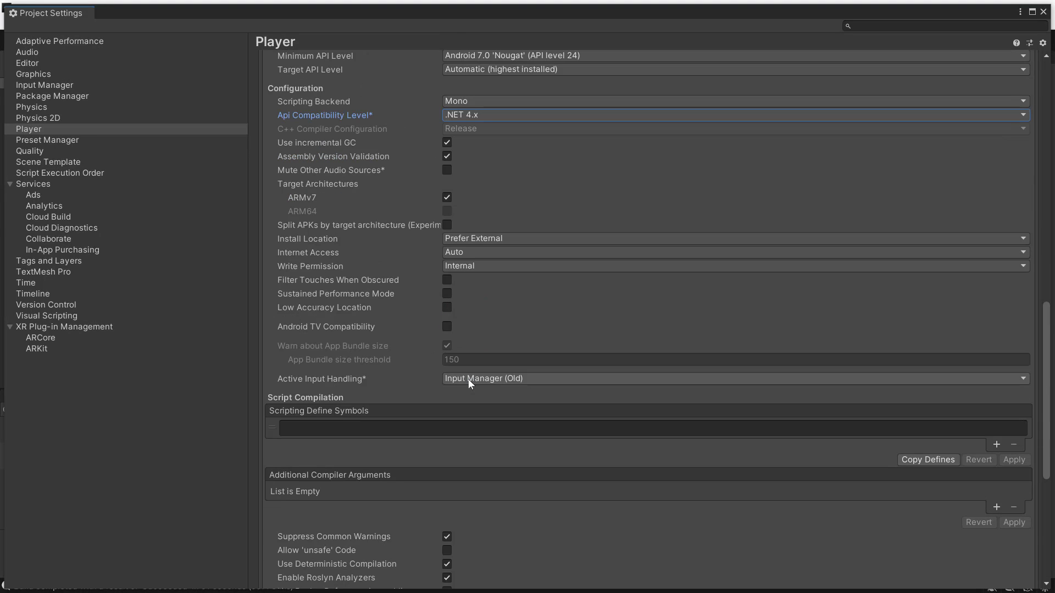
{"action": "scroll", "coordinate": [468, 380], "scroll_direction": "down", "scroll_amount": 2}
{"action": "scroll", "coordinate": [468, 379], "scroll_direction": "down", "scroll_amount": 5}
{"action": "scroll", "coordinate": [467, 379], "scroll_direction": "down", "scroll_amount": 2}
{"action": "scroll", "coordinate": [467, 379], "scroll_direction": "down", "scroll_amount": 2}
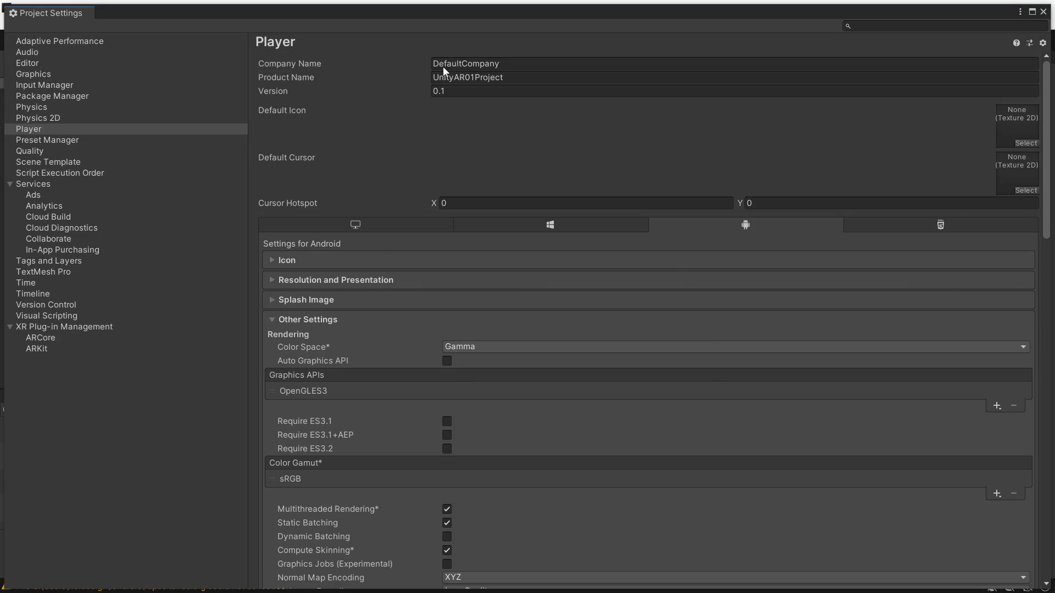
{"action": "left_click", "coordinate": [434, 70]}
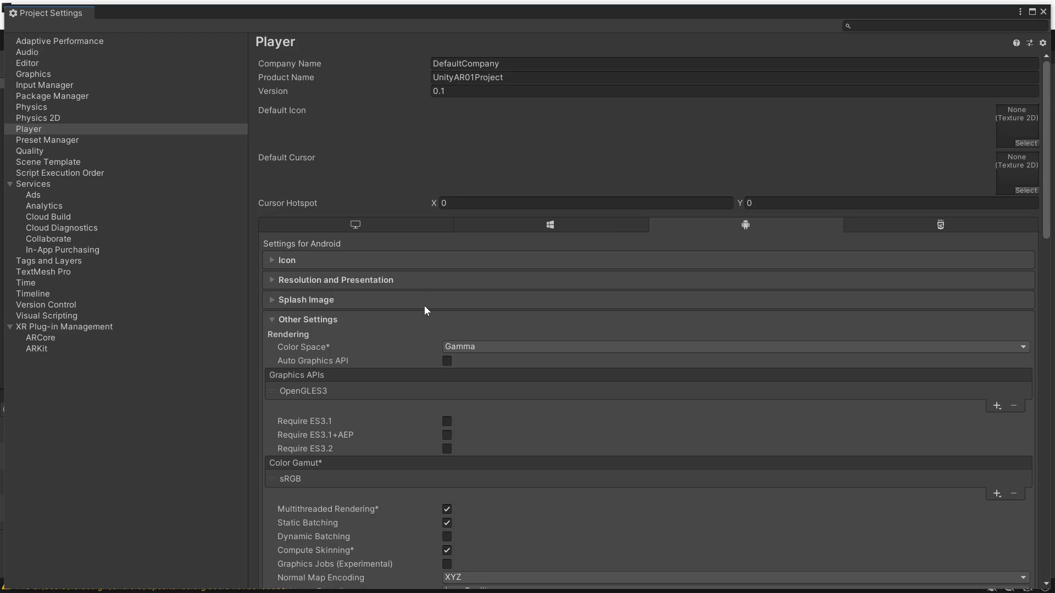
{"action": "scroll", "coordinate": [424, 306], "scroll_direction": "down", "scroll_amount": 5}
{"action": "scroll", "coordinate": [424, 305], "scroll_direction": "down", "scroll_amount": 1}
{"action": "scroll", "coordinate": [424, 308], "scroll_direction": "down", "scroll_amount": 5}
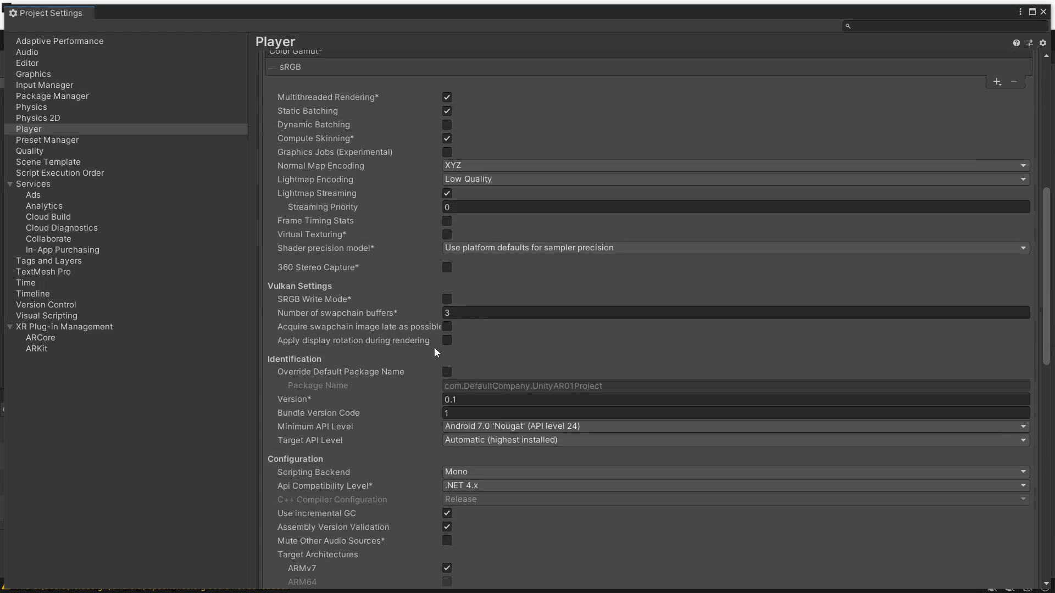
{"action": "scroll", "coordinate": [434, 346], "scroll_direction": "up", "scroll_amount": 5}
{"action": "scroll", "coordinate": [353, 266], "scroll_direction": "up", "scroll_amount": 5}
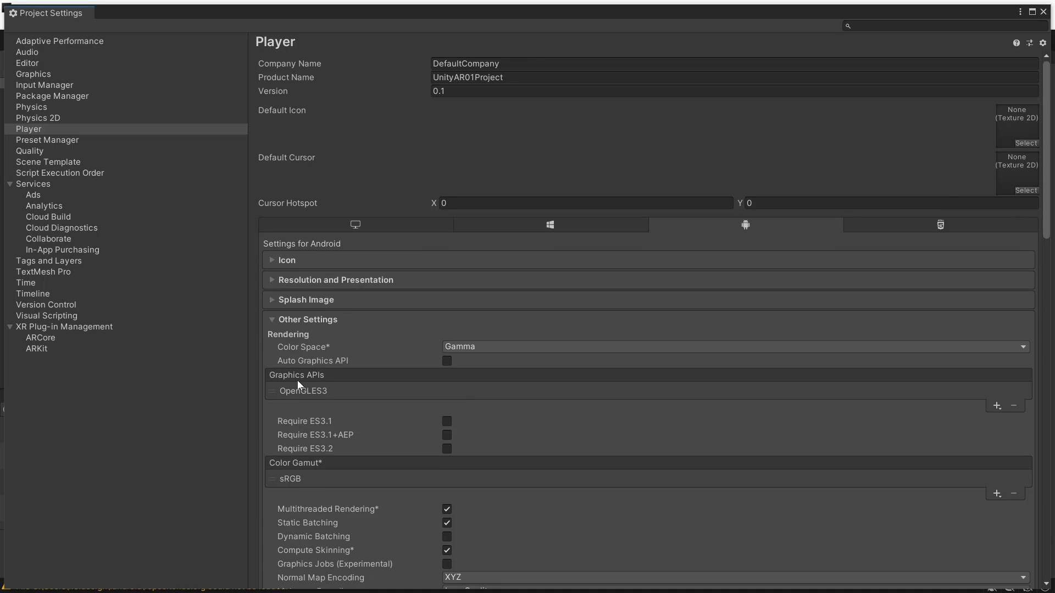
{"action": "scroll", "coordinate": [398, 338], "scroll_direction": "down", "scroll_amount": 9}
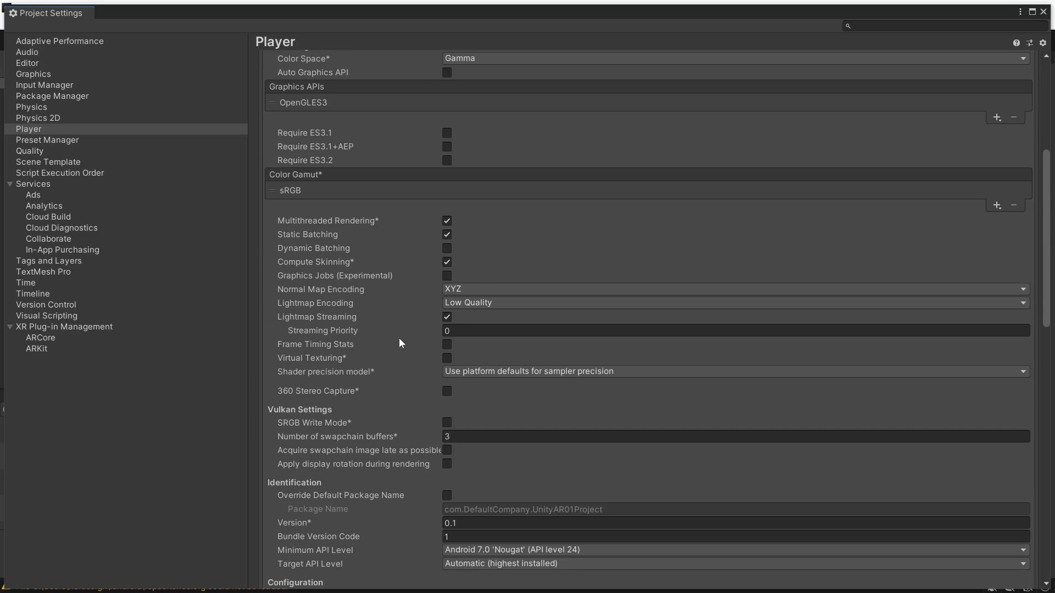
{"action": "scroll", "coordinate": [399, 338], "scroll_direction": "down", "scroll_amount": 5}
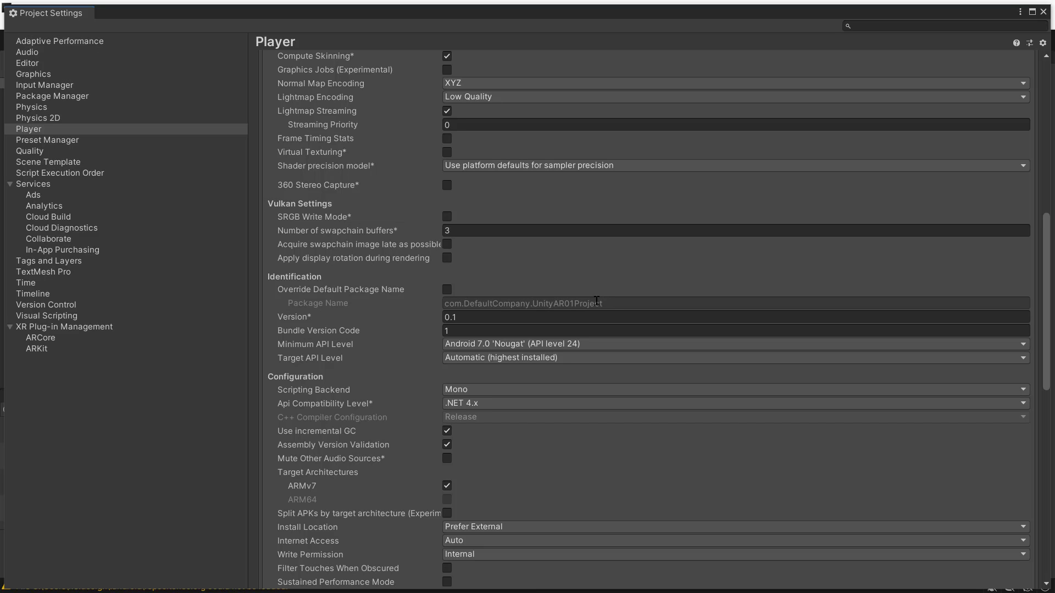
{"action": "scroll", "coordinate": [592, 289], "scroll_direction": "up", "scroll_amount": 5}
{"action": "scroll", "coordinate": [576, 224], "scroll_direction": "up", "scroll_amount": 5}
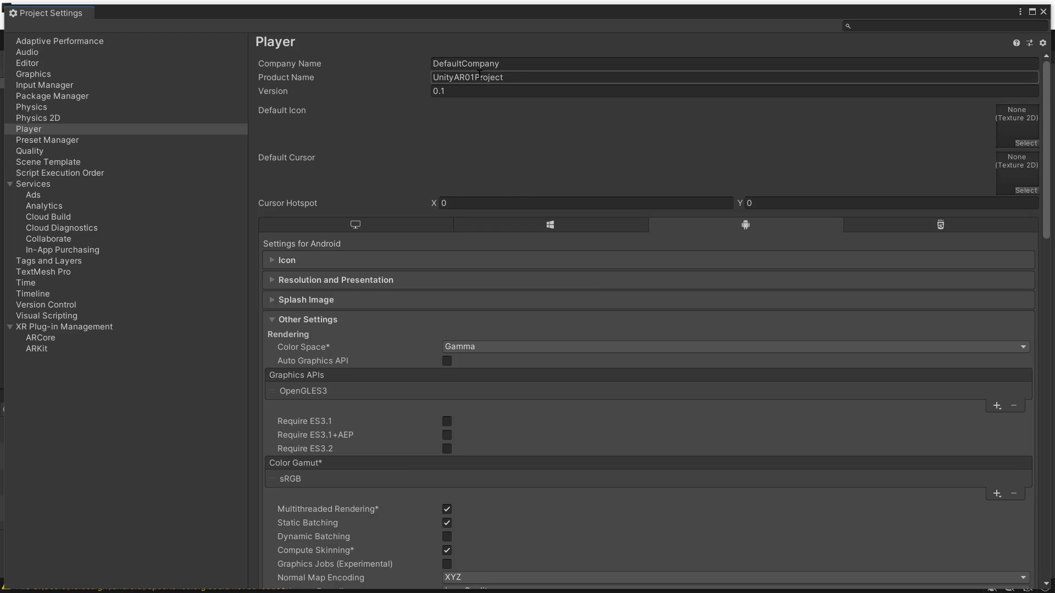
{"action": "left_click", "coordinate": [476, 172]}
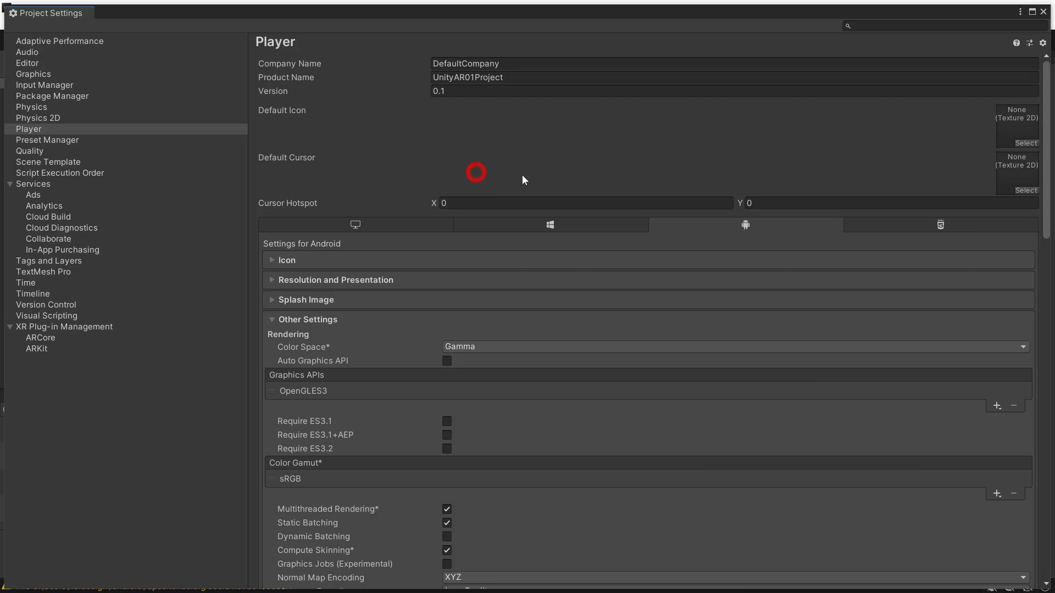
Build the Android package as myFirstAR.apk on the Desktop, then close Build Settings.
{"action": "left_click", "coordinate": [1043, 12]}
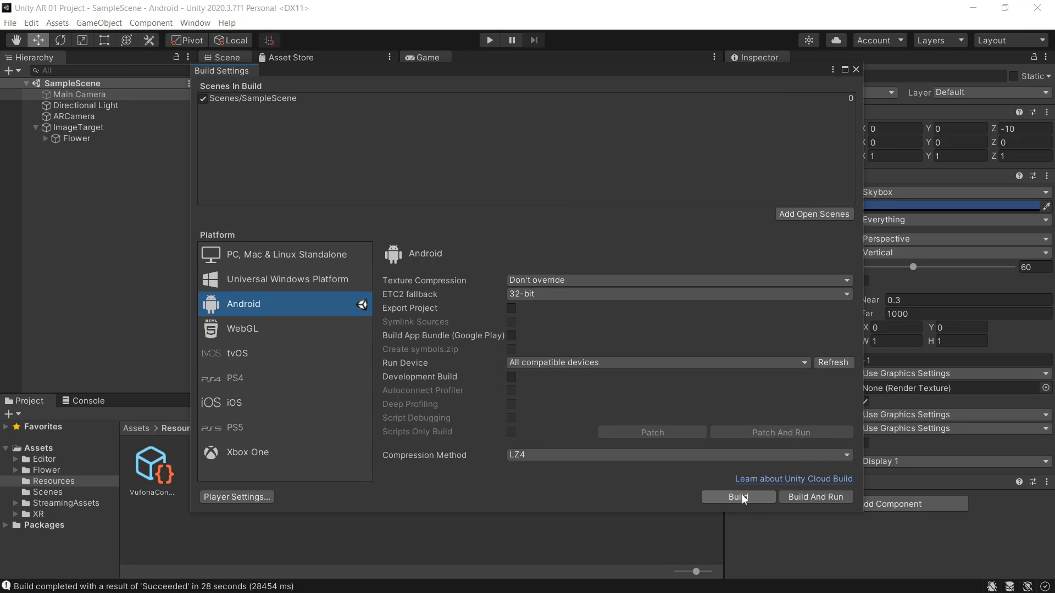
{"action": "left_click", "coordinate": [738, 496]}
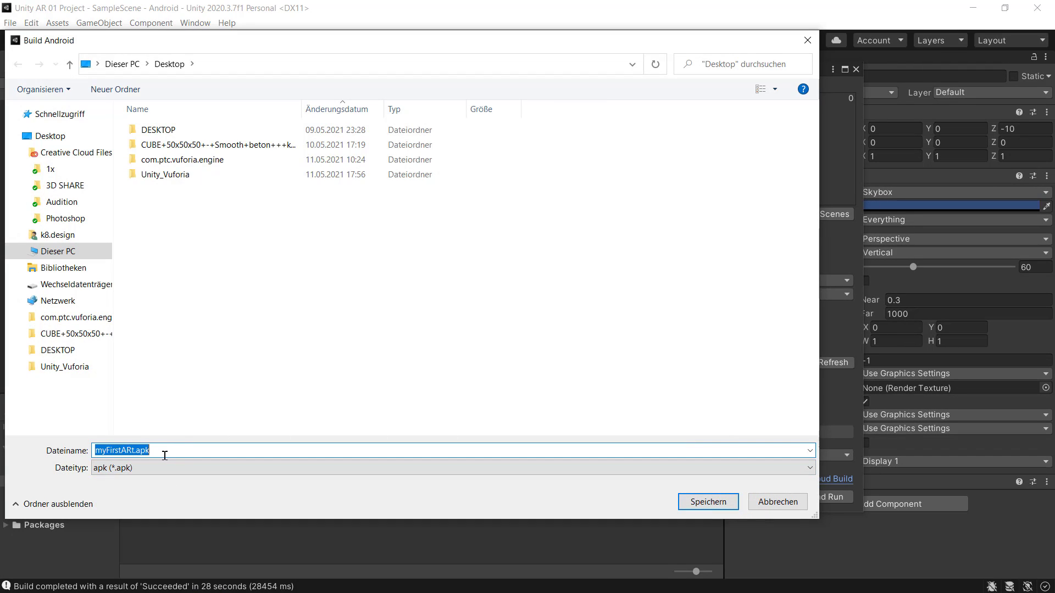
{"action": "left_click", "coordinate": [132, 451]}
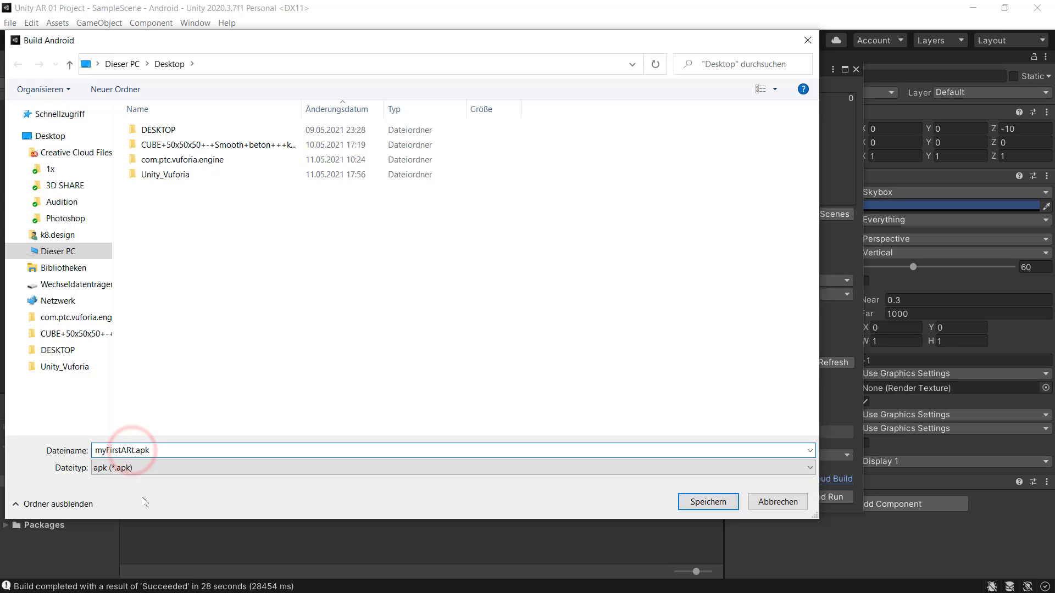
{"action": "key", "text": "Delete"}
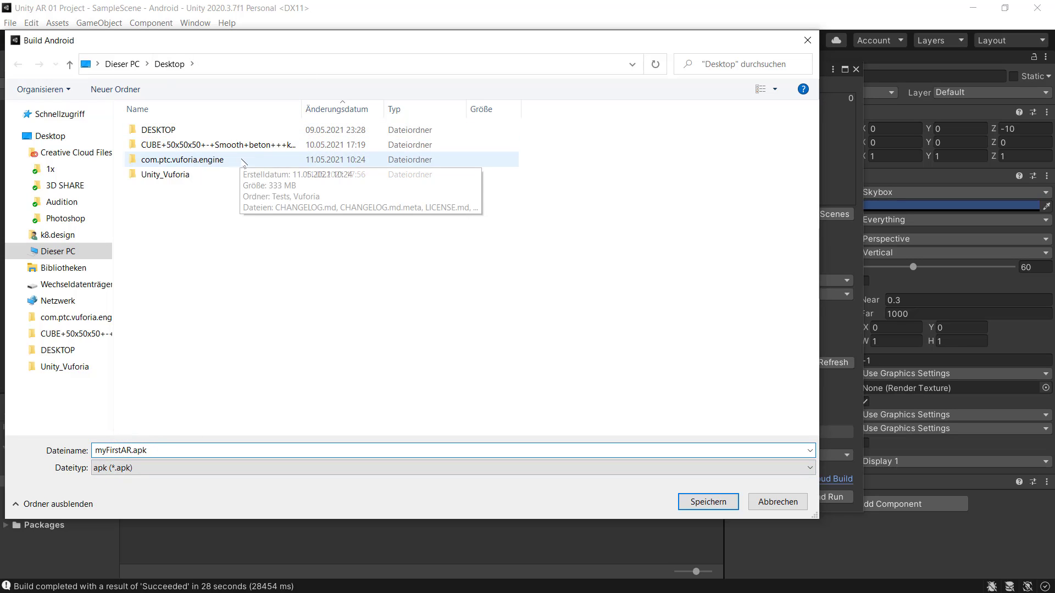
{"action": "left_click", "coordinate": [705, 501]}
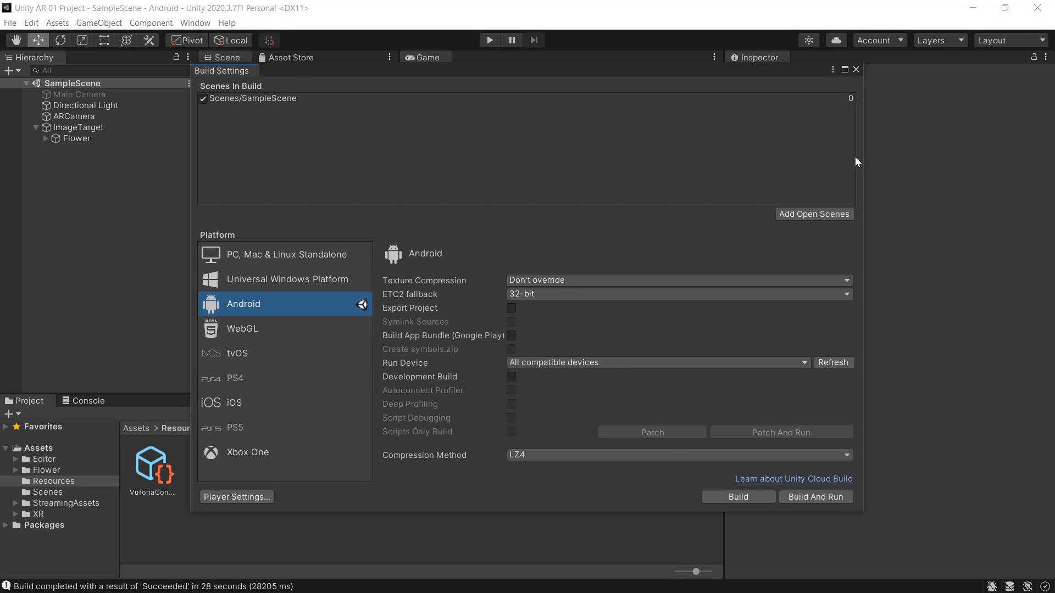
{"action": "left_click", "coordinate": [854, 69]}
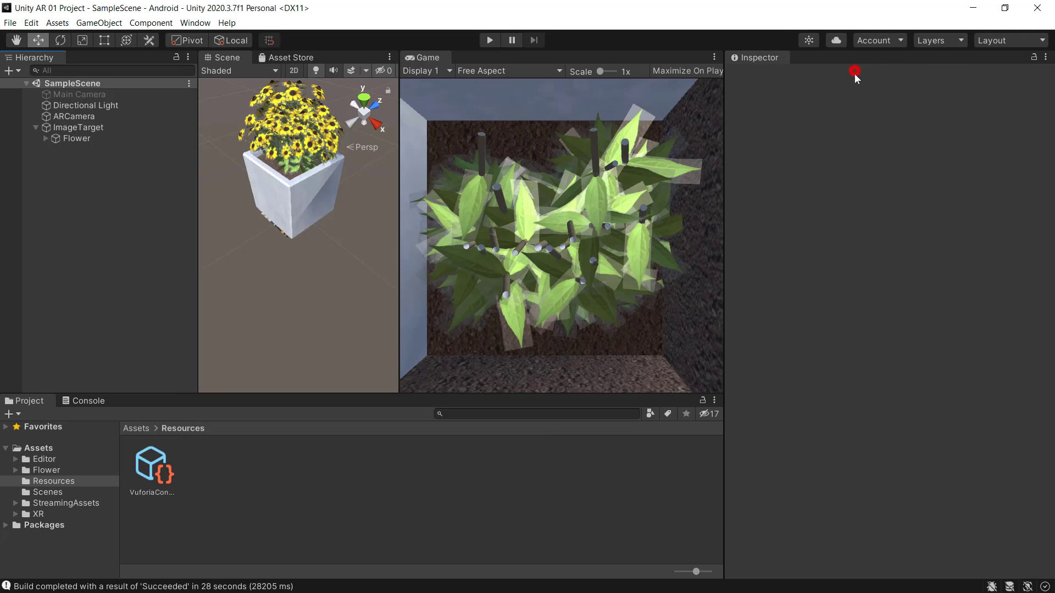
Minimize the Unity editor to reveal the desktop.
{"action": "left_click", "coordinate": [971, 6]}
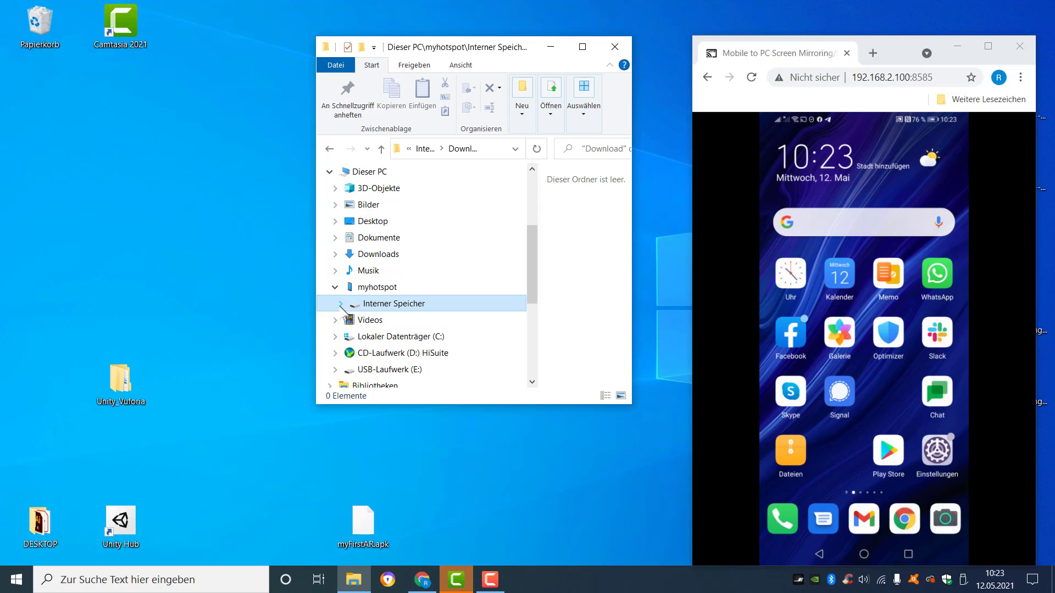
Copy myFirstAR.apk from the desktop into the phone's Interner Speicher > Download folder.
{"action": "left_click", "coordinate": [340, 303]}
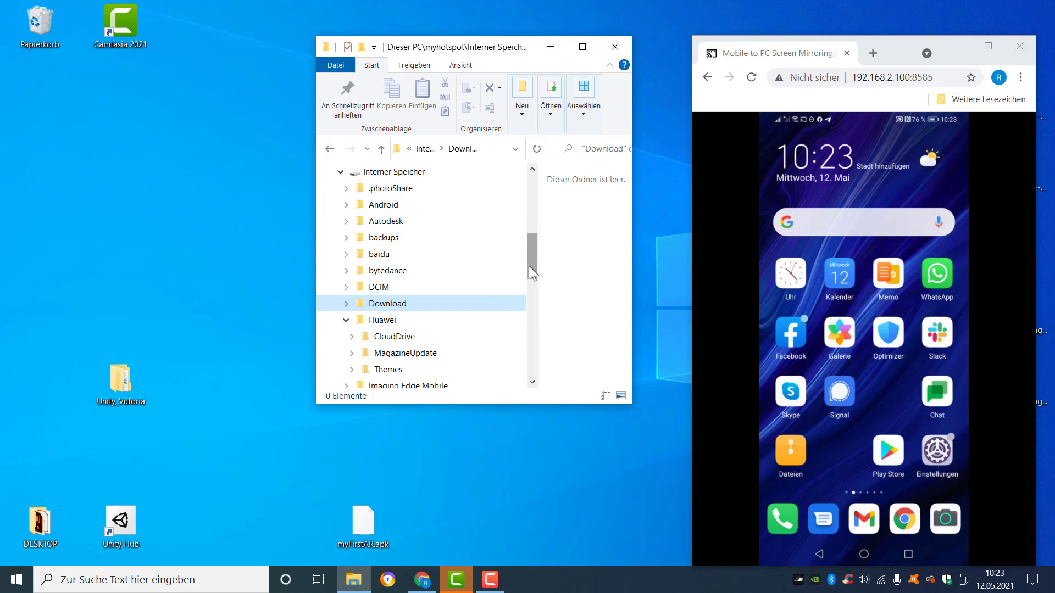
{"action": "left_click_drag", "start_coordinate": [529, 271], "coordinate": [528, 263]}
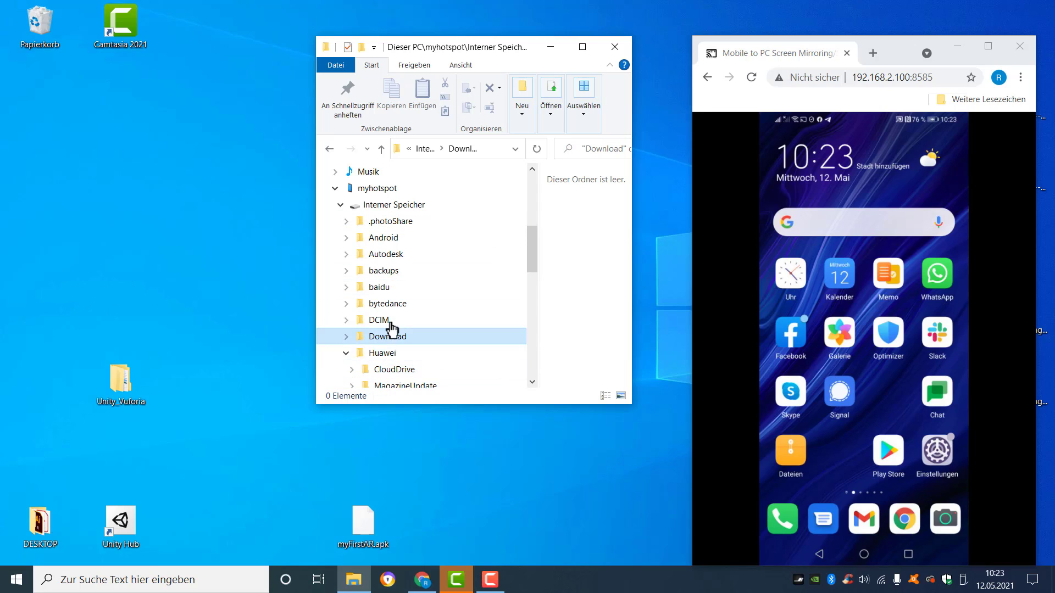
{"action": "left_click", "coordinate": [346, 353]}
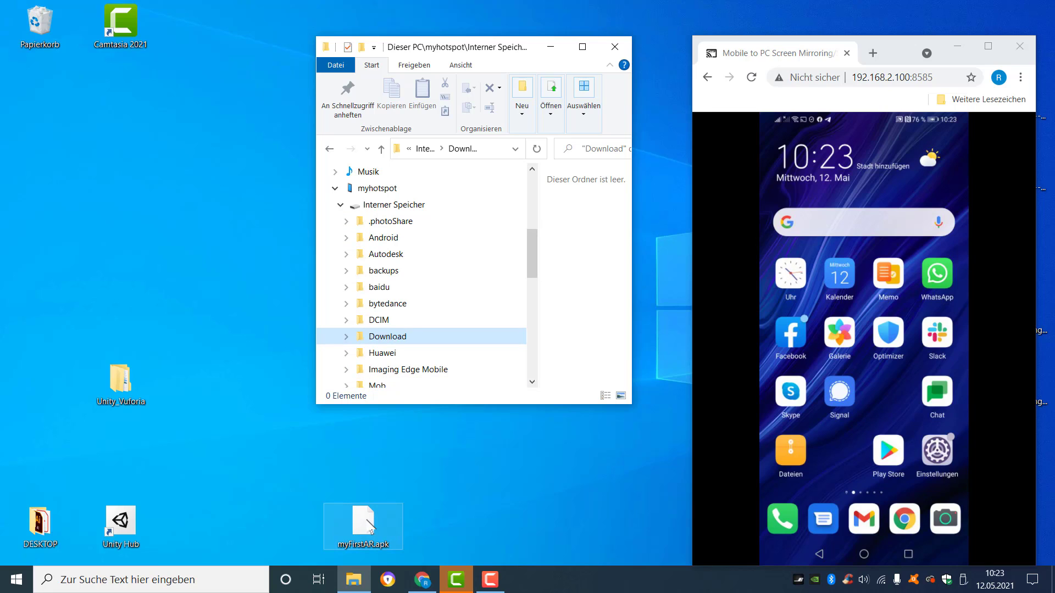
{"action": "mouse_move", "coordinate": [366, 520]}
{"action": "left_mouse_down"}
{"action": "mouse_move", "coordinate": [444, 487]}
{"action": "mouse_move", "coordinate": [385, 335]}
{"action": "left_mouse_up"}
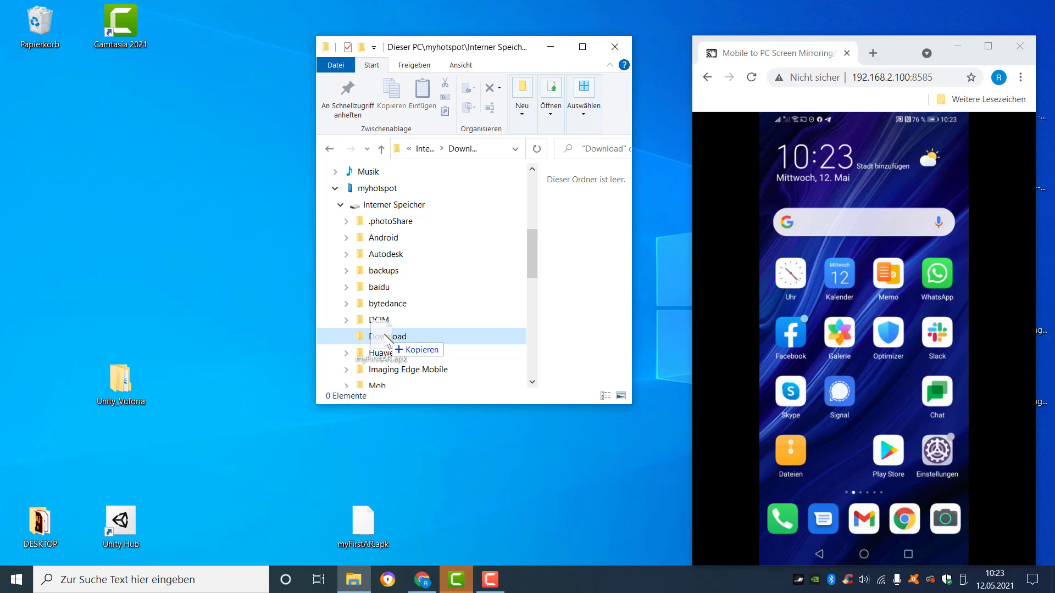
{"action": "left_click_drag", "start_coordinate": [386, 336], "coordinate": [386, 336]}
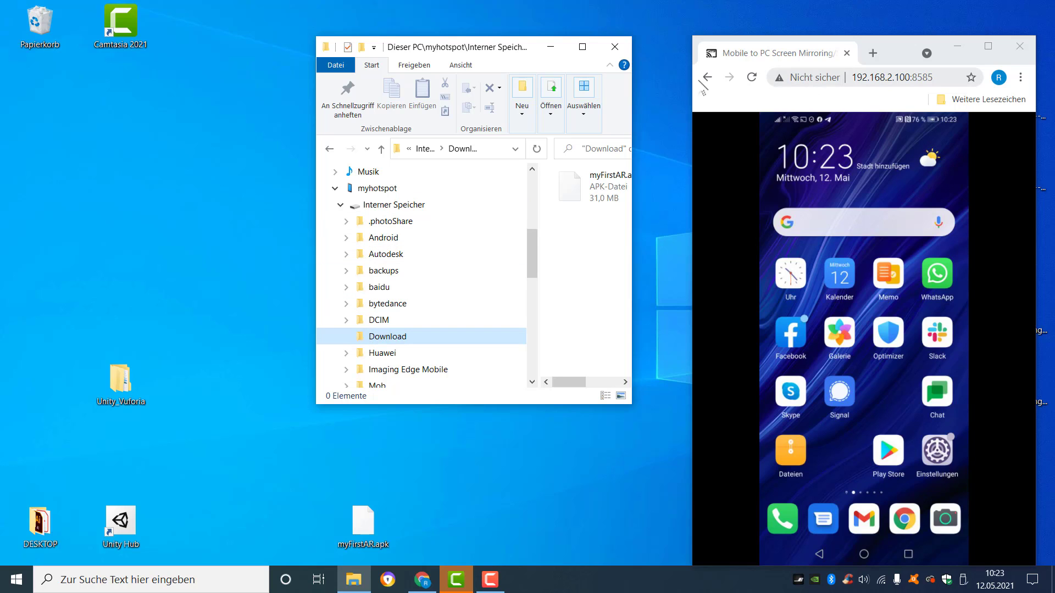
Maximize the phone mirroring window and open the phone's Files (Dateien) app.
{"action": "left_click", "coordinate": [985, 49]}
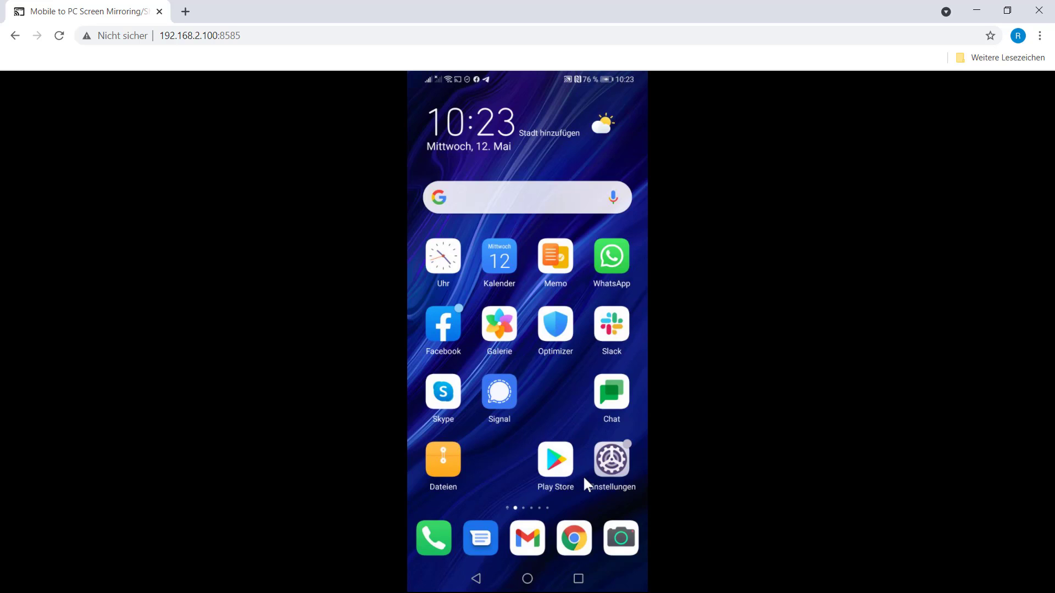
{"action": "left_click", "coordinate": [450, 470]}
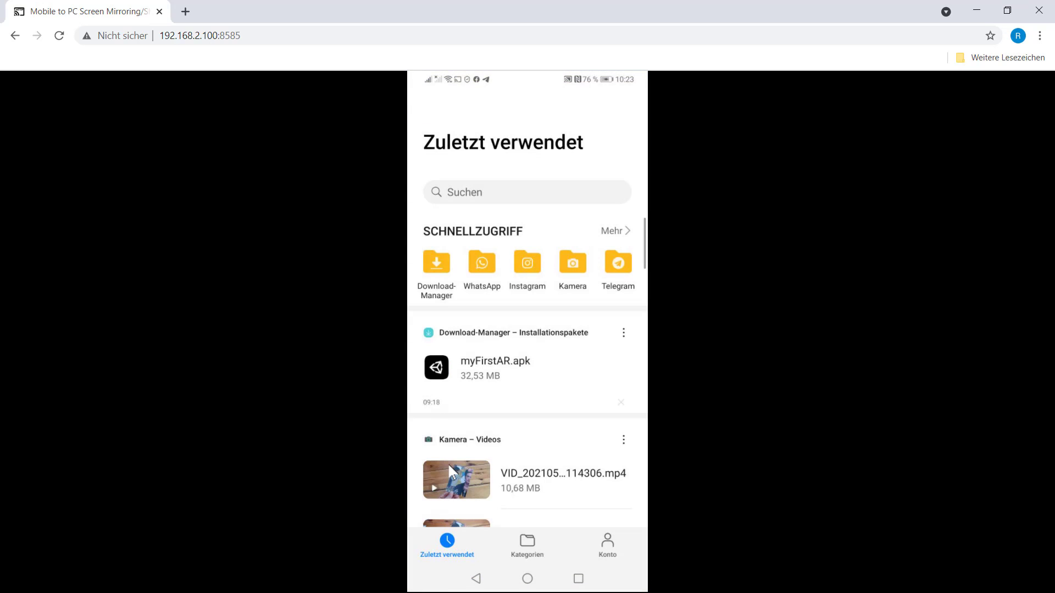